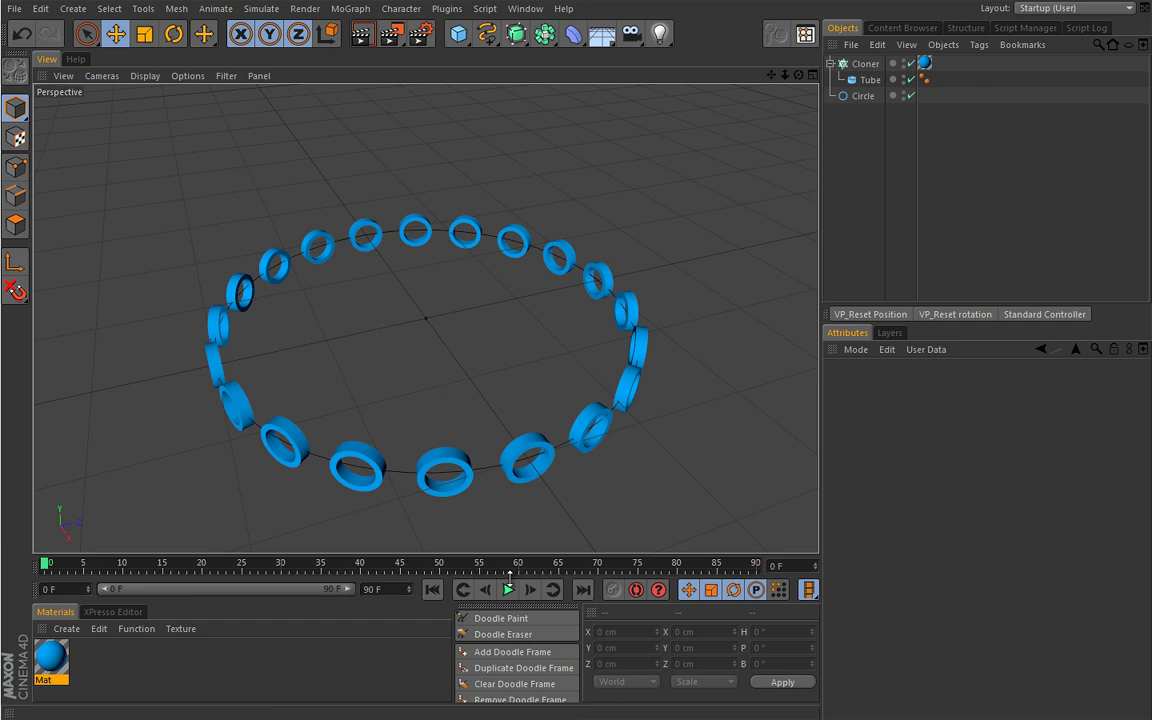
# Play the animation of the cloned rings travelling along the circle, stop it and return to frame 0.
pyautogui.click(508, 589)
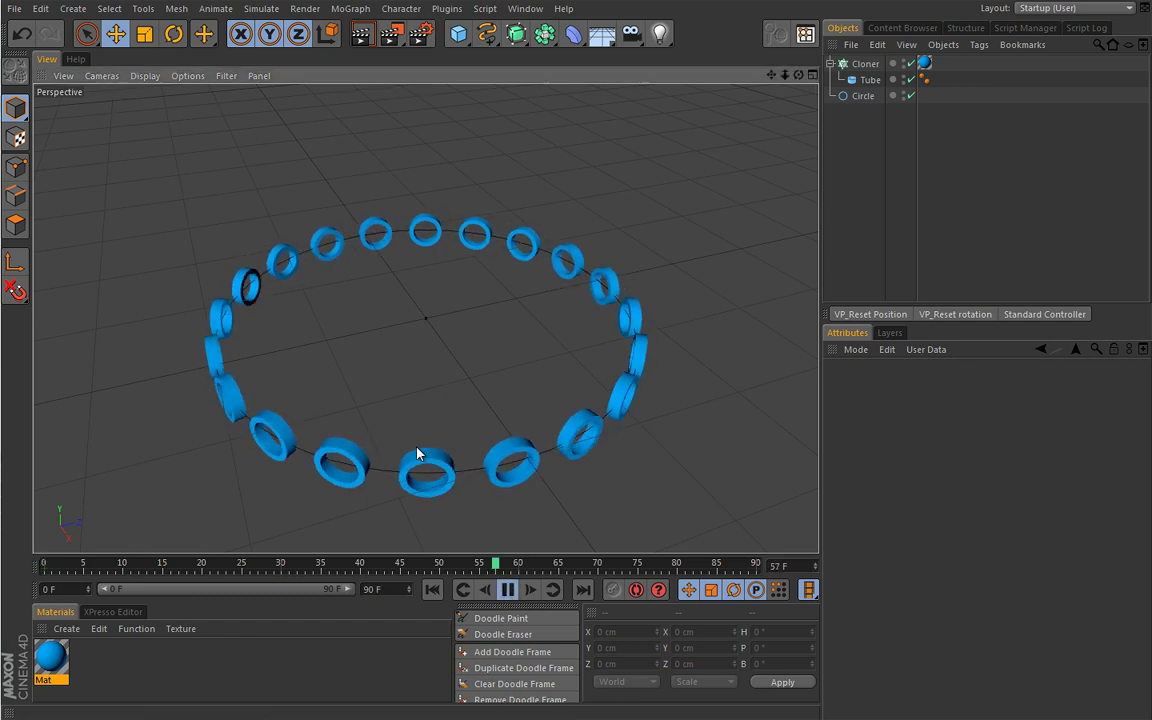
pyautogui.click(508, 589)
pyautogui.click(432, 589)
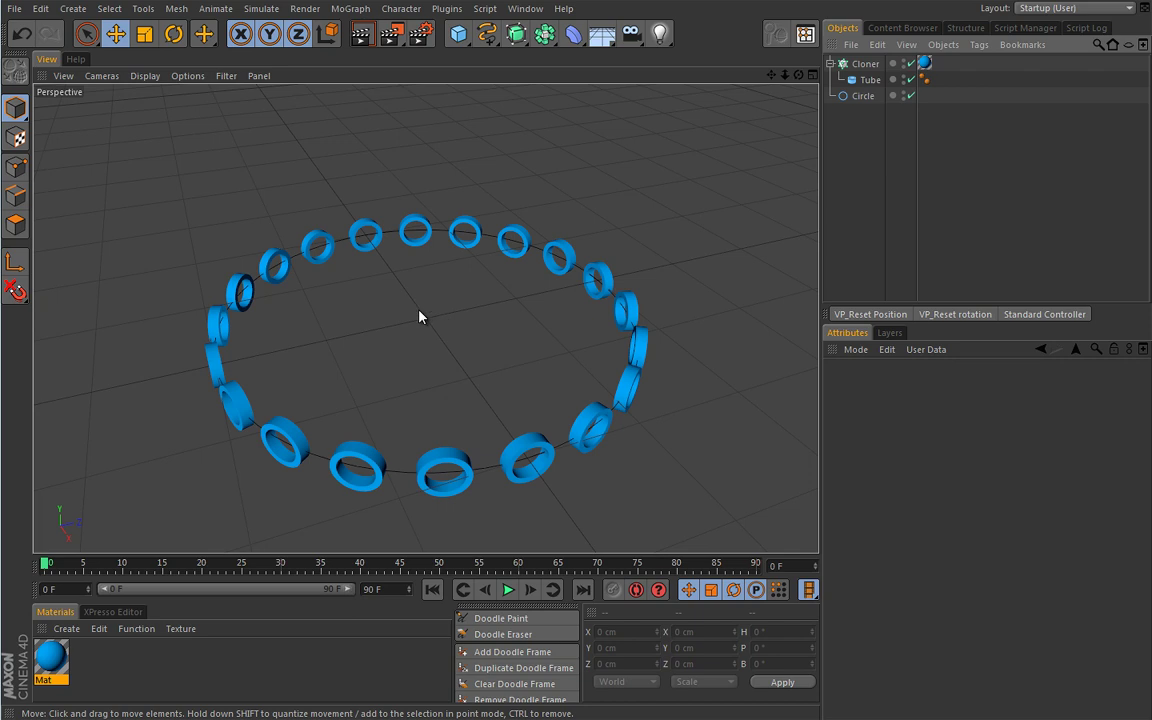
# Add a Random effector to the Cloner holding the tube rings.
pyautogui.click(865, 64)
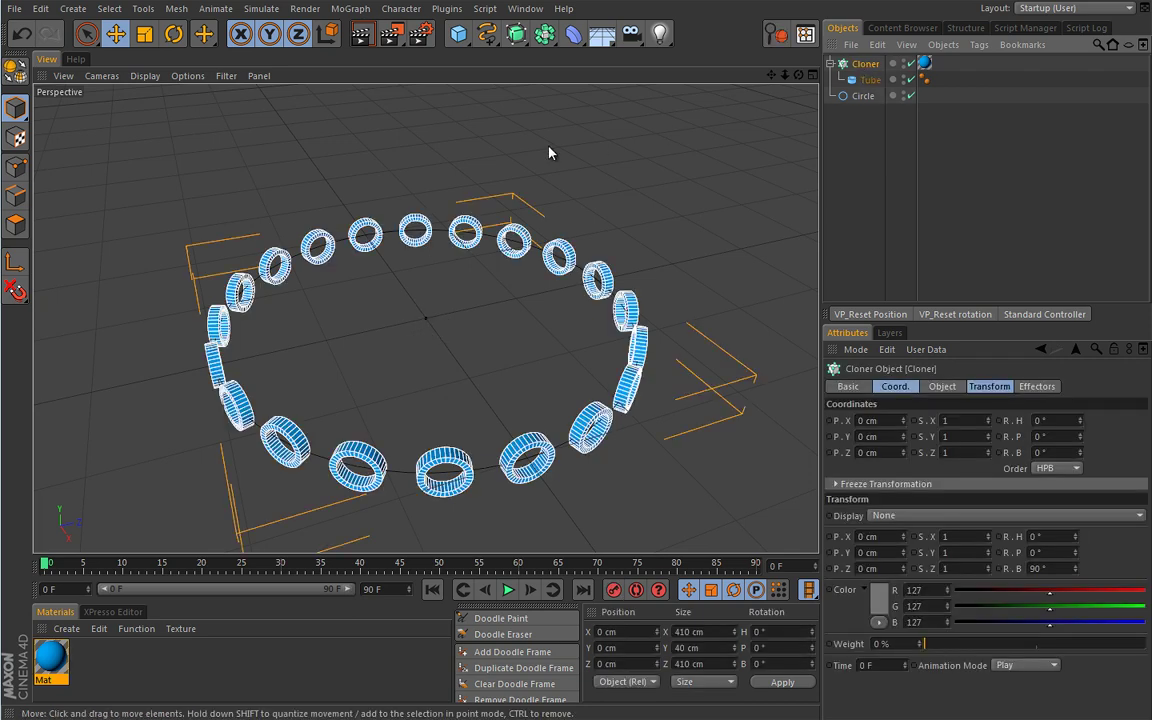
pyautogui.click(352, 9)
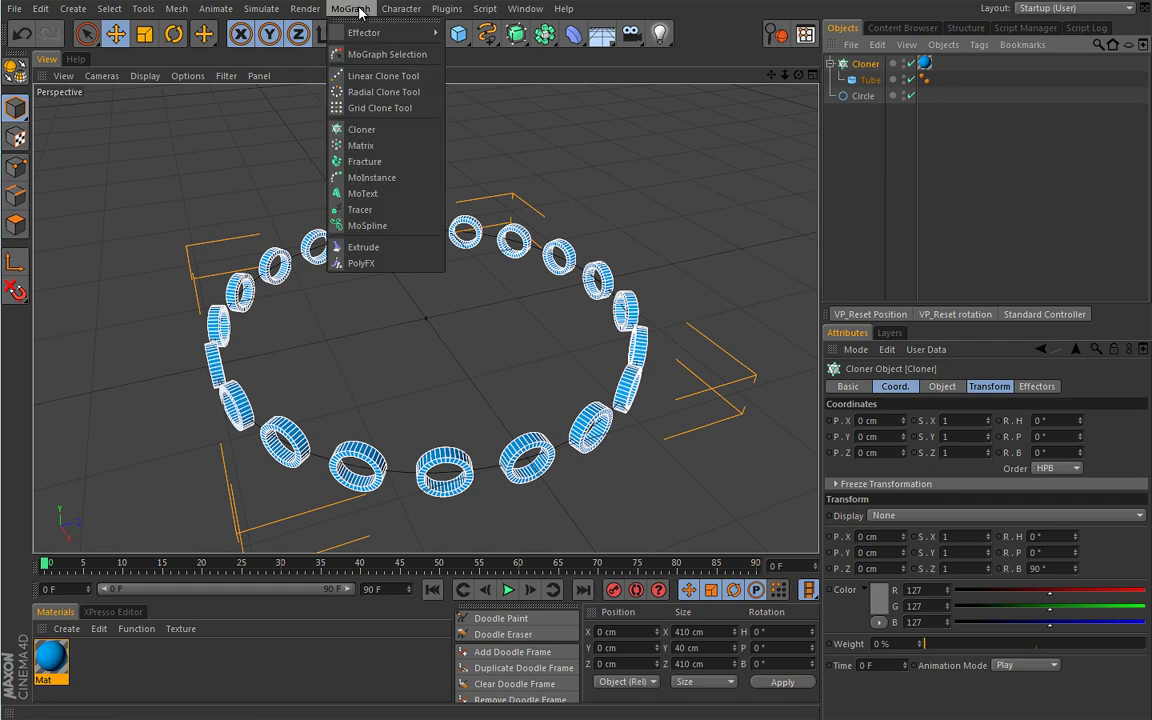
pyautogui.moveTo(355, 32)
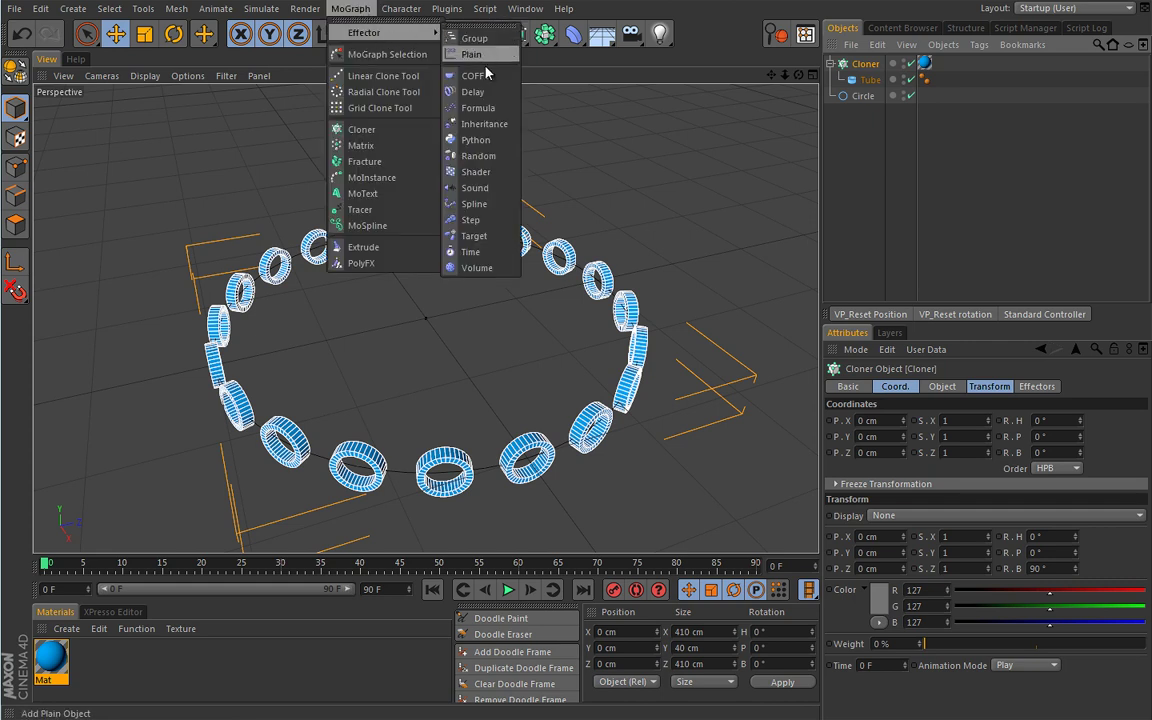
pyautogui.click(478, 157)
# Set the Random effector's position offsets to 100 cm in X, 0 cm in Y and 0 cm in Z.
pyautogui.keyDown('alt'); pyautogui.moveTo(506, 342); pyautogui.dragTo(538, 252); pyautogui.keyUp('alt')
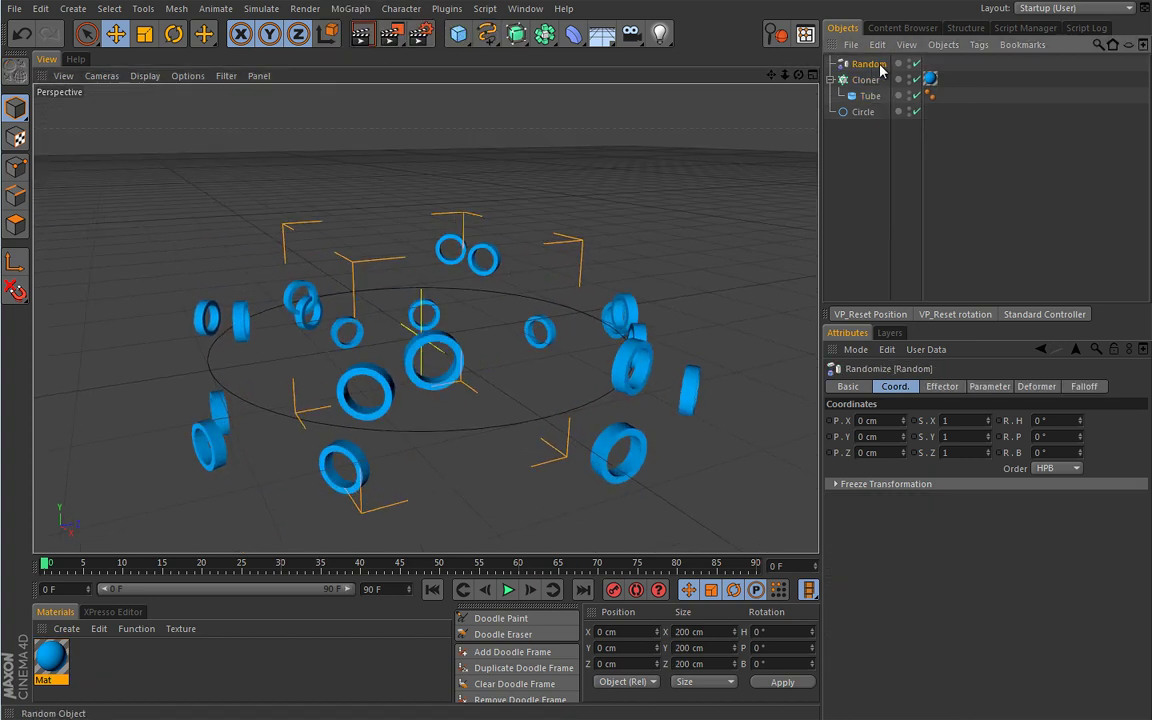
pyautogui.click(990, 390)
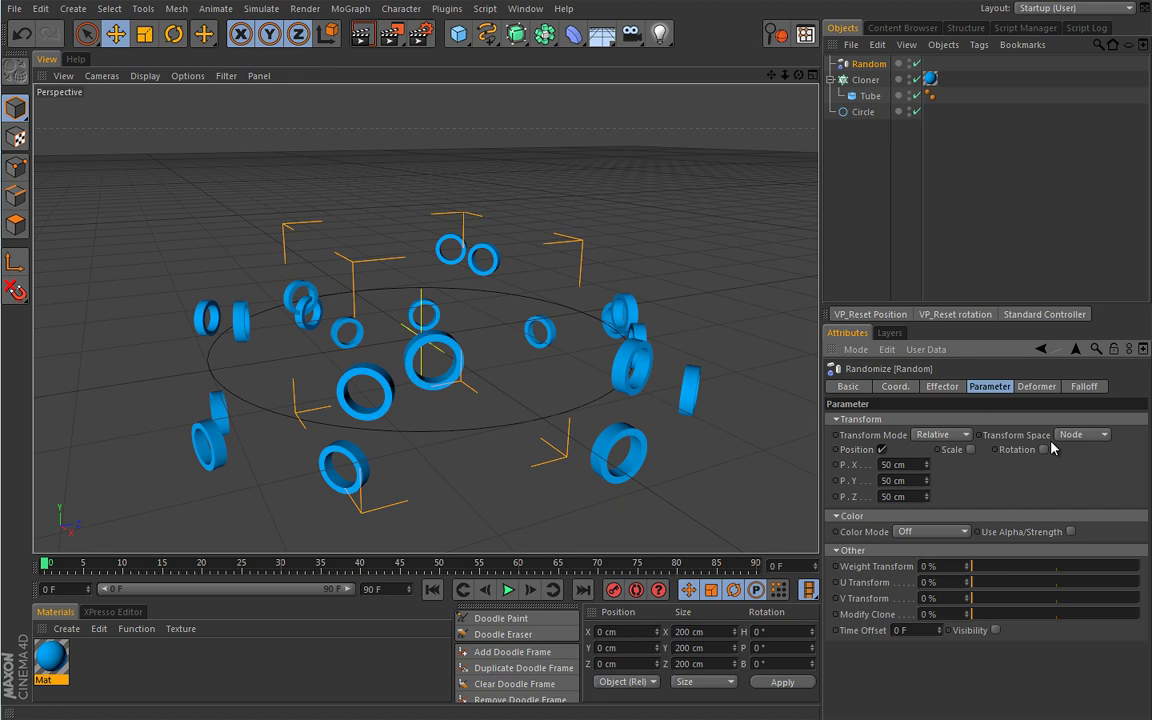
pyautogui.click(1080, 388)
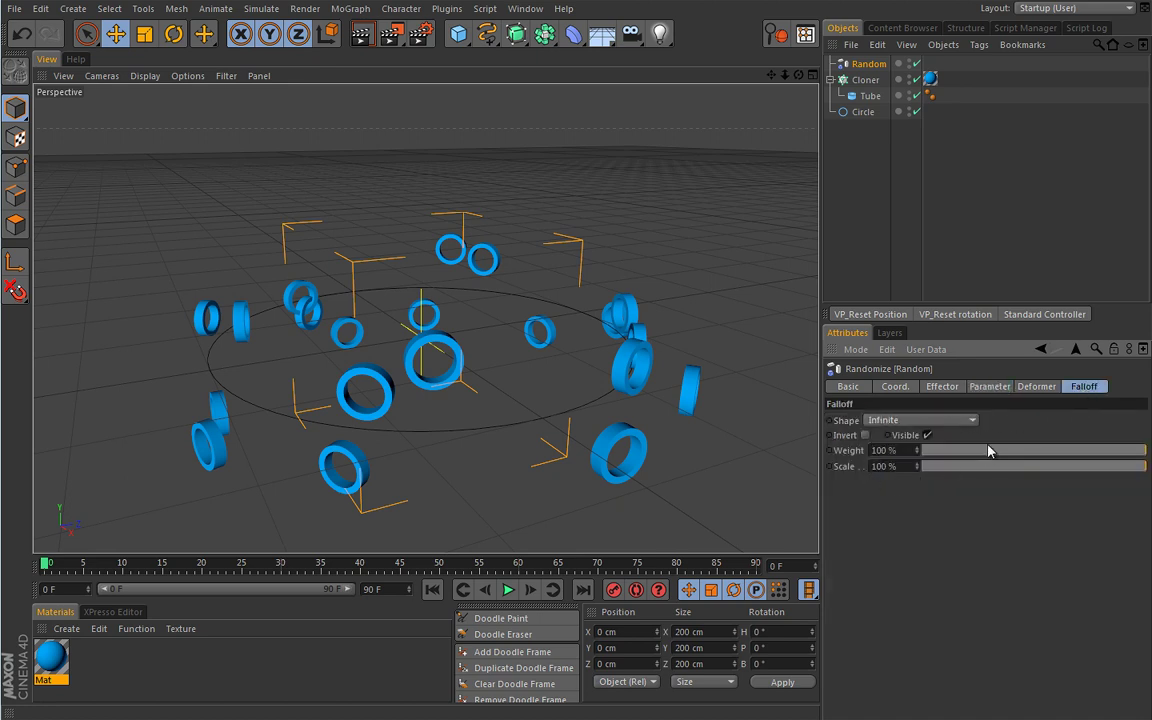
pyautogui.click(988, 390)
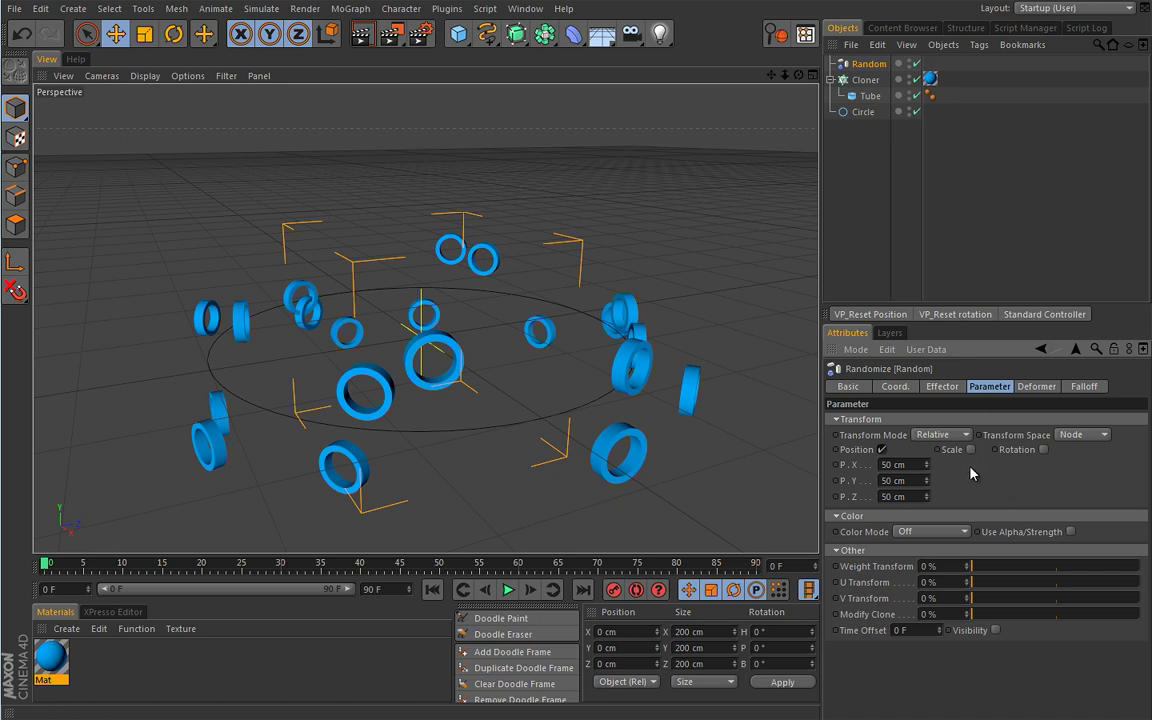
pyautogui.click(956, 389)
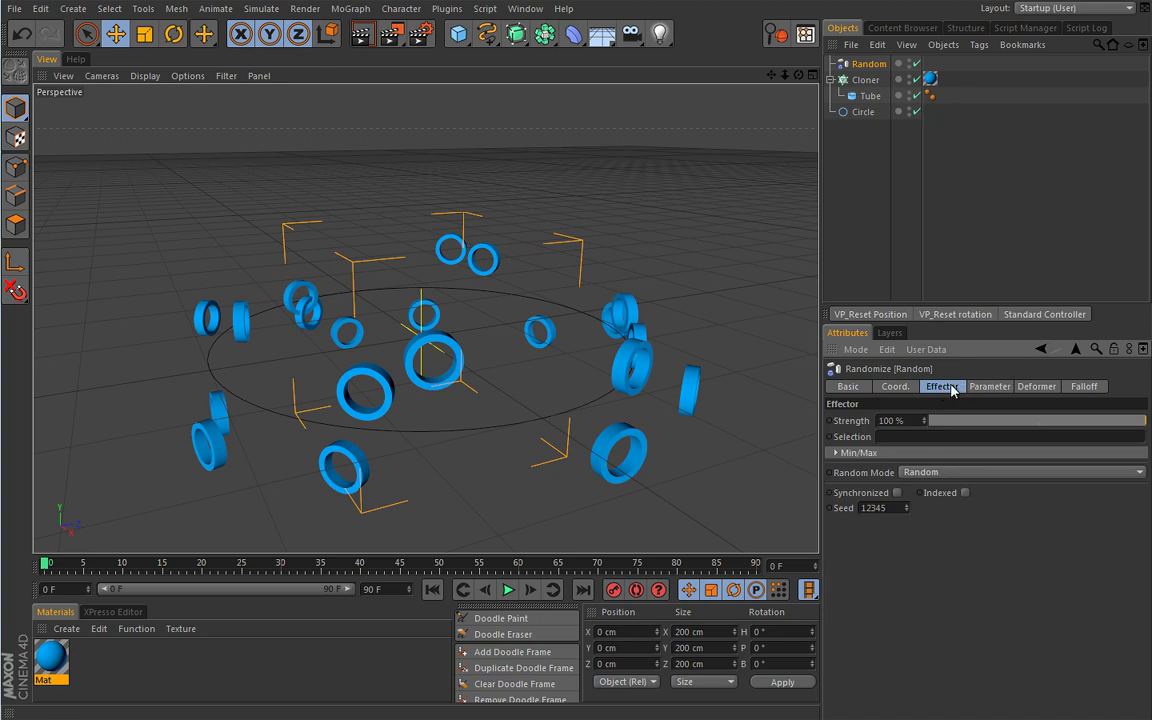
pyautogui.click(978, 387)
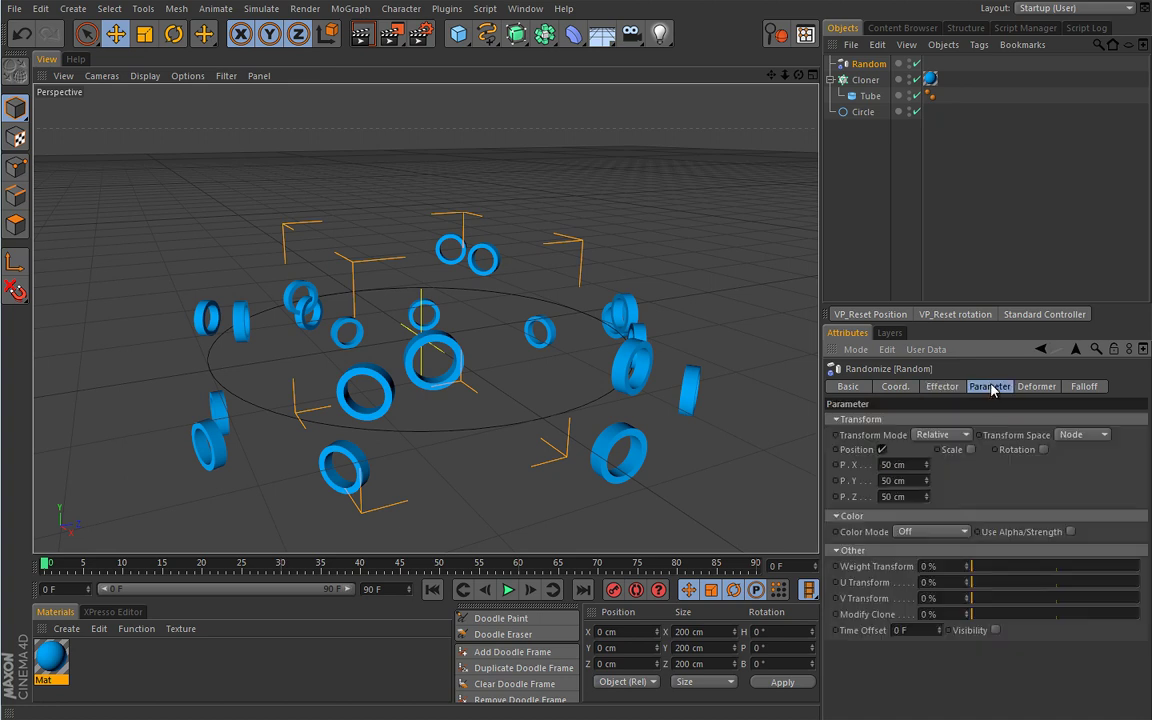
pyautogui.click(893, 480)
pyautogui.write('0')
pyautogui.press('Tab')
pyautogui.write('0')
pyautogui.press('Tab')
pyautogui.write('100')
pyautogui.press('Return')
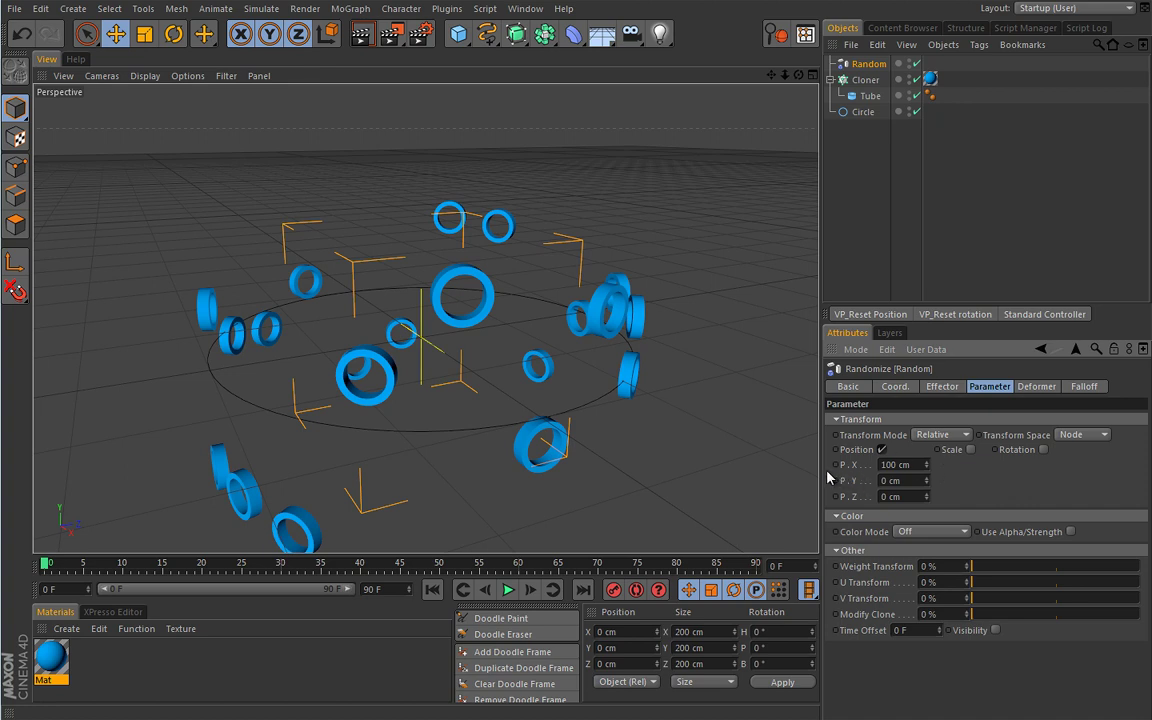
pyautogui.click(916, 466)
# Raise the Random effector's minimum limit to 0 % so the clones are offset in only one direction.
pyautogui.click(941, 389)
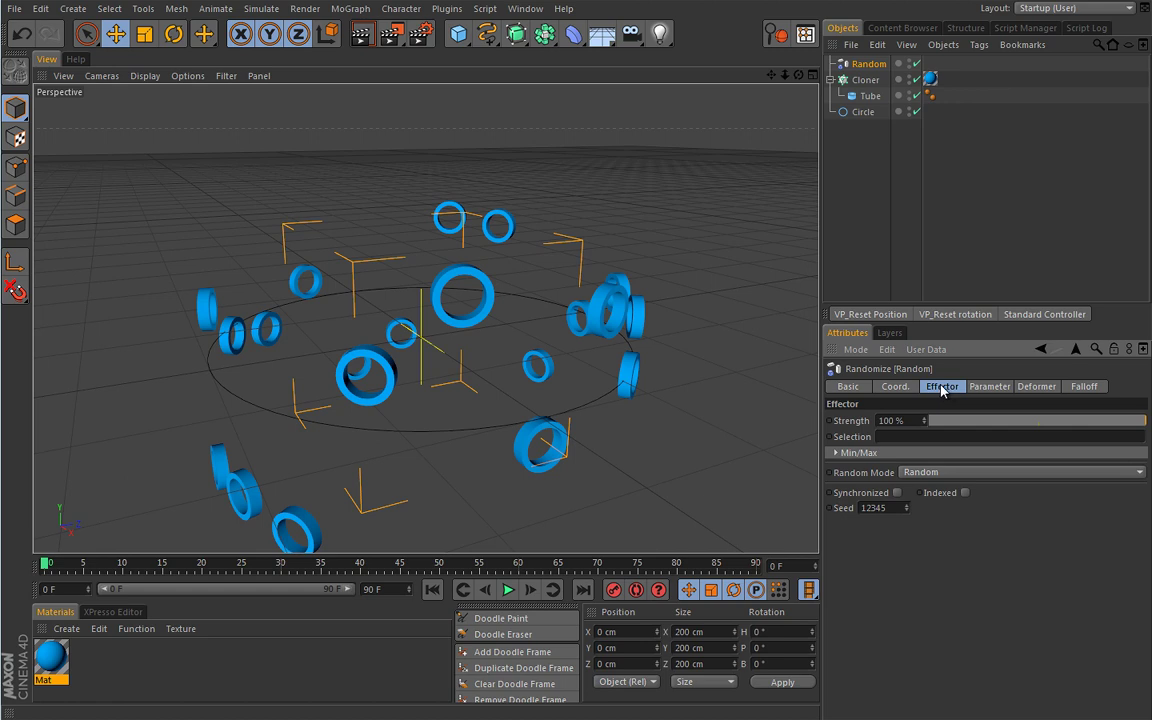
pyautogui.click(836, 453)
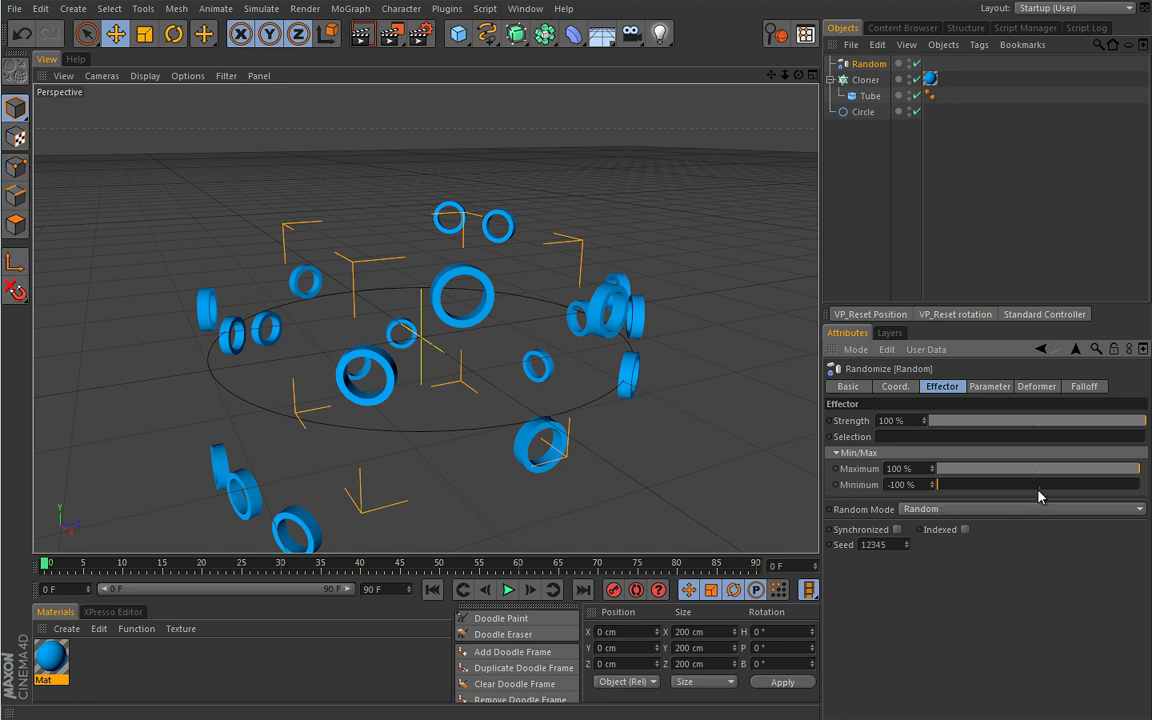
pyautogui.moveTo(940, 487); pyautogui.dragTo(1041, 489)
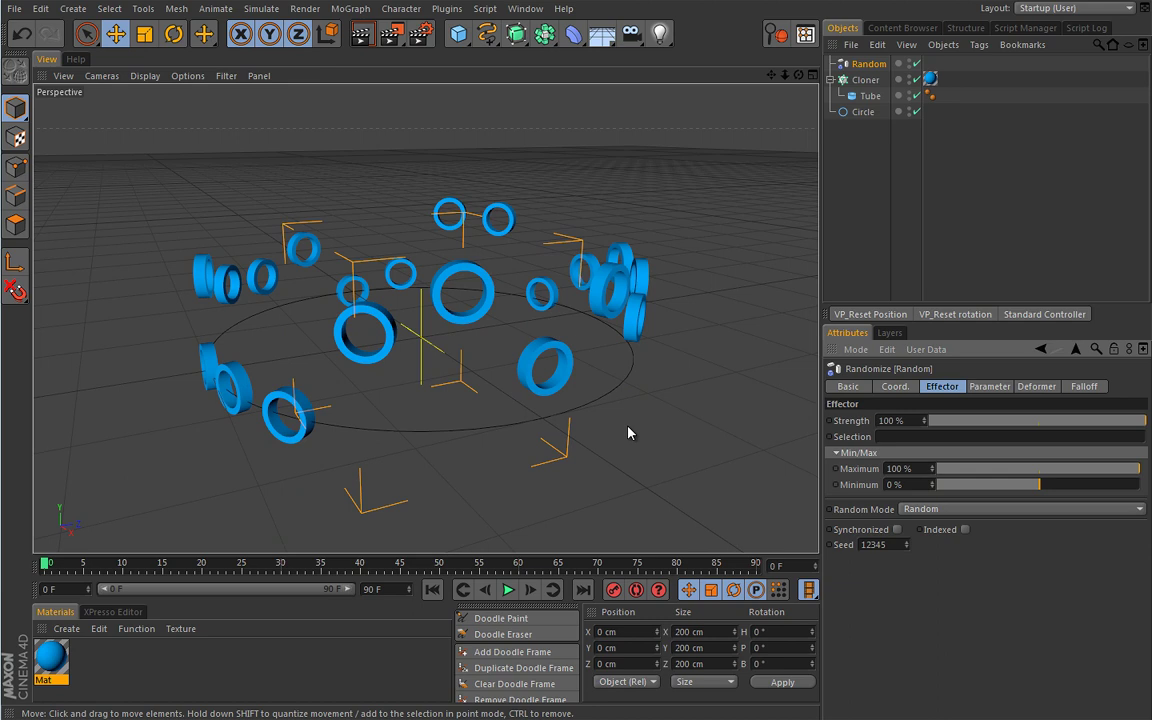
pyautogui.keyDown('alt'); pyautogui.moveTo(593, 442); pyautogui.dragTo(597, 437); pyautogui.keyUp('alt')
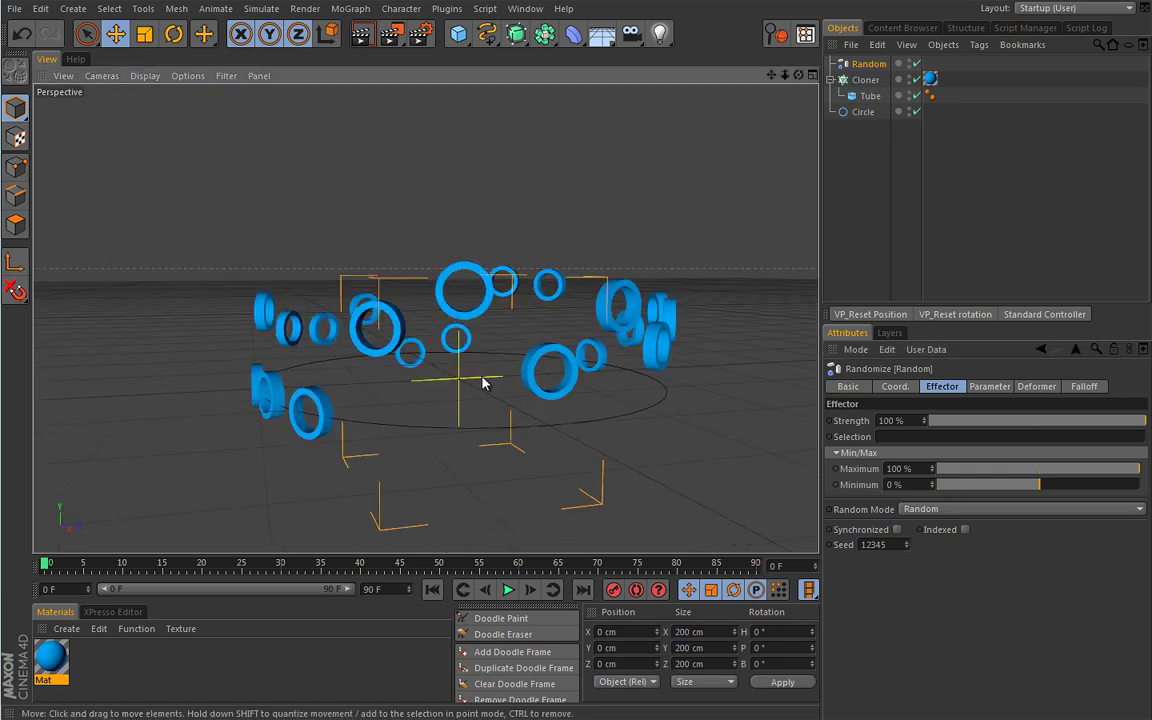
# Try the Gaussian random mode on the Random effector and vary its seed.
pyautogui.click(989, 386)
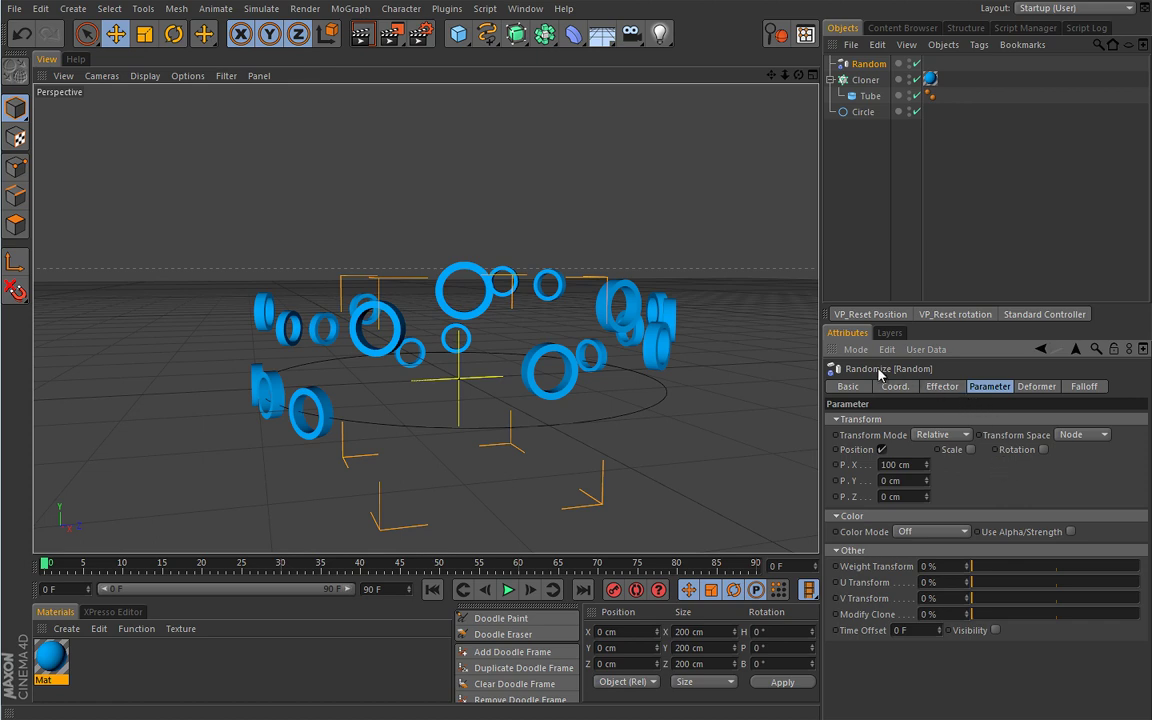
pyautogui.click(932, 387)
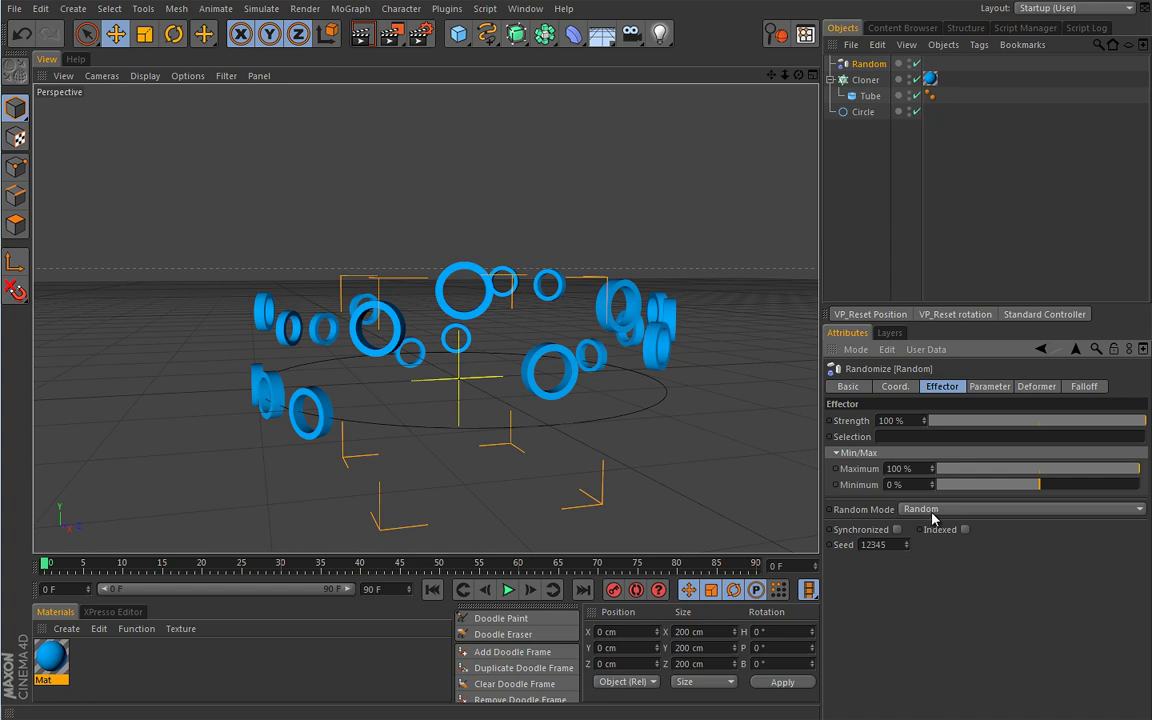
pyautogui.click(1127, 511)
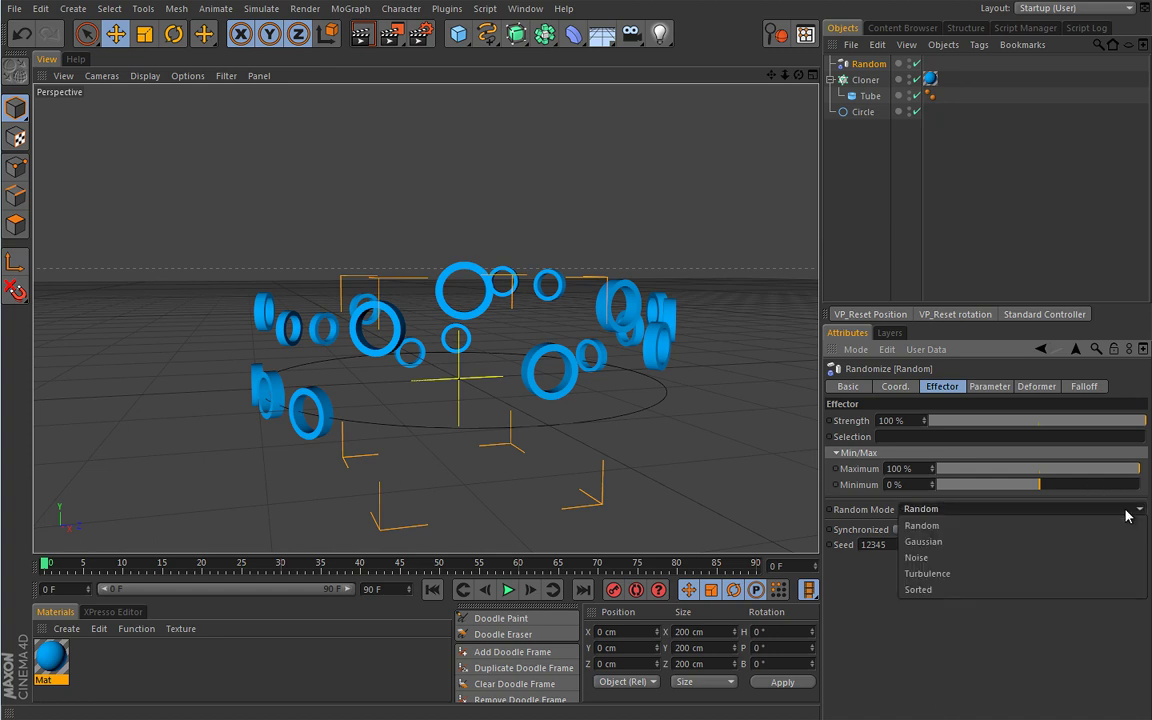
pyautogui.click(1031, 542)
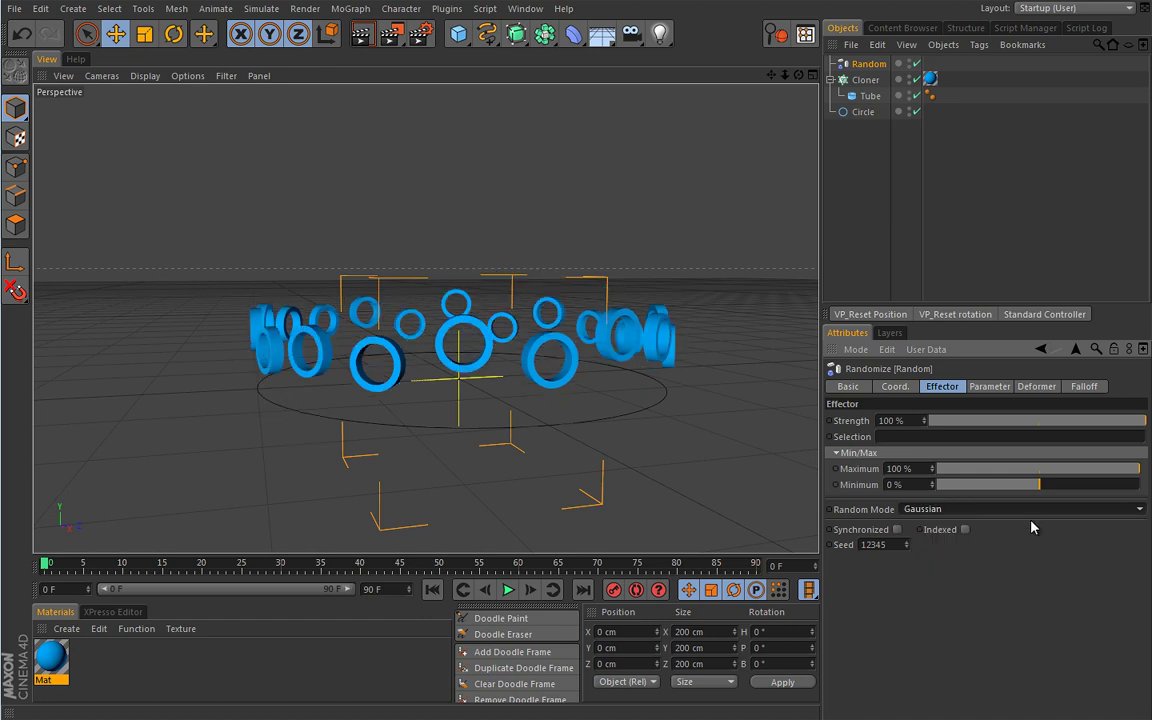
pyautogui.keyDown('alt'); pyautogui.moveTo(527, 401); pyautogui.dragTo(527, 437); pyautogui.keyUp('alt')
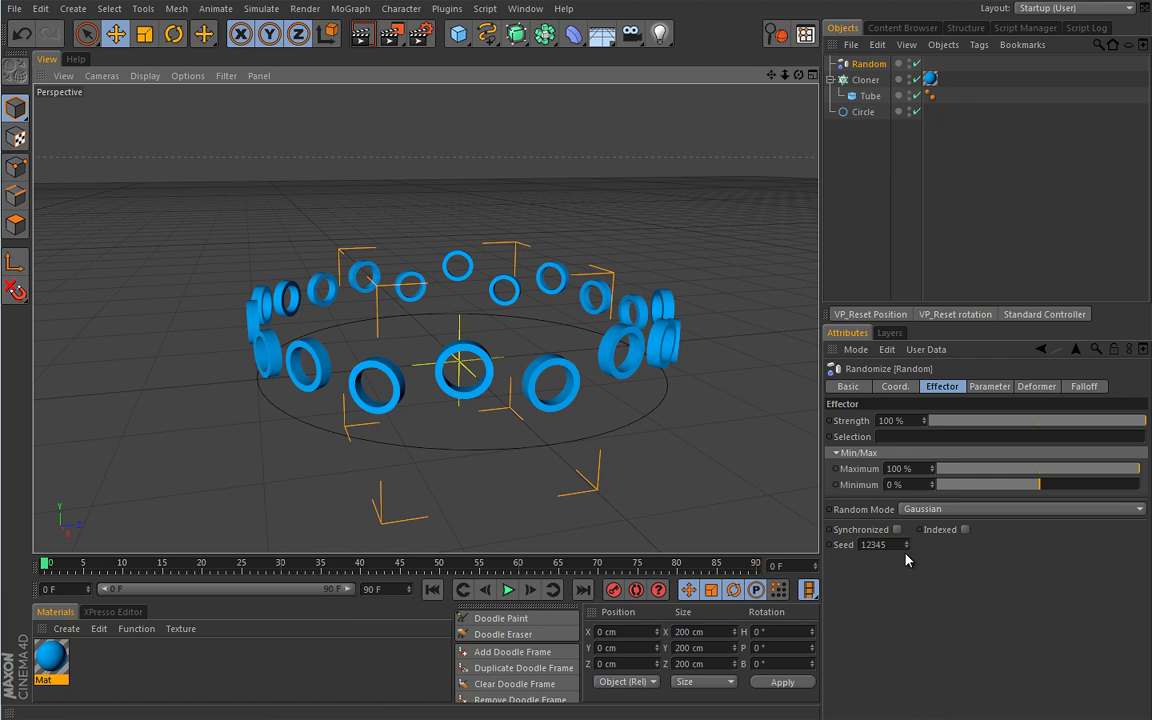
pyautogui.moveTo(906, 548)
pyautogui.mouseDown()
pyautogui.moveTo(905, 538)
pyautogui.moveTo(908, 562)
pyautogui.moveTo(905, 548)
pyautogui.mouseUp()
# Examine the available random modes and compare the Random effector's transform parameters with its Synchronized, Indexed and Seed options.
pyautogui.click(1007, 510)
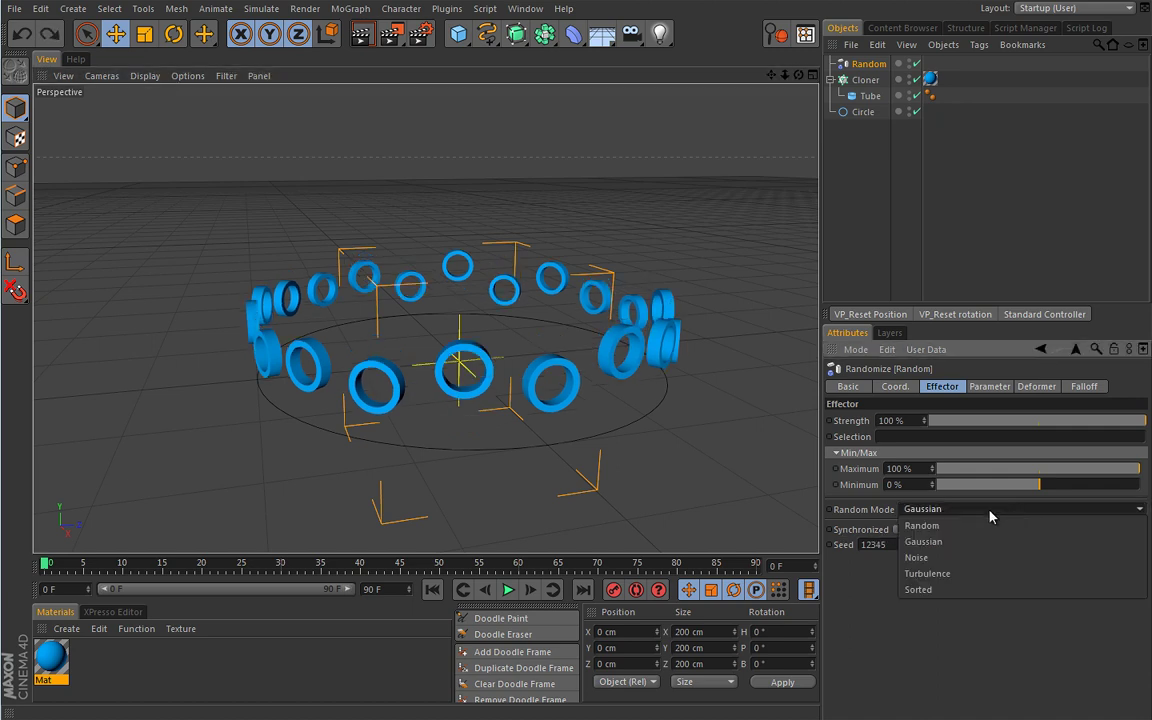
pyautogui.click(990, 512)
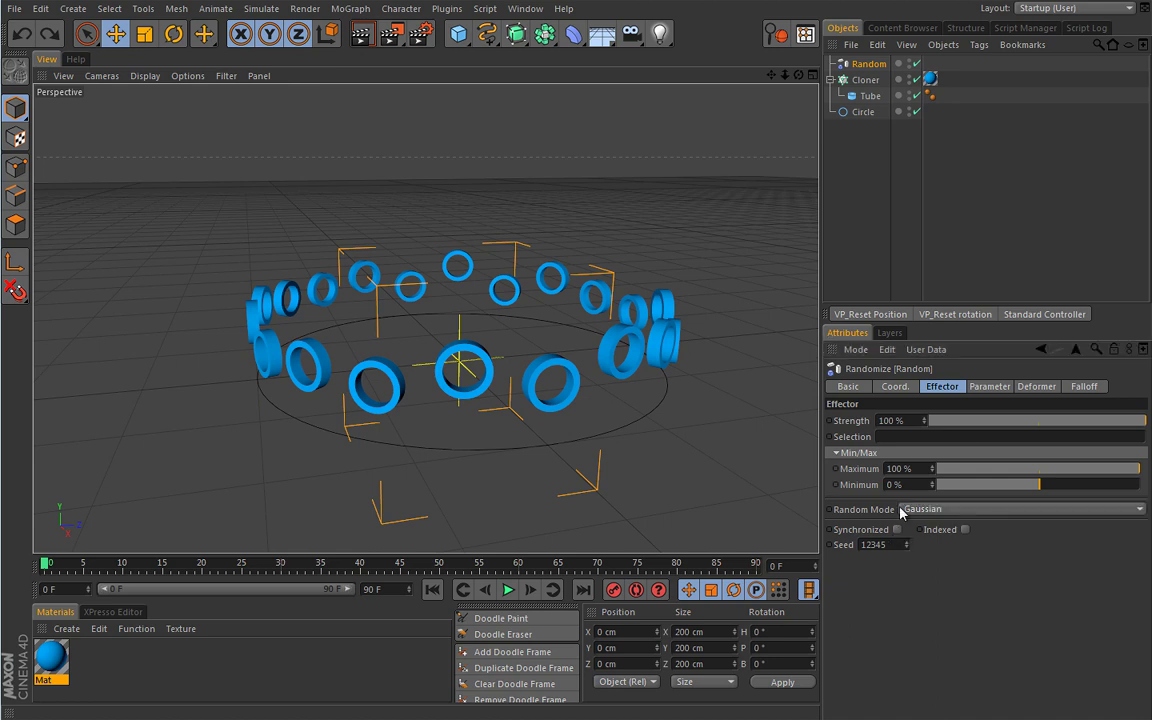
pyautogui.click(990, 387)
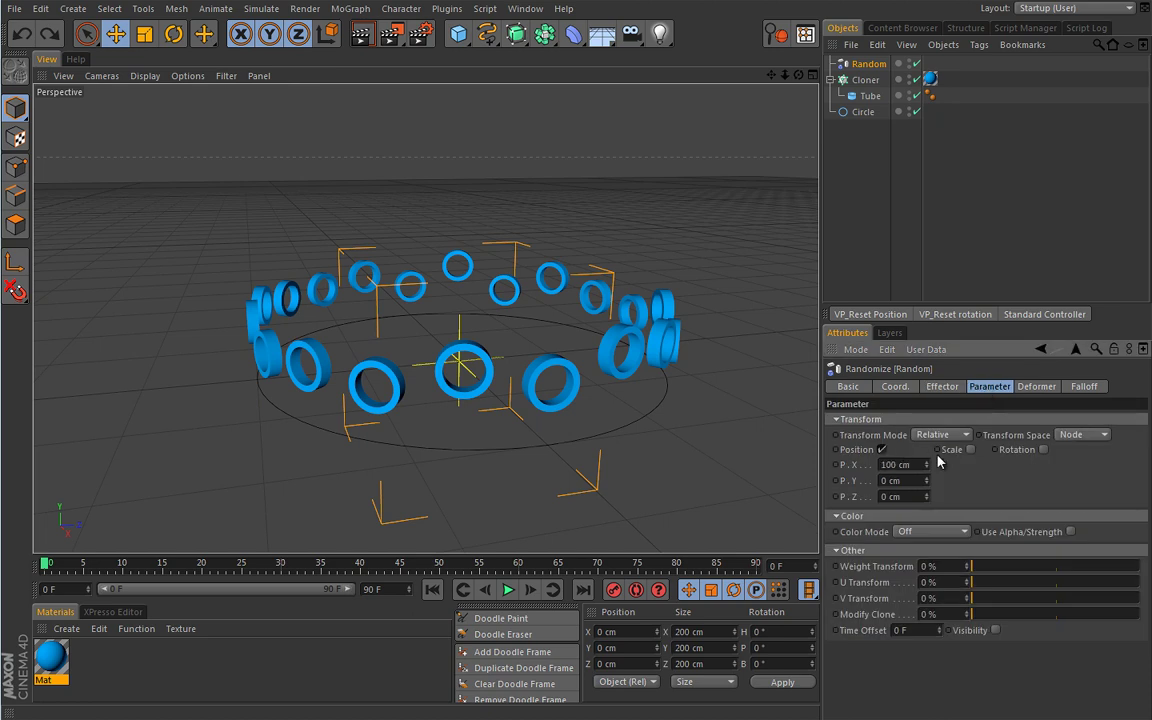
pyautogui.click(942, 387)
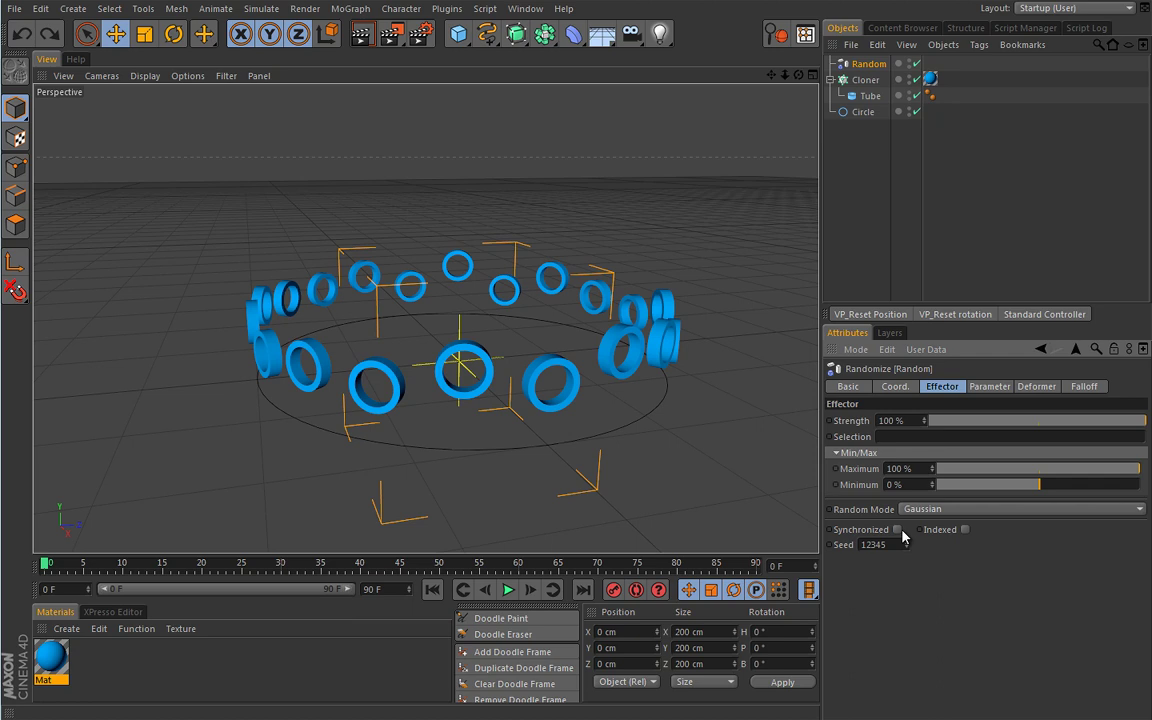
pyautogui.click(990, 387)
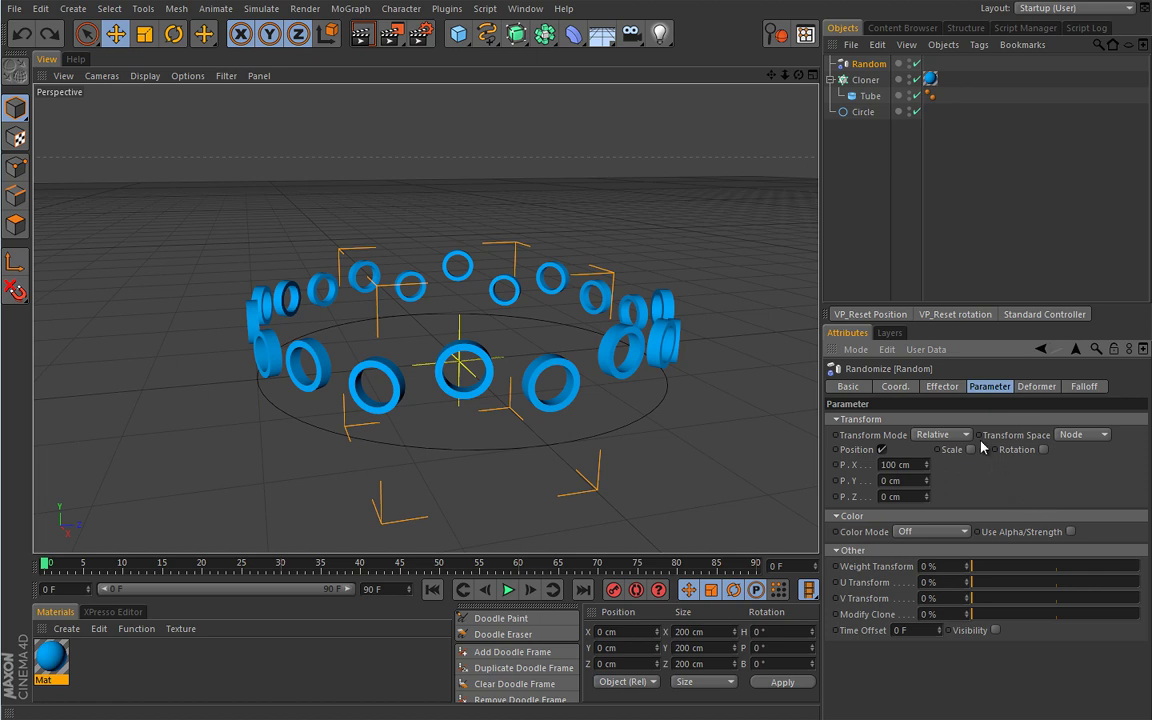
pyautogui.click(943, 387)
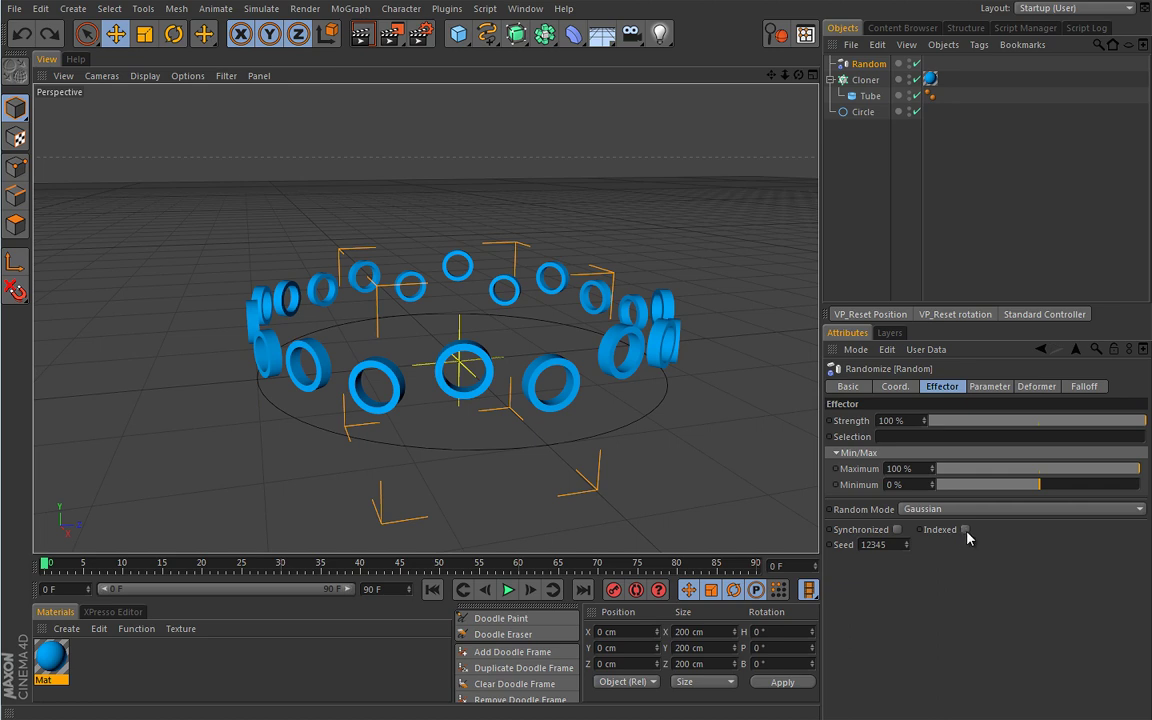
pyautogui.click(990, 387)
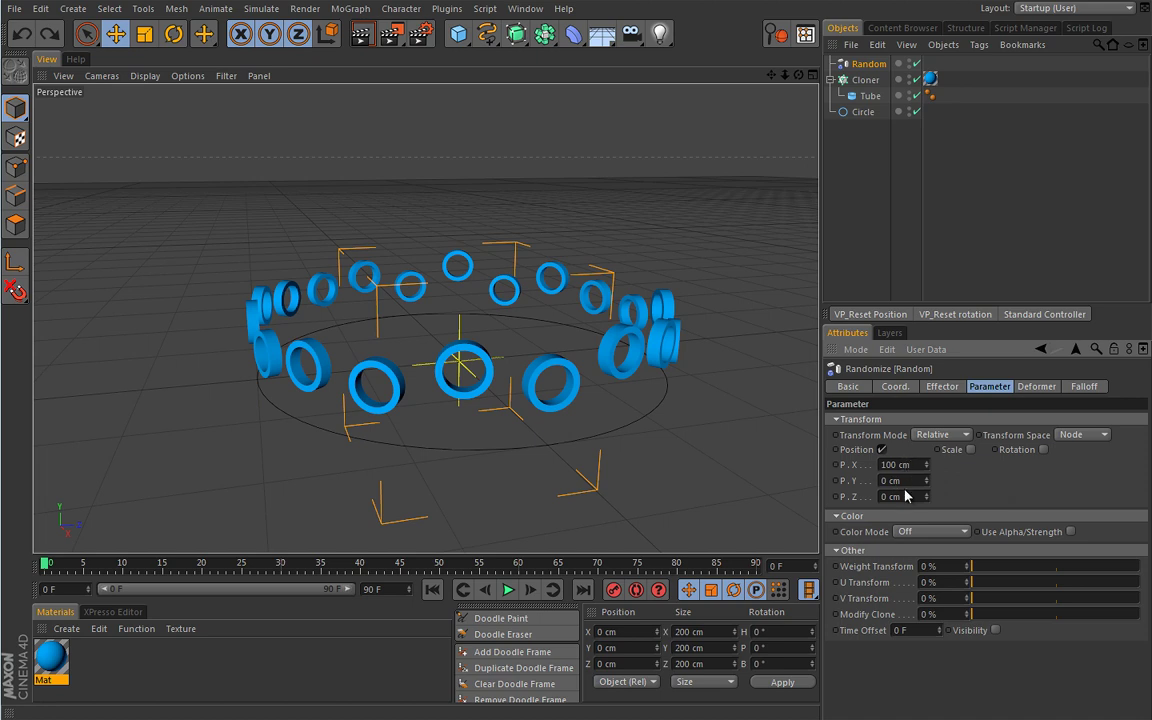
pyautogui.click(942, 386)
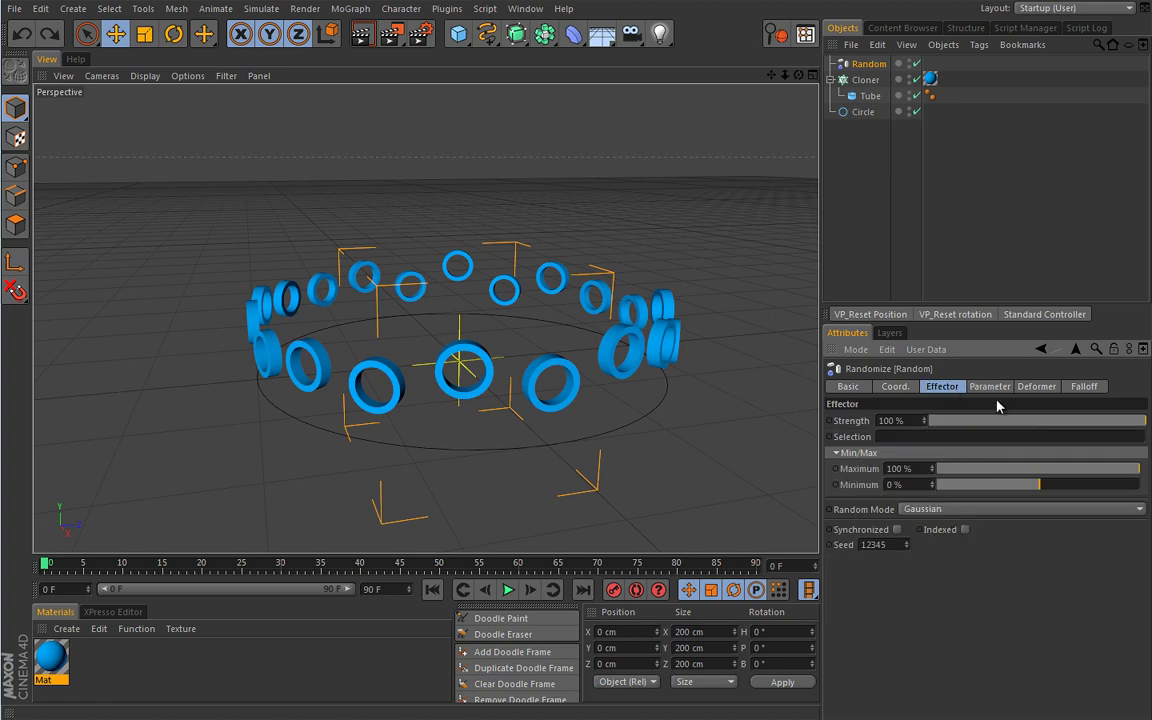
pyautogui.click(989, 386)
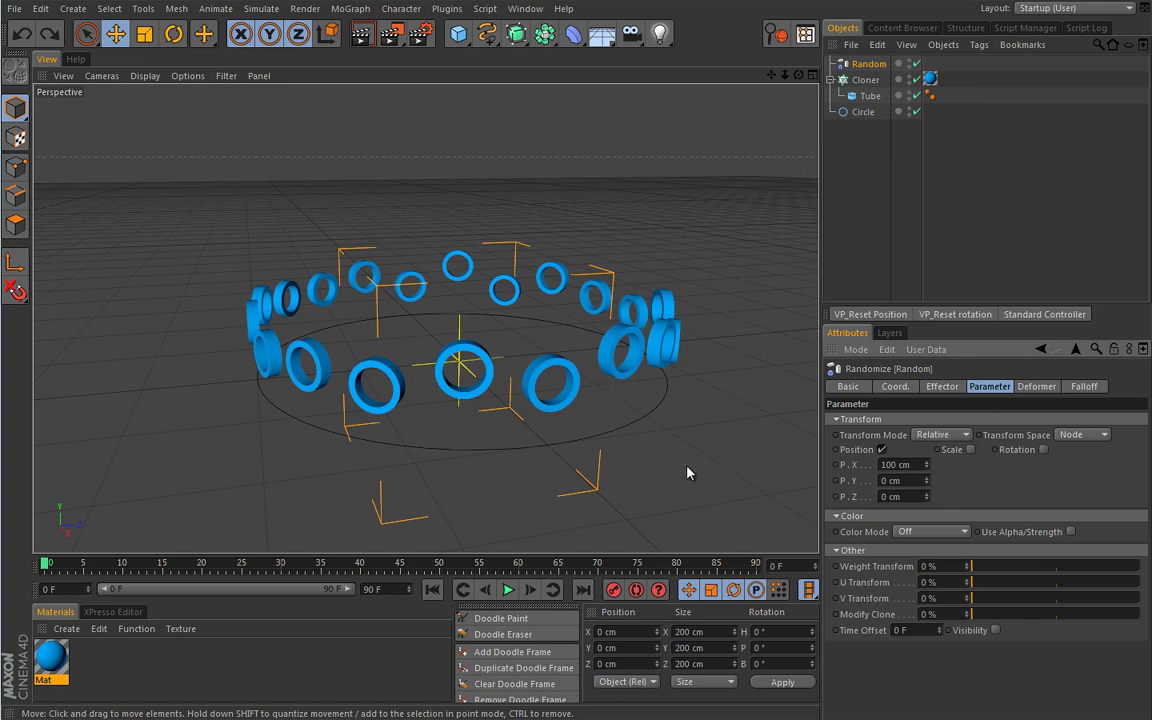
pyautogui.click(942, 386)
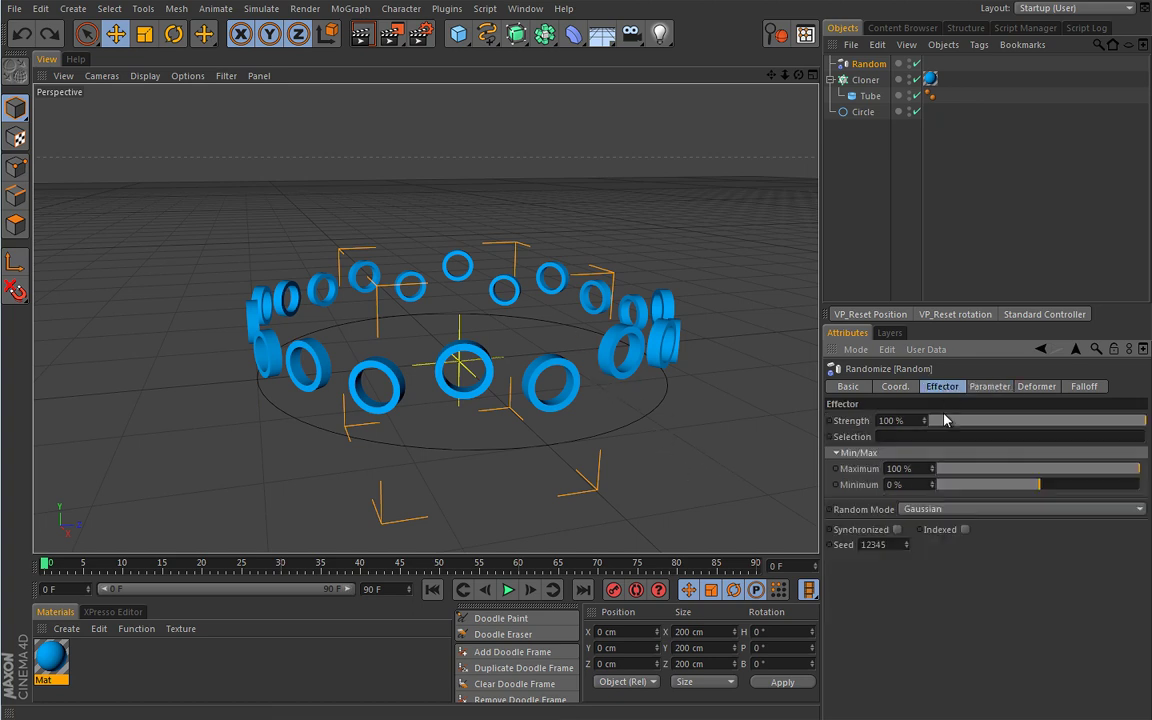
# Try the Sorted random mode on the Random effector and return the mode to Random.
pyautogui.click(930, 509)
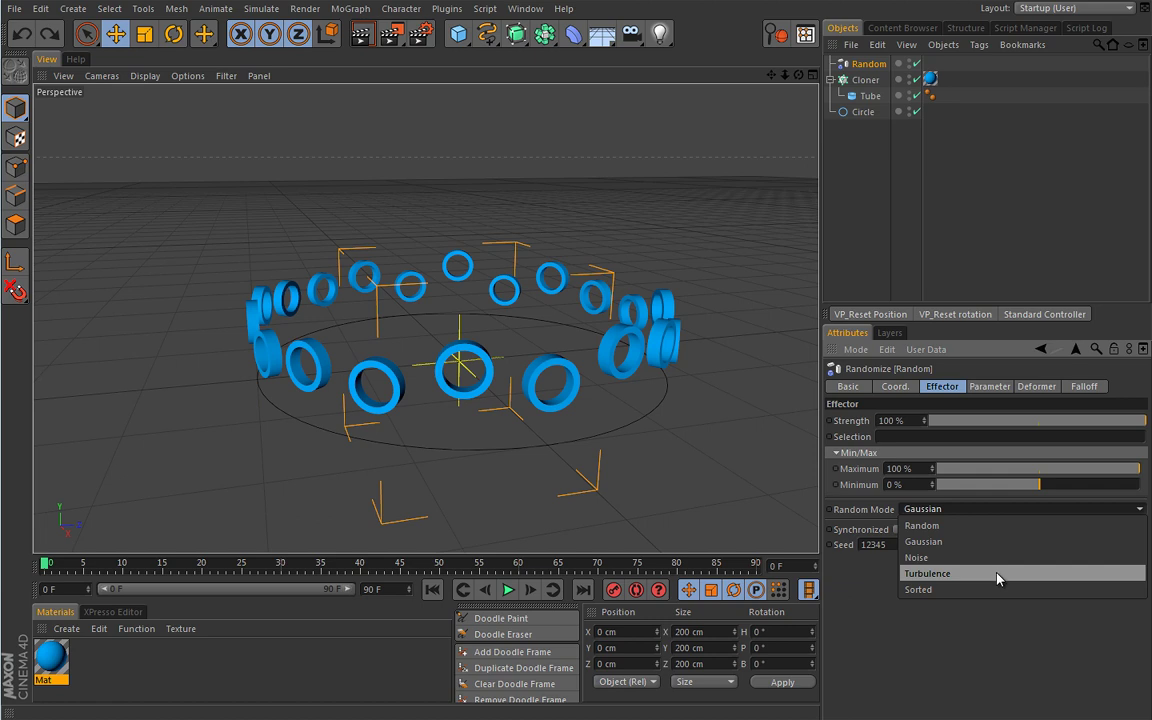
pyautogui.click(931, 590)
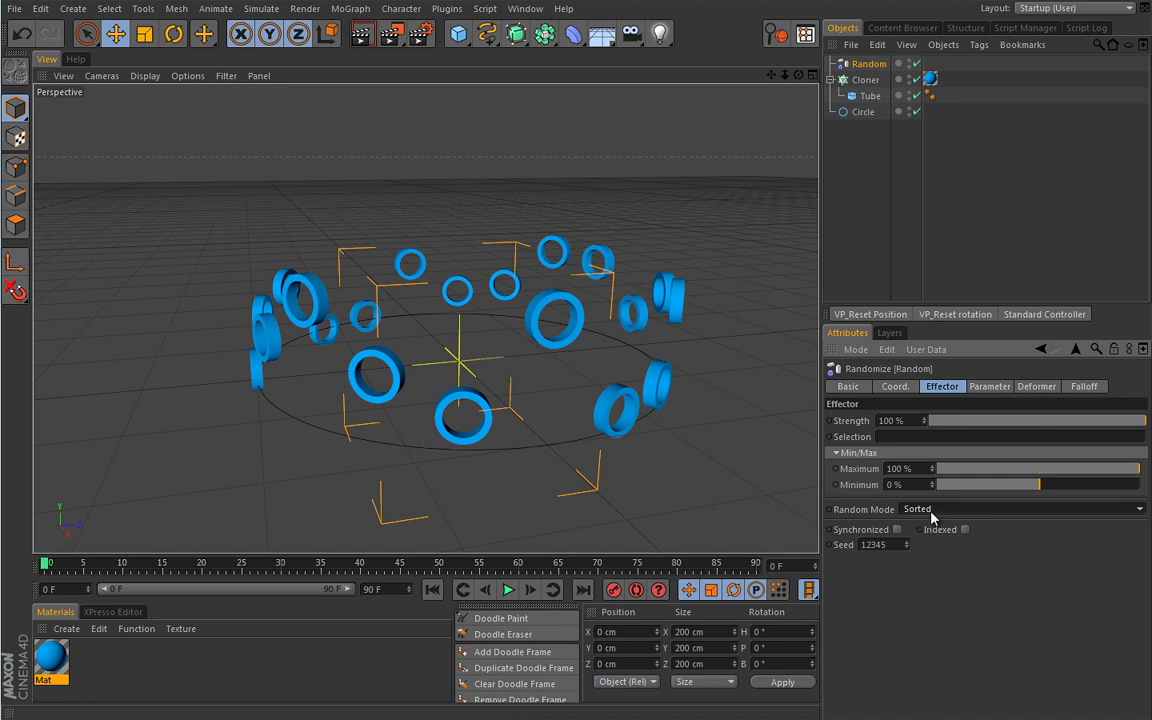
pyautogui.click(920, 510)
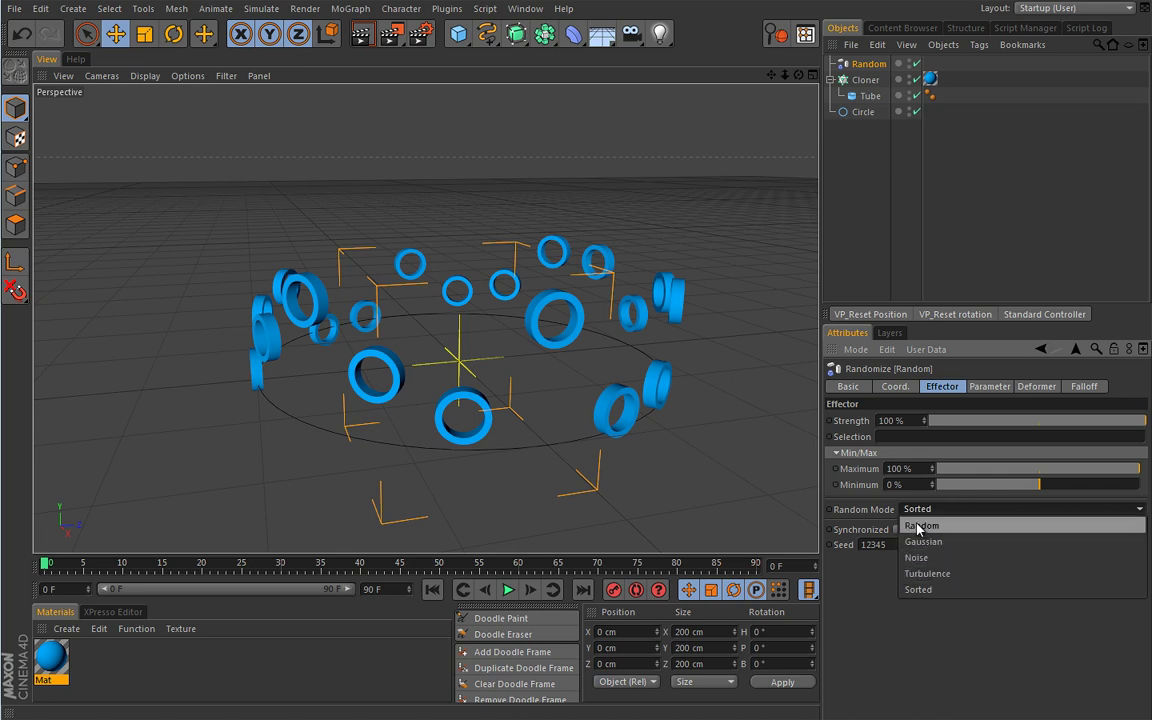
pyautogui.click(919, 526)
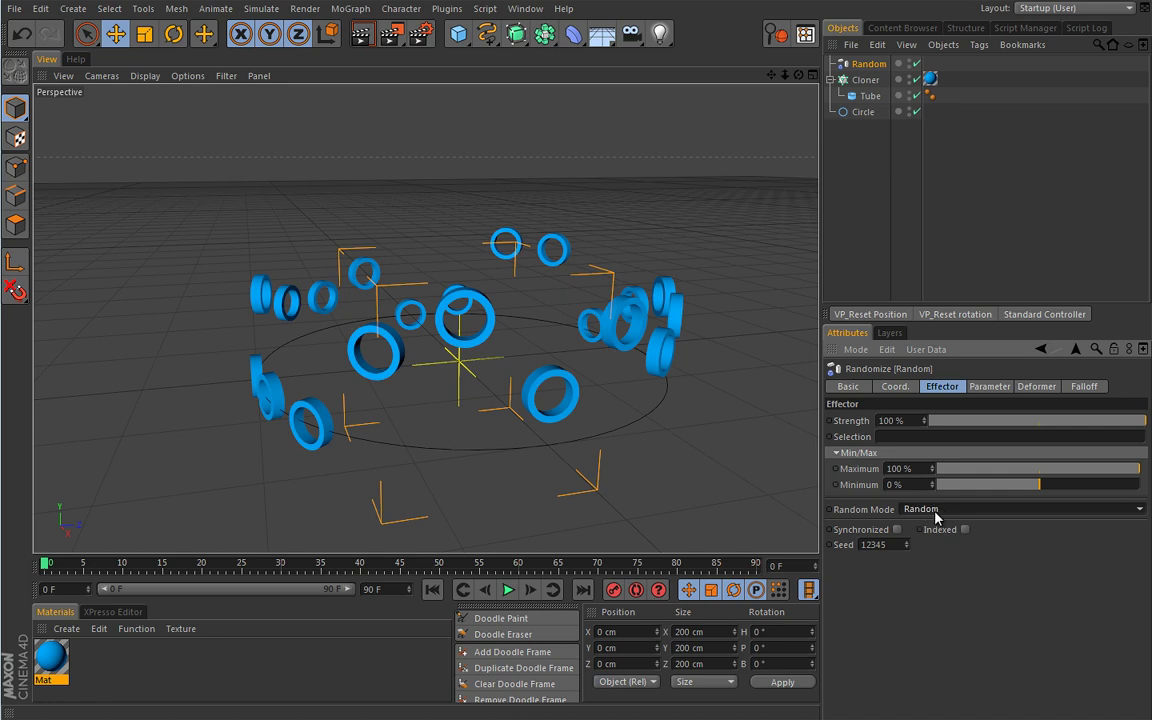
# Play the animation, try the Gaussian random mode on the Random effector and toggle its Synchronized and Indexed options.
pyautogui.click(508, 590)
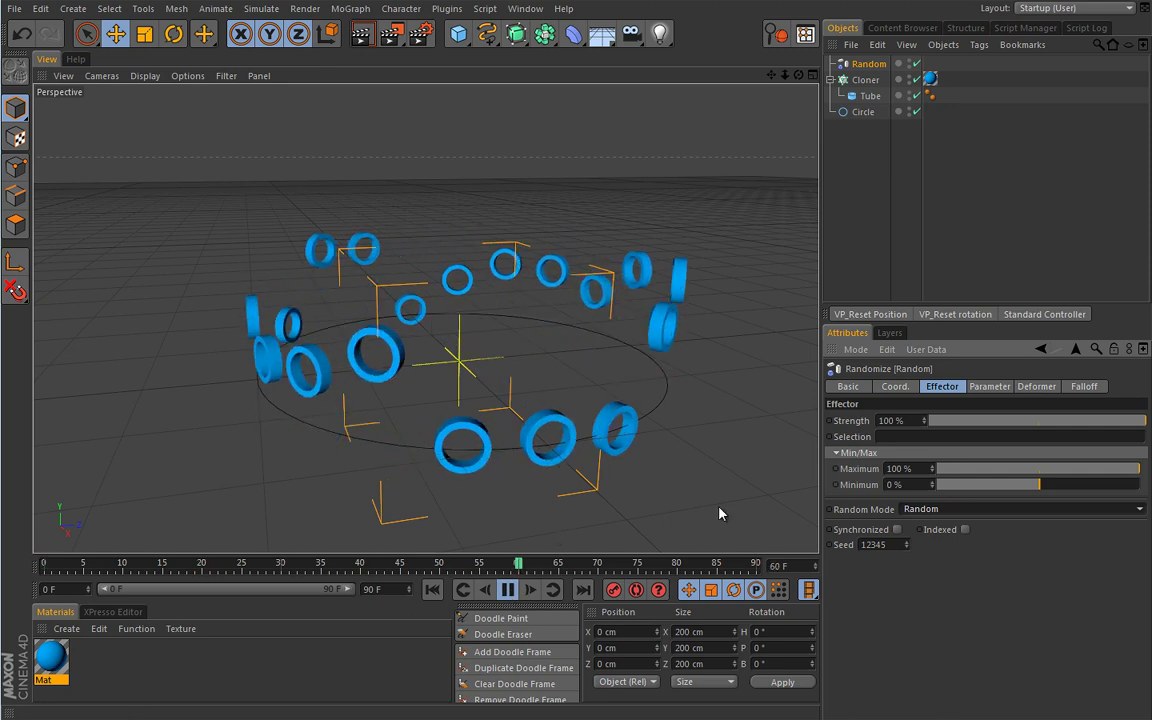
pyautogui.click(989, 386)
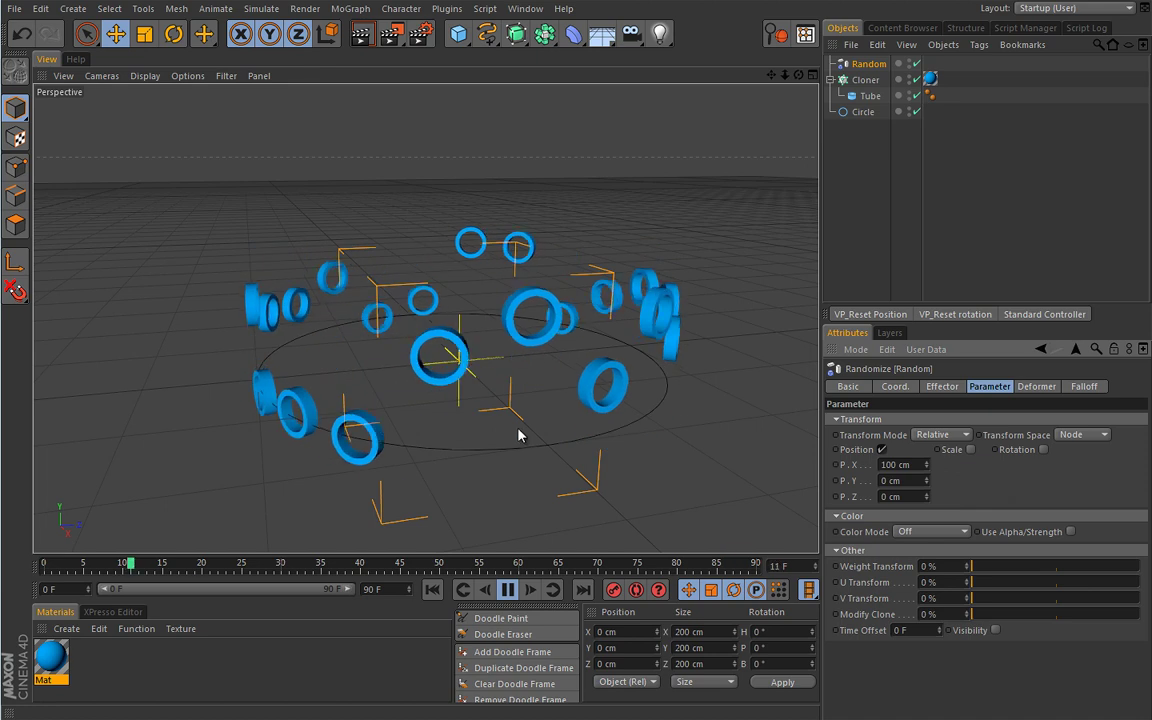
pyautogui.click(942, 386)
pyautogui.click(930, 509)
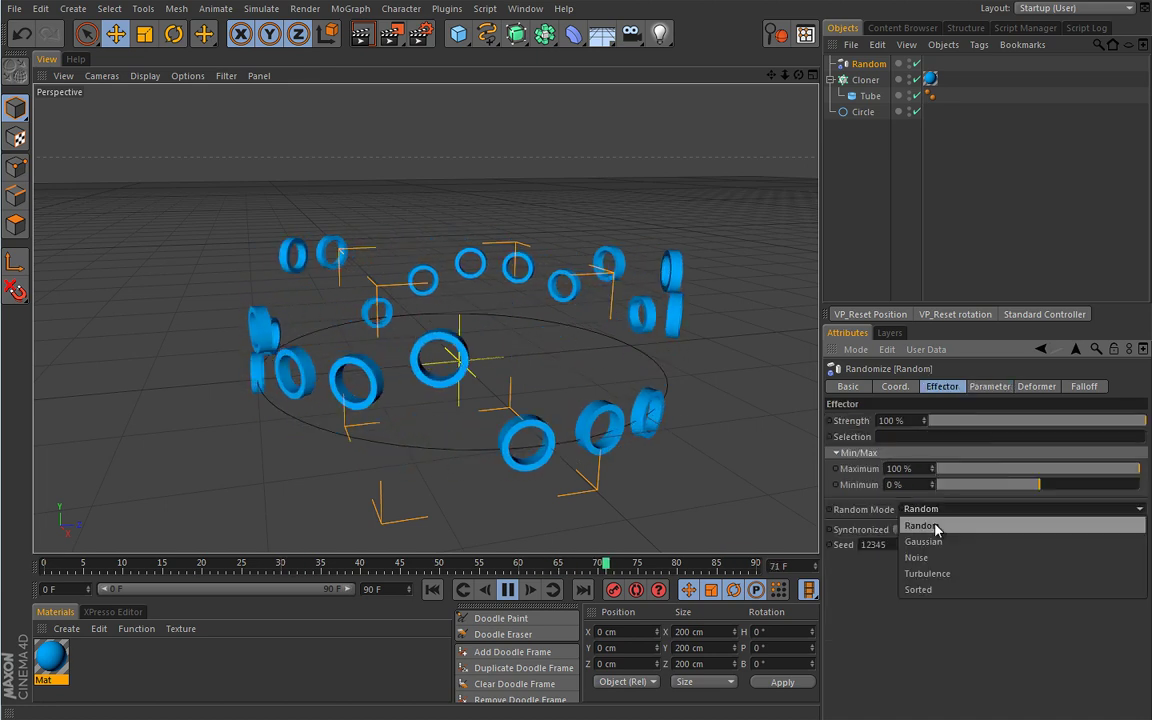
pyautogui.click(924, 541)
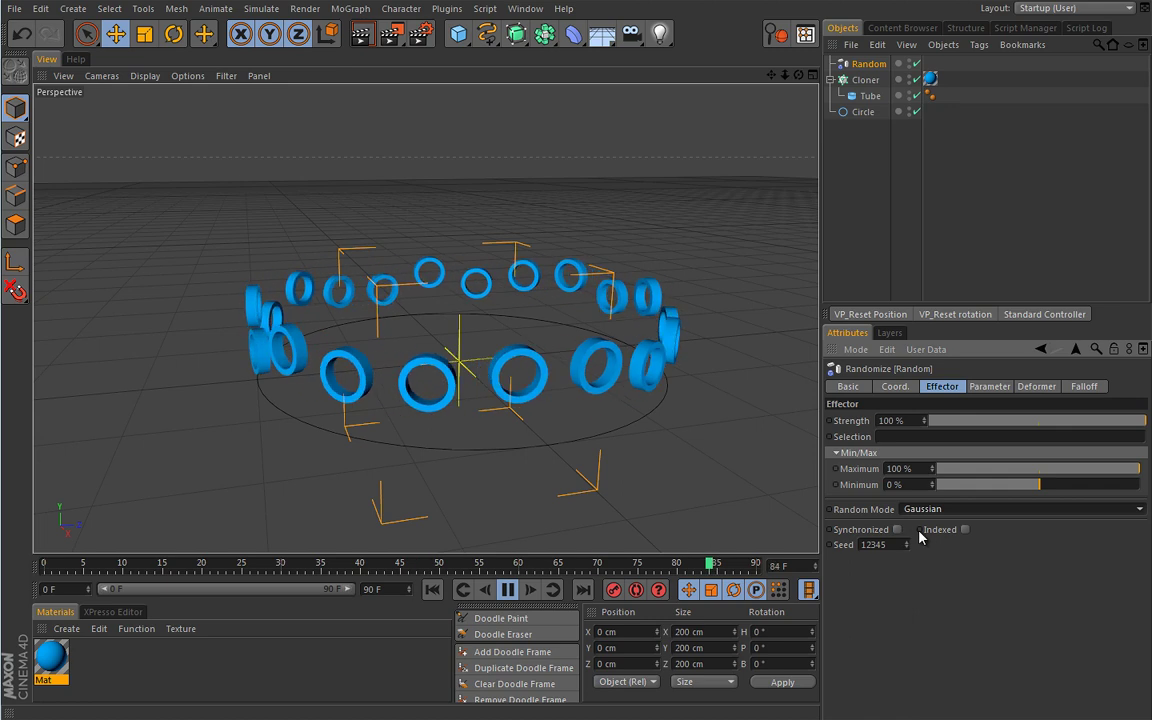
pyautogui.click(965, 529)
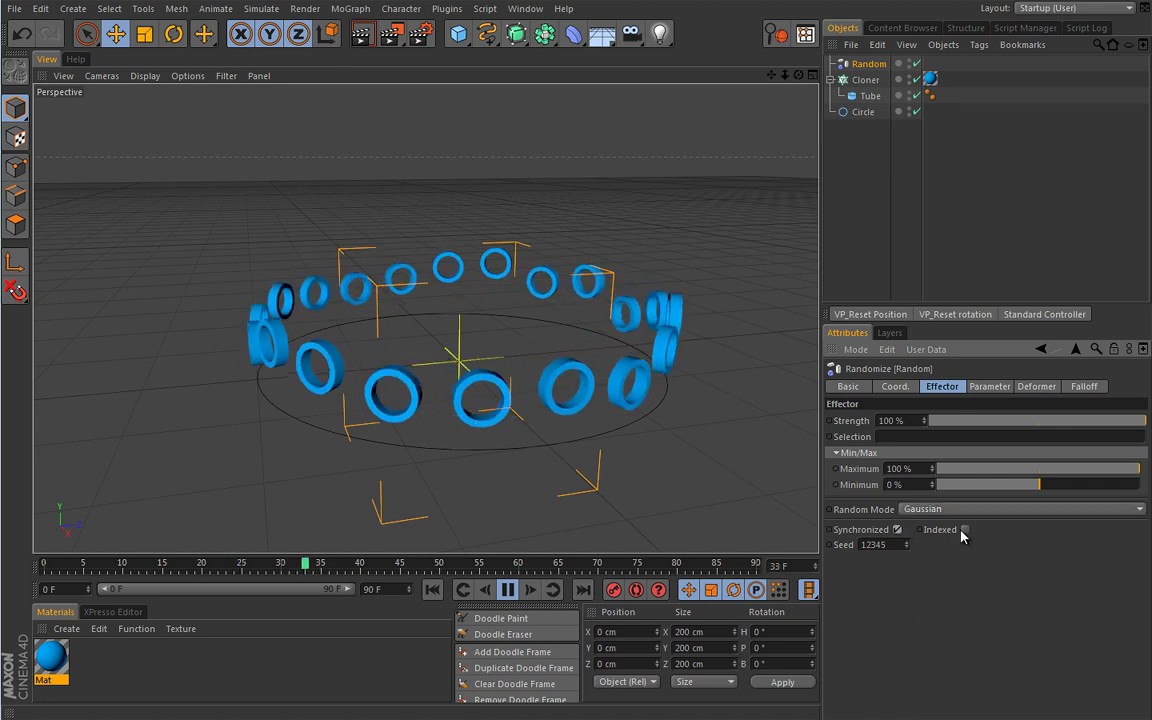
pyautogui.click(898, 529)
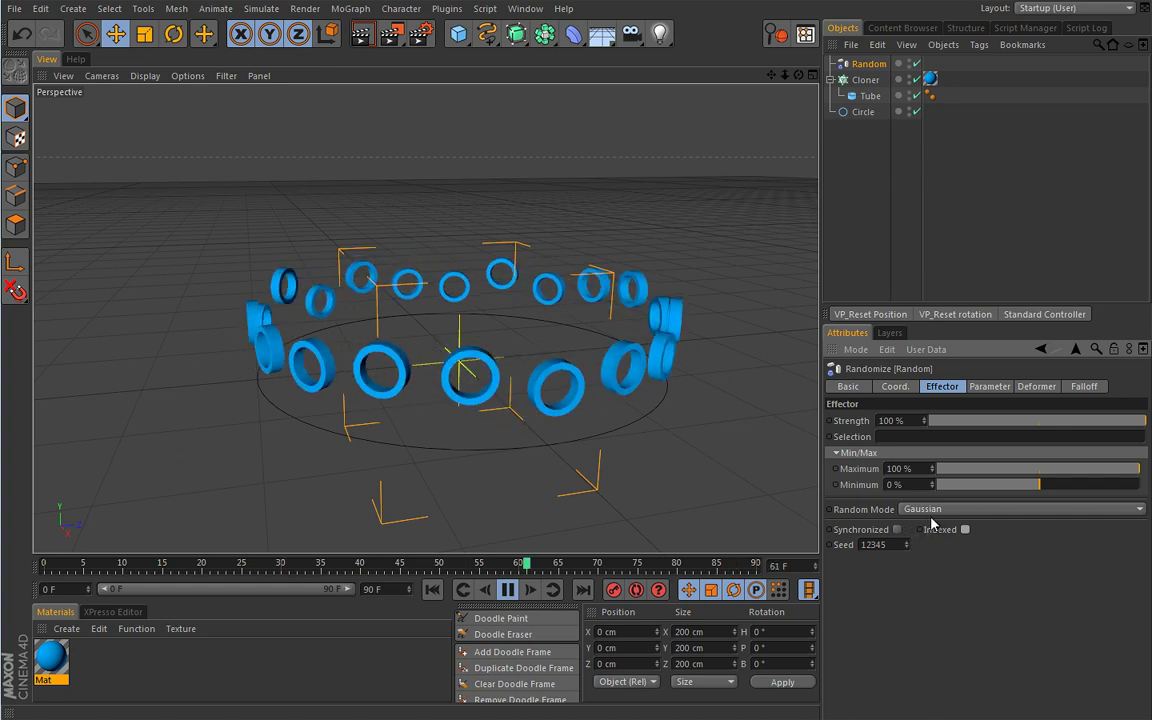
# Try the Noise random mode during playback, check the position parameters and toggle the Indexed and Synchronized options.
pyautogui.click(937, 512)
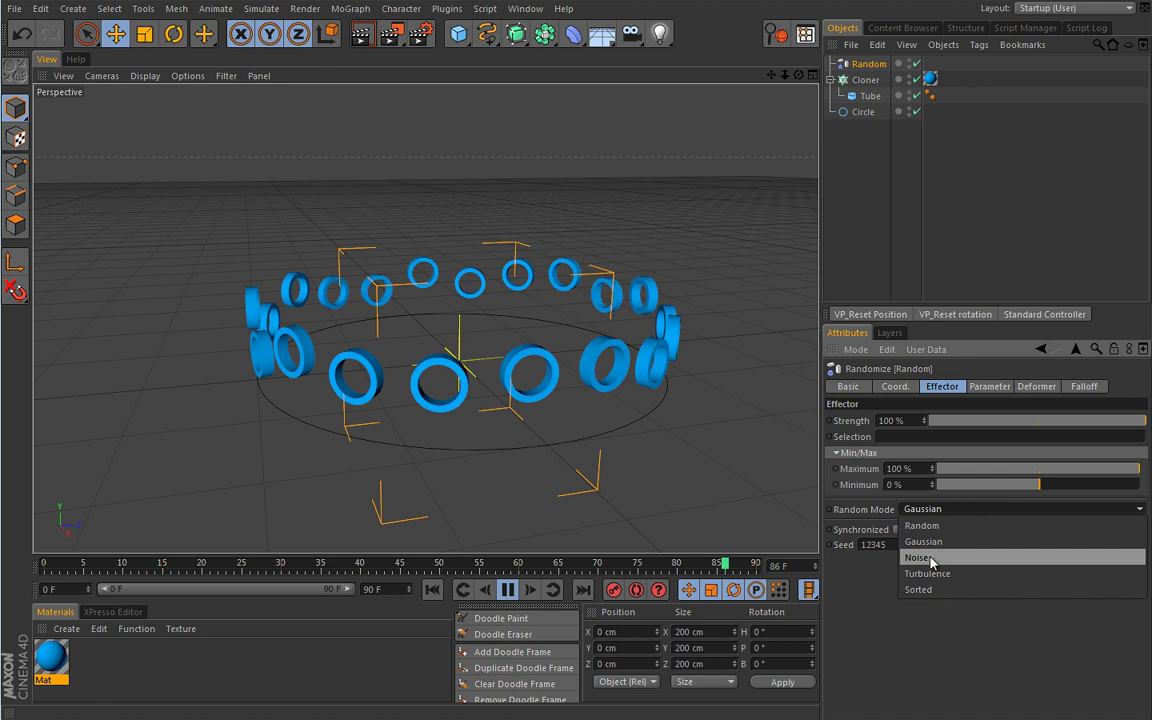
pyautogui.click(929, 558)
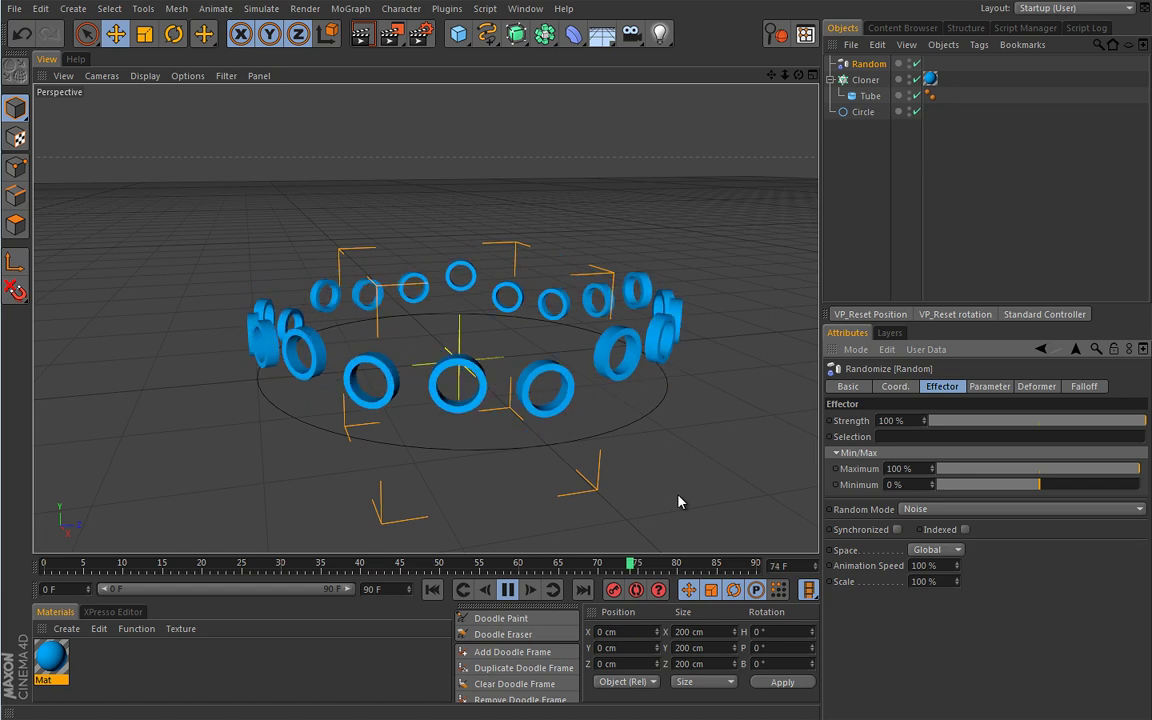
pyautogui.click(508, 590)
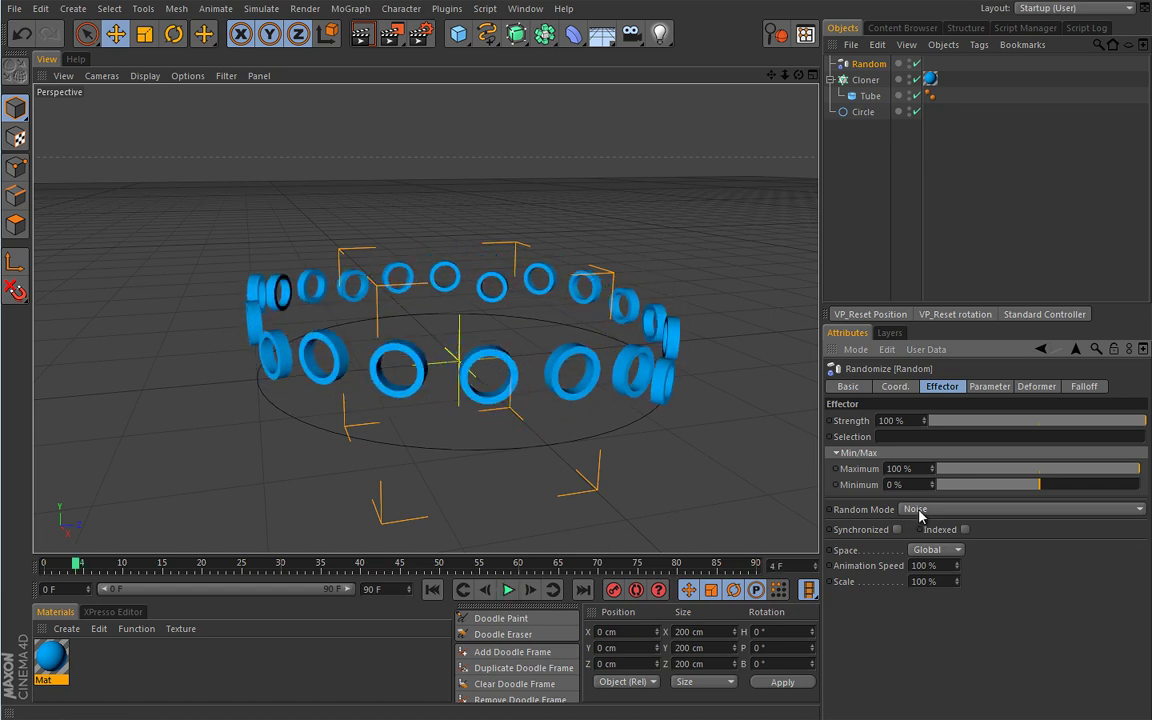
pyautogui.click(987, 387)
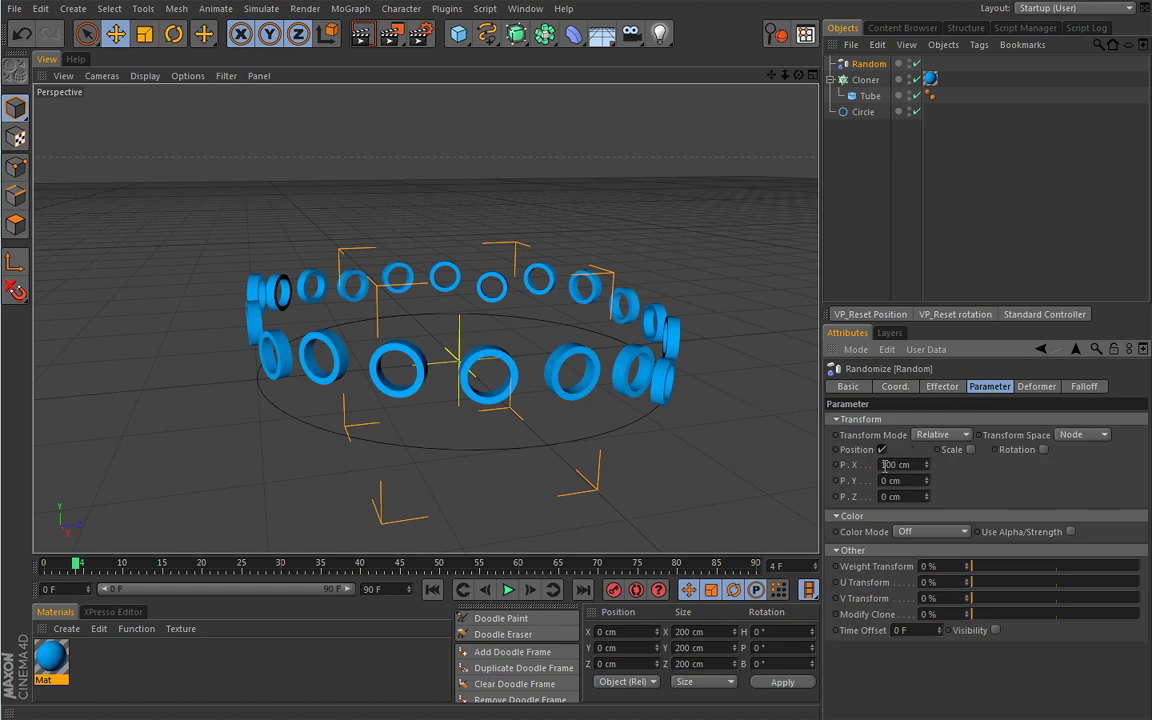
pyautogui.click(945, 388)
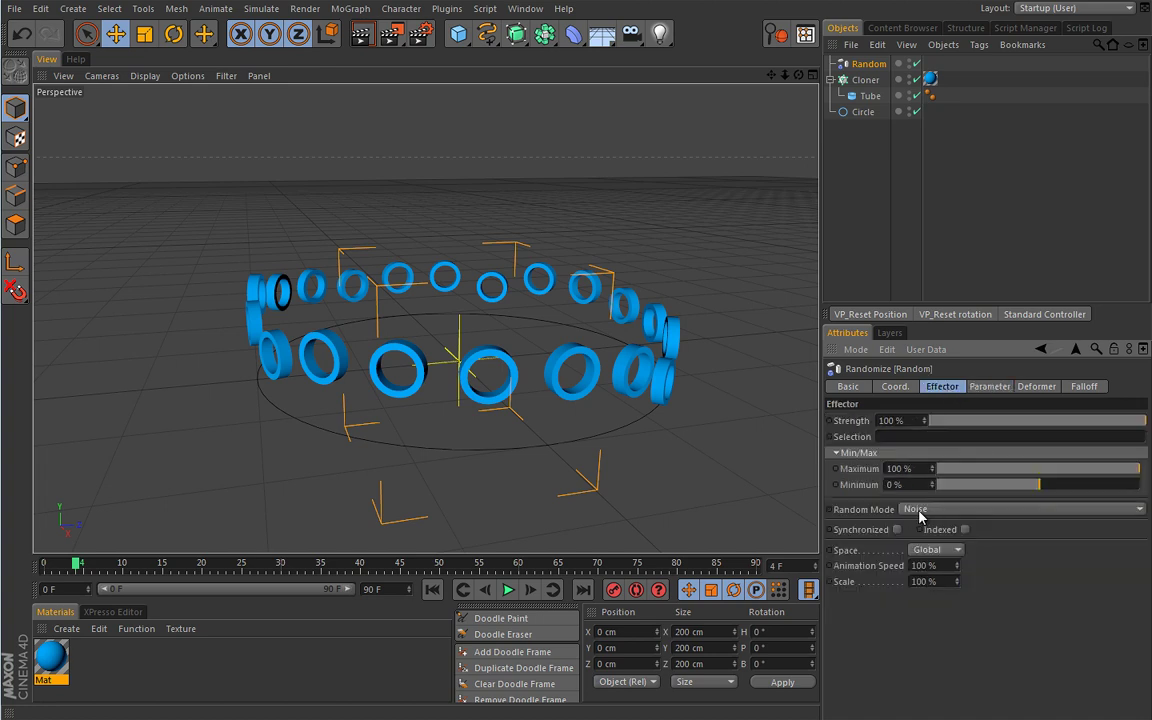
pyautogui.click(508, 590)
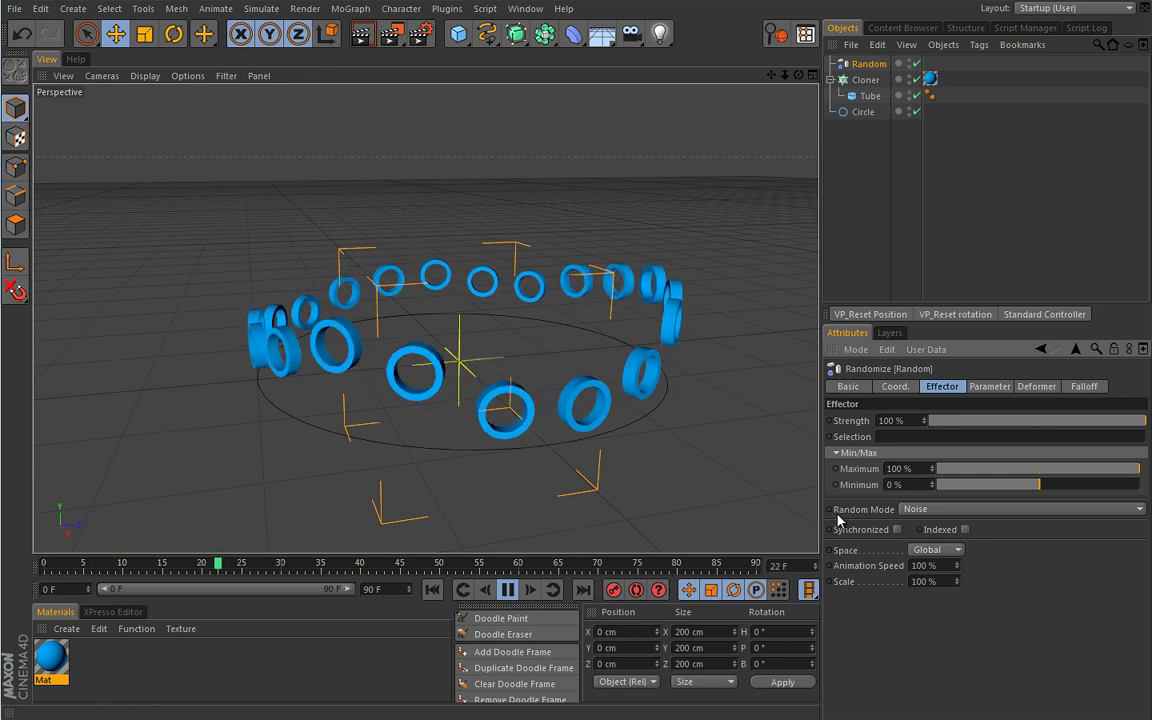
pyautogui.click(965, 529)
pyautogui.click(897, 530)
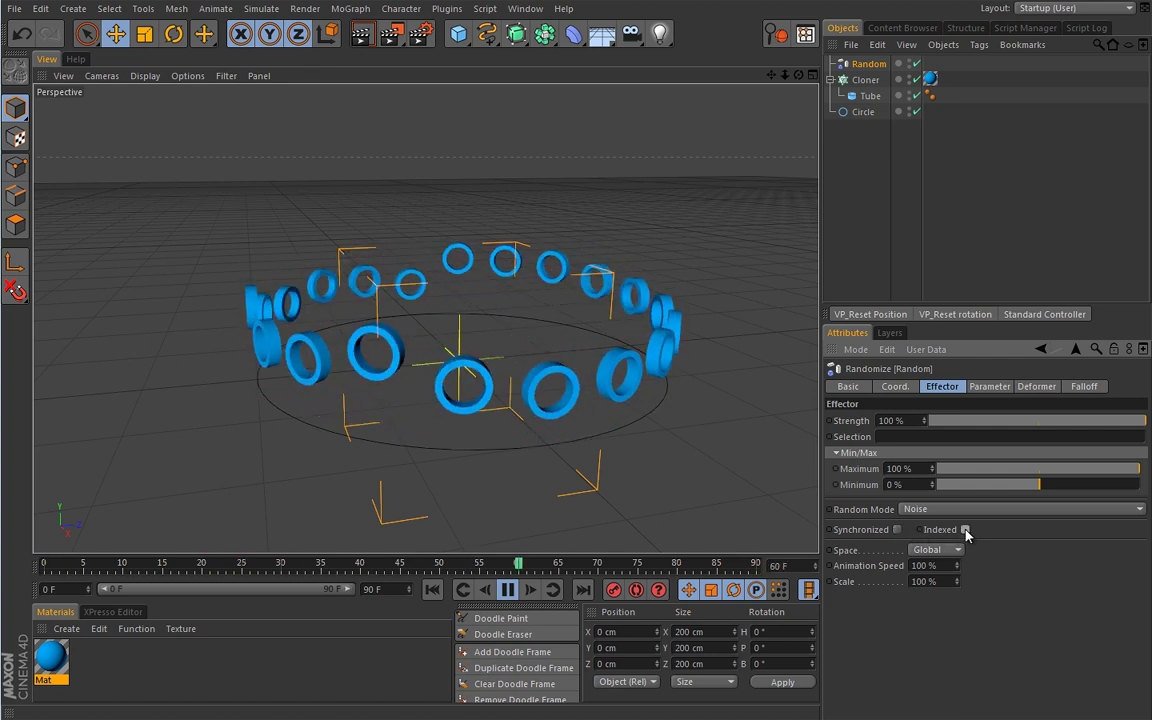
# Try the Turbulence random mode with the X position offset raised to 278 cm, and restore the offset to 100 cm.
pyautogui.click(928, 510)
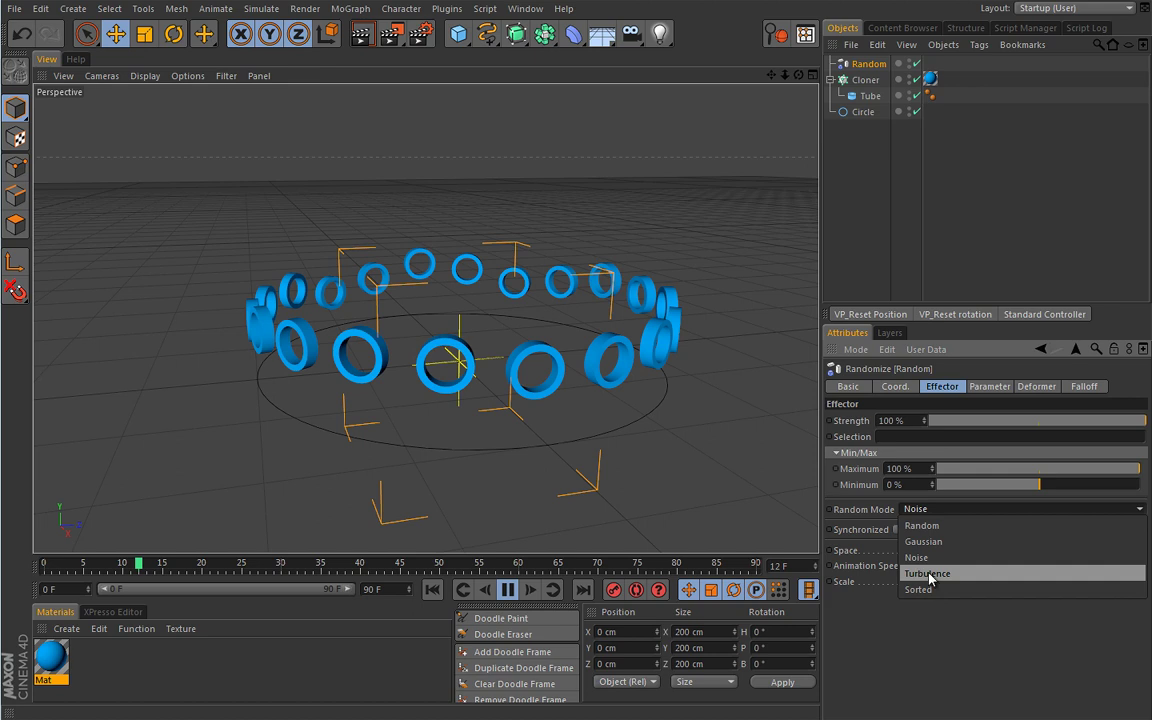
pyautogui.click(929, 577)
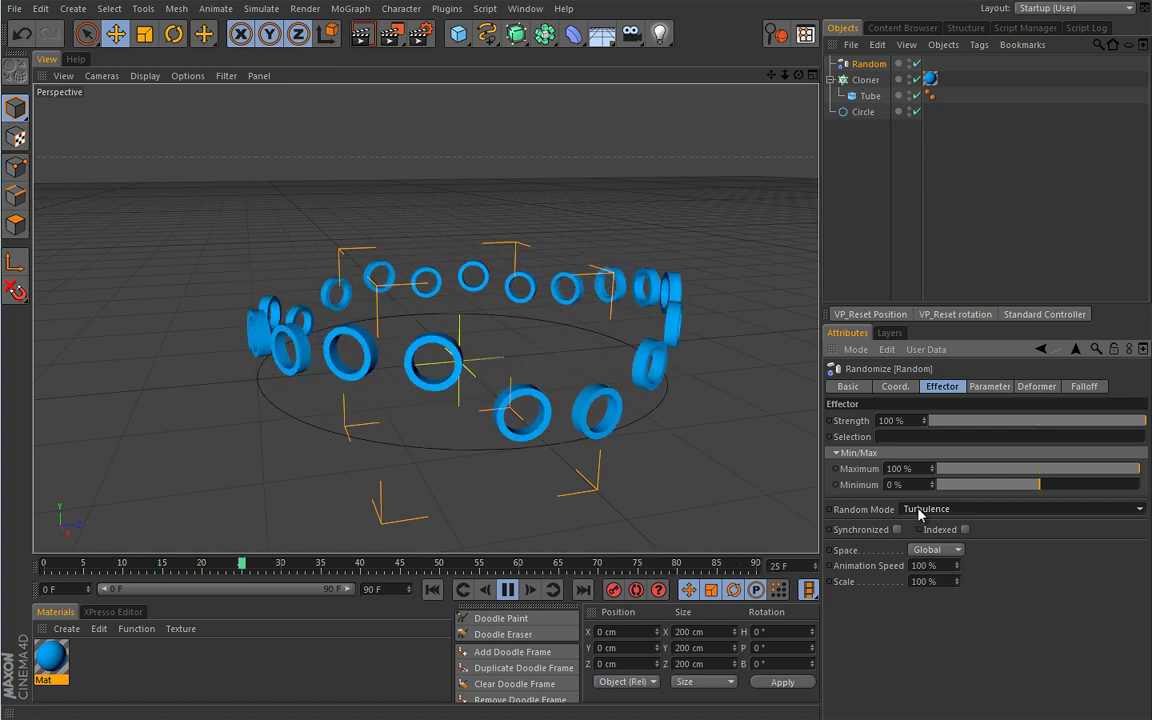
pyautogui.click(989, 386)
pyautogui.moveTo(929, 465); pyautogui.dragTo(922, 400)
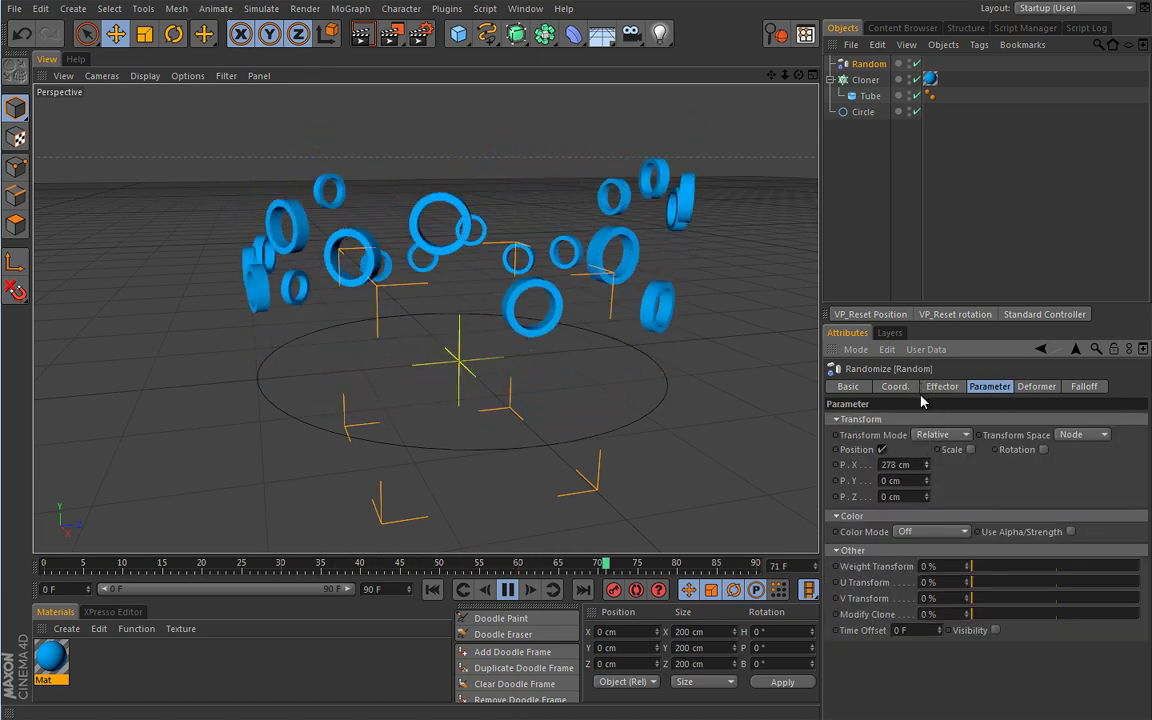
pyautogui.click(902, 465)
pyautogui.write('100')
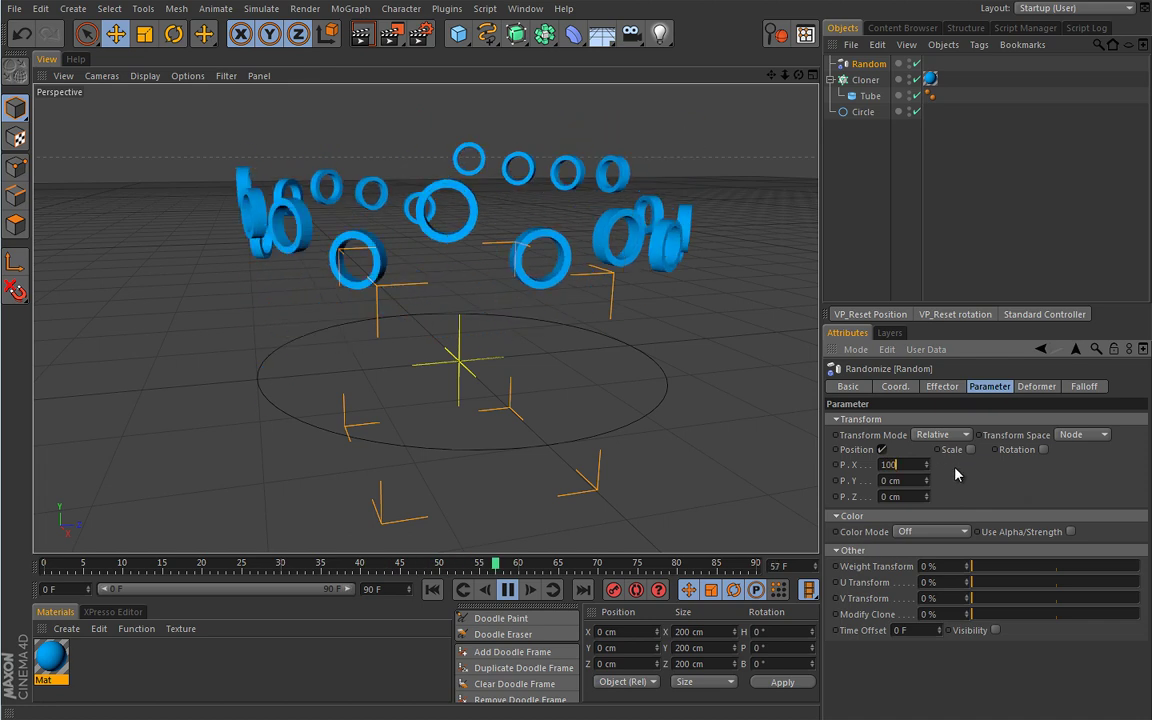
pyautogui.press('Return')
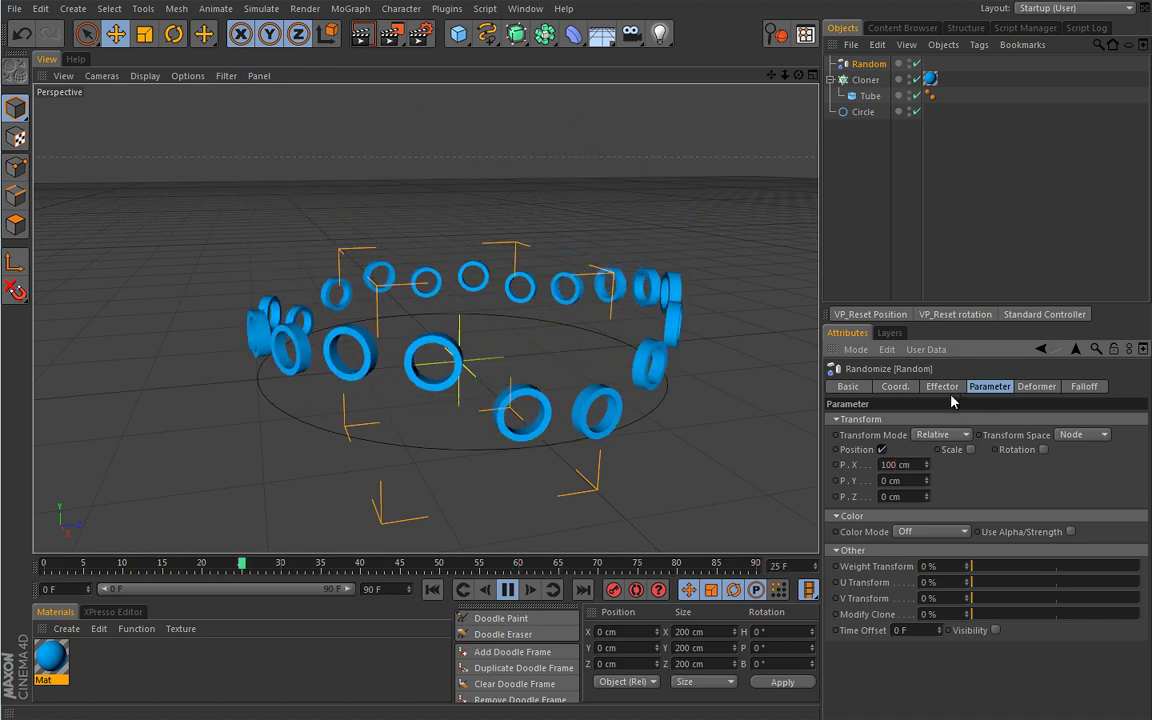
# Set the Random effector's random mode back to Noise and restart the animation playback.
pyautogui.click(942, 386)
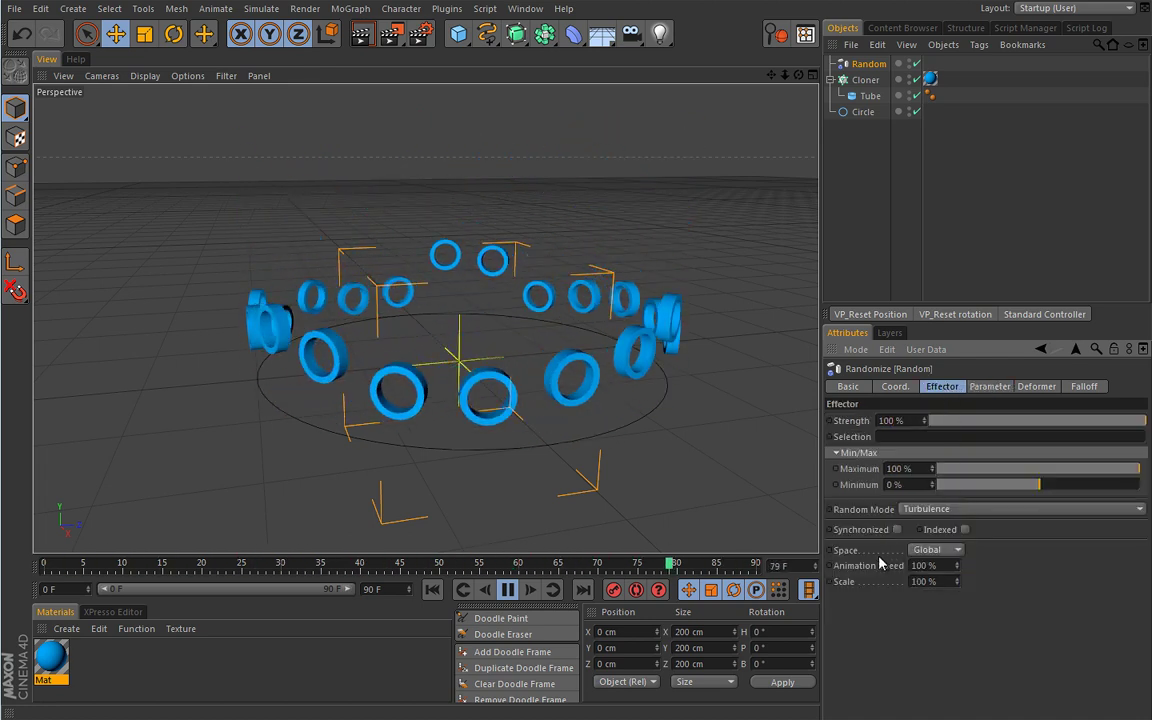
pyautogui.click(930, 510)
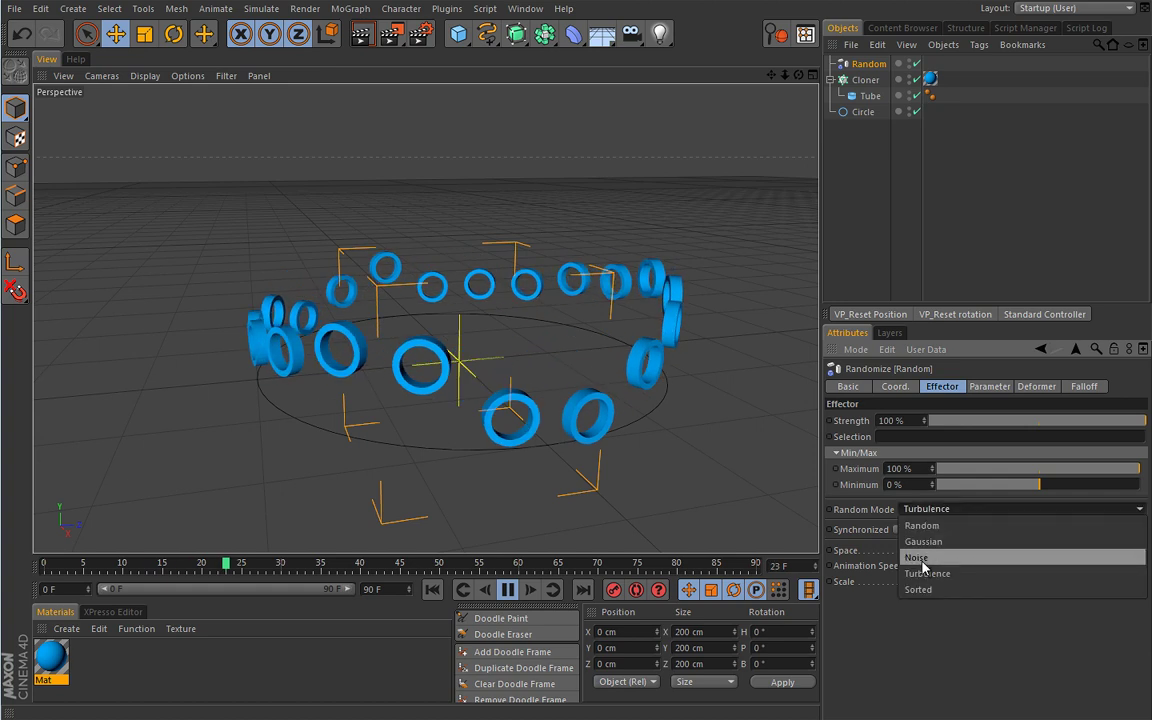
pyautogui.click(905, 556)
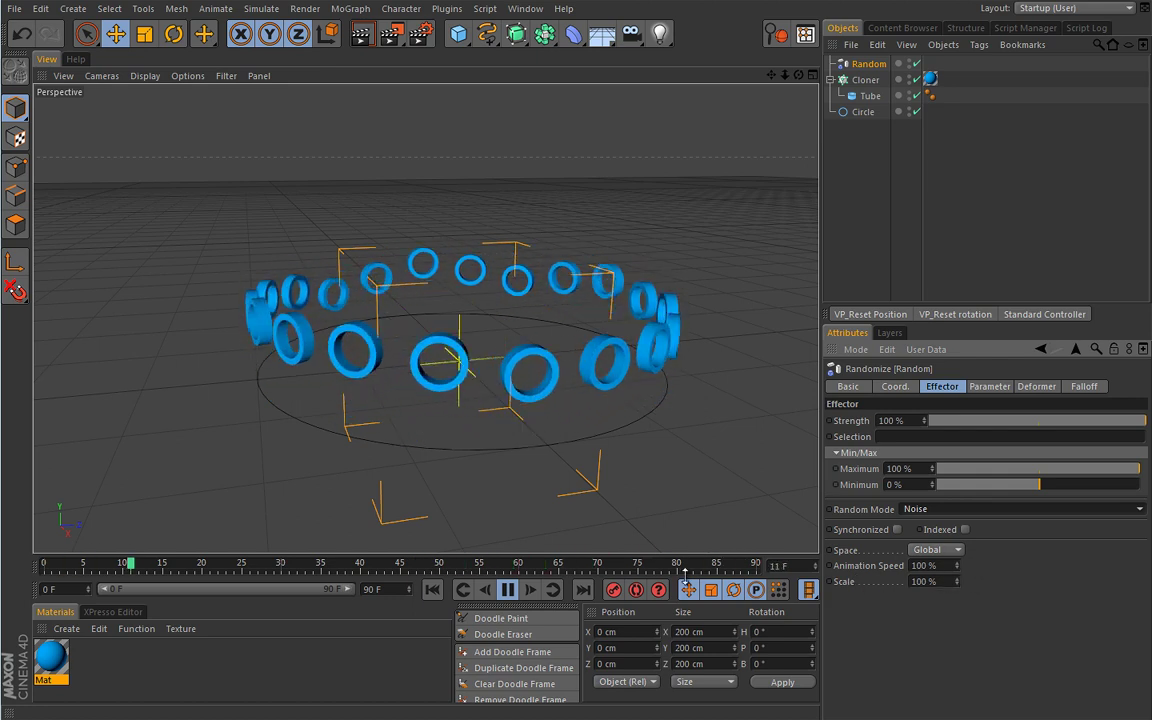
pyautogui.click(508, 590)
pyautogui.click(508, 590)
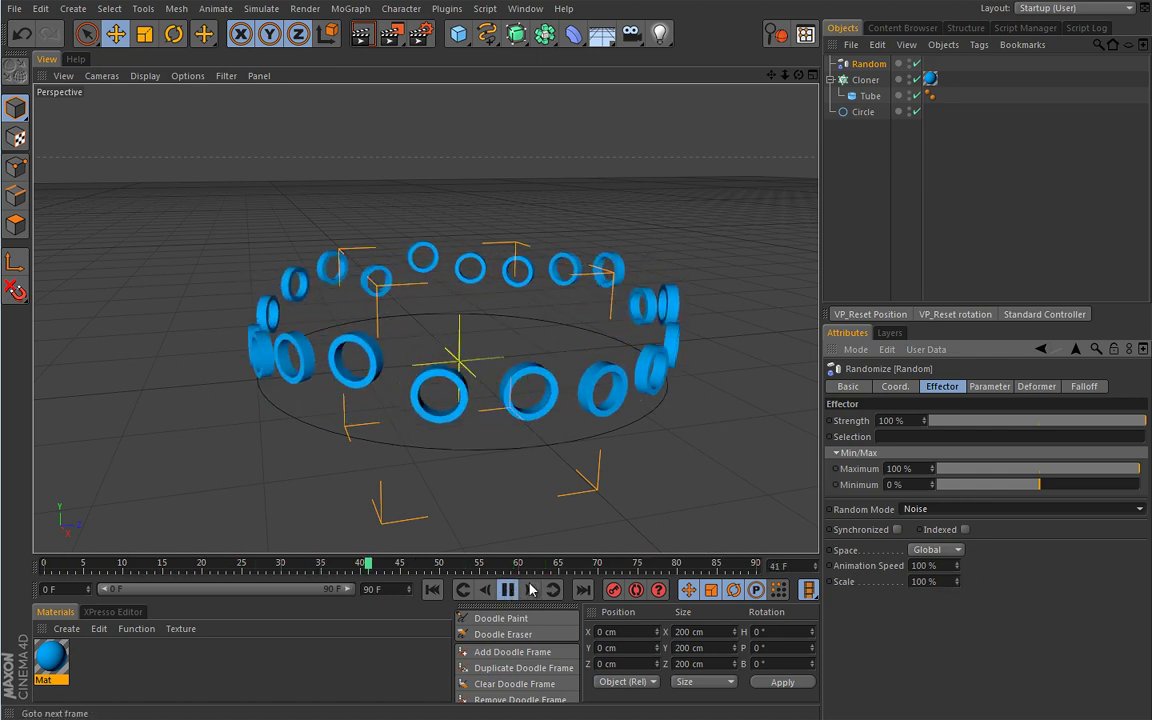
# Try a 10 % animation speed for the Random effector's noise and restore it to 100 %.
pyautogui.doubleClick(947, 566)
pyautogui.write('10')
pyautogui.press('Return')
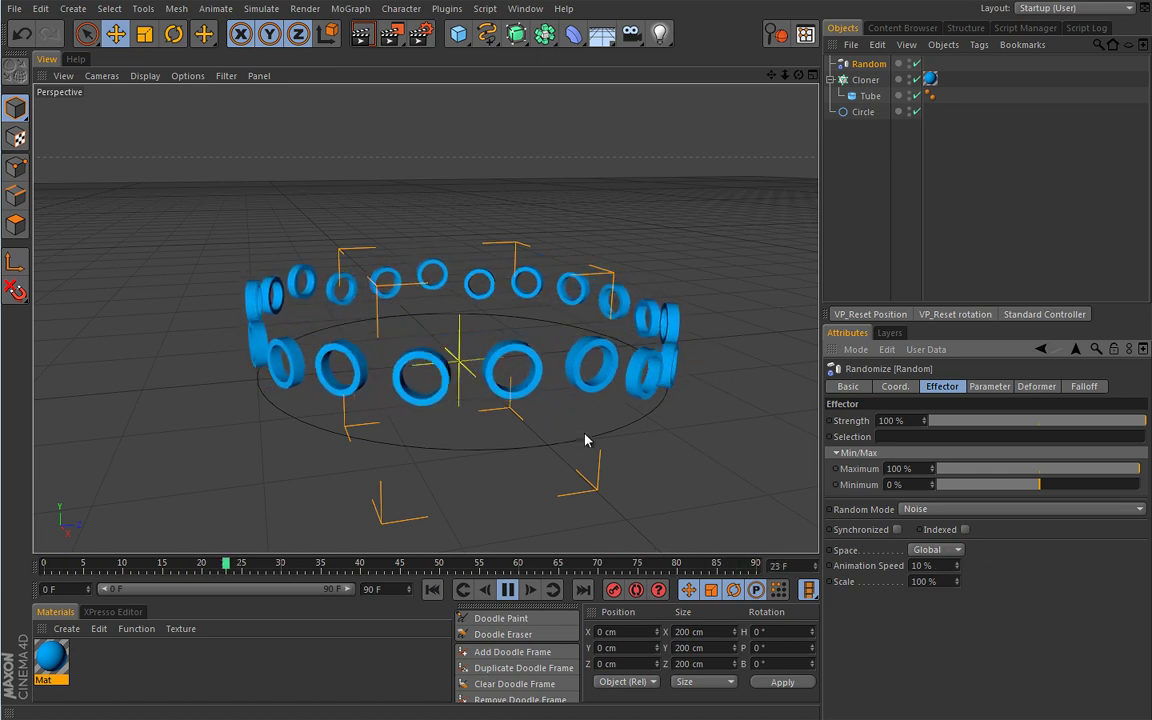
pyautogui.click(925, 565)
pyautogui.write('100')
pyautogui.press('Return')
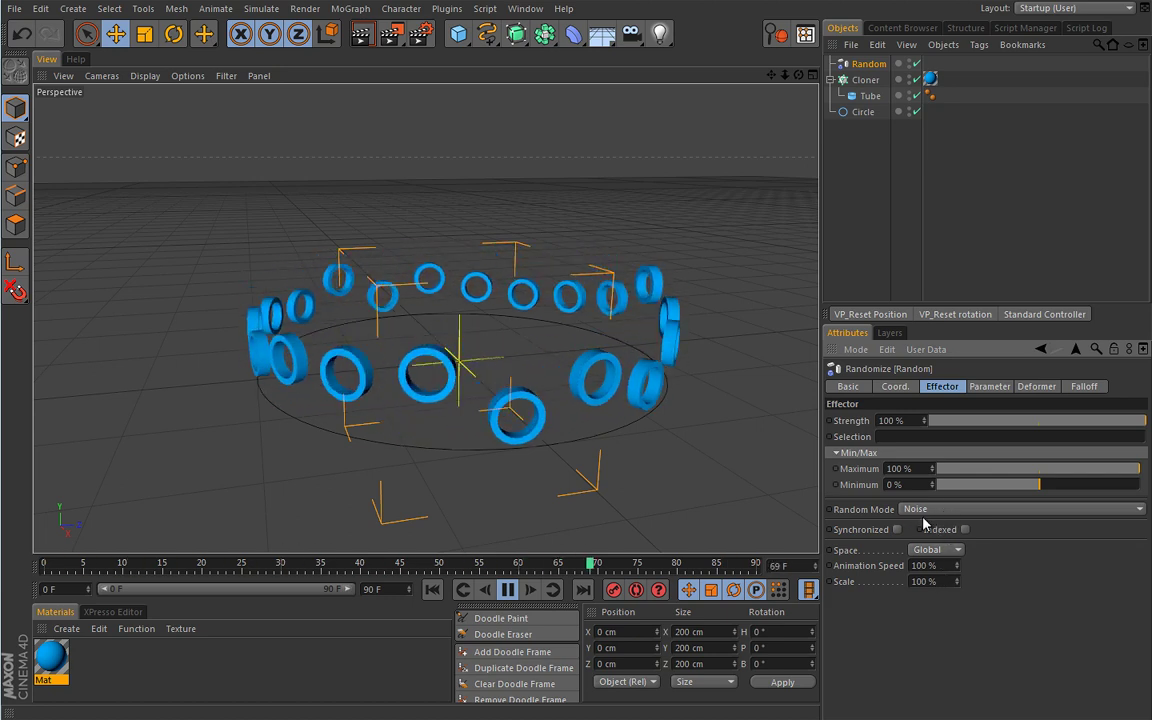
# Try a 10 % scale for the Random effector's noise, restore it to 100 % and stop the playback.
pyautogui.click(925, 581)
pyautogui.write('10')
pyautogui.press('Return')
pyautogui.click(932, 583)
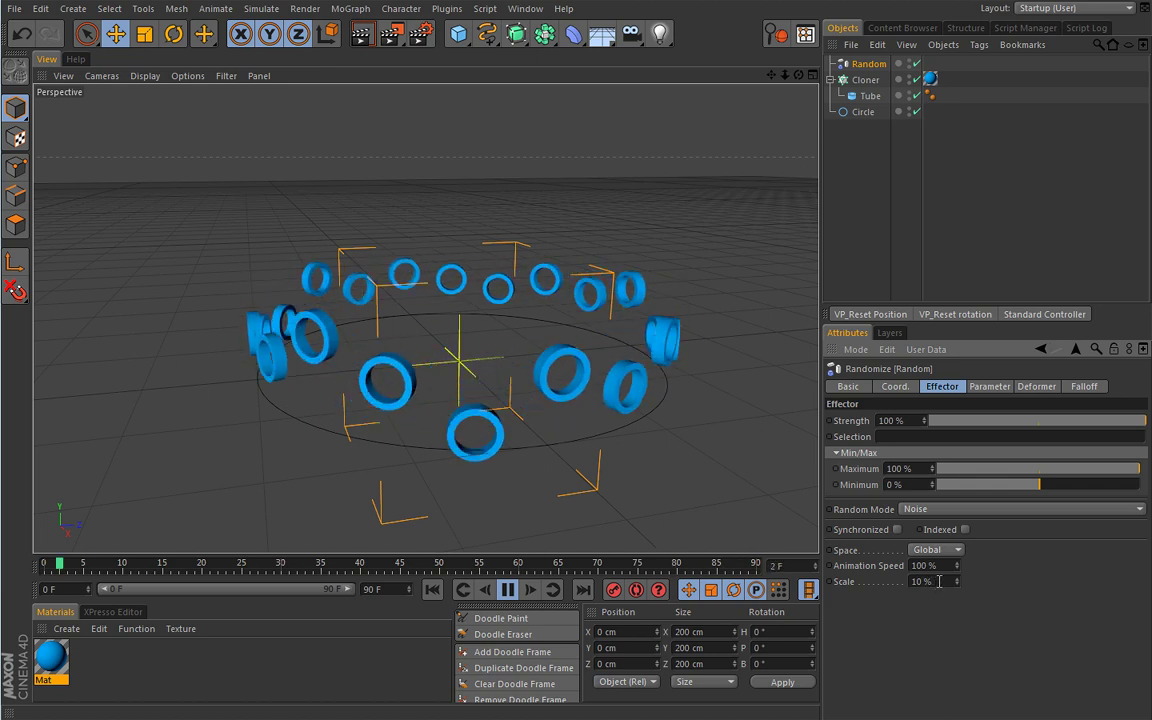
pyautogui.write('100')
pyautogui.press('Return')
pyautogui.press('F8')
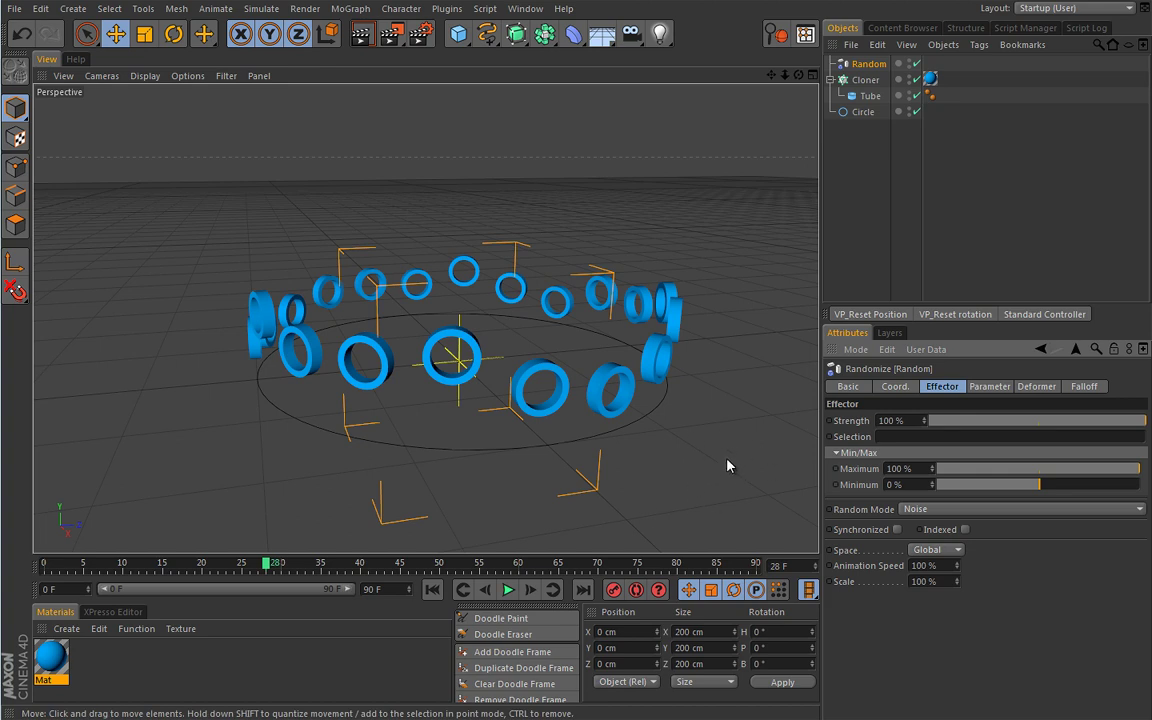
# Compare the Random mode's options with those of the Noise mode on the effector, ending on Noise.
pyautogui.click(925, 511)
pyautogui.click(918, 554)
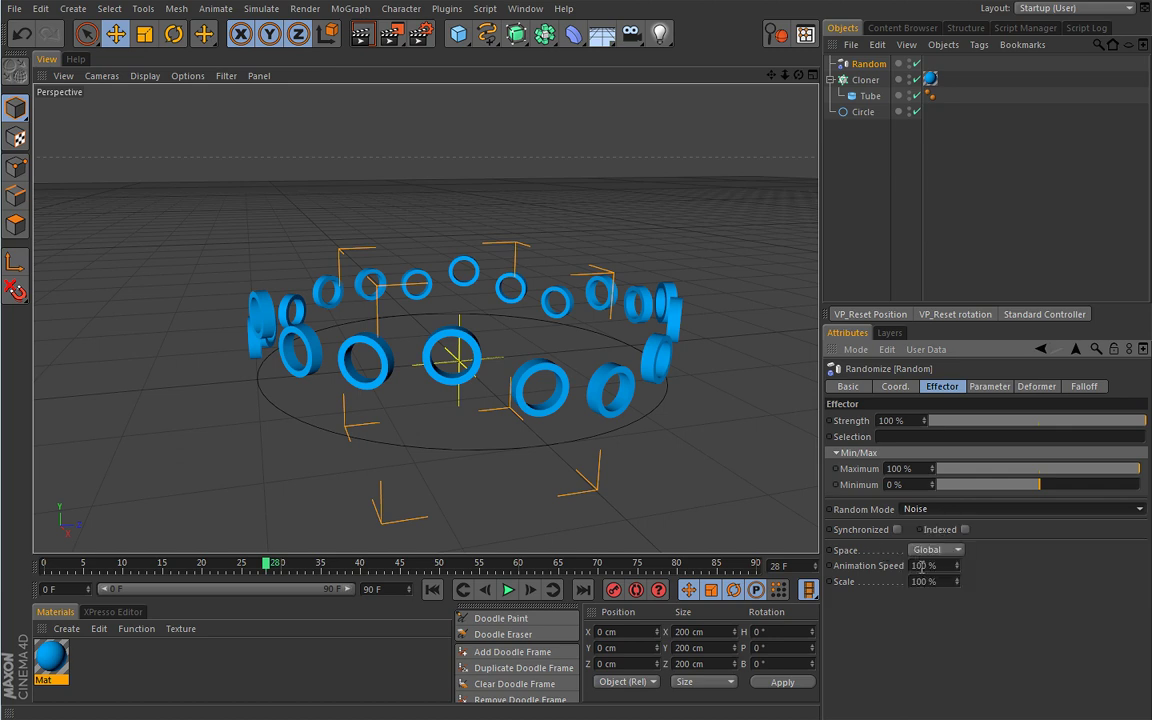
pyautogui.click(921, 511)
pyautogui.click(924, 531)
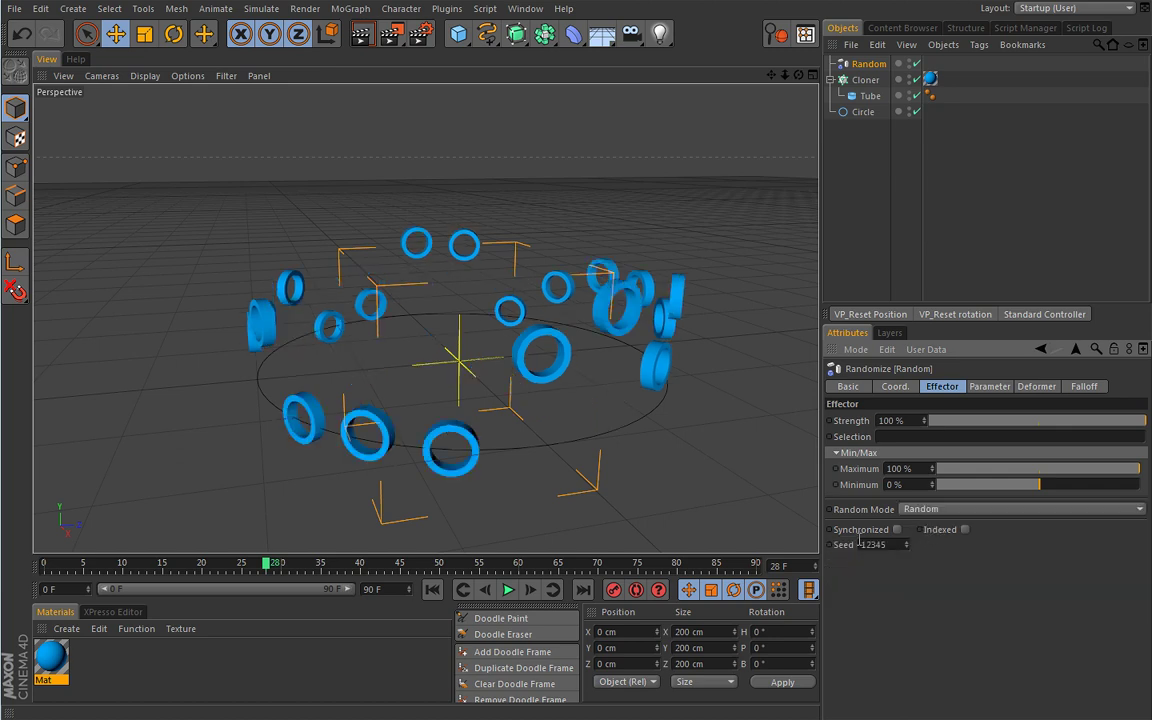
pyautogui.click(926, 511)
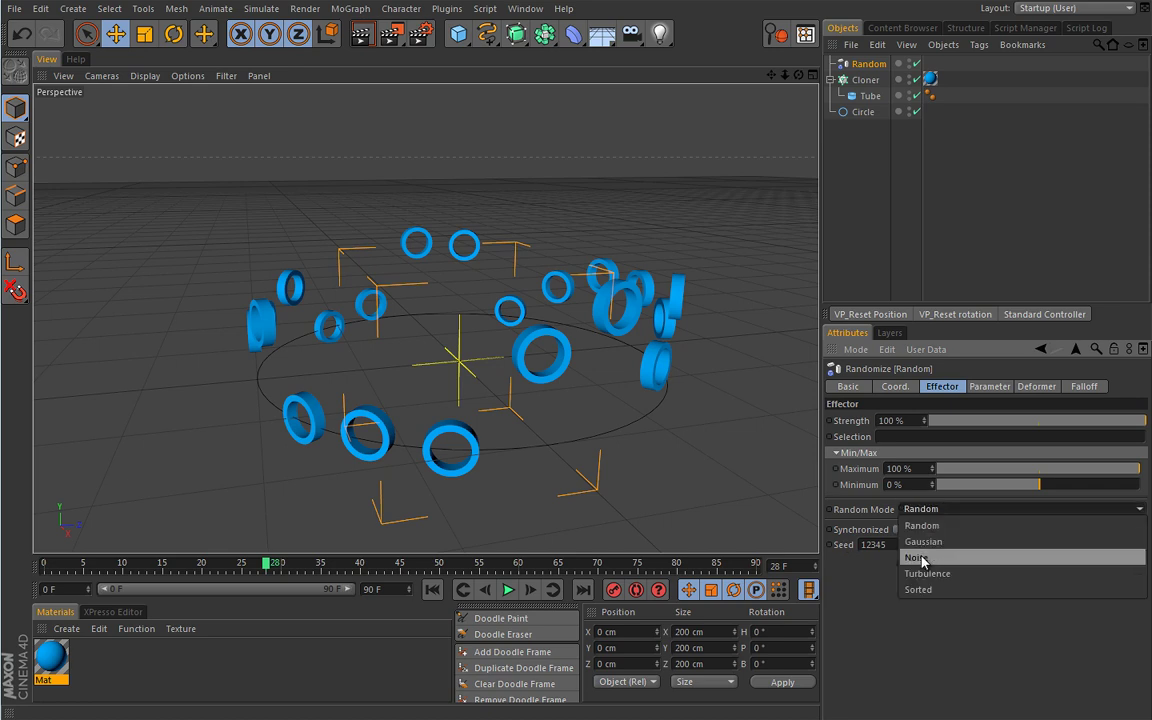
pyautogui.click(918, 554)
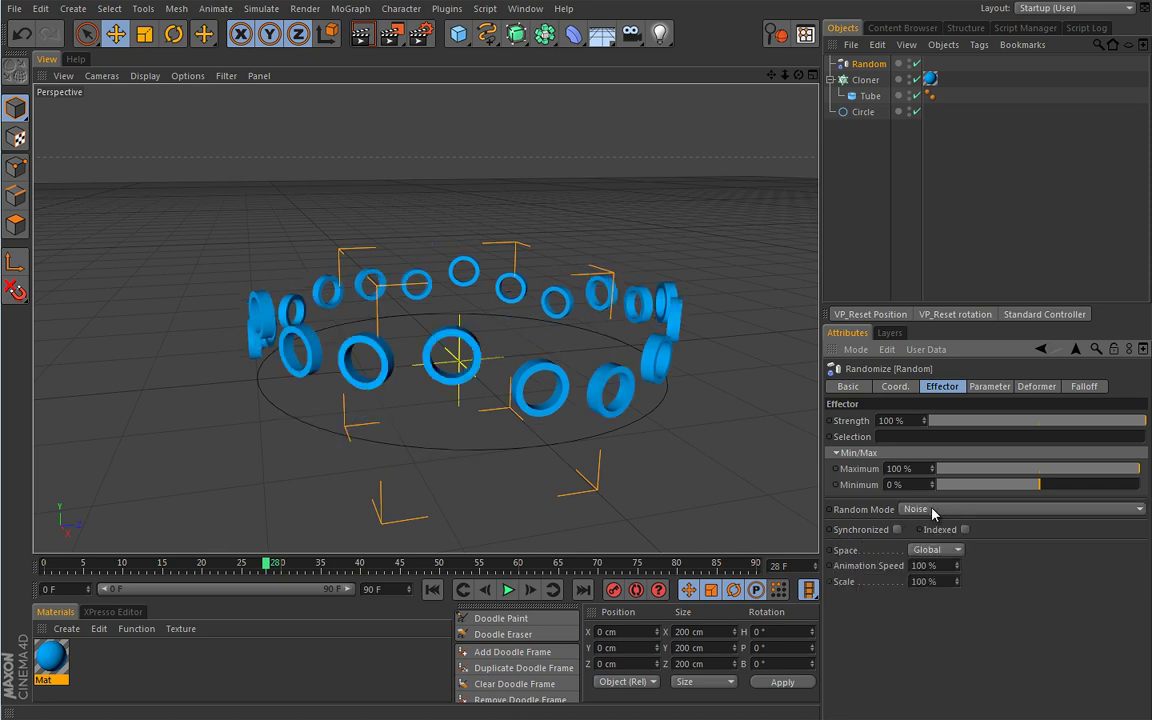
# Set the random mode to Turbulence and play the animation from a low side view of the clones.
pyautogui.click(915, 511)
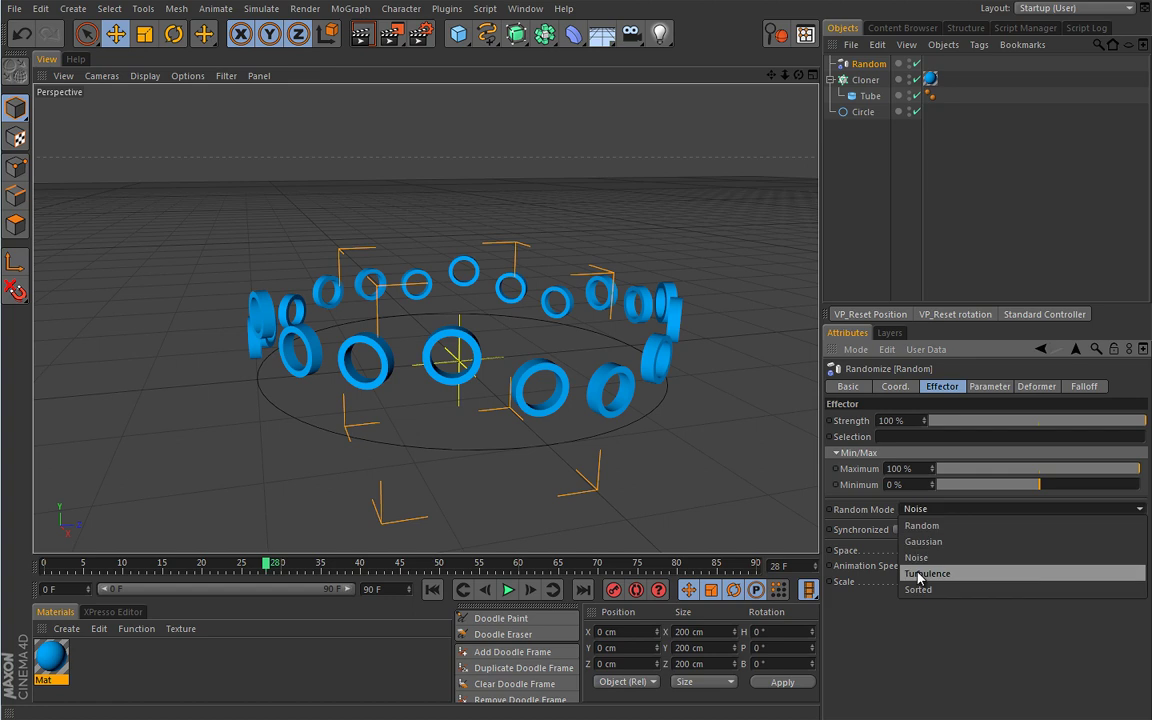
pyautogui.click(920, 572)
pyautogui.click(508, 590)
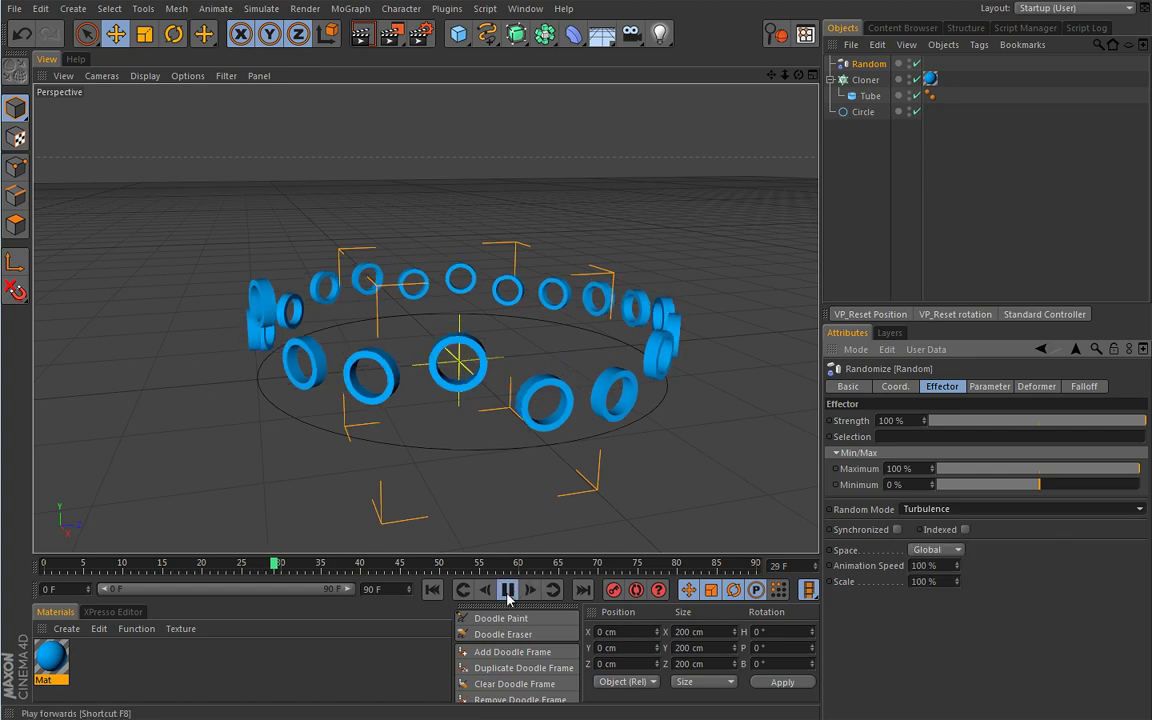
pyautogui.keyDown('alt'); pyautogui.moveTo(726, 470); pyautogui.dragTo(535, 380); pyautogui.keyUp('alt')
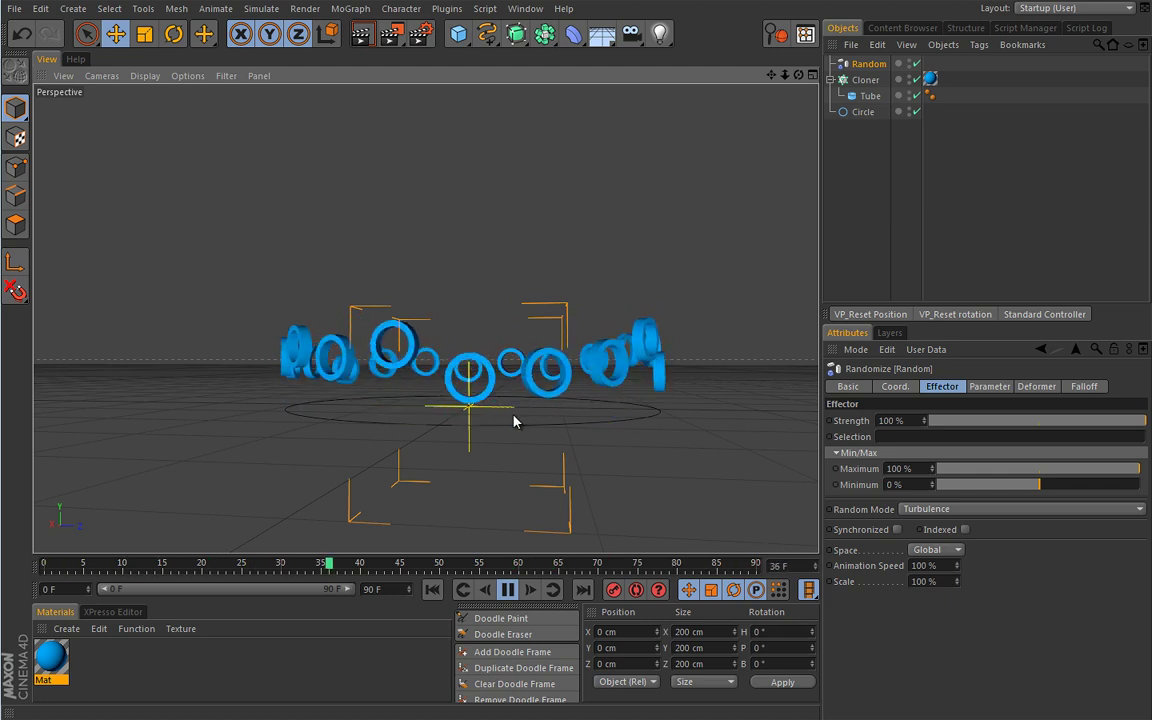
# Try a minimum limit of -100 % on the Random effector during playback and restore it to 0 %.
pyautogui.moveTo(1039, 485); pyautogui.dragTo(928, 487)
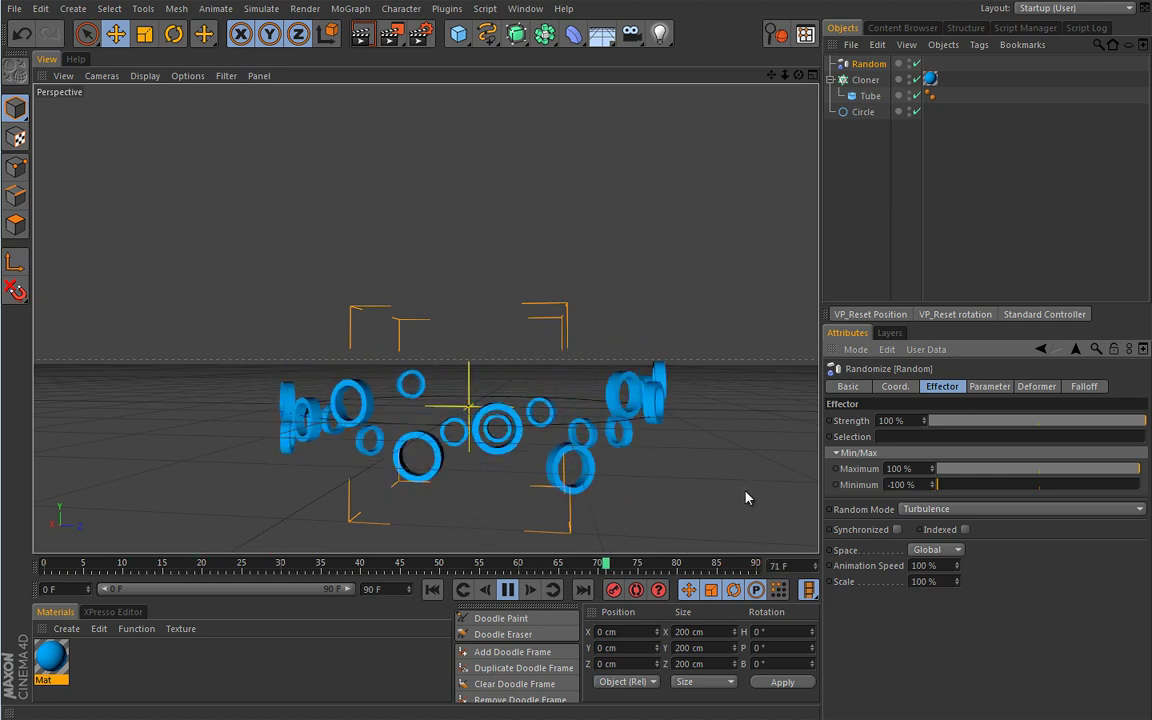
pyautogui.click(1040, 488)
pyautogui.click(933, 488)
pyautogui.click(933, 488)
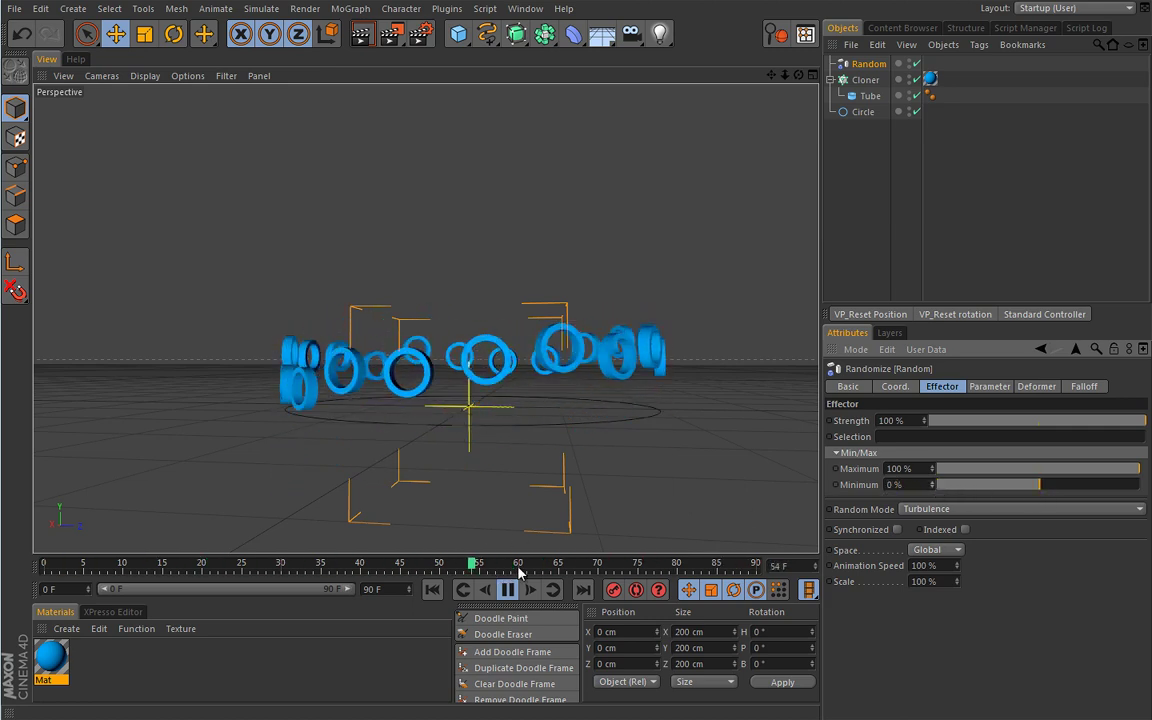
# Stop the playback and rewind the animation to frame 0.
pyautogui.keyDown('alt'); pyautogui.moveTo(520, 470); pyautogui.dragTo(502, 397, button='middle'); pyautogui.keyUp('alt')
pyautogui.keyDown('alt'); pyautogui.moveTo(502, 397); pyautogui.dragTo(490, 510); pyautogui.keyUp('alt')
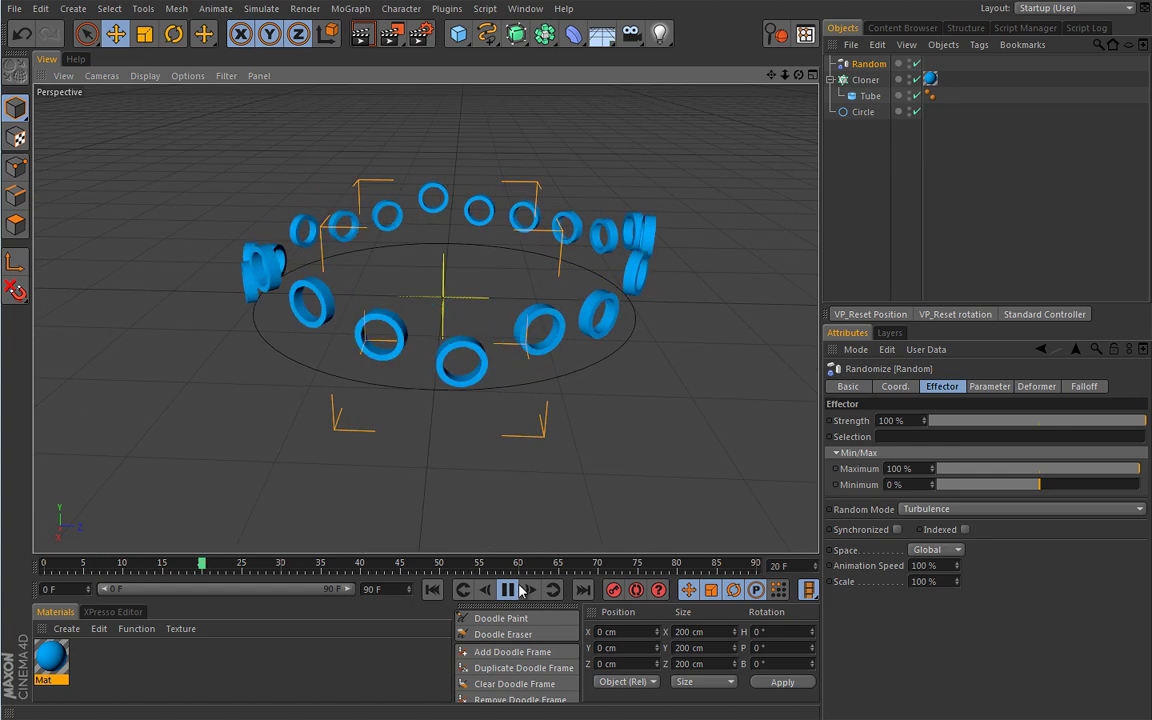
pyautogui.click(478, 590)
pyautogui.click(432, 590)
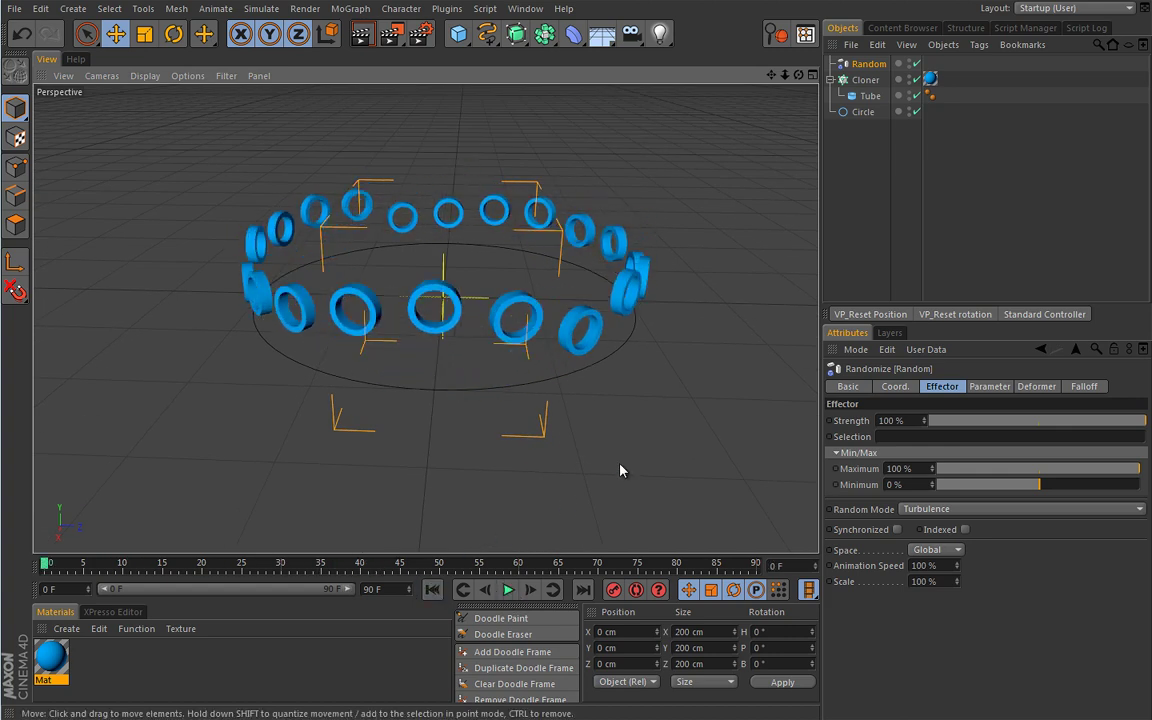
# Turn off the Random effector's position influence and set its color mode to On.
pyautogui.click(986, 387)
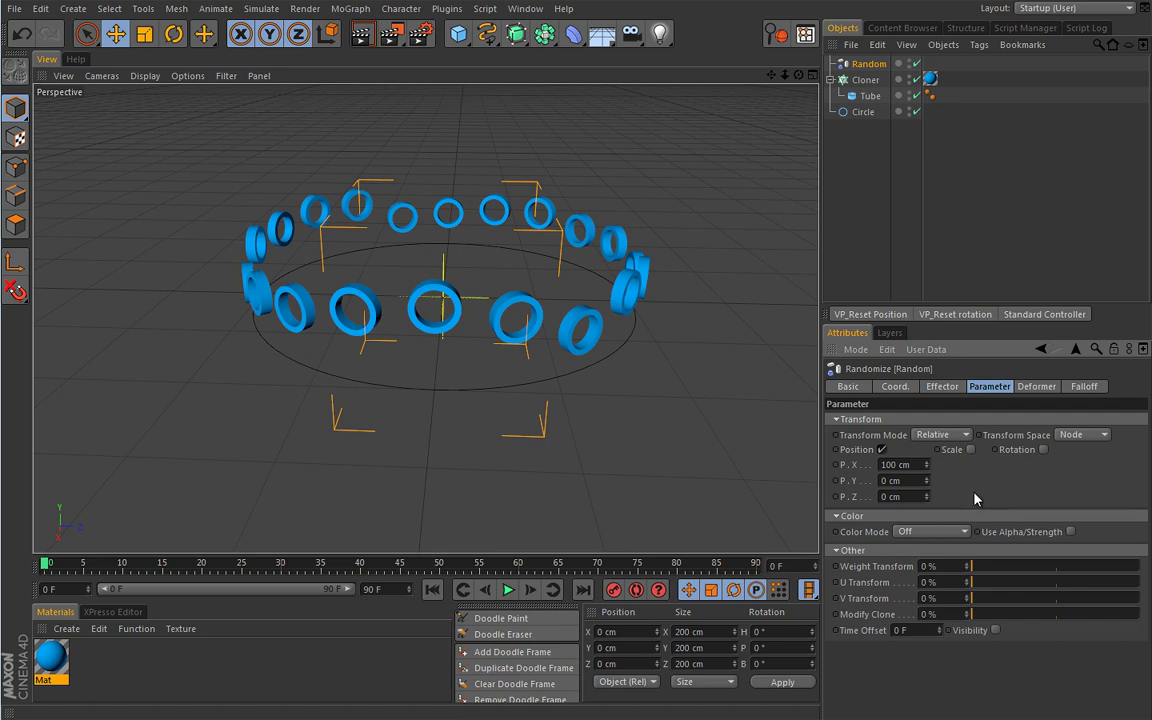
pyautogui.click(882, 449)
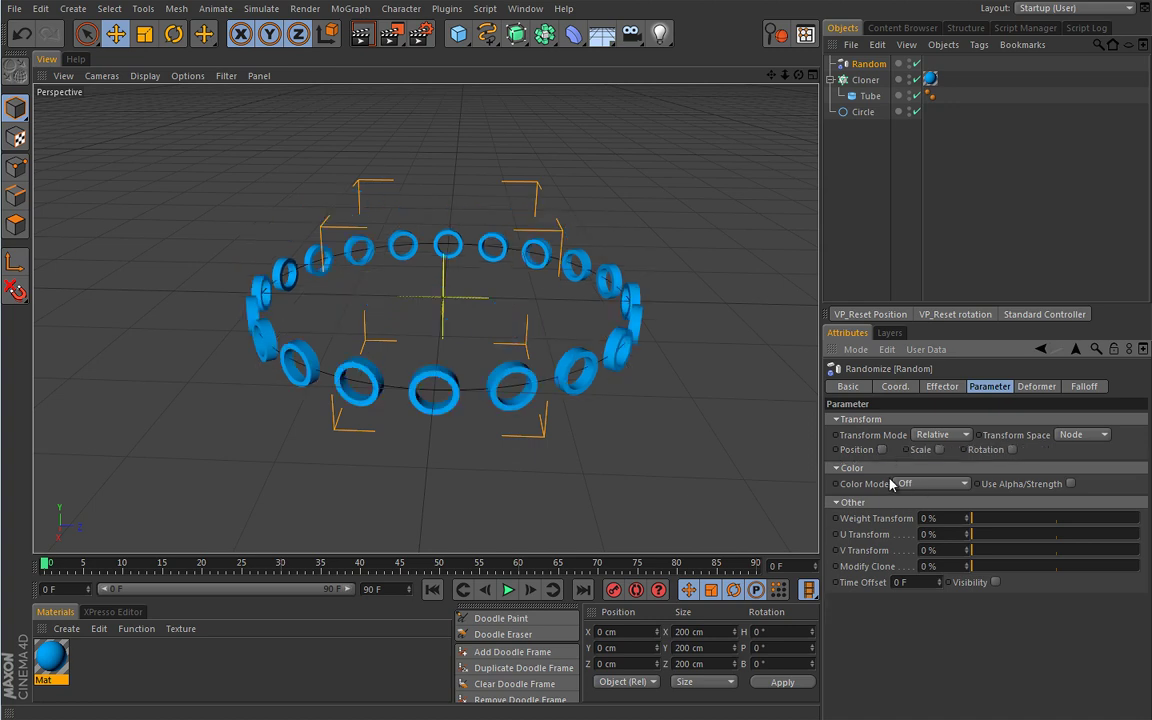
pyautogui.click(915, 485)
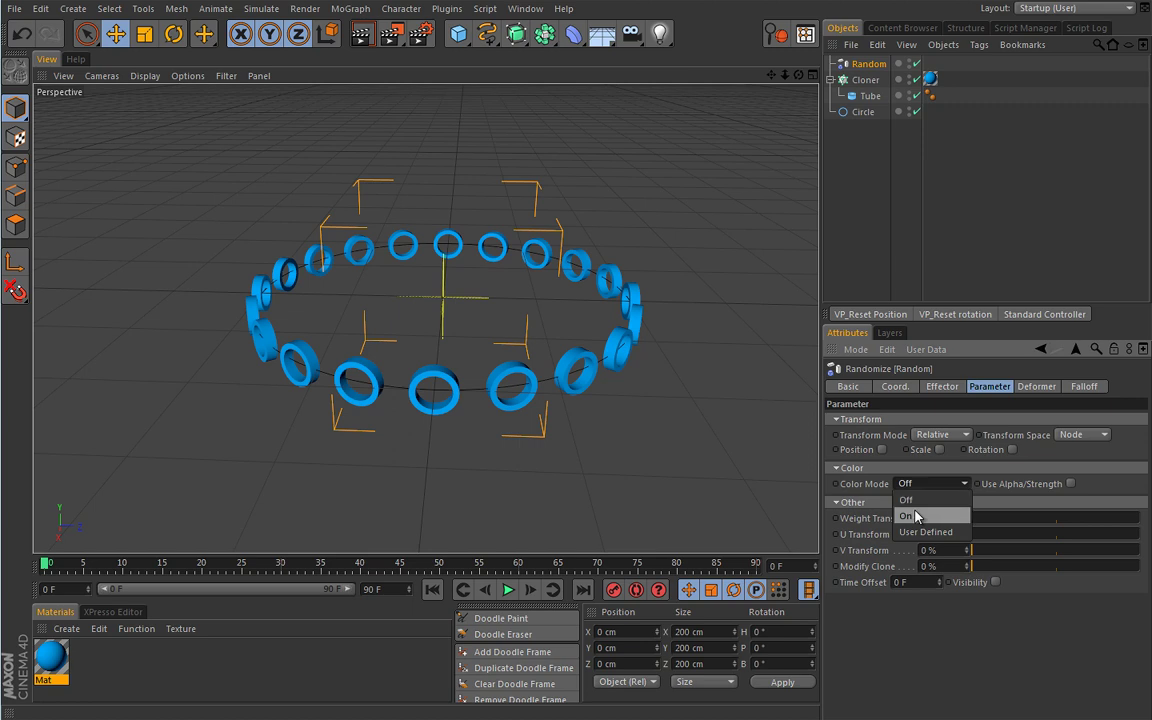
pyautogui.click(915, 517)
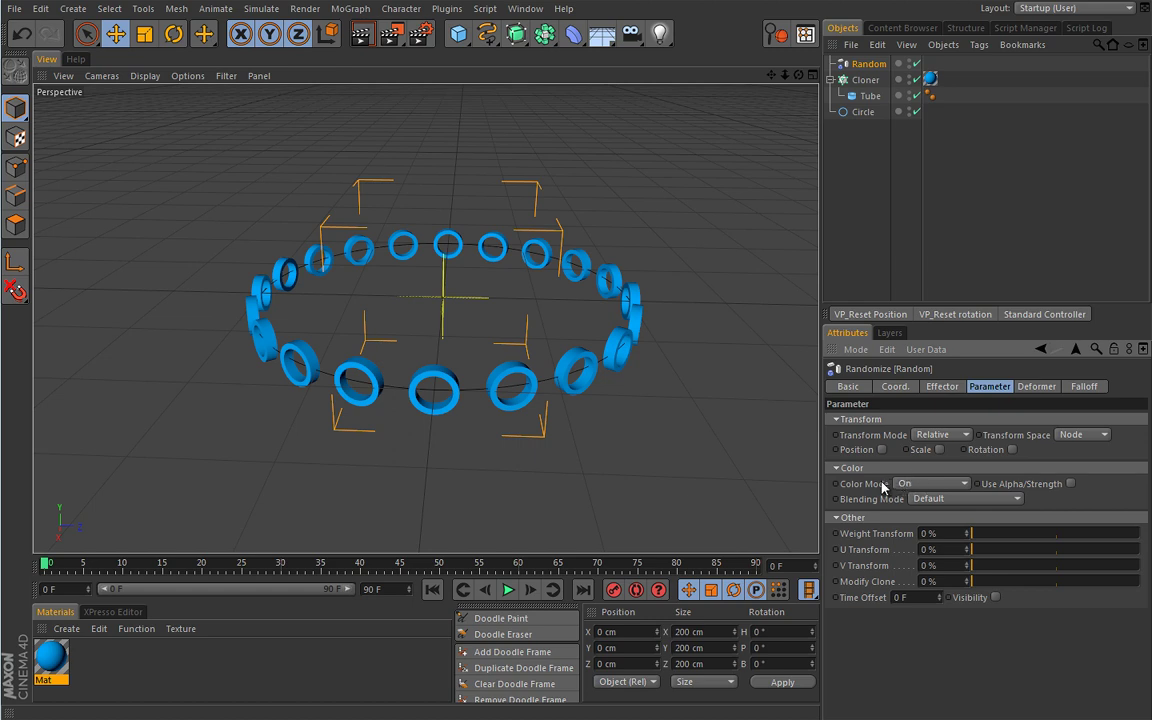
# Delete the material tag from the Cloner and set the effector's random mode to Random.
pyautogui.click(930, 79)
pyautogui.press('Delete')
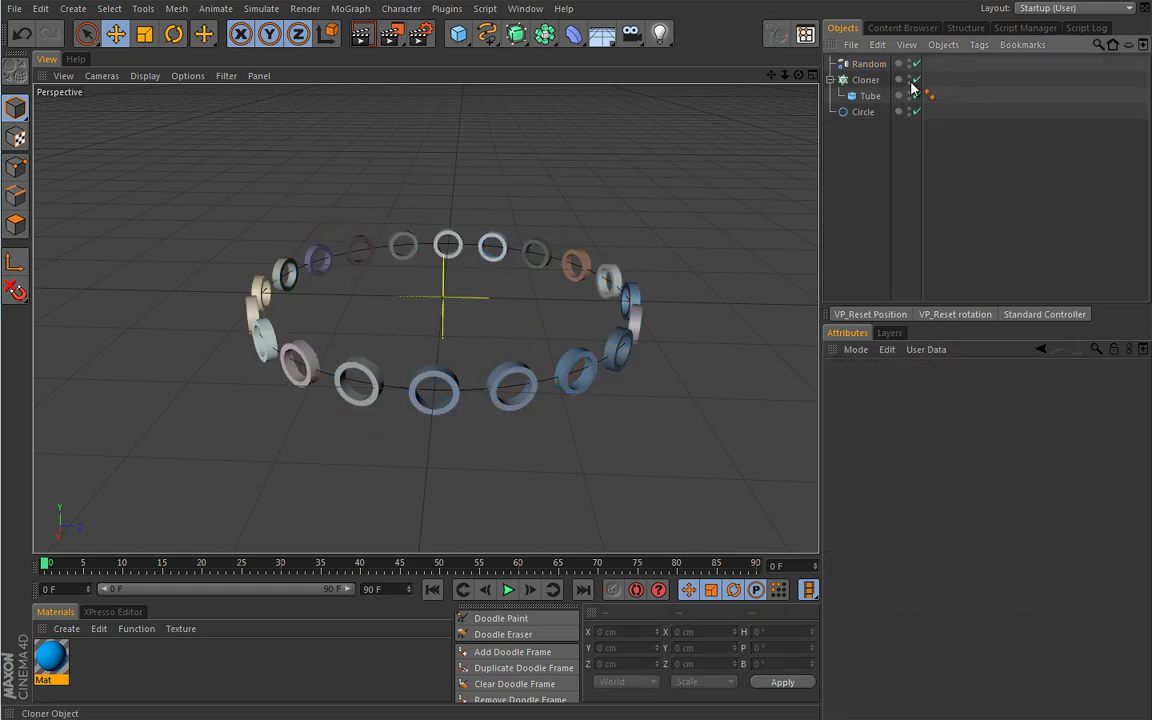
pyautogui.click(868, 63)
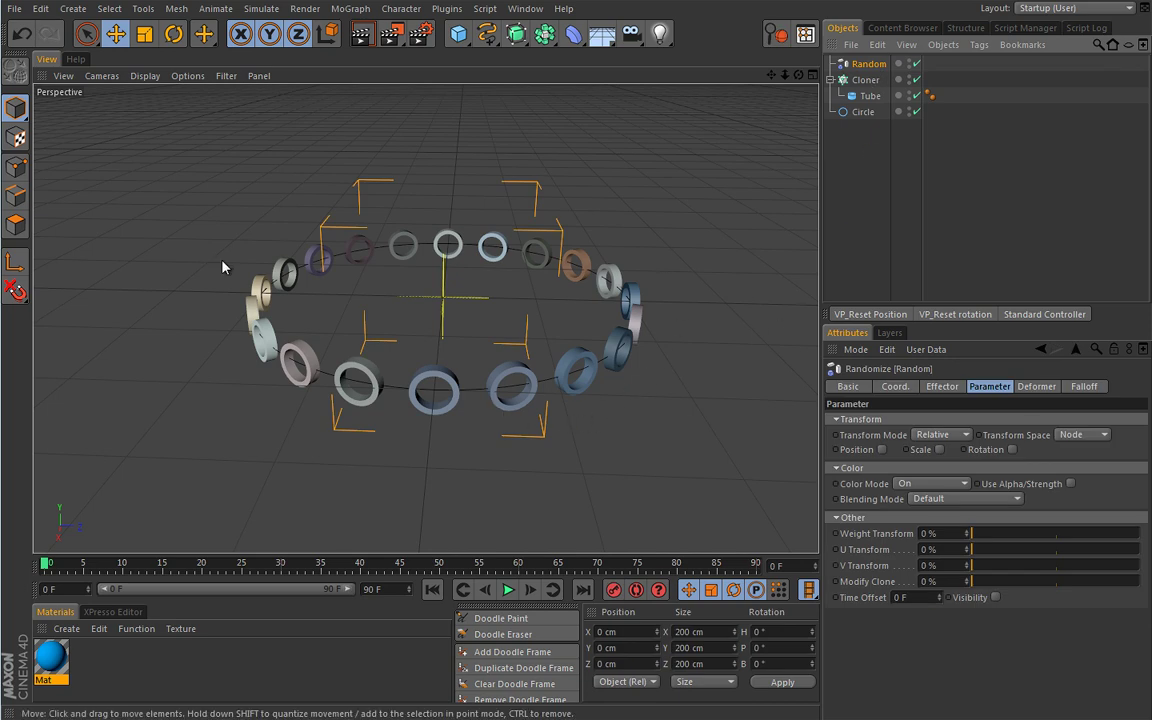
pyautogui.click(943, 388)
pyautogui.click(917, 511)
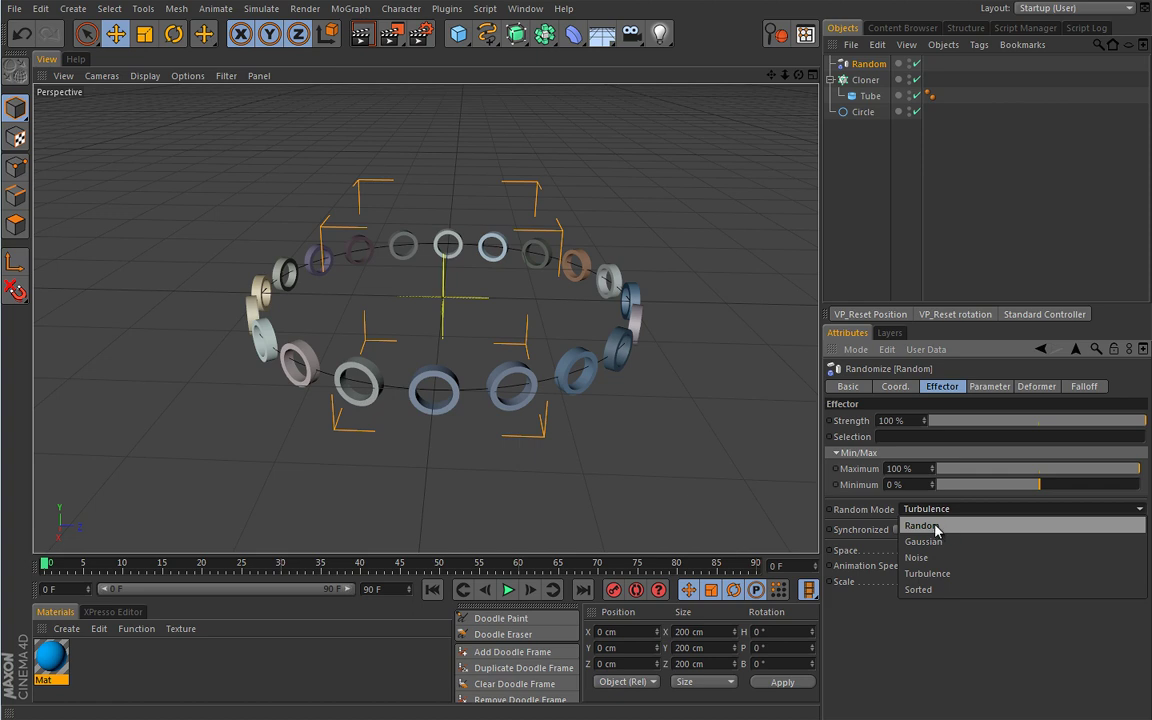
pyautogui.click(945, 532)
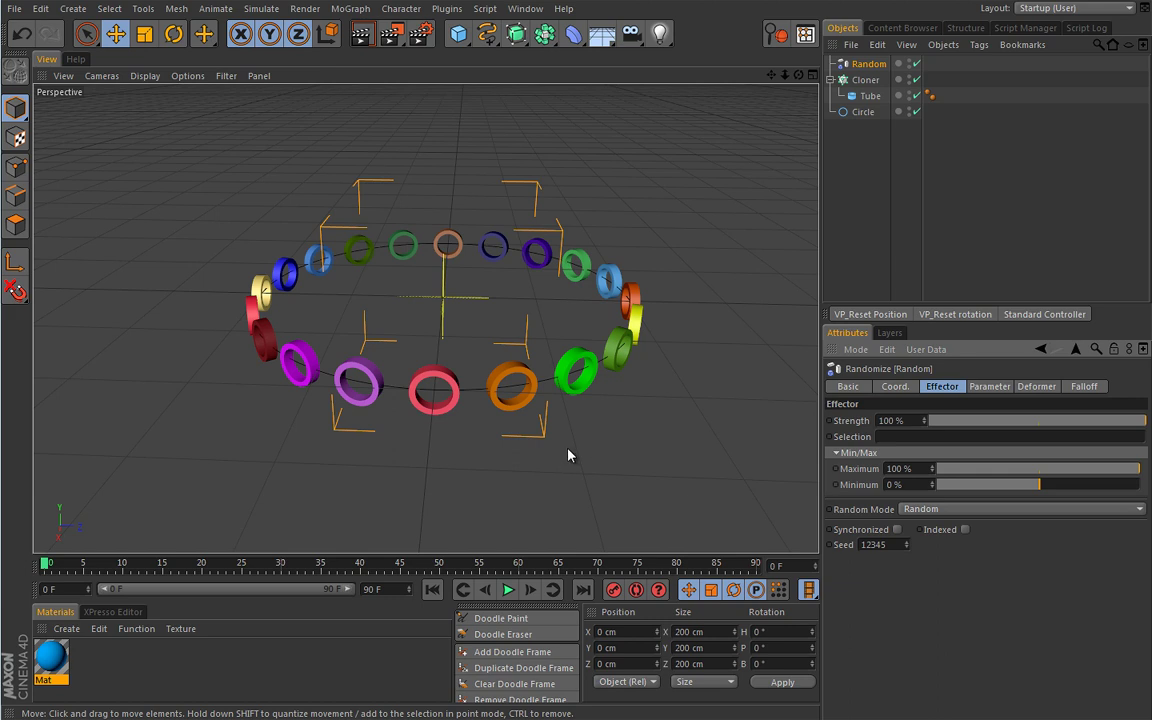
# Try the Gaussian random mode with seeds such as 12366 and 12336, and undo the seed changes.
pyautogui.click(955, 510)
pyautogui.click(943, 545)
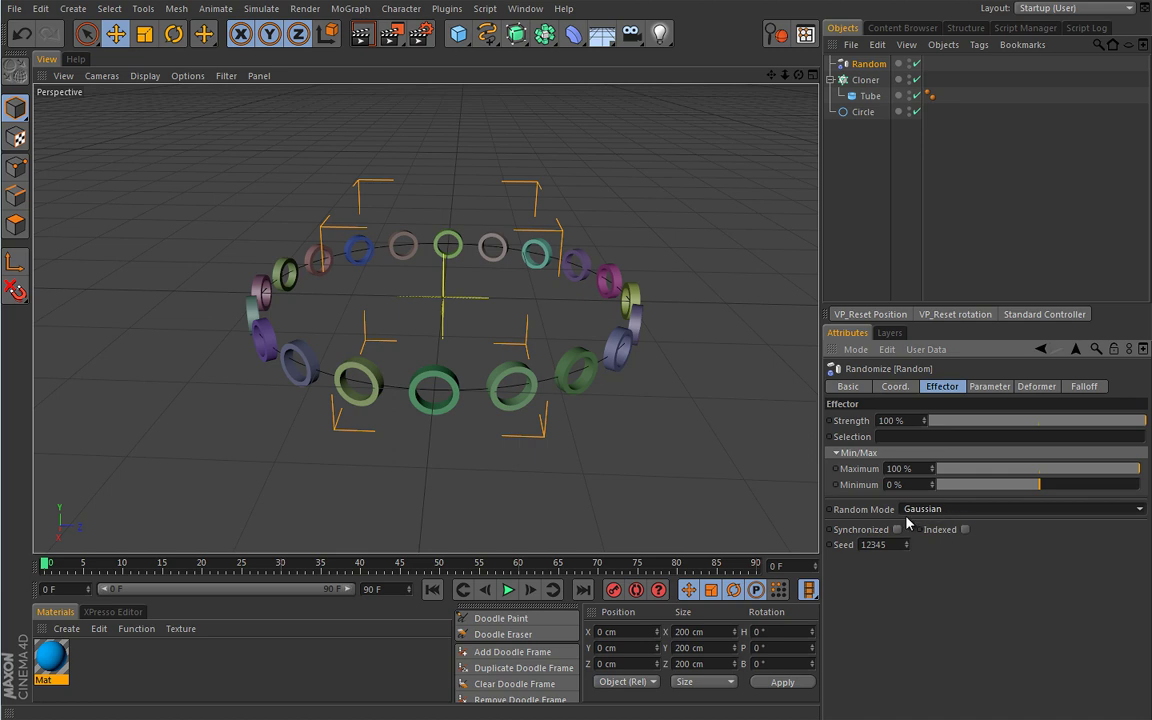
pyautogui.click(906, 541)
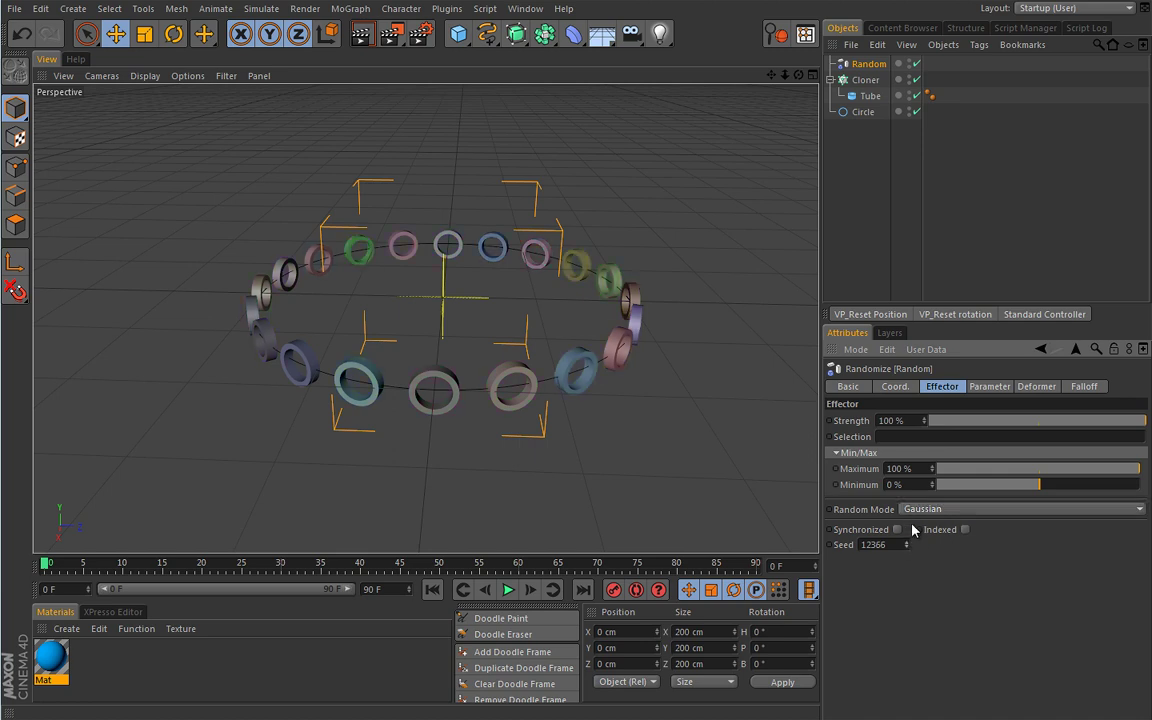
pyautogui.moveTo(915, 541); pyautogui.dragTo(912, 552)
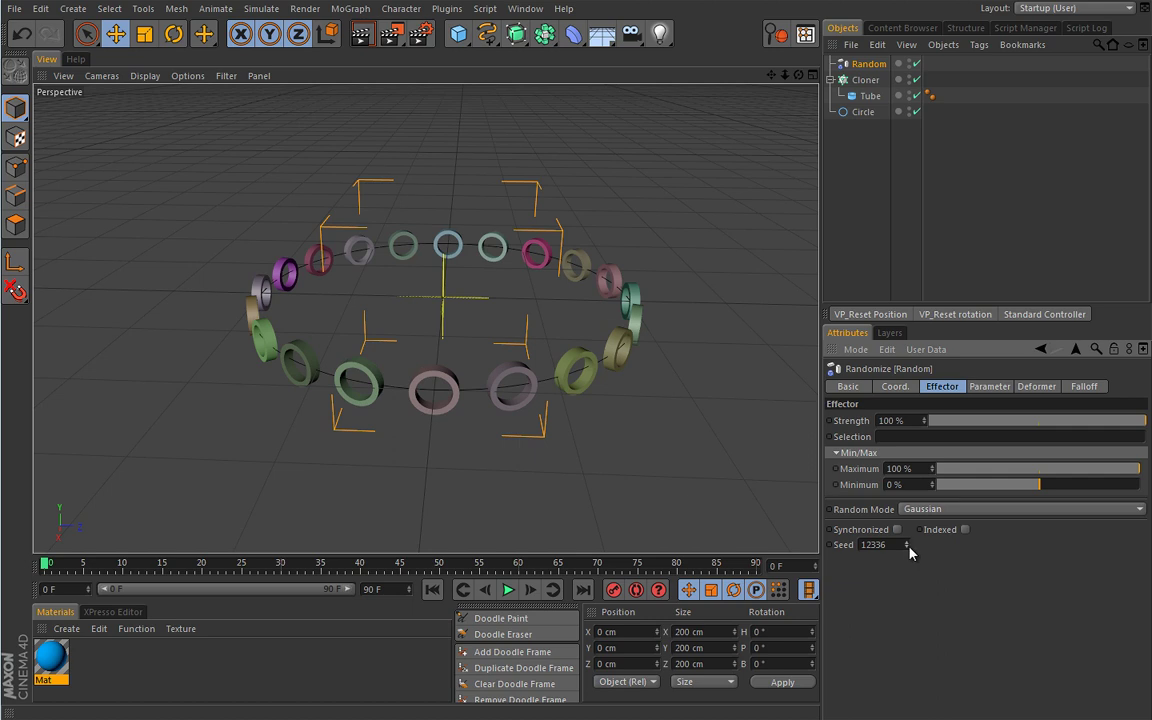
pyautogui.hotkey('ctrl', 'z')
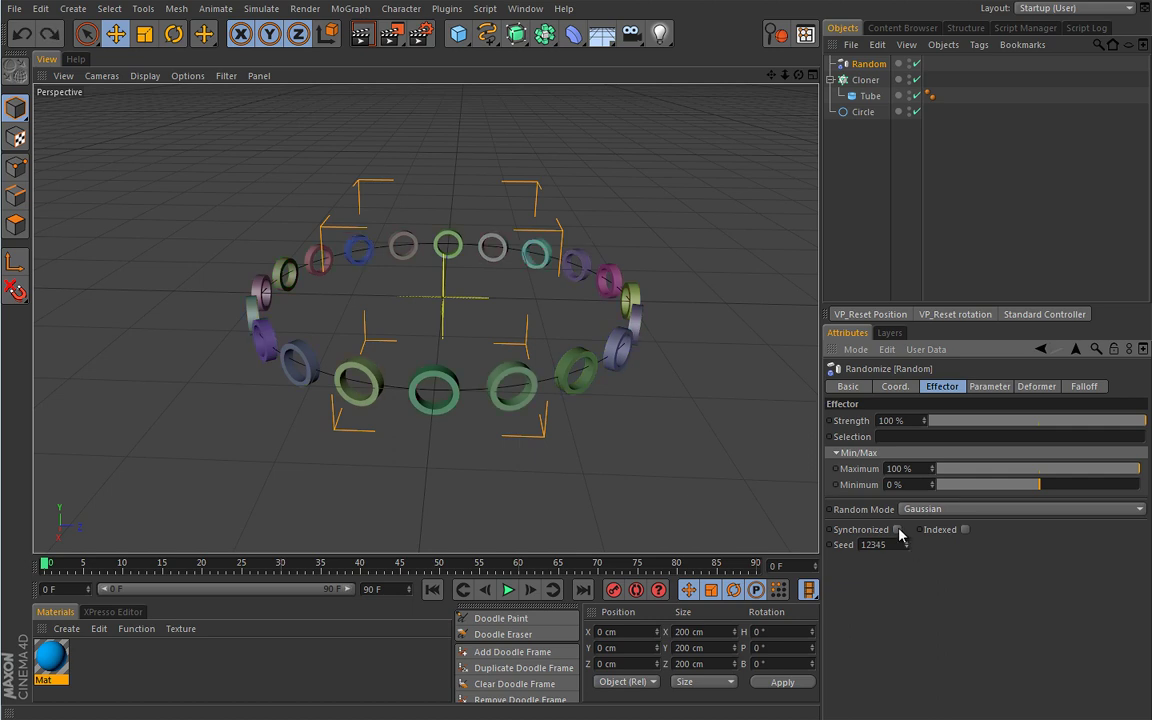
# Try the effector's Synchronized and Indexed options and restore both to off, keeping the Gaussian mode.
pyautogui.click(897, 530)
pyautogui.click(965, 530)
pyautogui.click(965, 530)
pyautogui.click(965, 530)
pyautogui.click(938, 511)
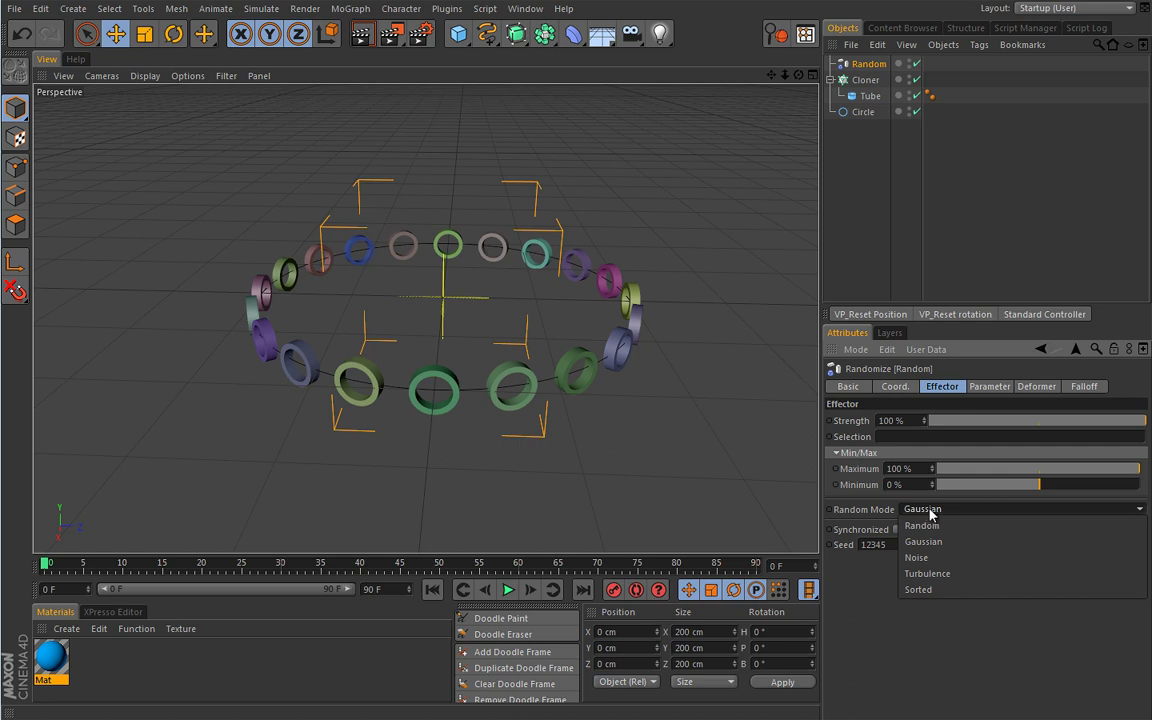
pyautogui.click(930, 509)
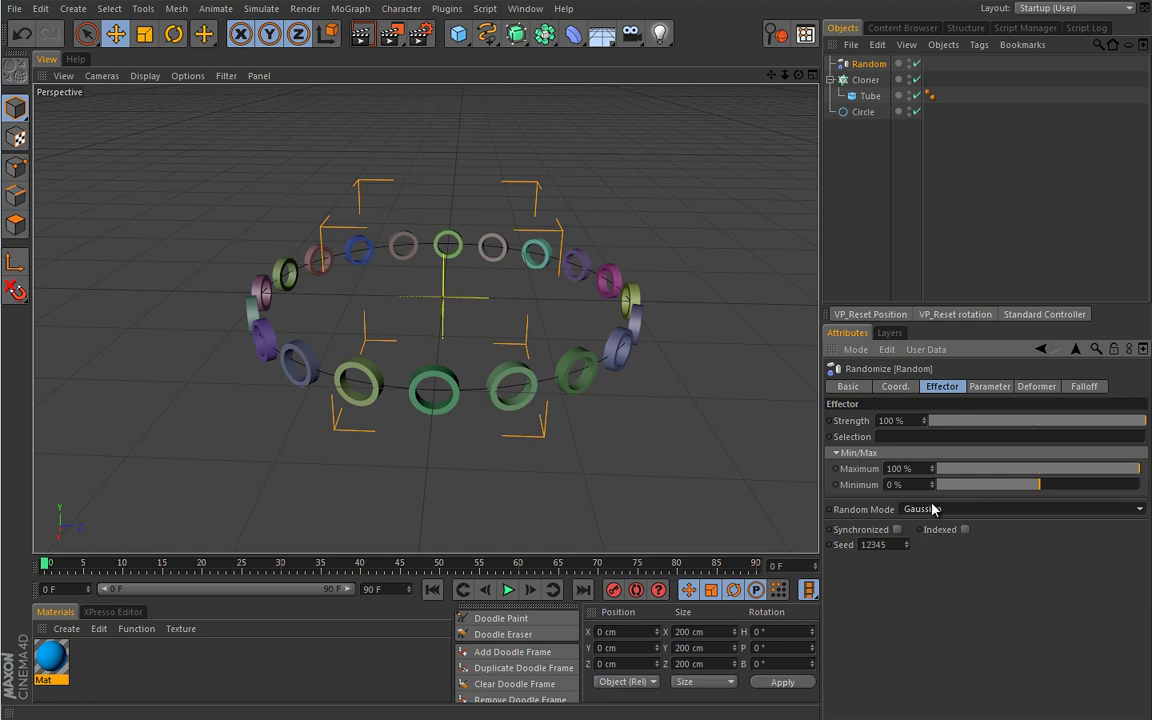
# Show the Effector and Parameter settings together with the Other group collapsed, and set the random mode to Random.
pyautogui.keyDown('shift'); pyautogui.click(985, 387); pyautogui.keyUp('shift')
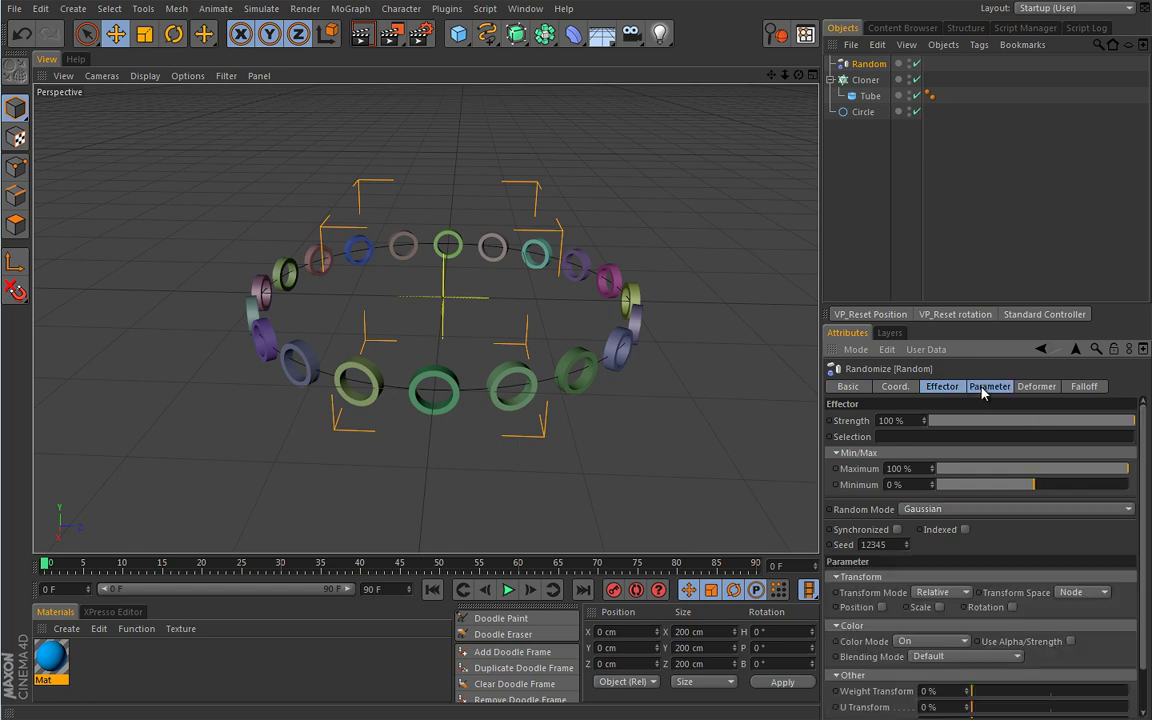
pyautogui.moveTo(1018, 300); pyautogui.dragTo(1015, 232)
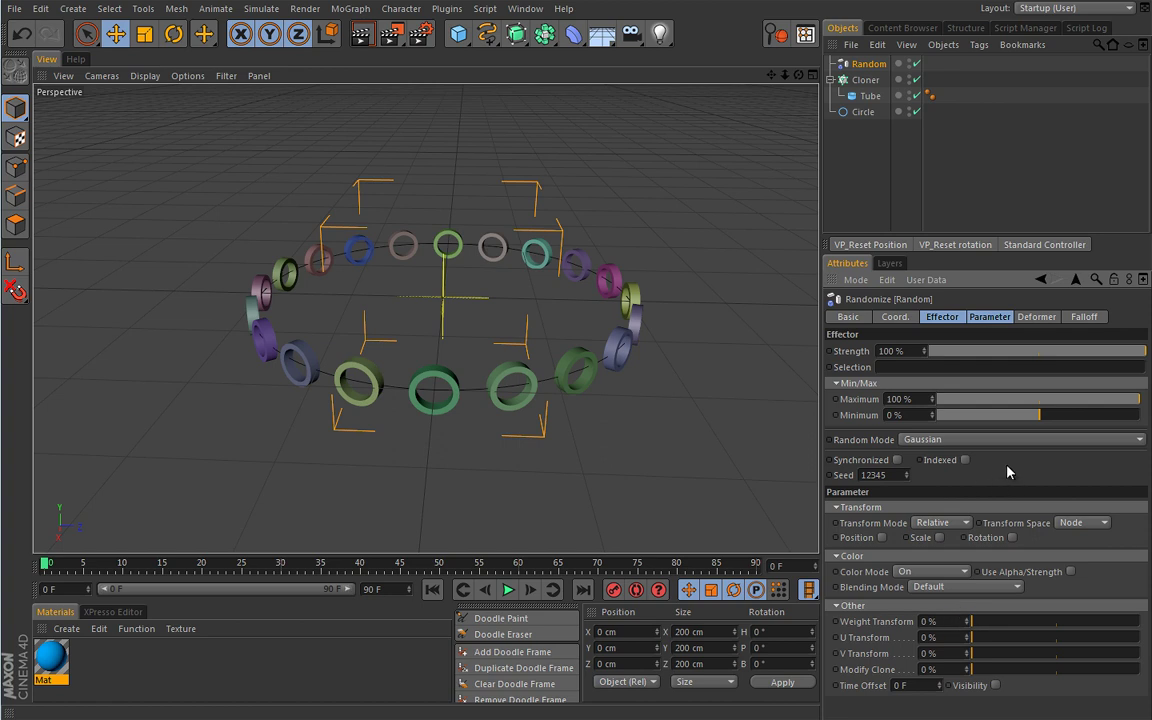
pyautogui.click(837, 606)
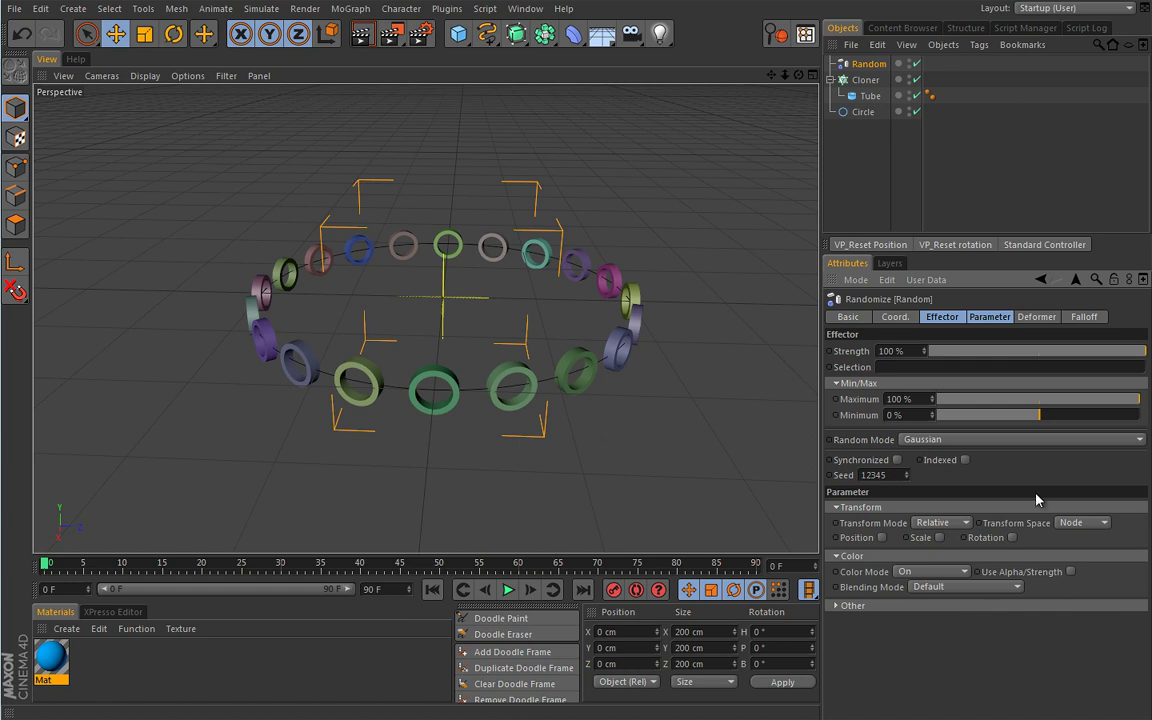
pyautogui.click(960, 439)
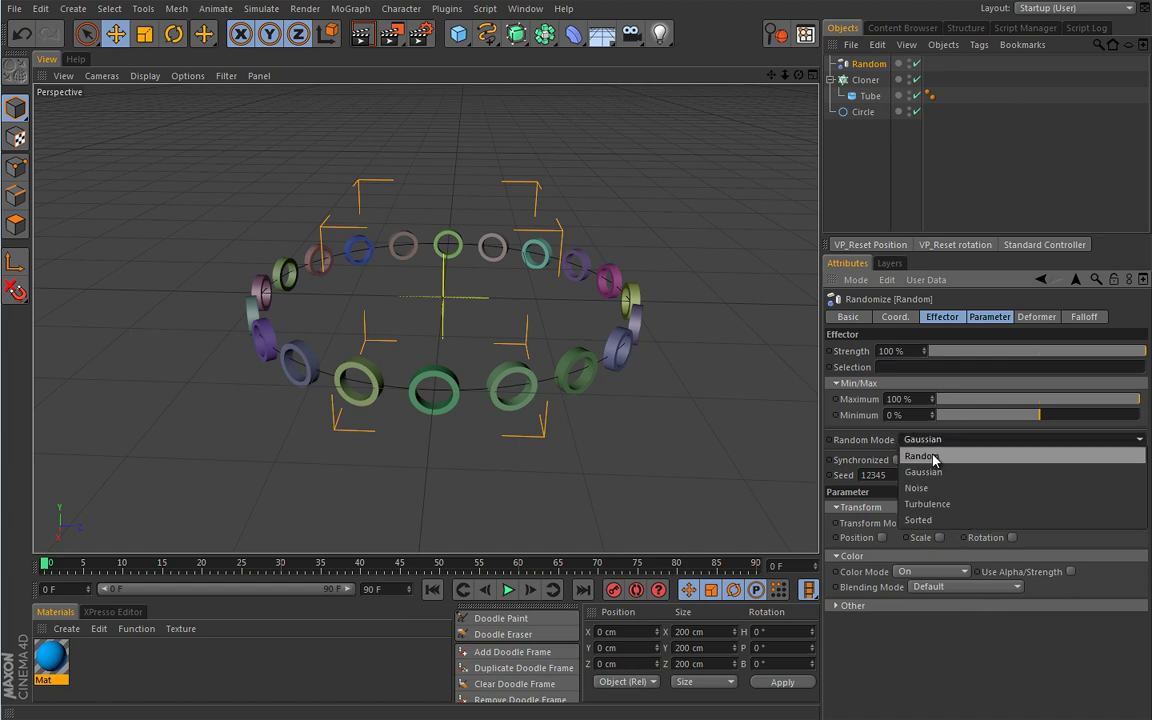
pyautogui.click(953, 428)
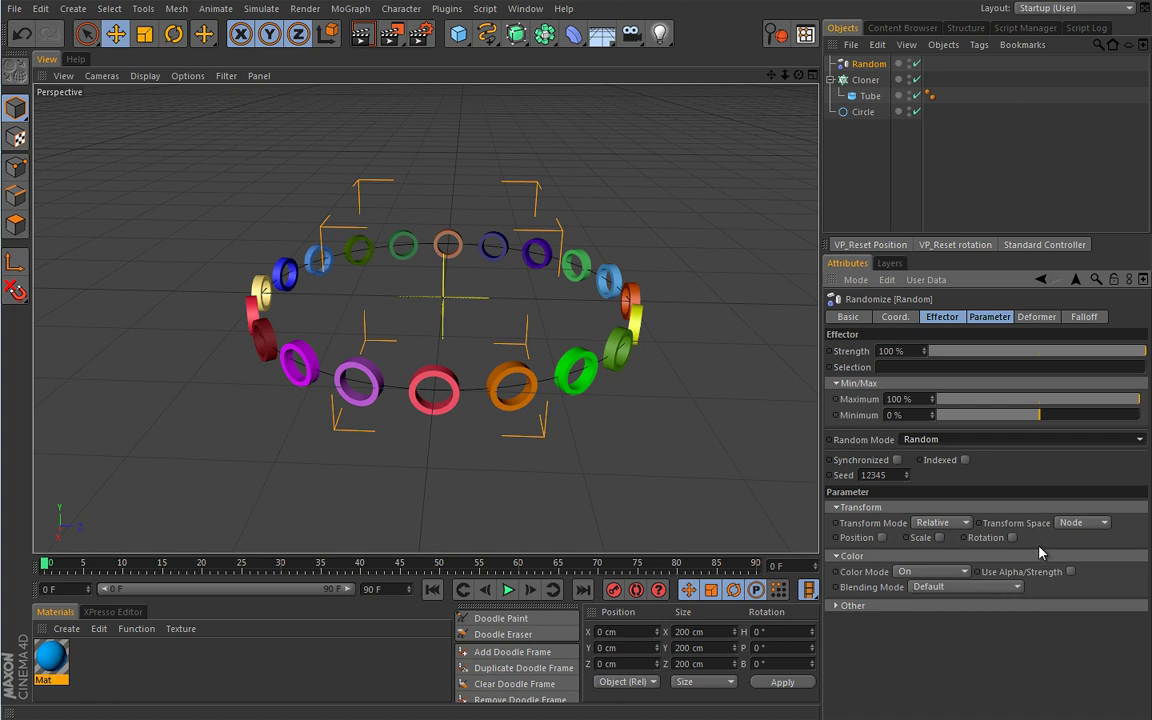
# Compare the Add, Subtract, Multiply and Divide color blending modes on the Random effector and restore Default.
pyautogui.click(1017, 588)
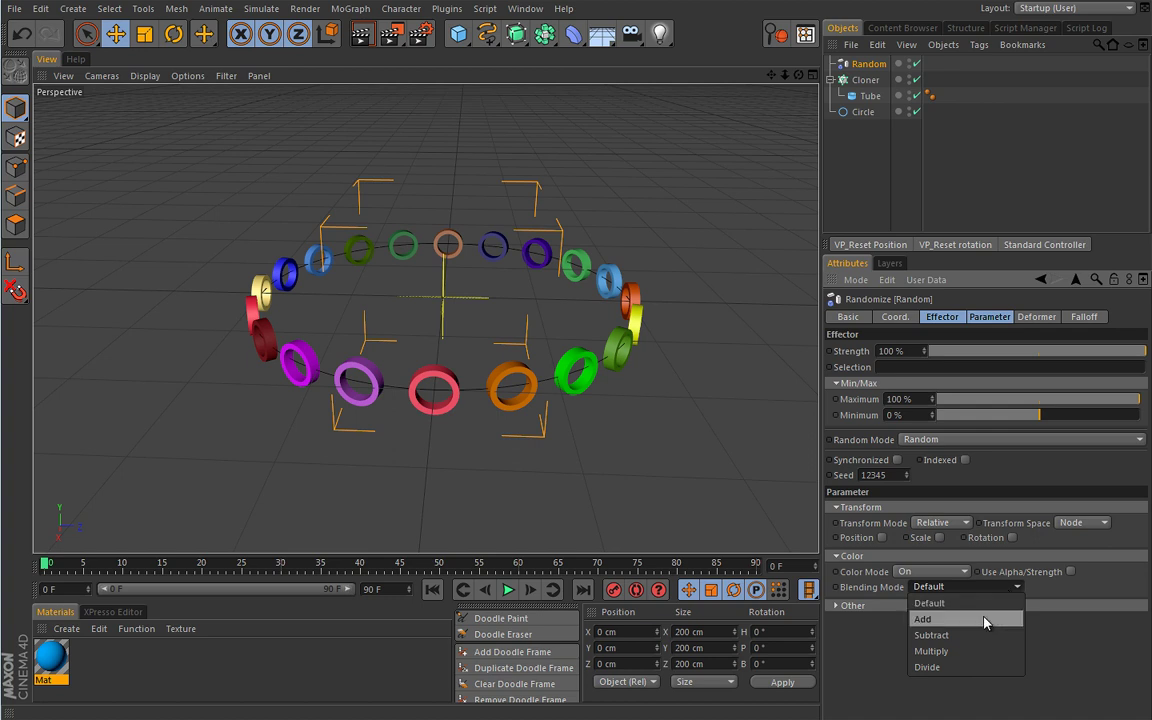
pyautogui.click(985, 620)
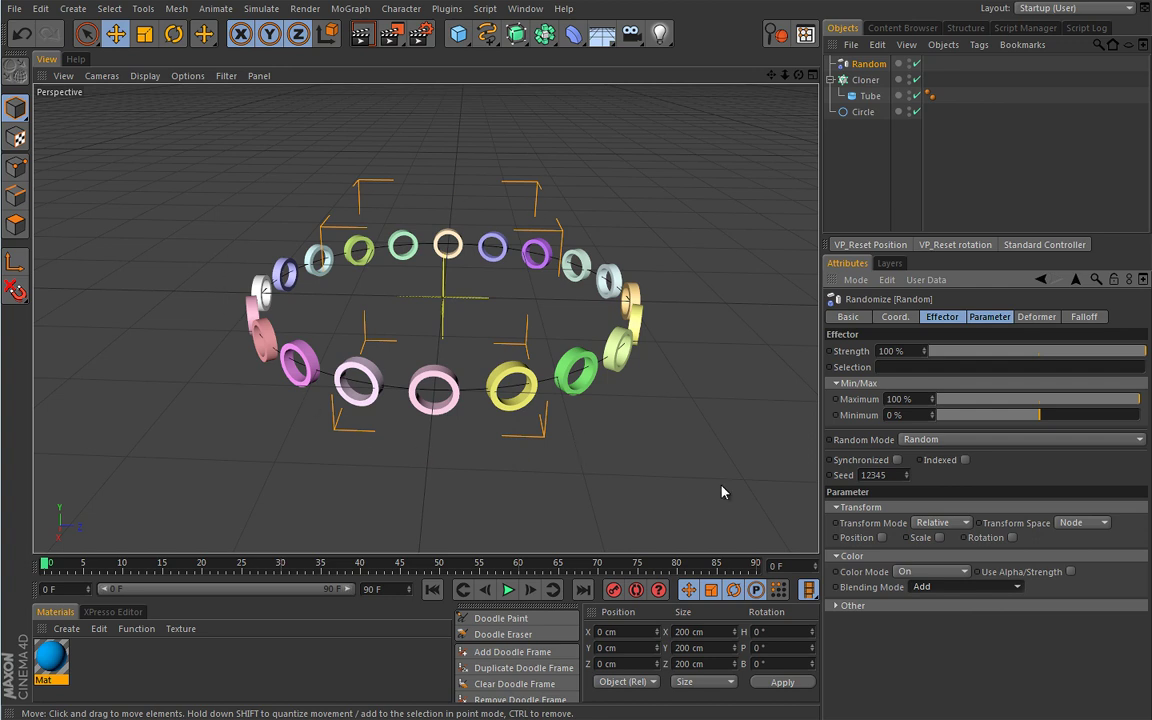
pyautogui.click(1014, 587)
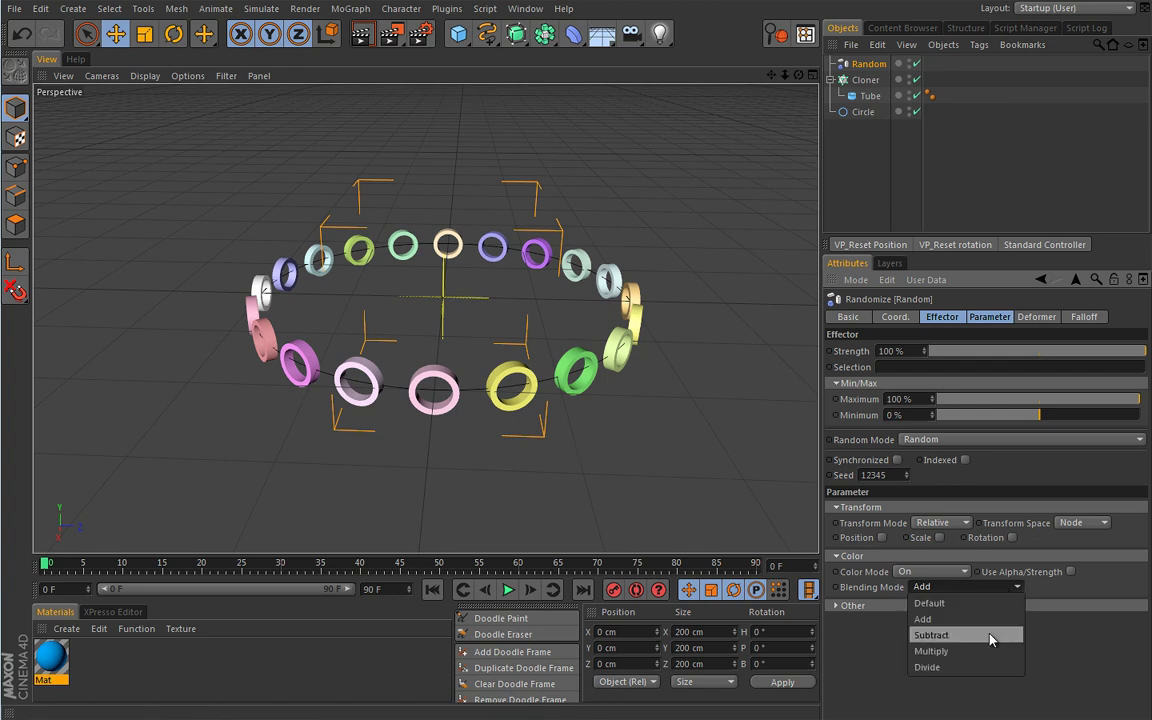
pyautogui.click(990, 637)
pyautogui.click(1005, 587)
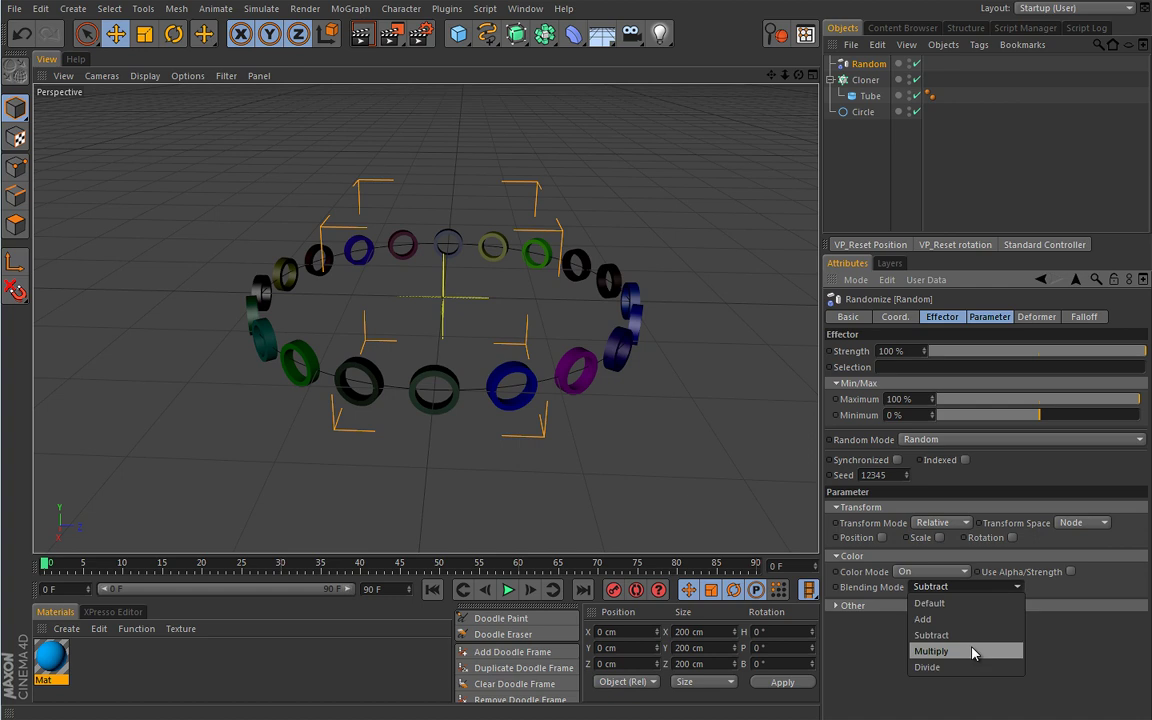
pyautogui.click(973, 652)
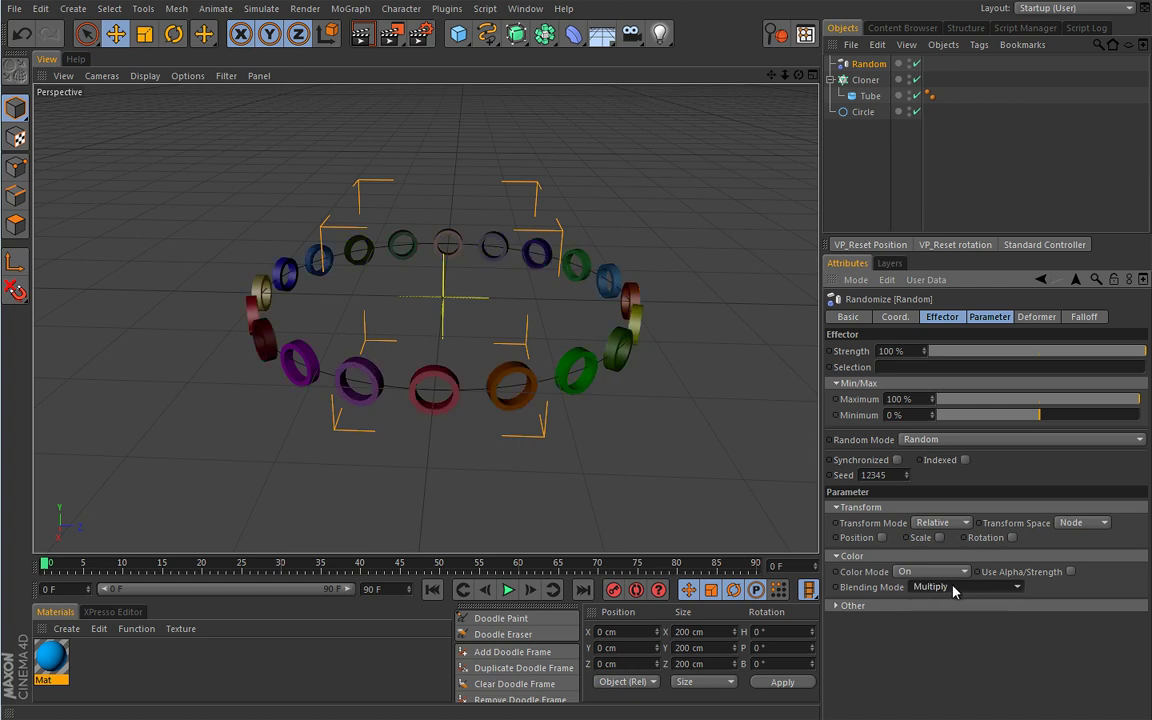
pyautogui.click(953, 587)
pyautogui.click(941, 668)
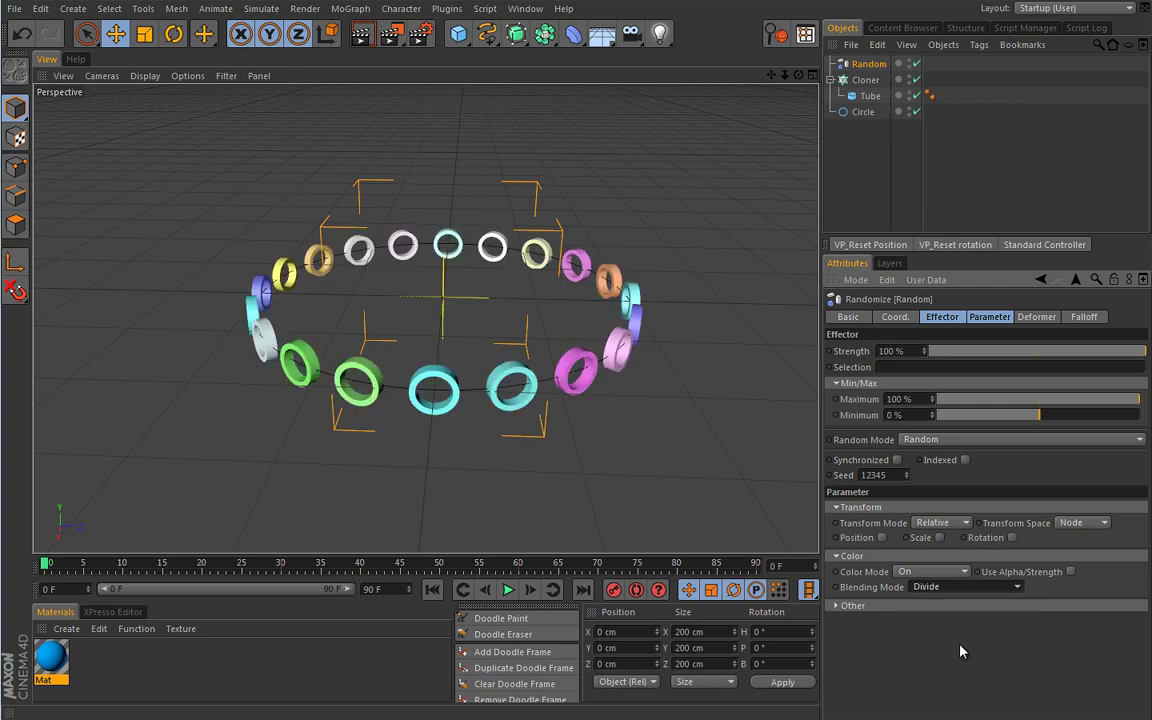
pyautogui.click(948, 588)
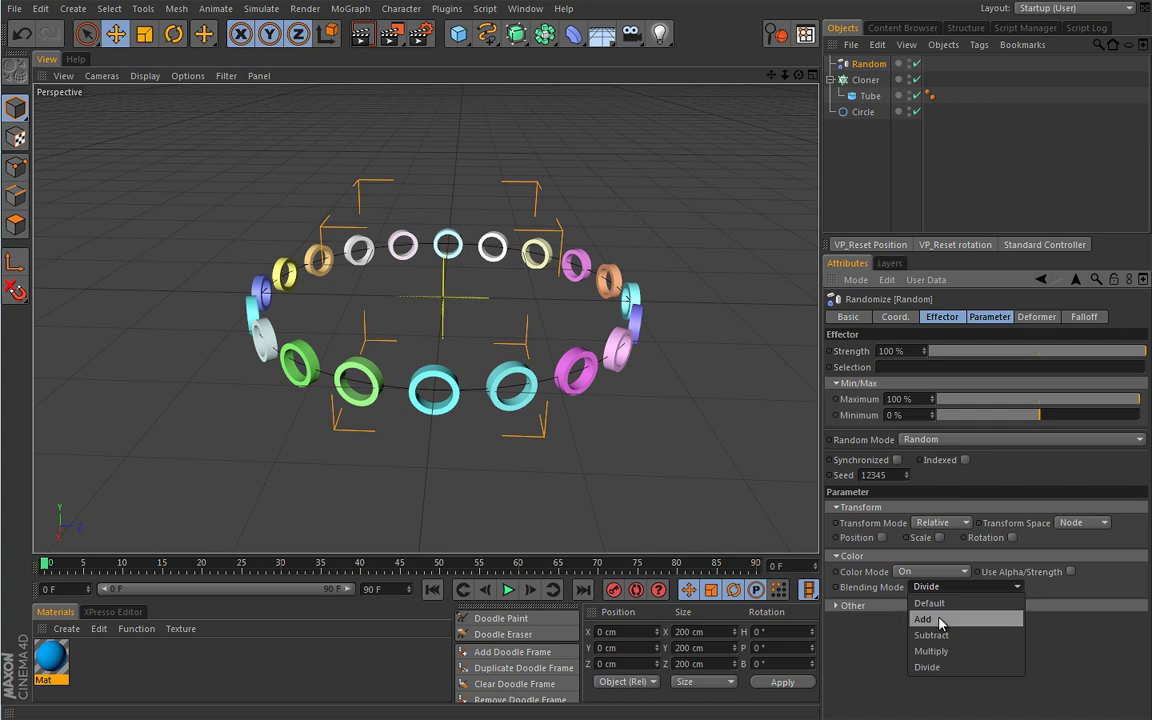
pyautogui.click(940, 618)
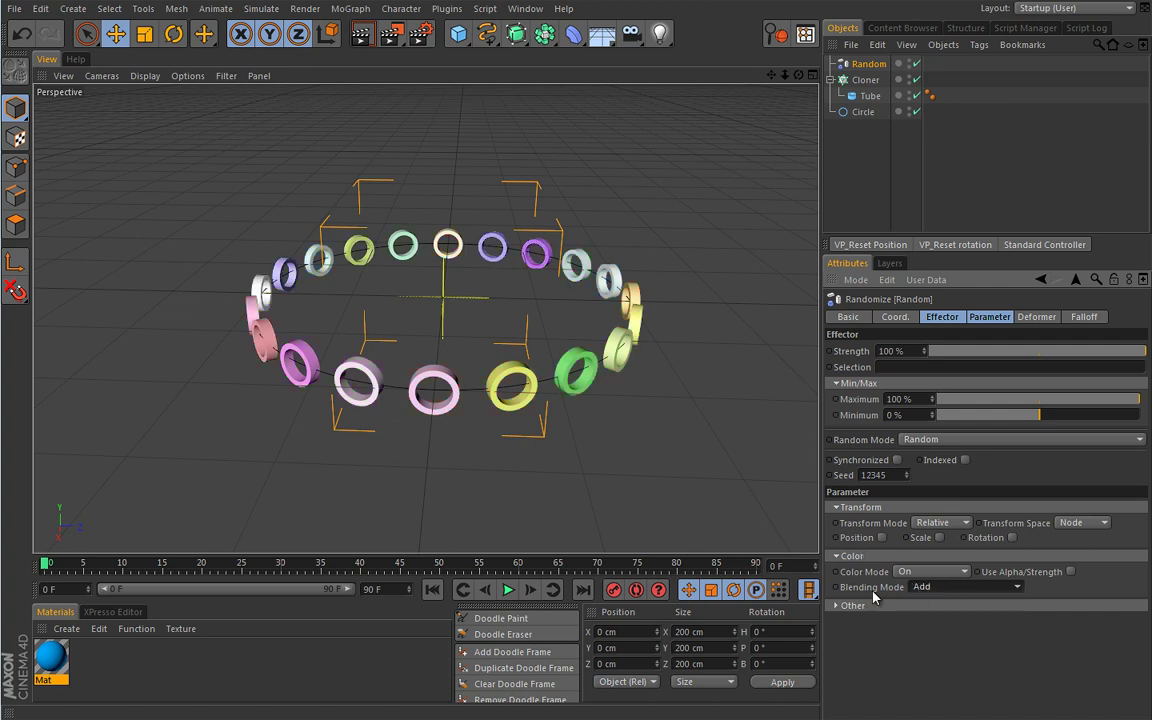
pyautogui.click(941, 588)
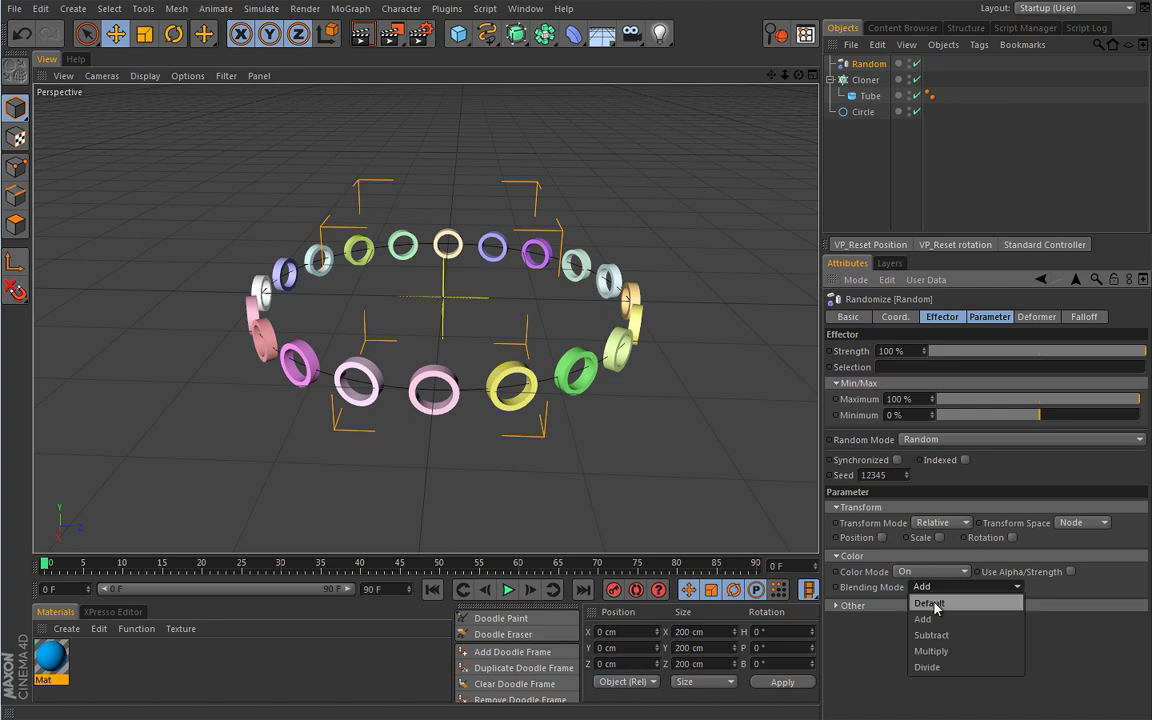
pyautogui.click(935, 606)
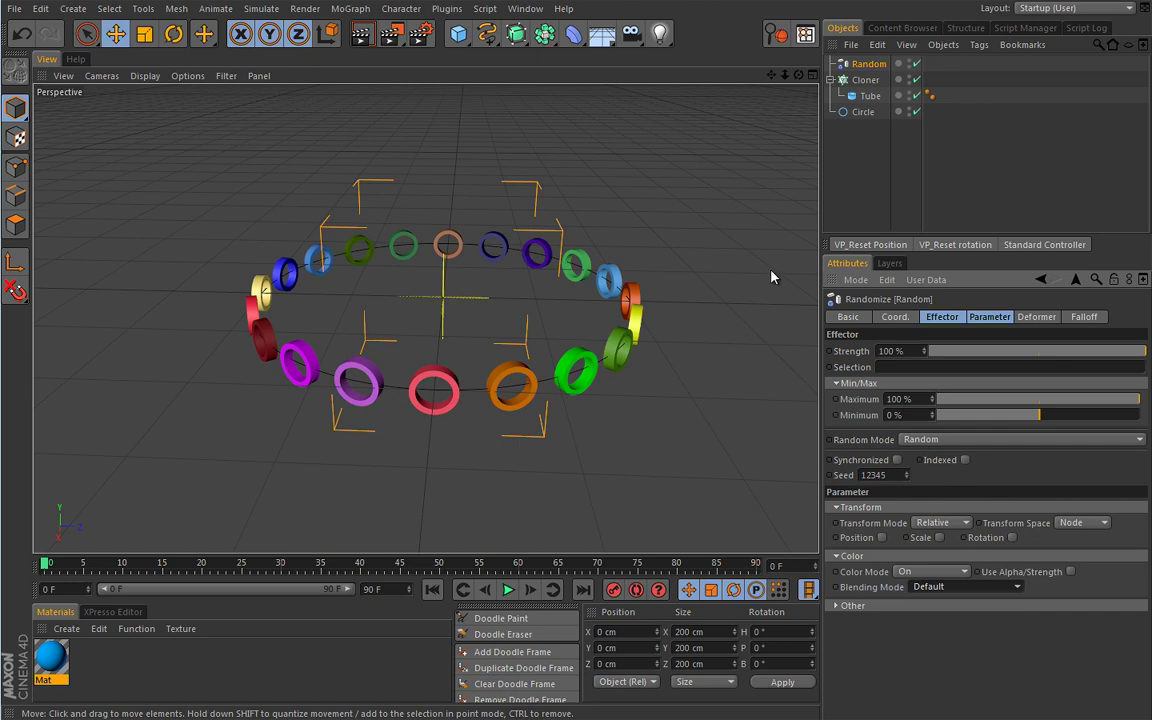
# Lock the attributes to the Cloner's Transform settings and try white (RGB 255, 255, 255) as its clone color.
pyautogui.click(866, 82)
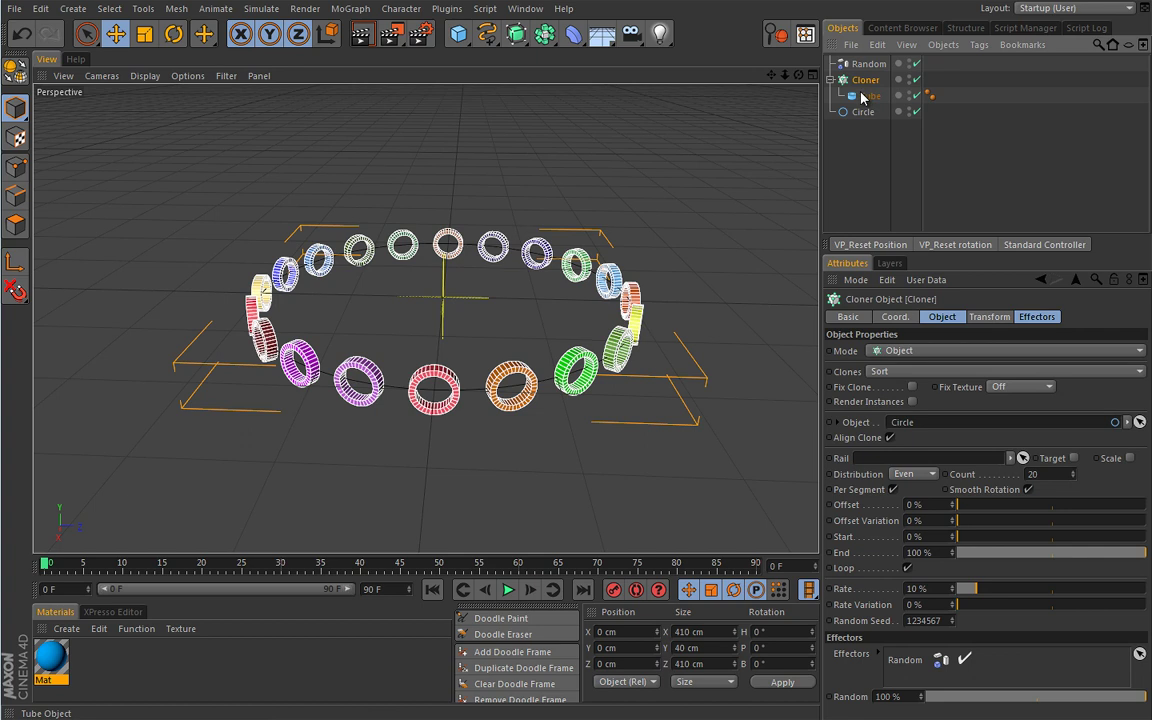
pyautogui.click(990, 317)
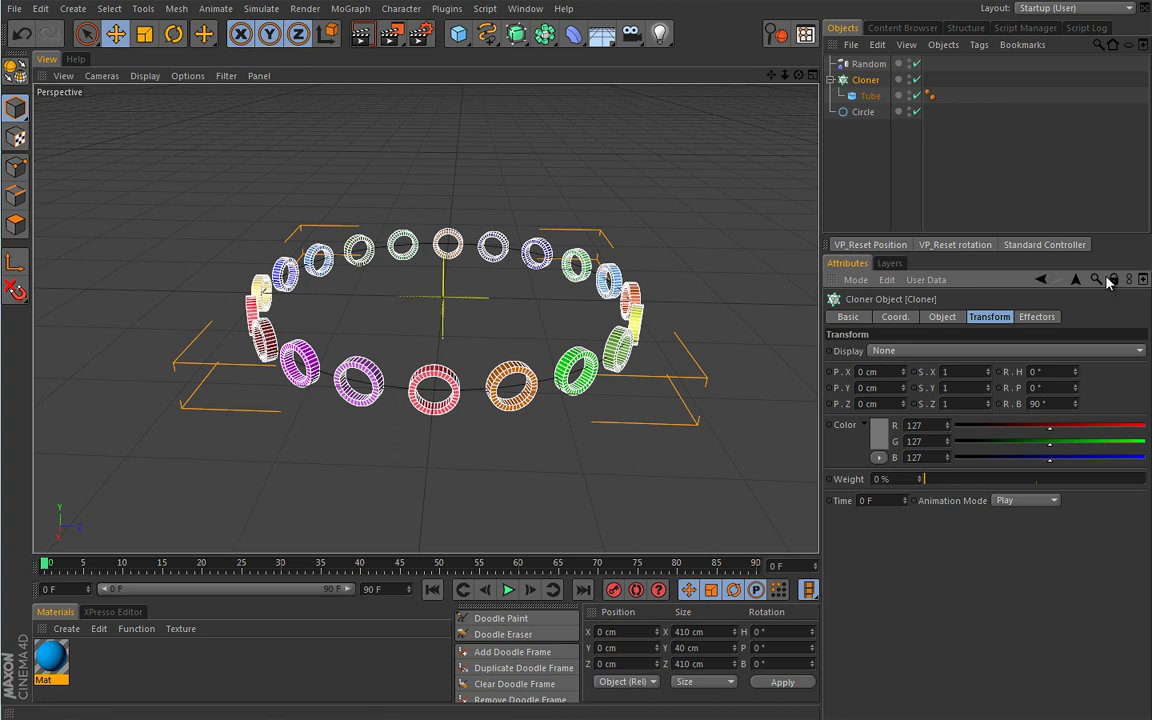
pyautogui.click(859, 178)
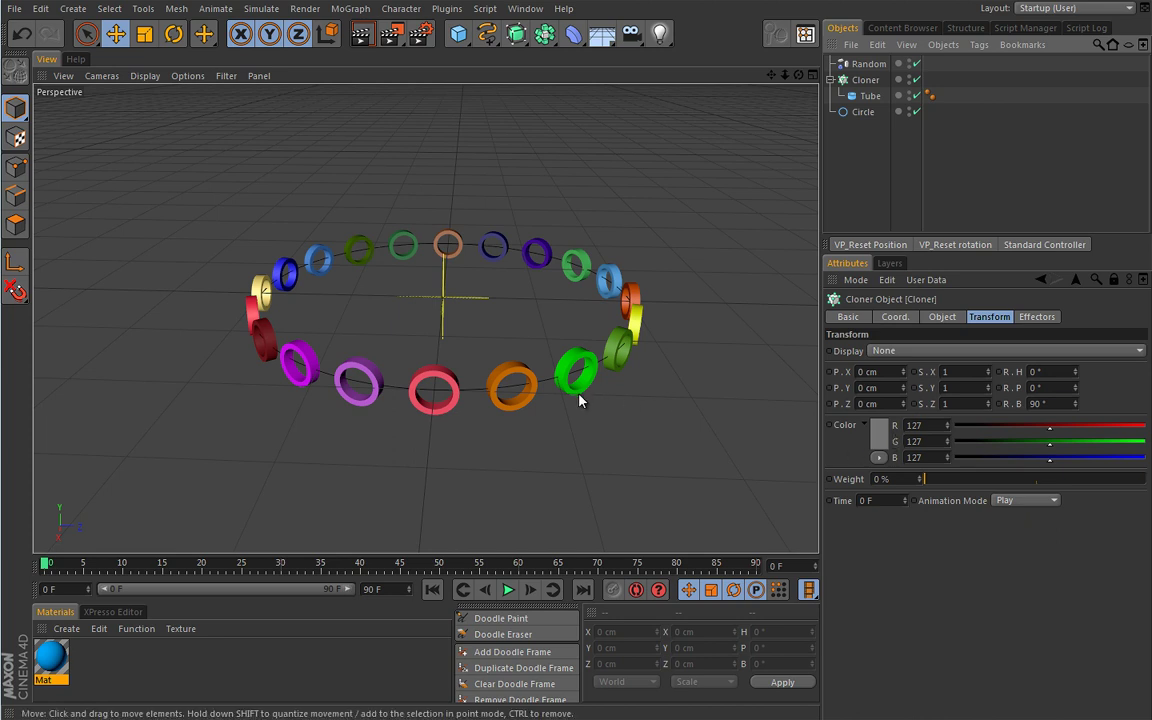
pyautogui.click(882, 433)
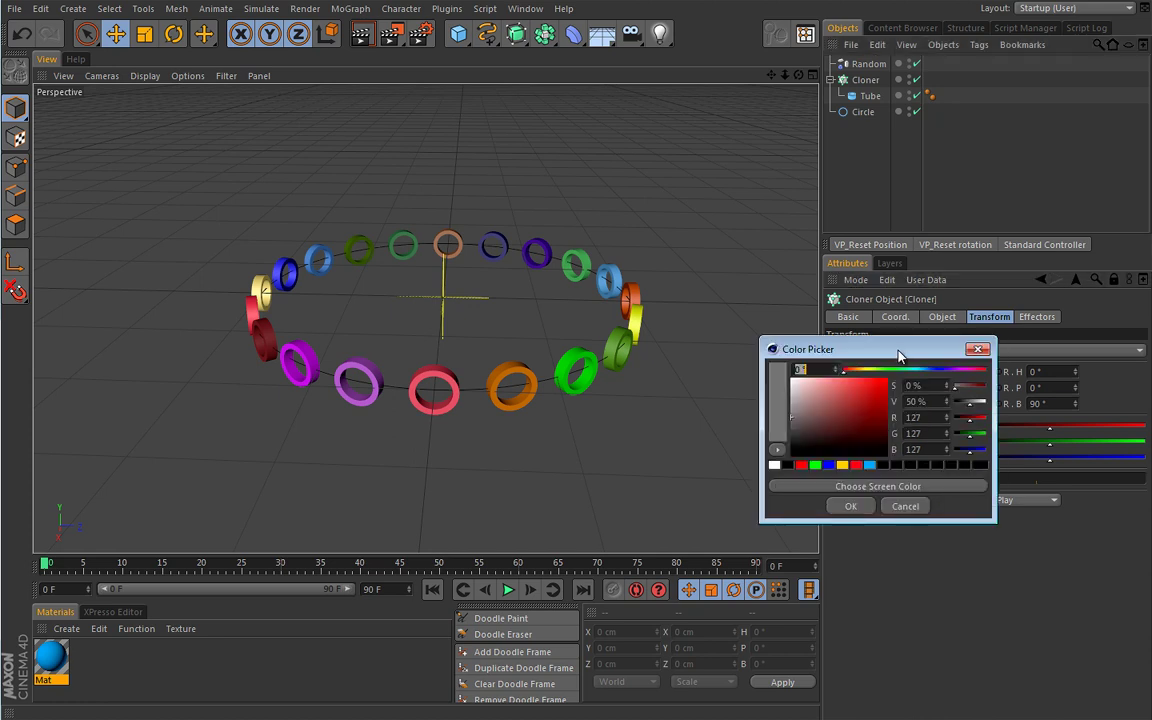
pyautogui.moveTo(900, 345); pyautogui.dragTo(895, 463)
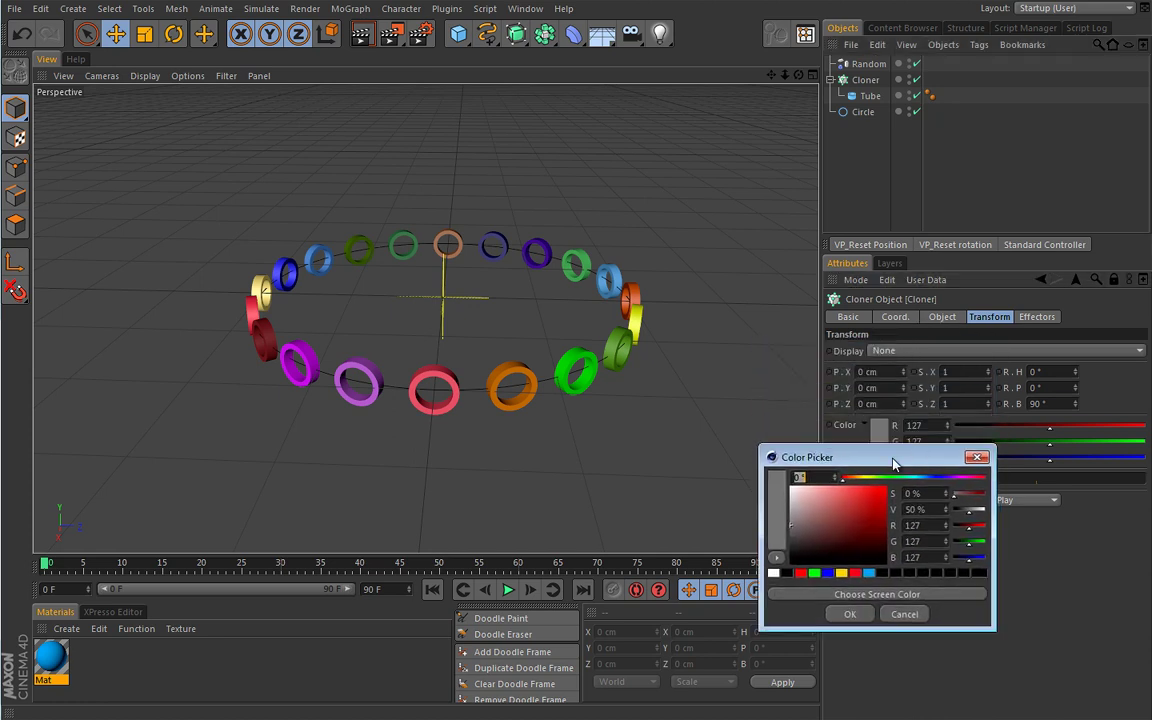
pyautogui.click(983, 509)
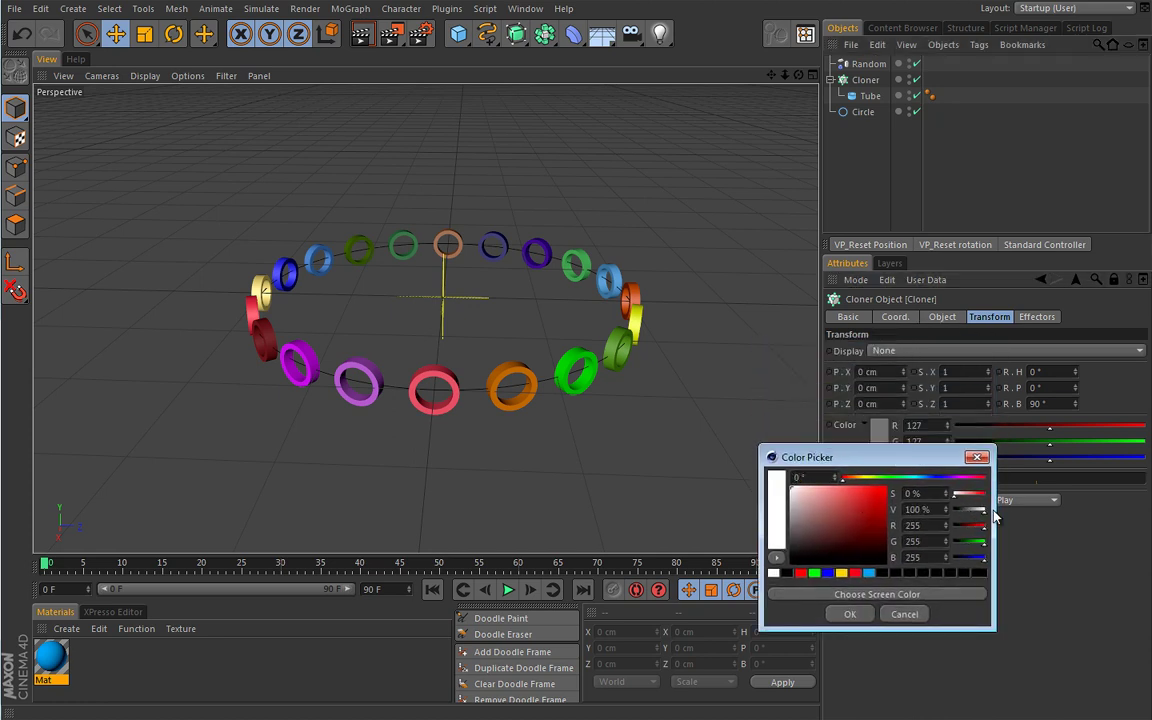
pyautogui.click(849, 614)
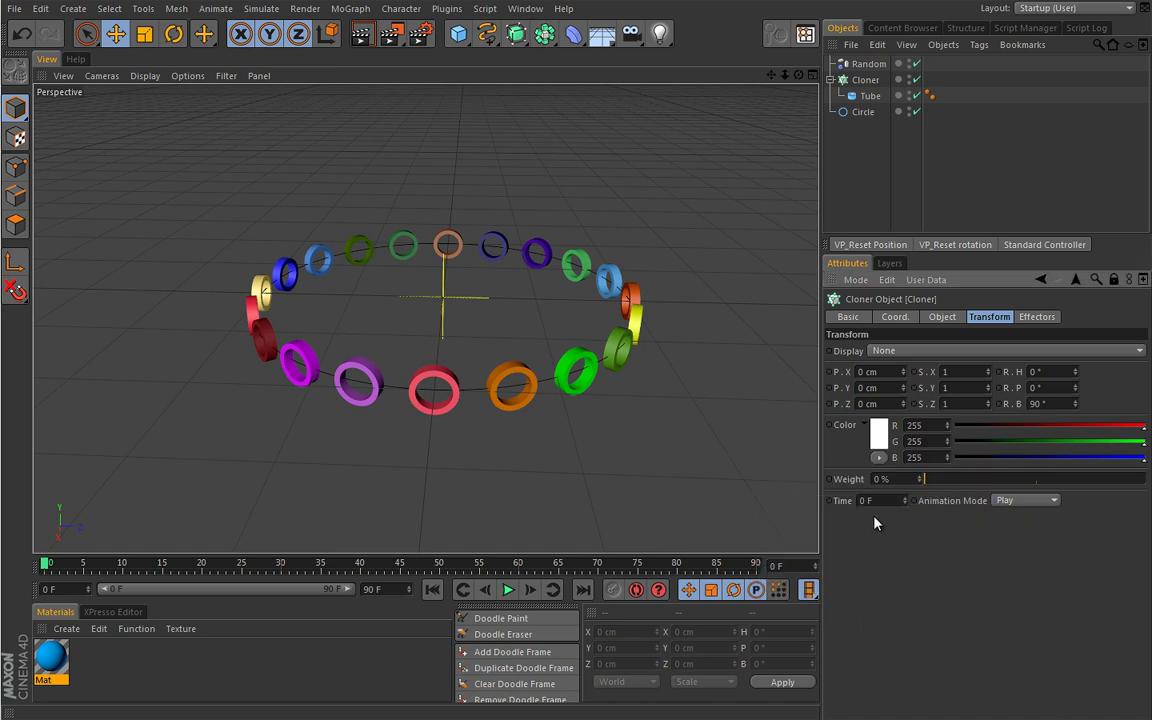
# Try black (RGB 0, 0, 0) as the Cloner's transform color and undo the color changes.
pyautogui.click(879, 438)
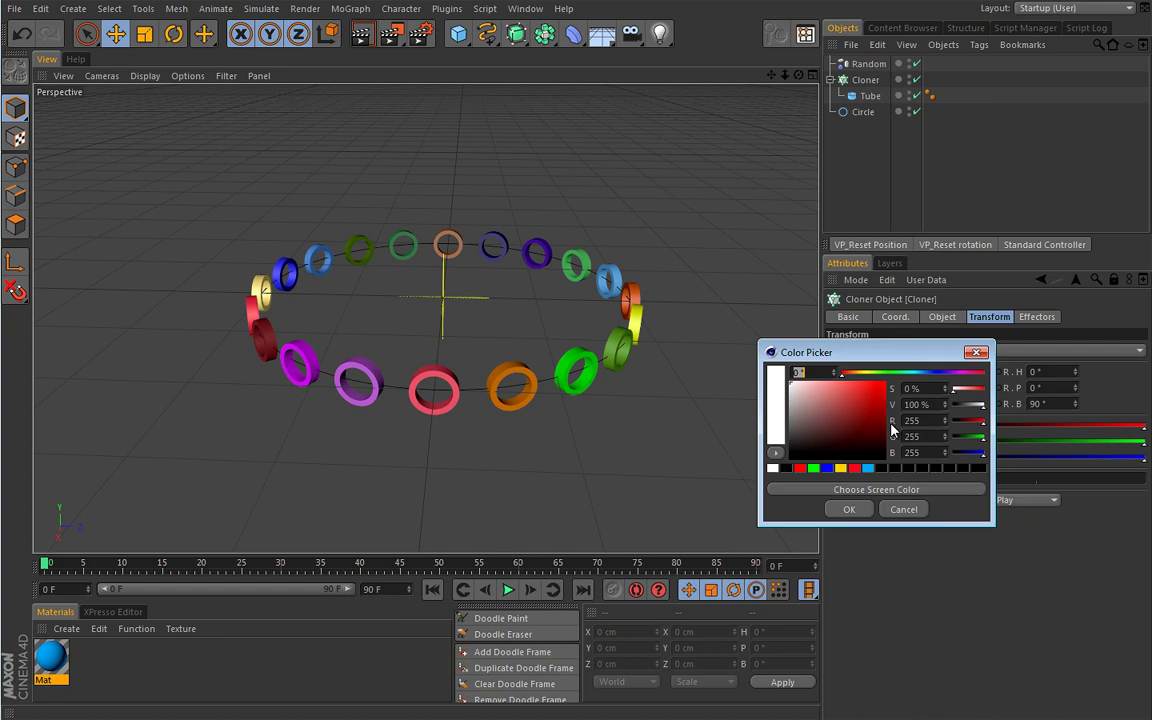
pyautogui.click(848, 510)
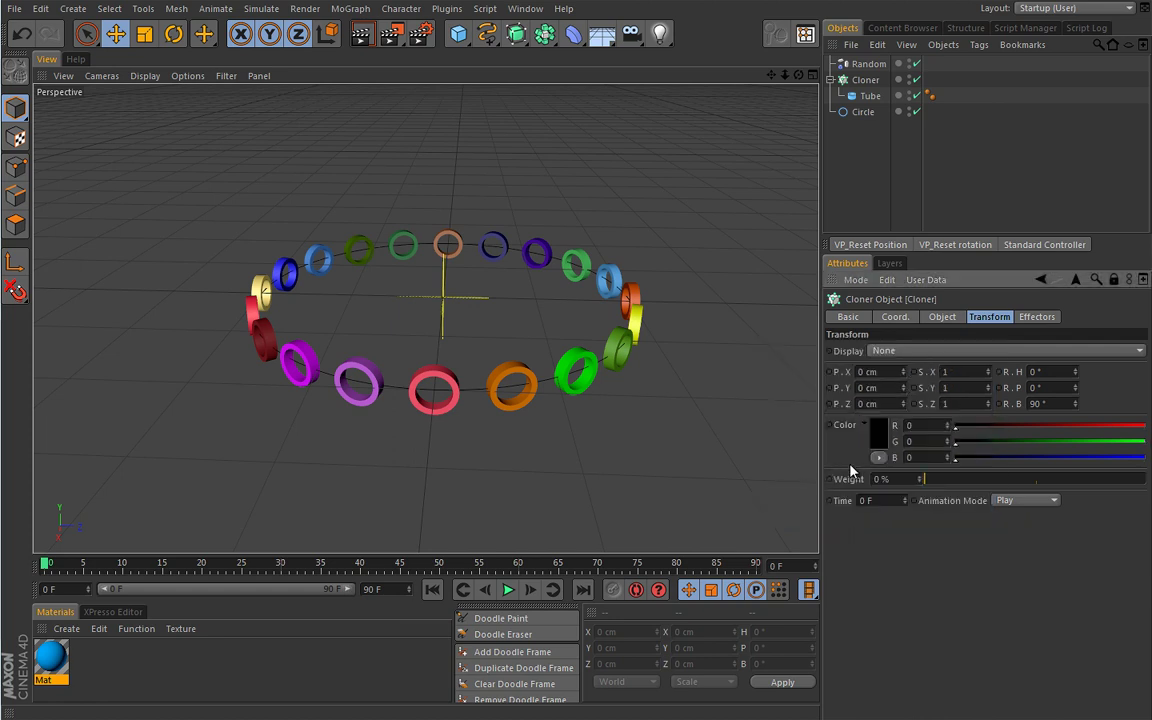
pyautogui.hotkey('ctrl', 'z')
pyautogui.hotkey('ctrl', 'z')
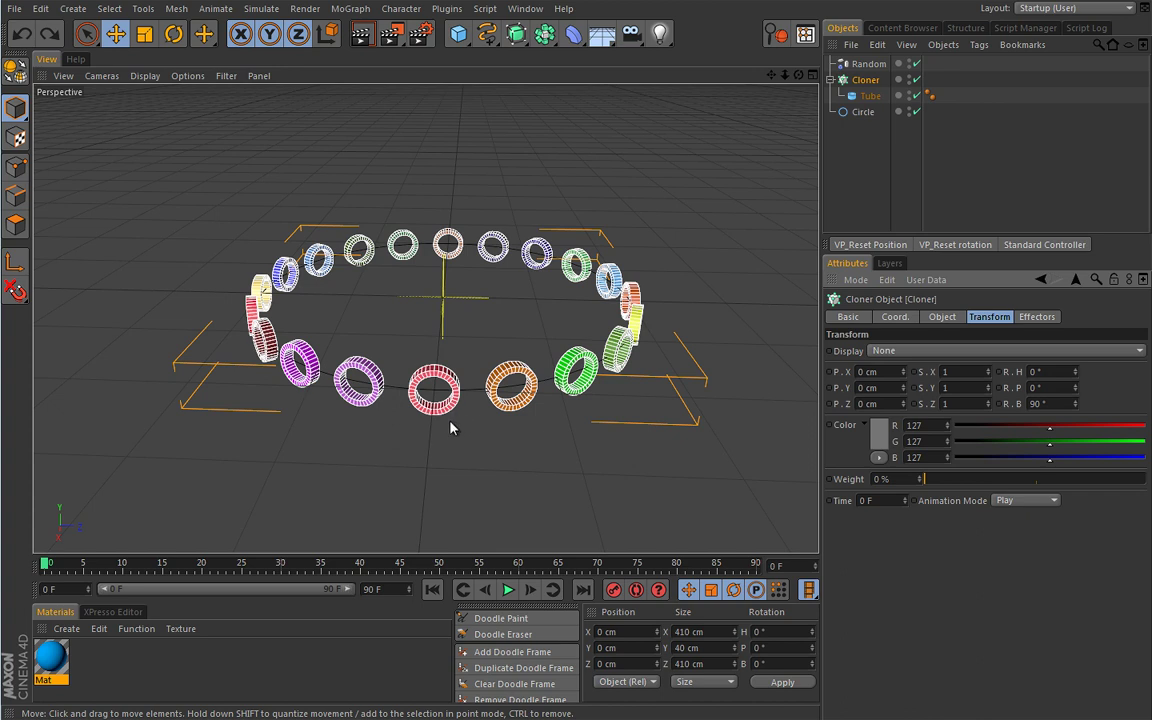
# Set the Random effector's color blending mode to Add.
pyautogui.click(868, 64)
pyautogui.click(992, 322)
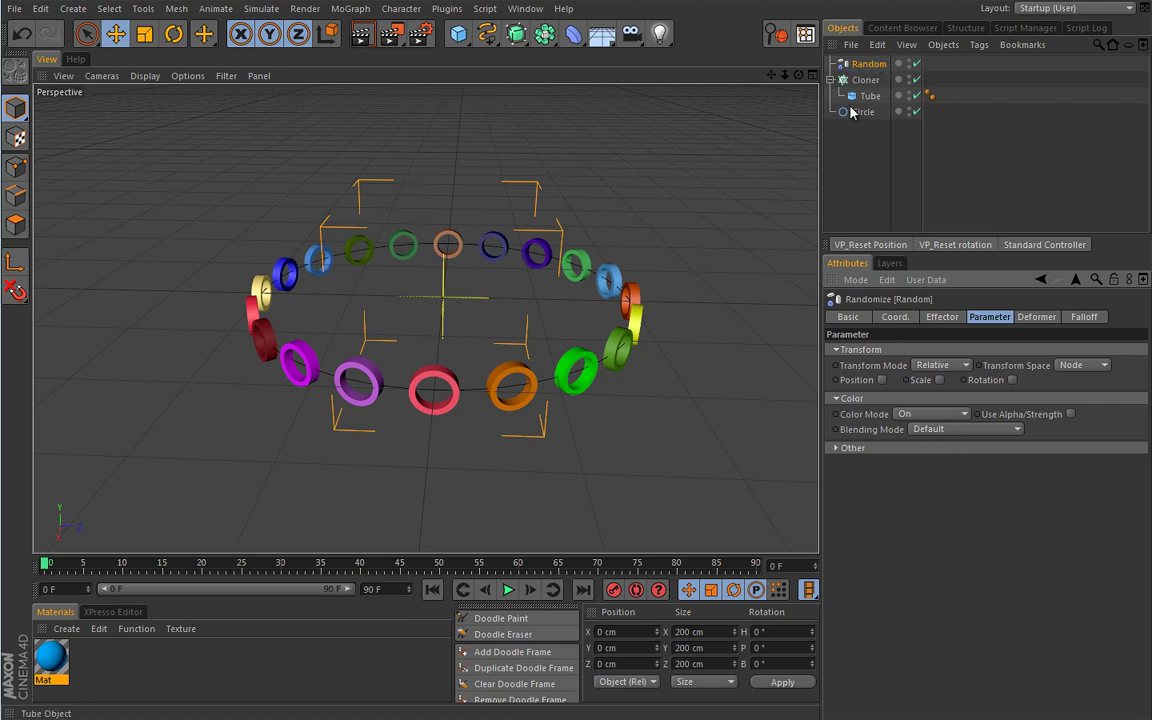
pyautogui.click(955, 430)
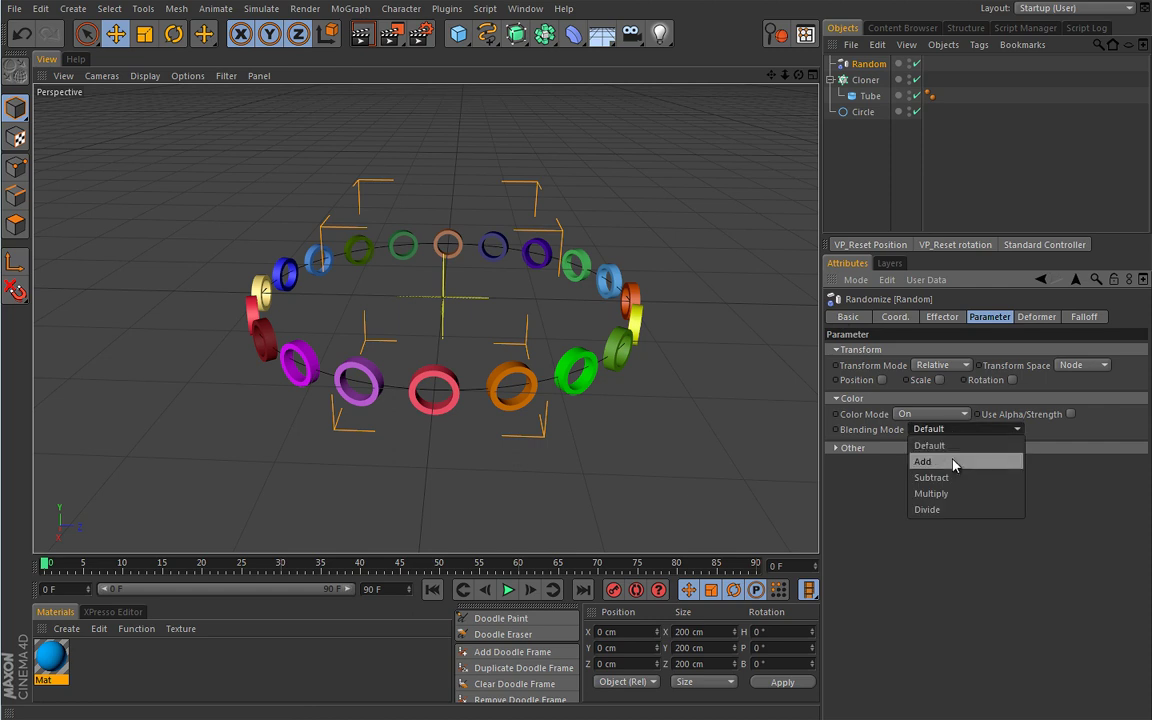
pyautogui.click(955, 462)
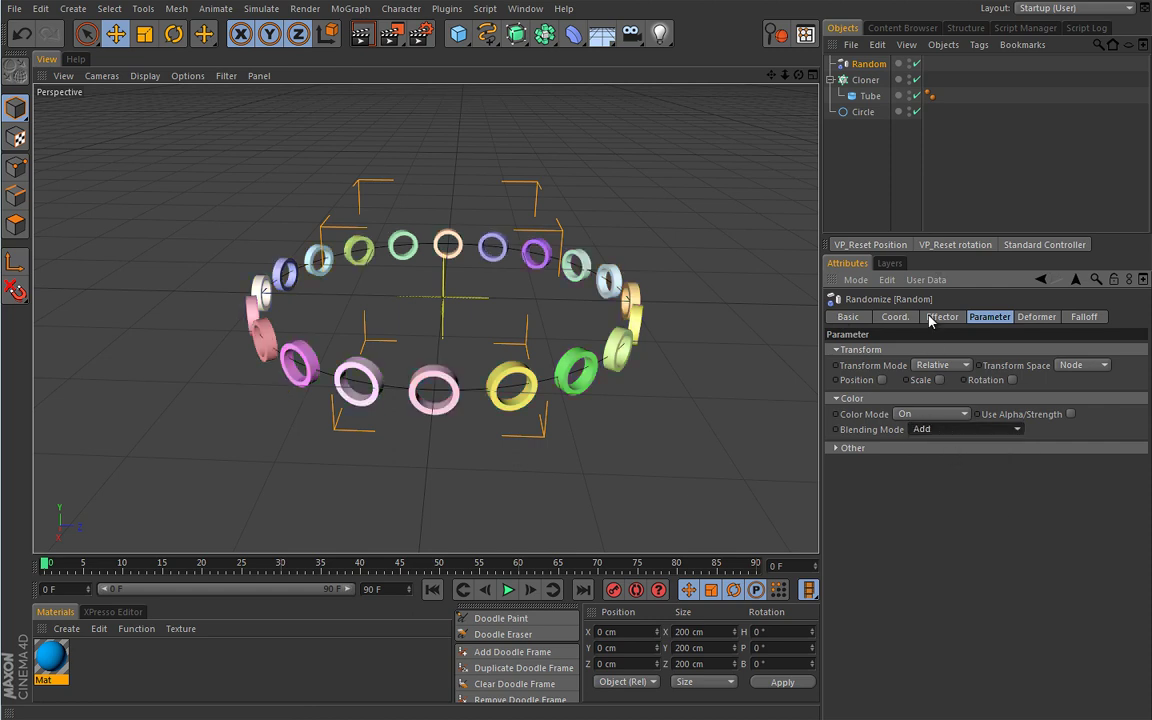
pyautogui.click(961, 433)
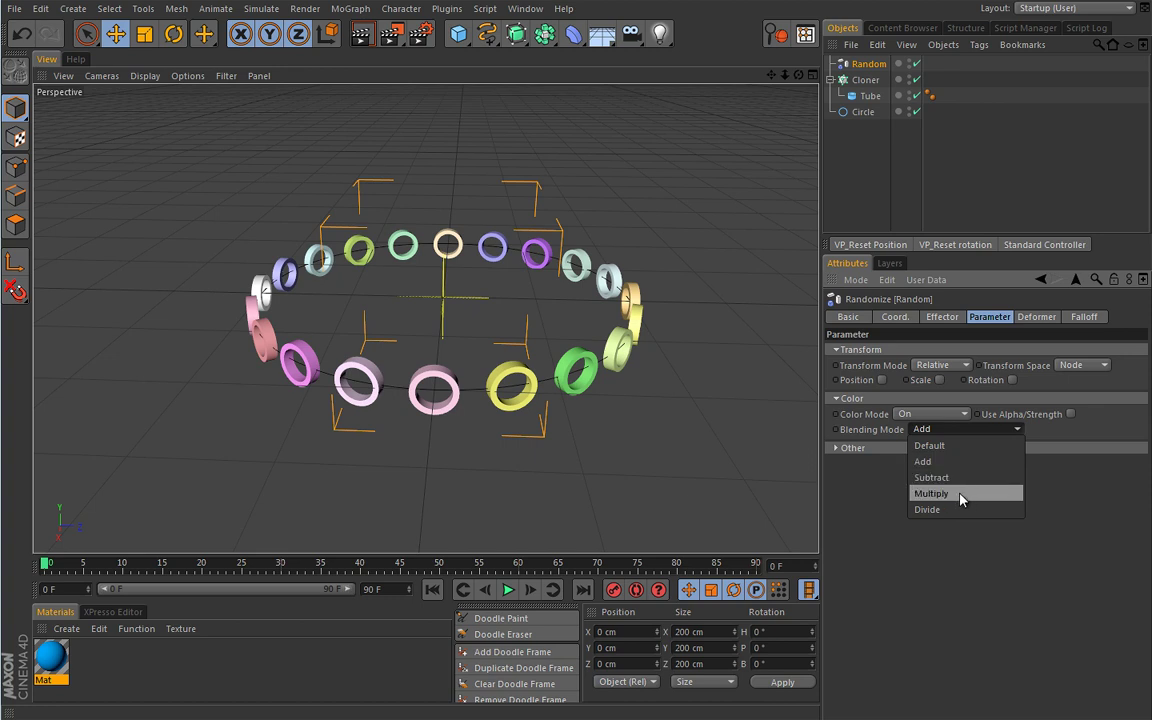
pyautogui.click(943, 558)
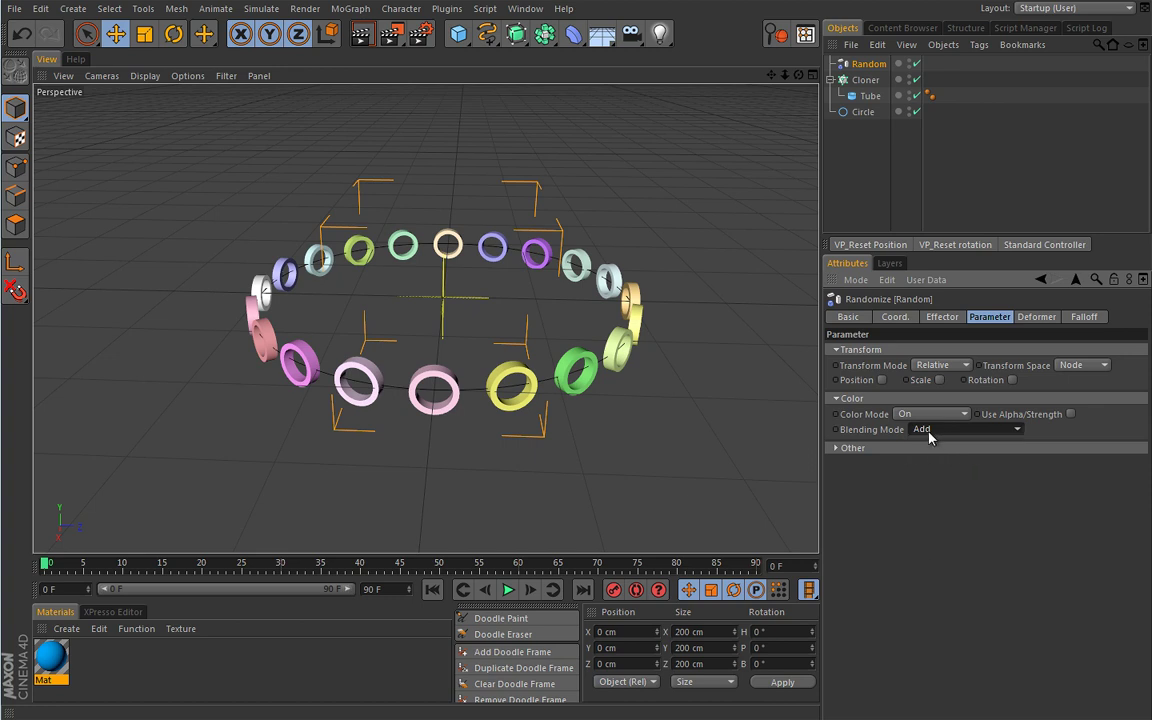
# Keep the Cloner's Transform settings locked in view with nothing selected, and set its color to white (RGB 255, 255, 255).
pyautogui.click(865, 79)
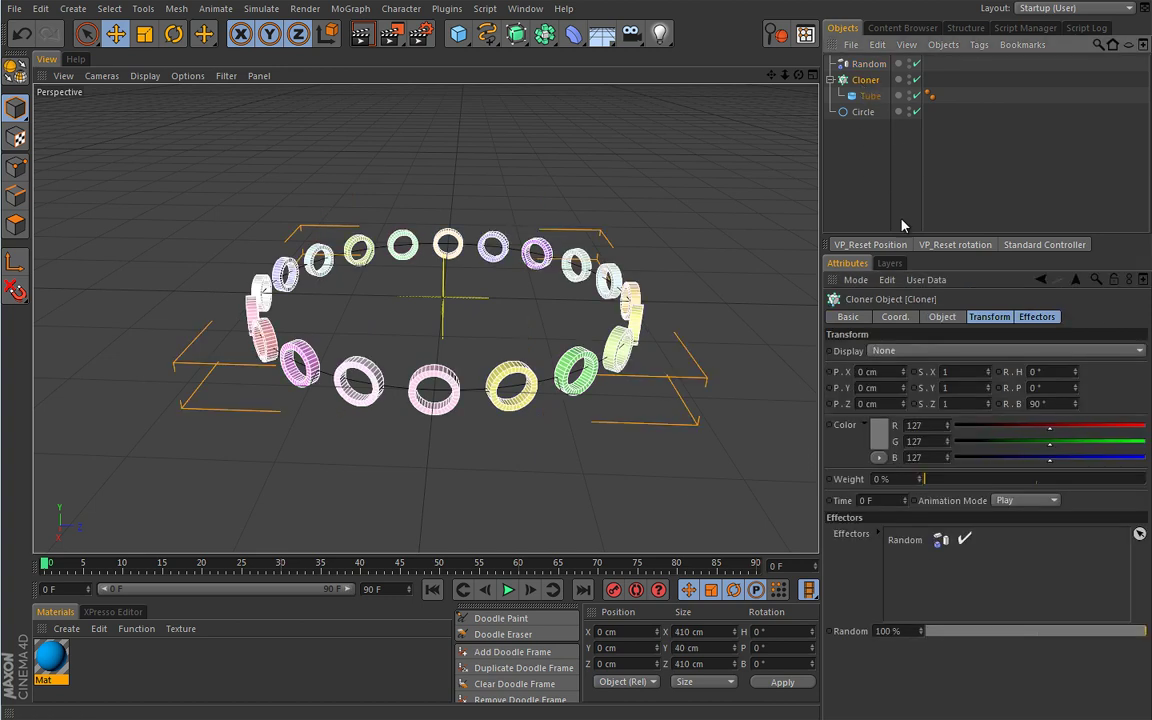
pyautogui.click(1004, 318)
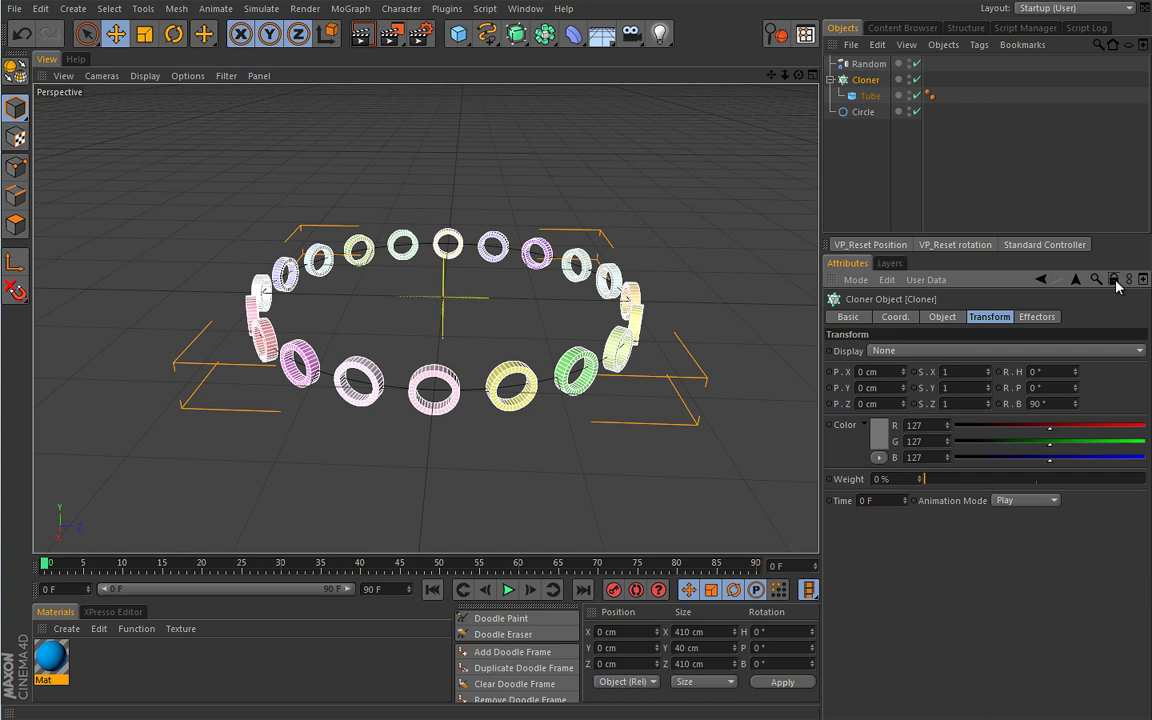
pyautogui.click(876, 202)
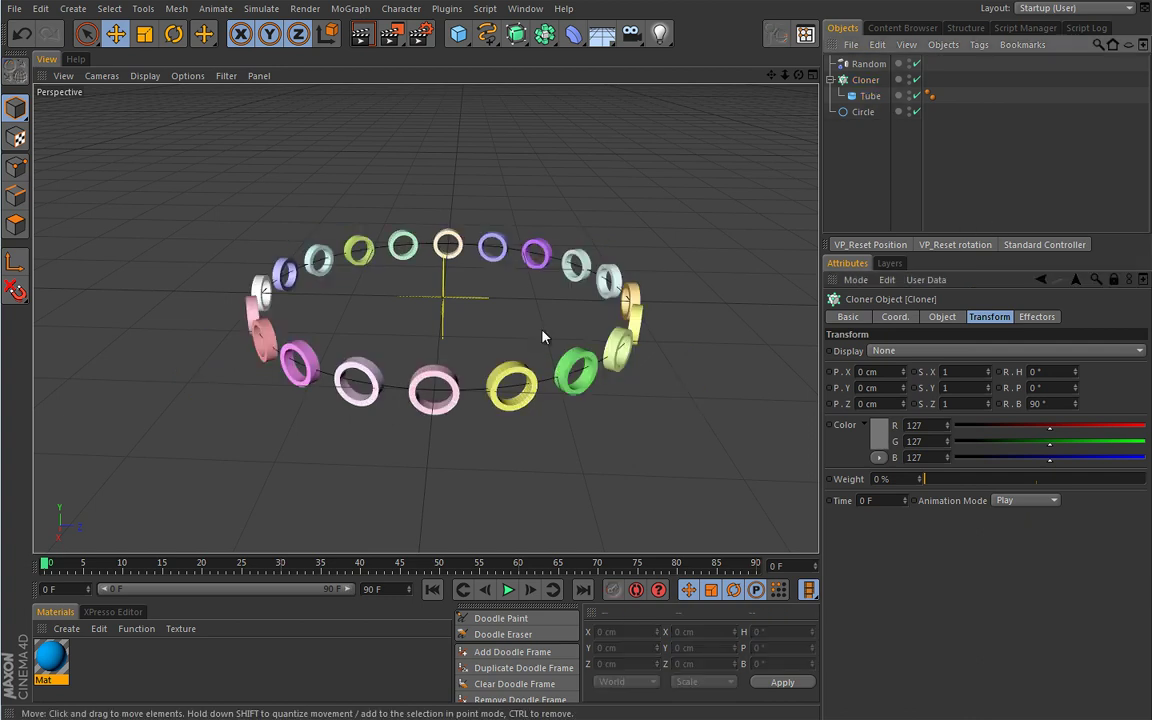
pyautogui.click(878, 433)
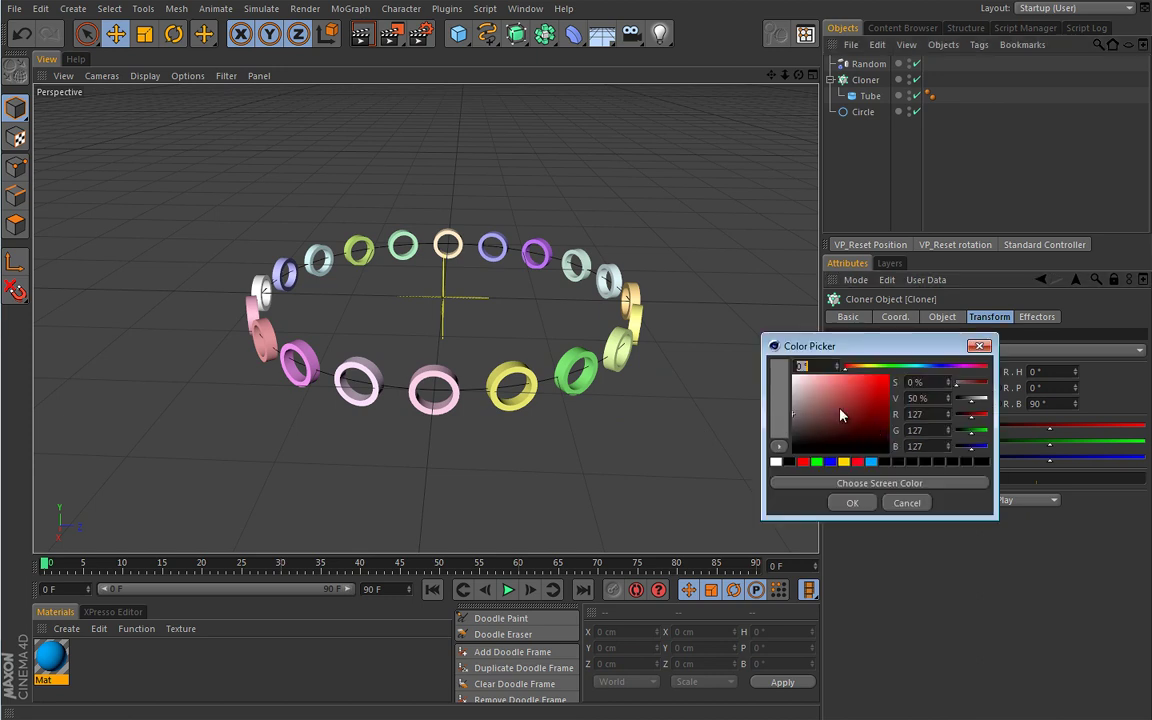
pyautogui.click(776, 461)
pyautogui.click(852, 502)
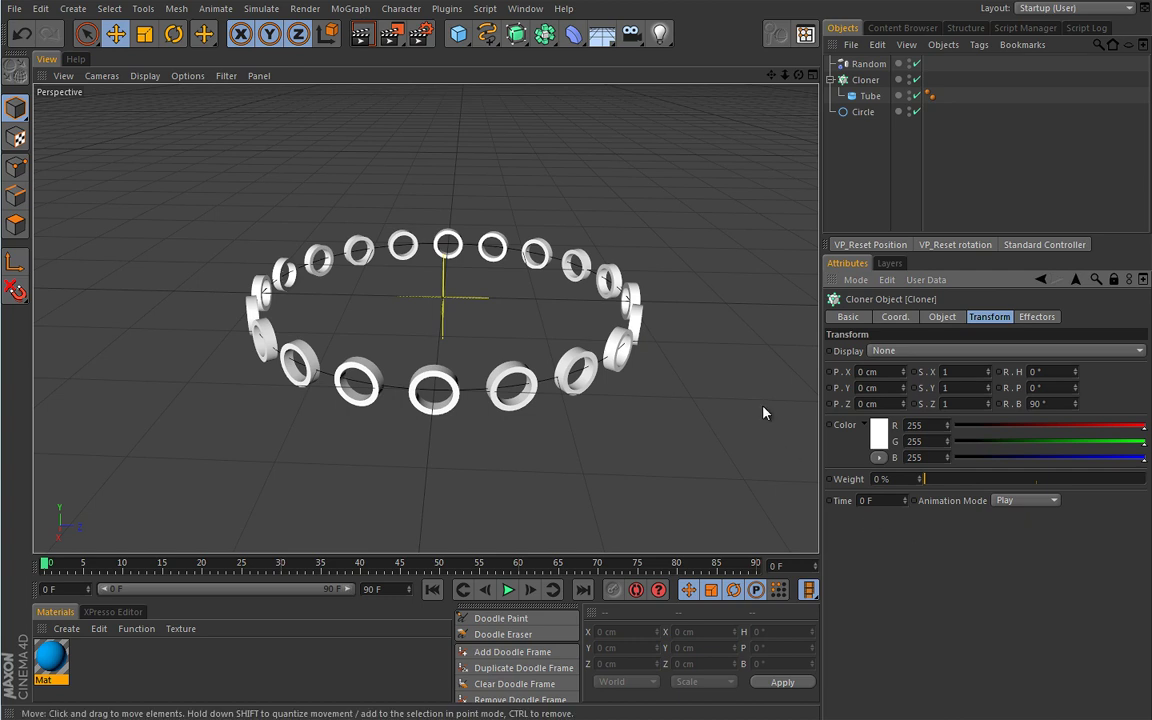
# Set the Cloner's transform color to black (RGB 0, 0, 0).
pyautogui.click(879, 433)
pyautogui.moveTo(853, 412); pyautogui.dragTo(783, 478)
pyautogui.click(852, 509)
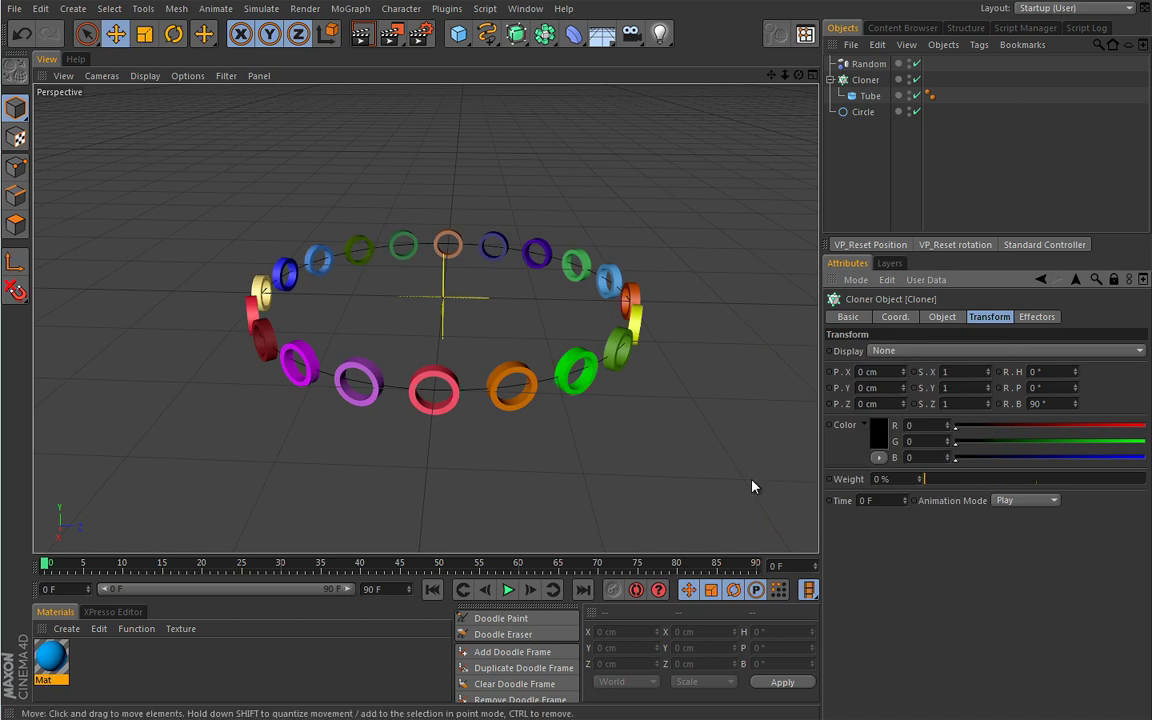
# Set the Cloner's transform color to the light blue swatch (RGB 0, 172, 246).
pyautogui.click(880, 434)
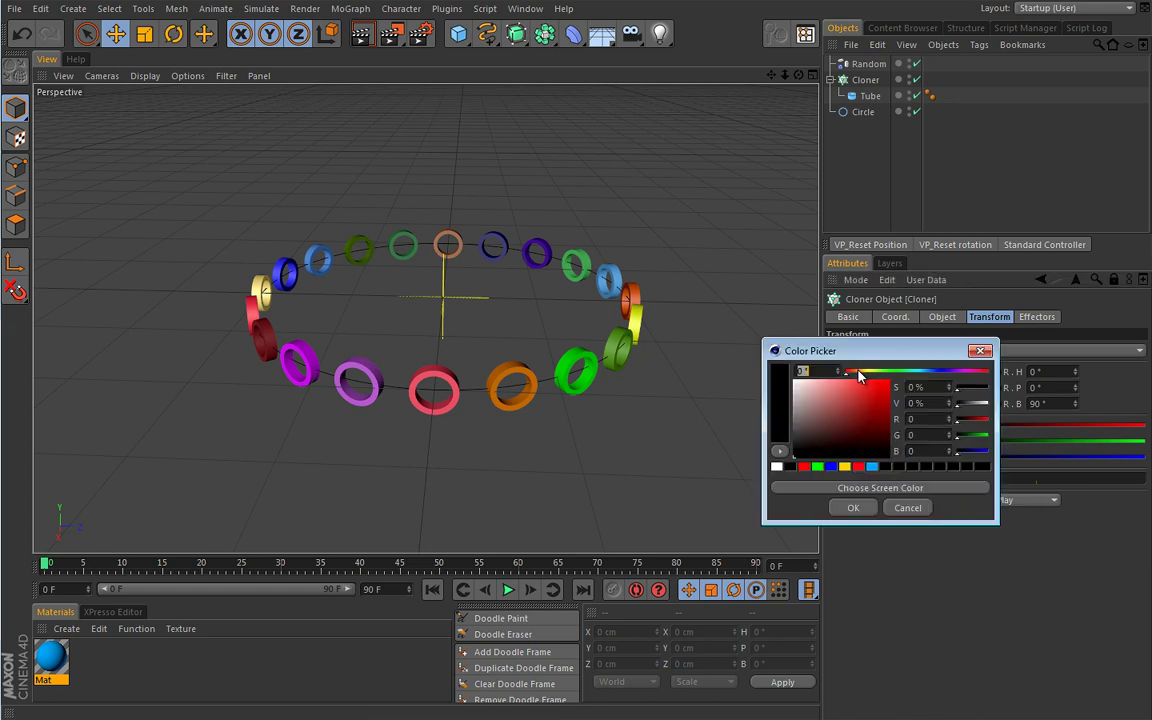
pyautogui.click(870, 372)
pyautogui.click(865, 401)
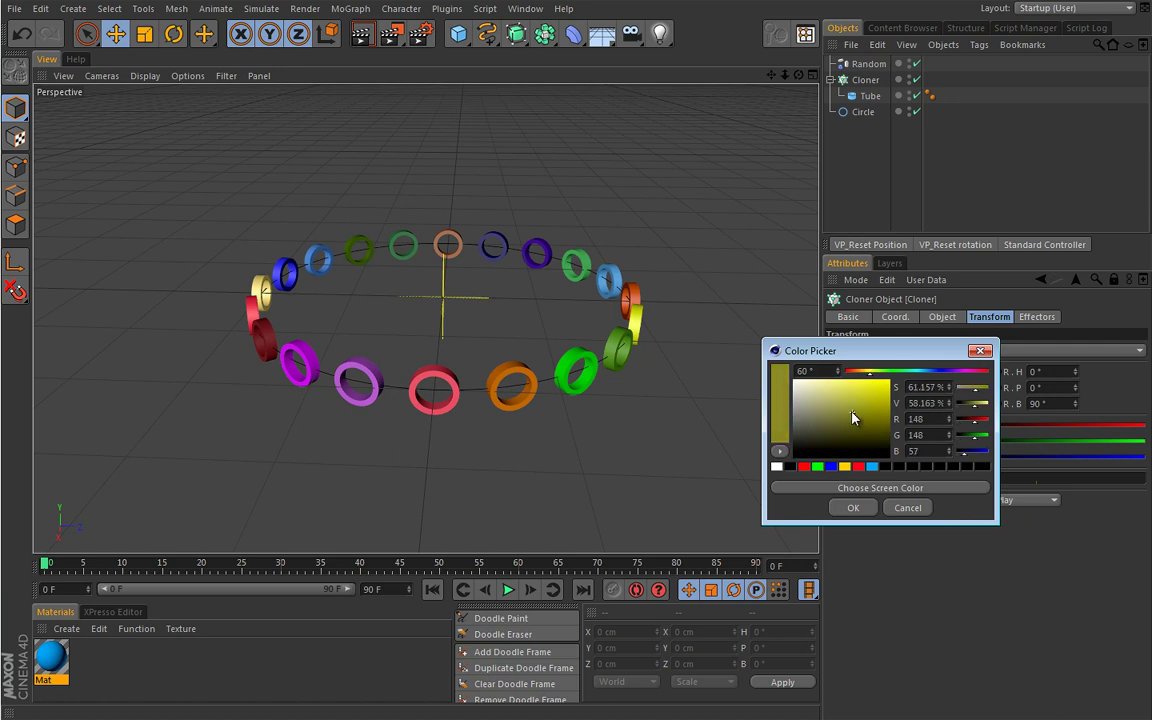
pyautogui.click(872, 466)
pyautogui.click(864, 509)
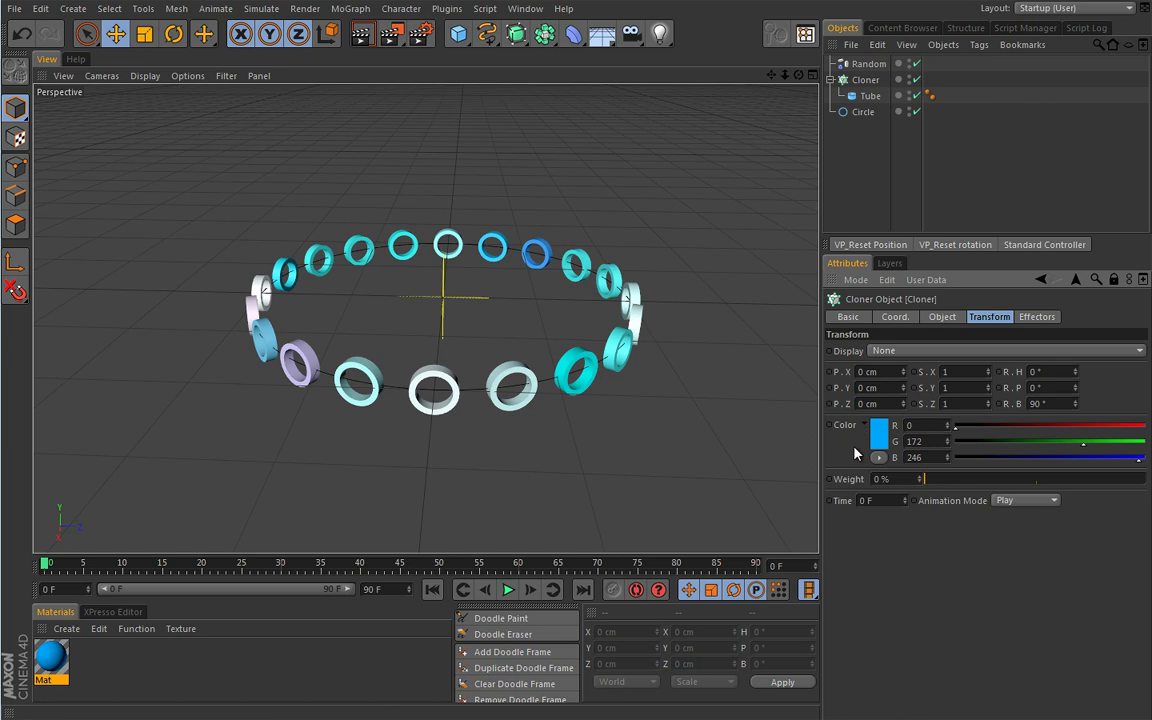
# Unlock the attributes, compare the Subtract, Multiply and Divide blending modes on the Random effector, and restore Add.
pyautogui.click(868, 63)
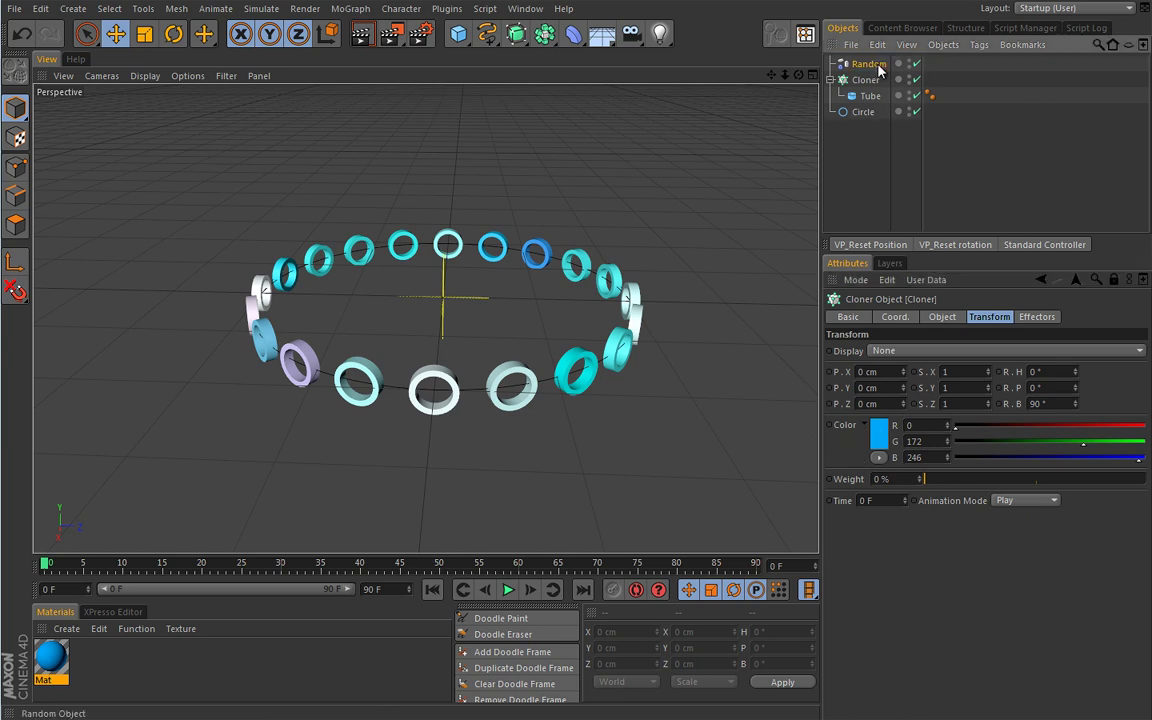
pyautogui.click(1114, 280)
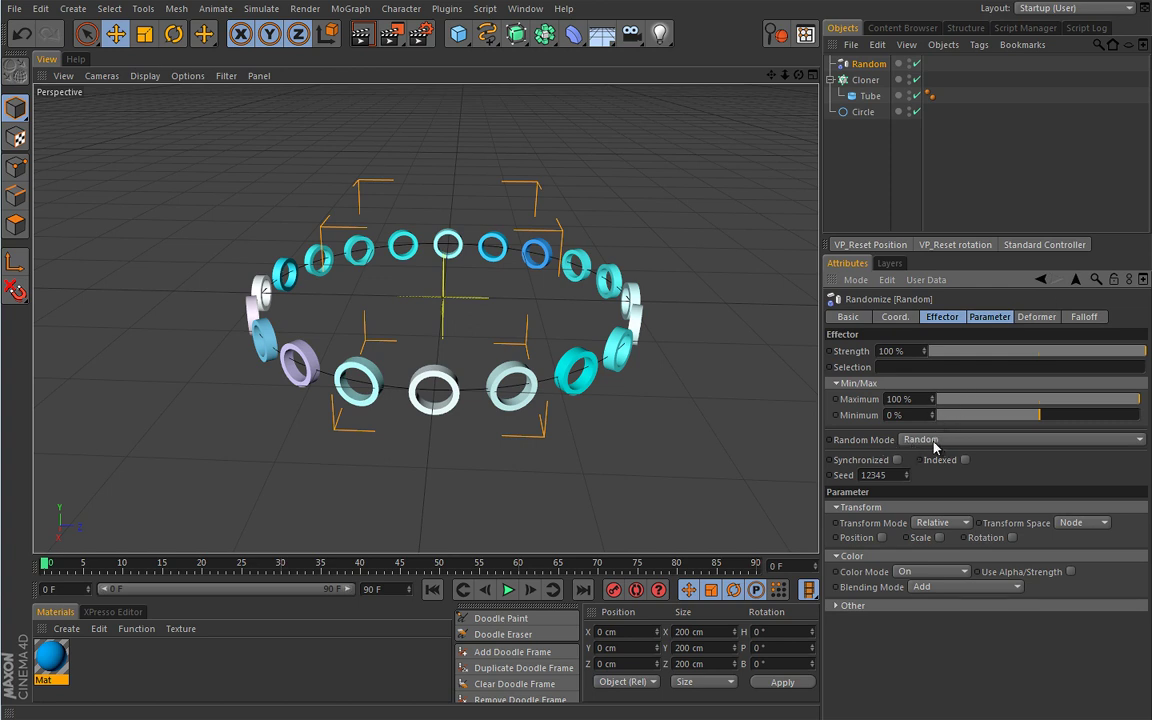
pyautogui.click(991, 317)
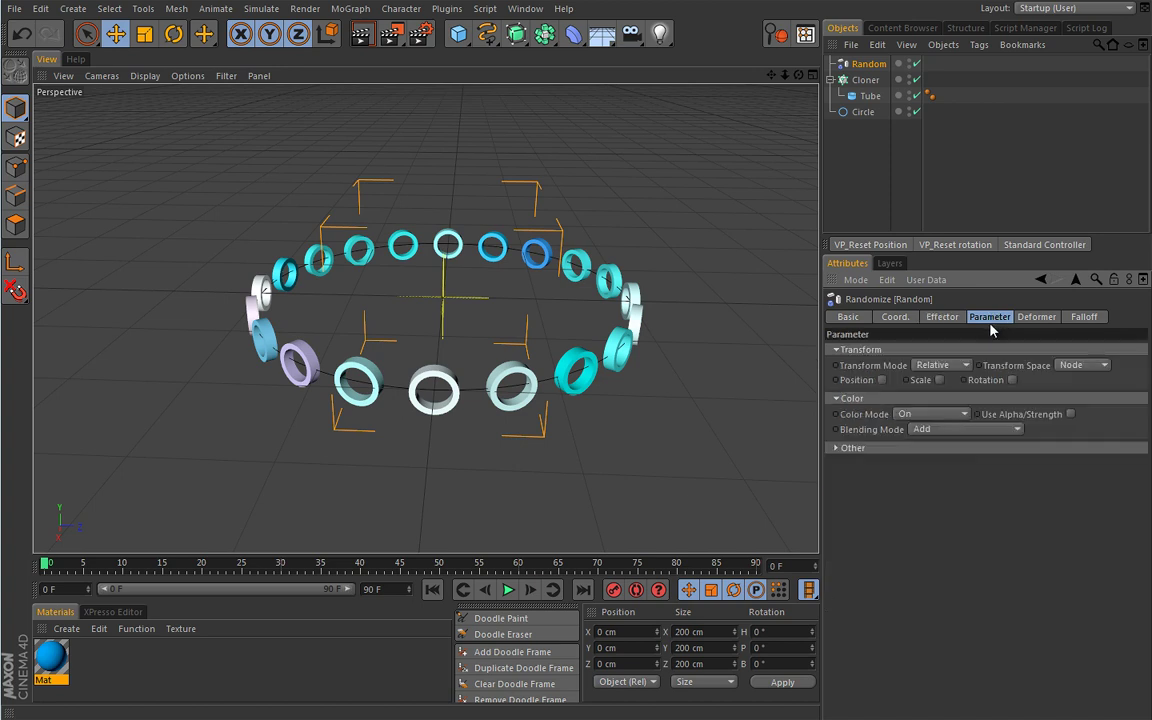
pyautogui.click(954, 430)
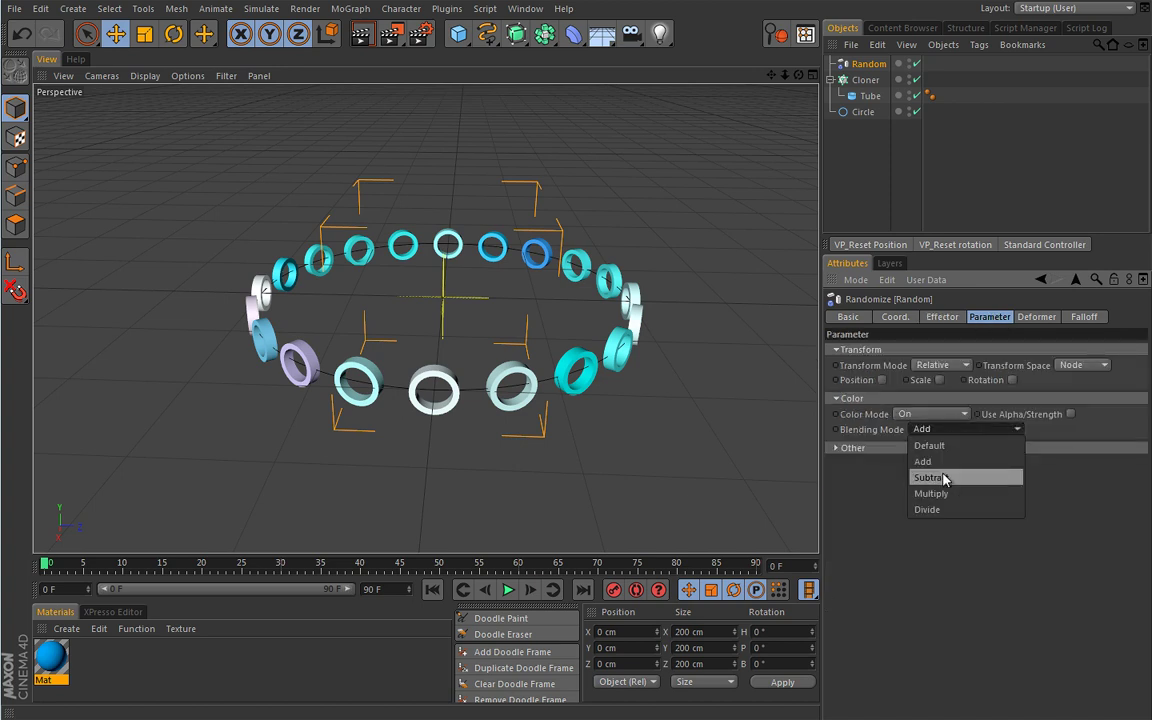
pyautogui.click(946, 479)
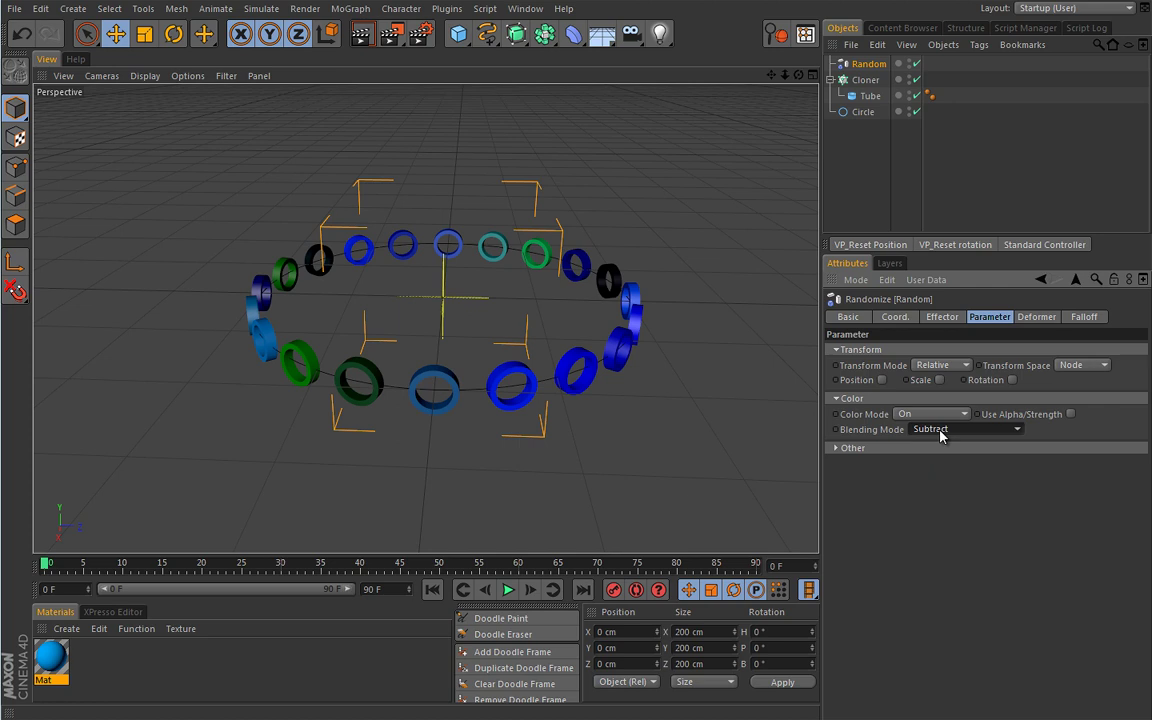
pyautogui.click(941, 431)
pyautogui.click(944, 497)
pyautogui.click(950, 430)
pyautogui.click(936, 507)
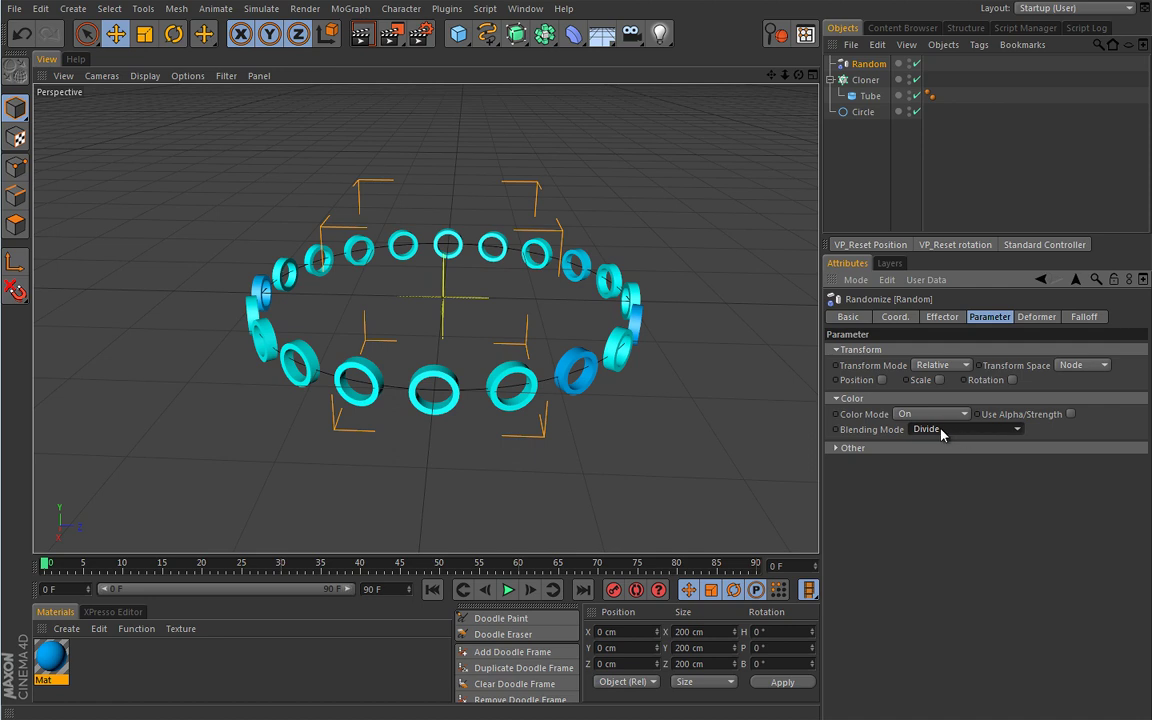
pyautogui.click(939, 430)
pyautogui.click(935, 461)
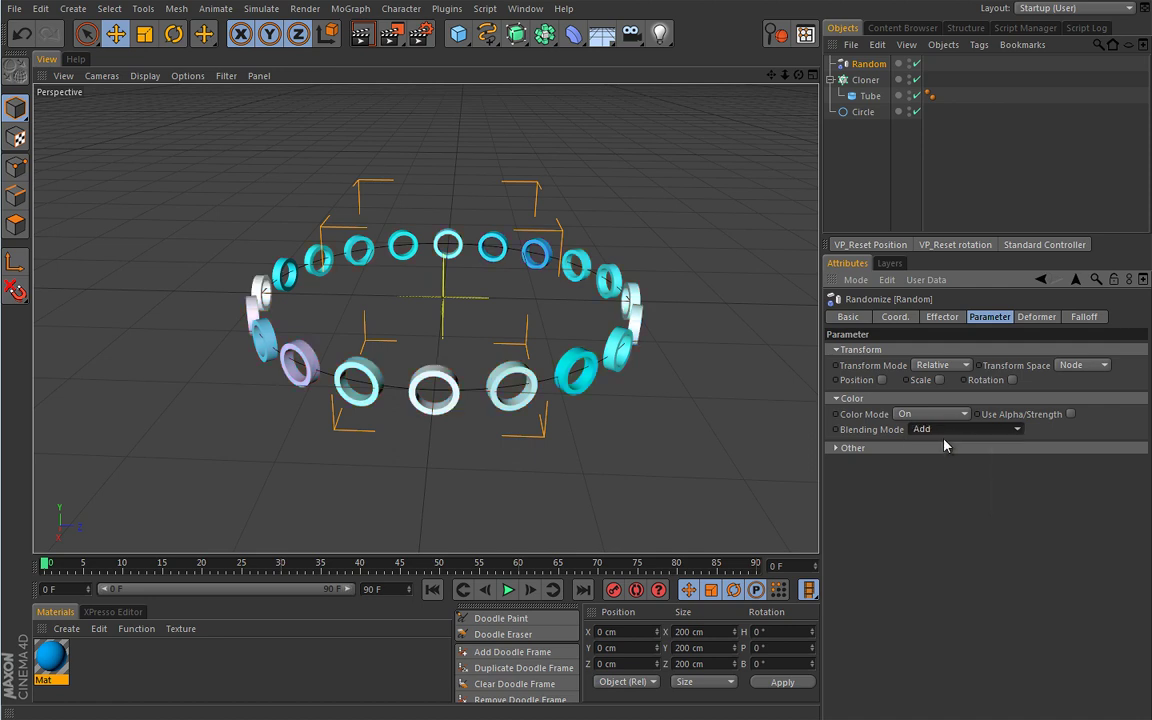
# Set the Cloner's transform color to neutral gray with 0% saturation and 50% value.
pyautogui.click(865, 80)
pyautogui.click(987, 317)
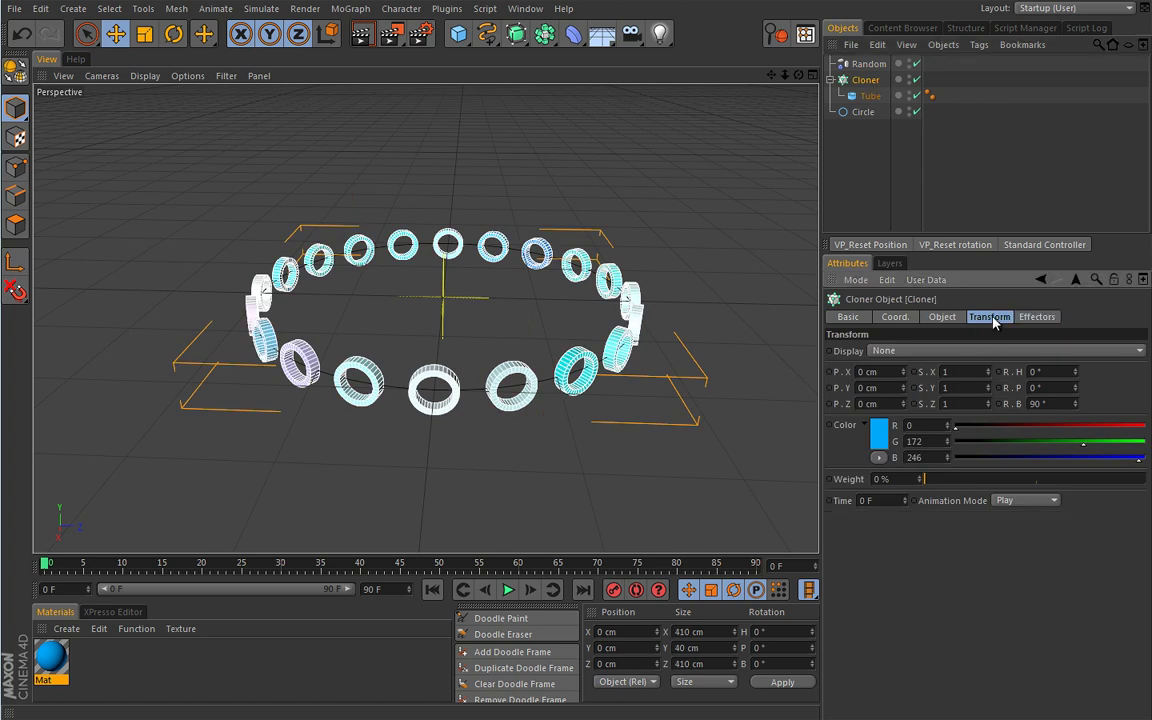
pyautogui.click(880, 433)
pyautogui.click(794, 381)
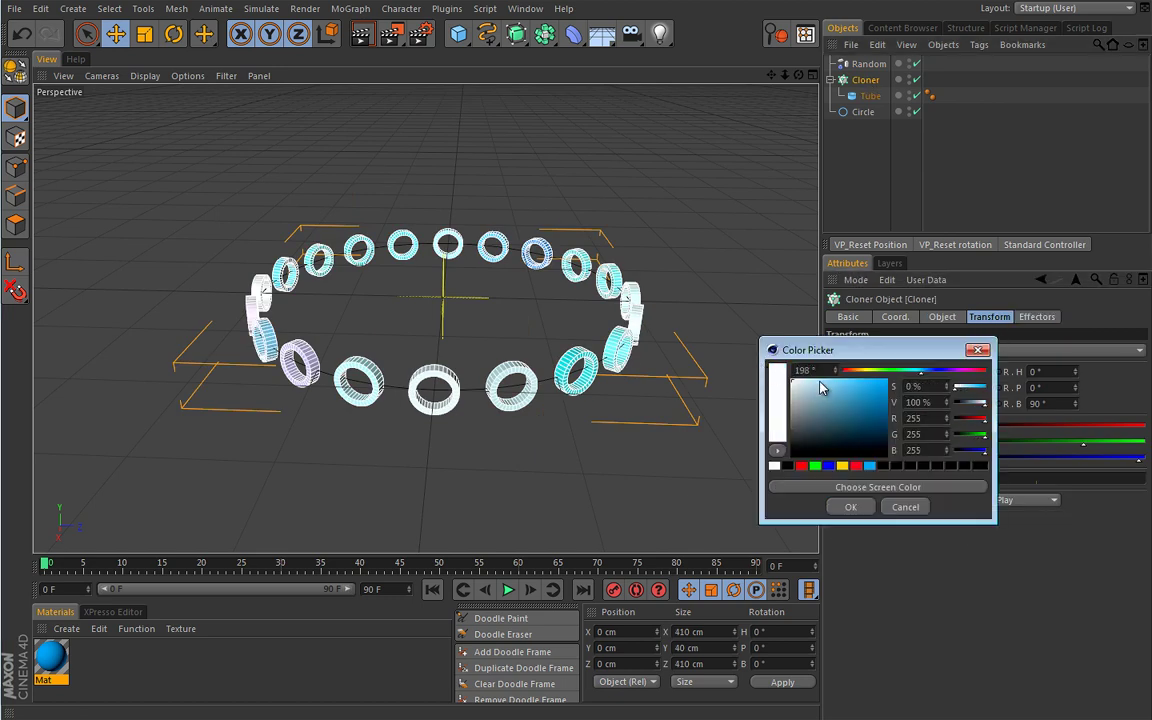
pyautogui.doubleClick(930, 402)
pyautogui.write('50')
pyautogui.press('Tab')
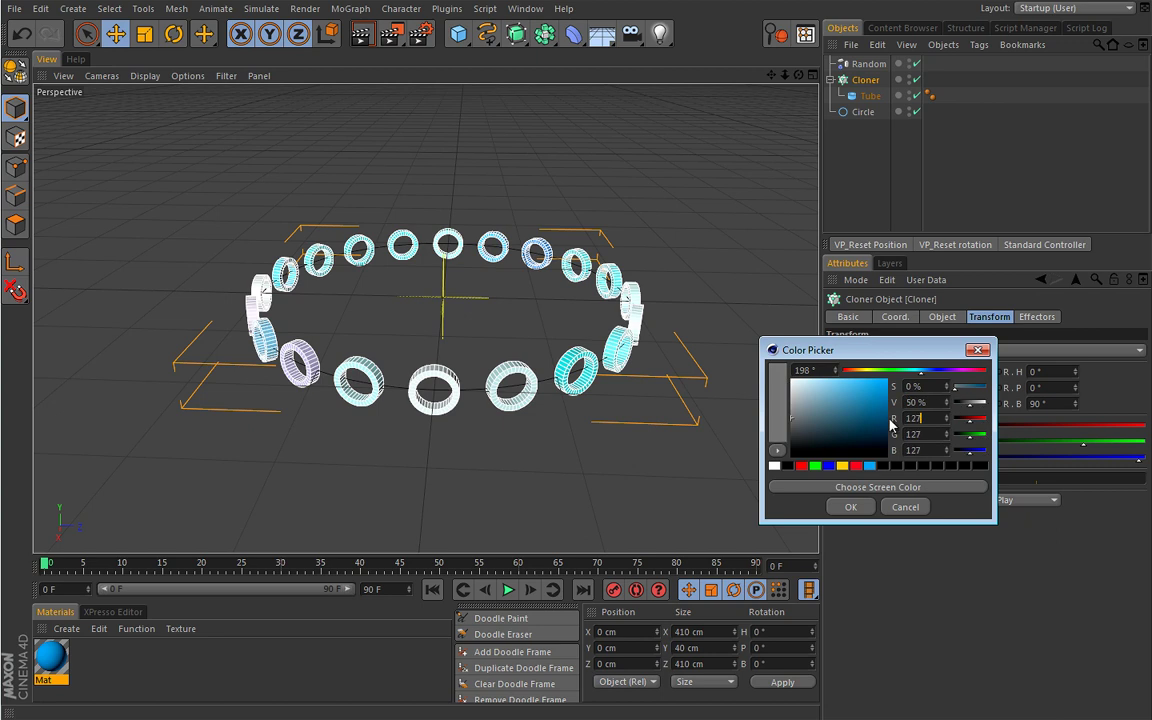
pyautogui.click(852, 507)
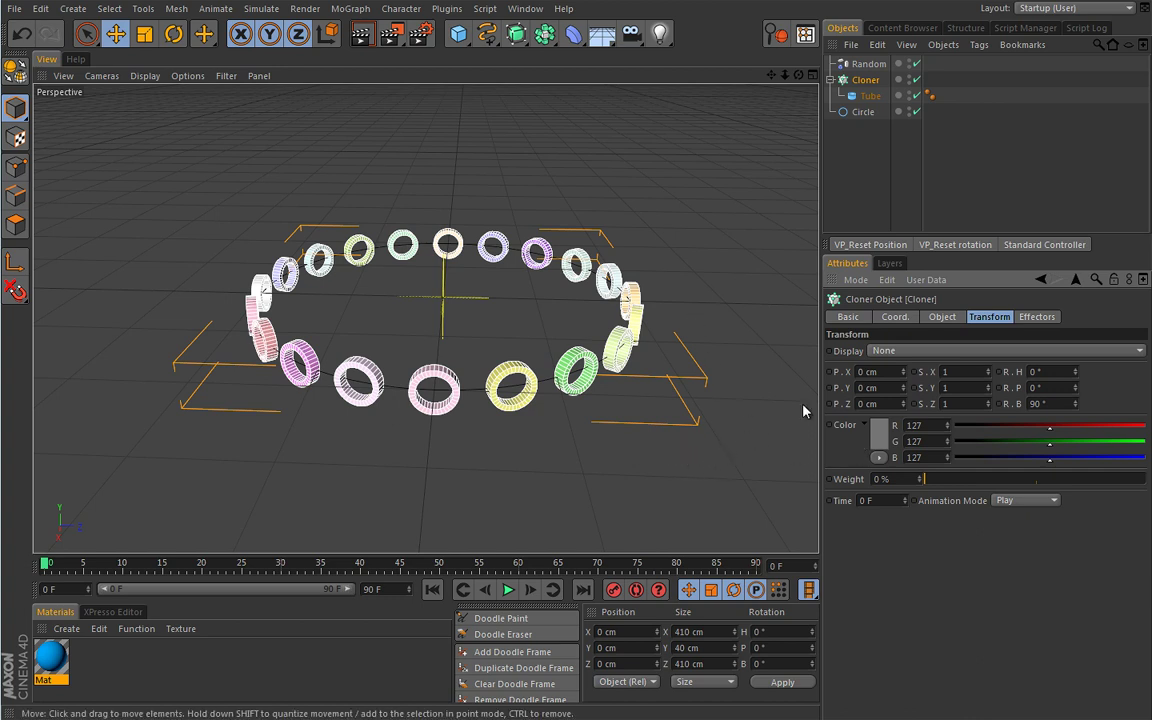
# Set the Random effector's Random Mode to Noise.
pyautogui.click(868, 63)
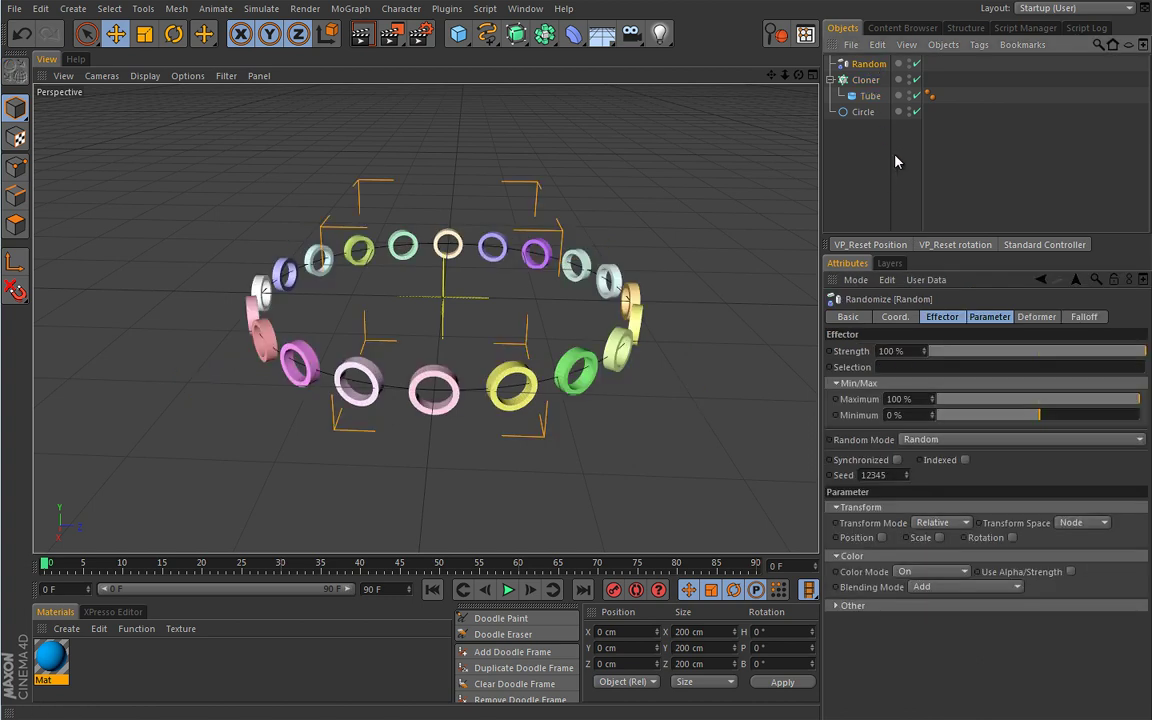
pyautogui.click(937, 441)
pyautogui.click(925, 488)
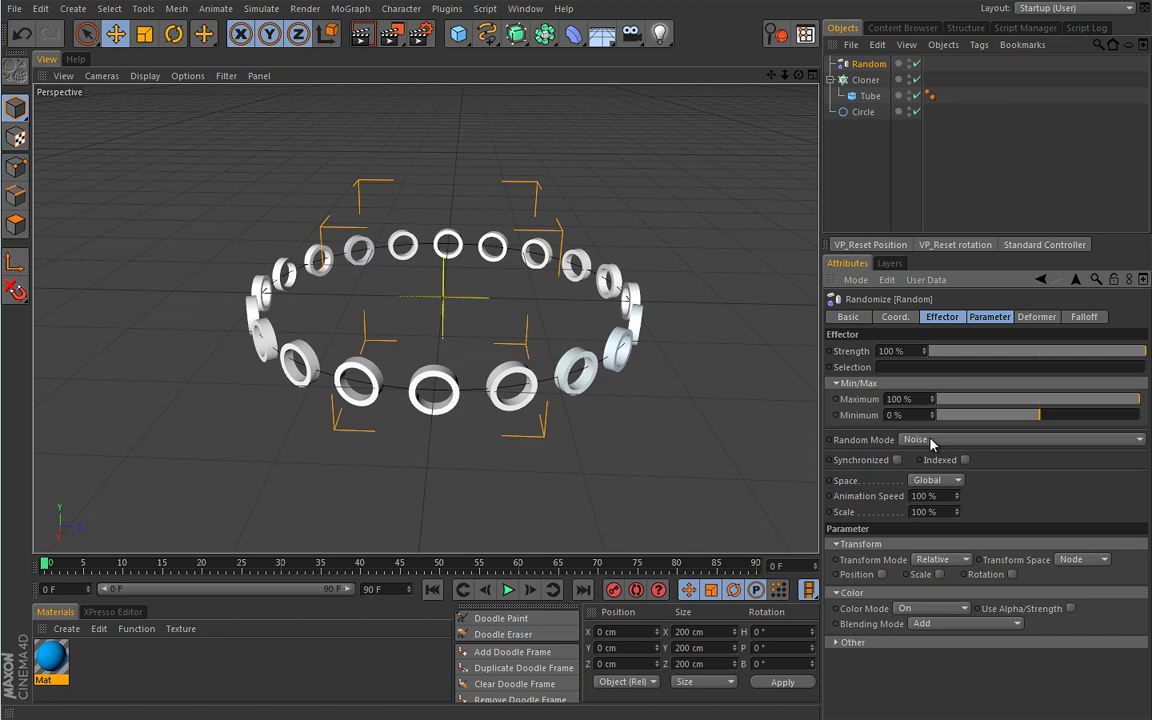
pyautogui.click(929, 441)
pyautogui.click(931, 442)
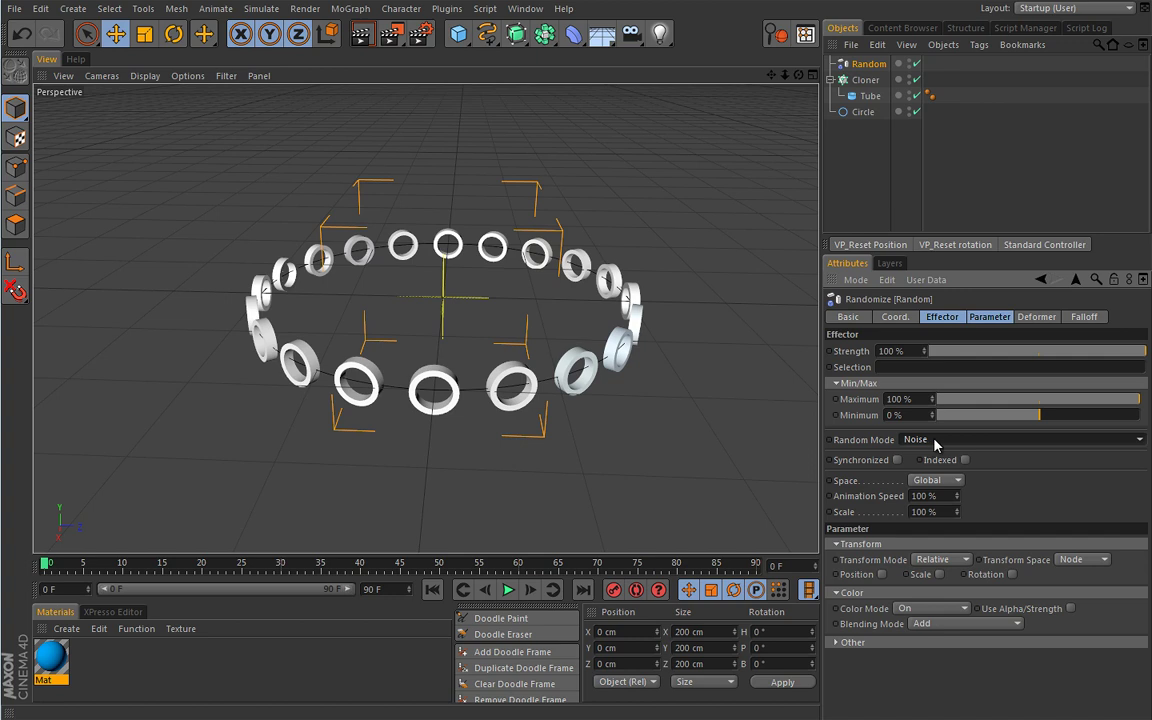
# Play the animation and set the Random effector's color Blending Mode to Default.
pyautogui.press('F8')
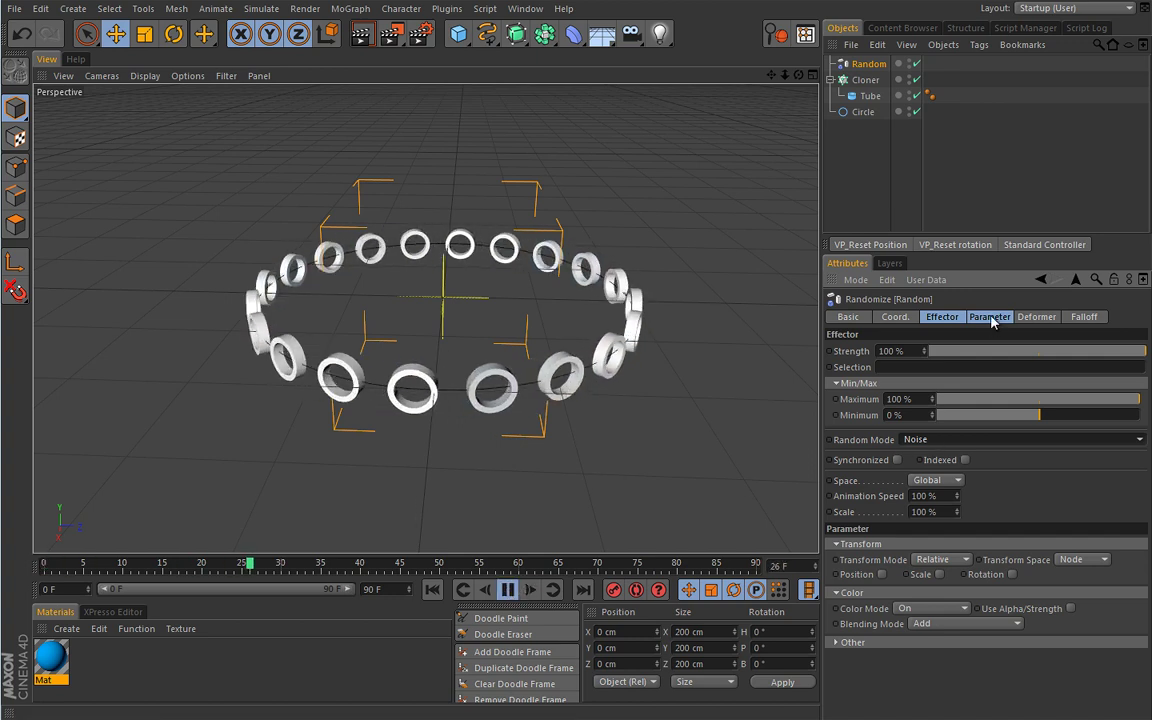
pyautogui.click(940, 622)
pyautogui.click(936, 637)
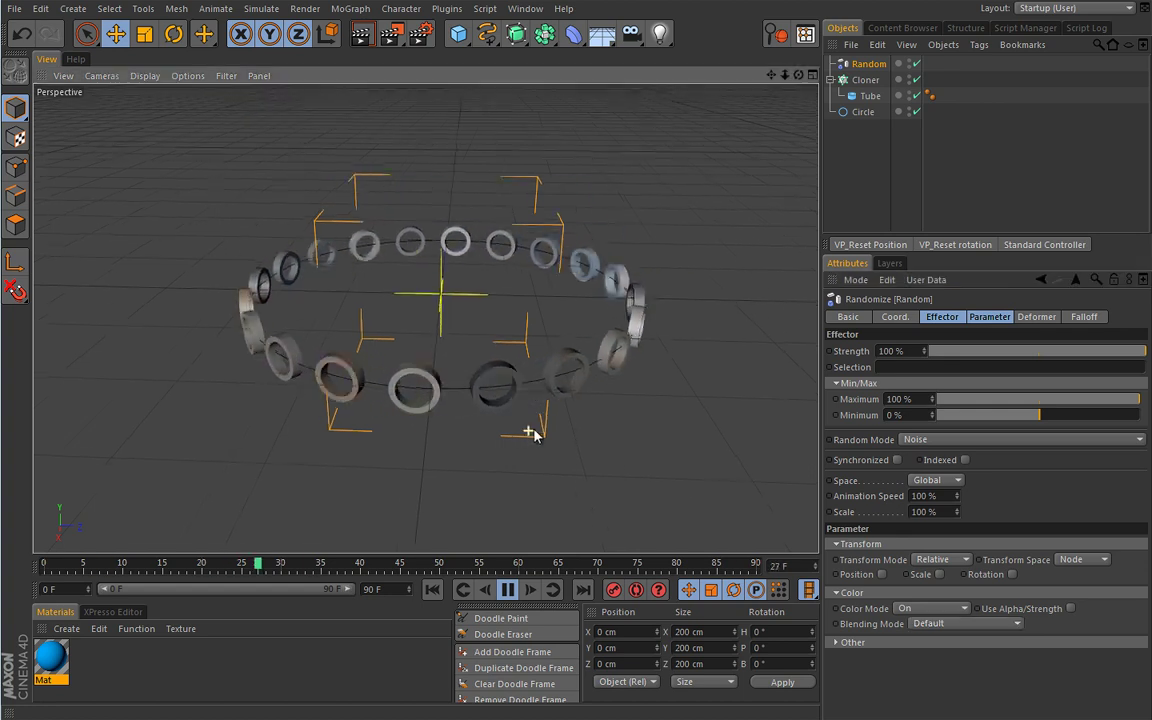
# Try the Synchronized and Indexed options on the Random effector's noise and turn them off again.
pyautogui.click(897, 460)
pyautogui.click(965, 460)
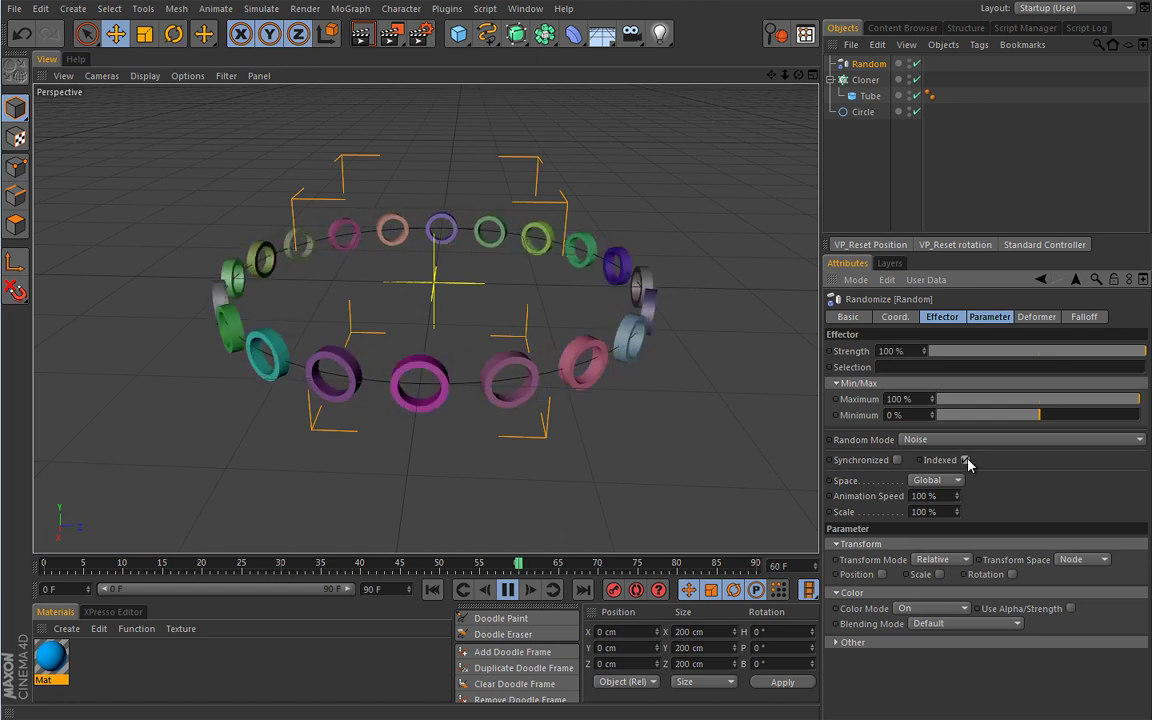
pyautogui.click(965, 460)
# Switch the Random effector's Random Mode to Turbulence, watch the playback, and return the animation to frame 0.
pyautogui.click(1000, 439)
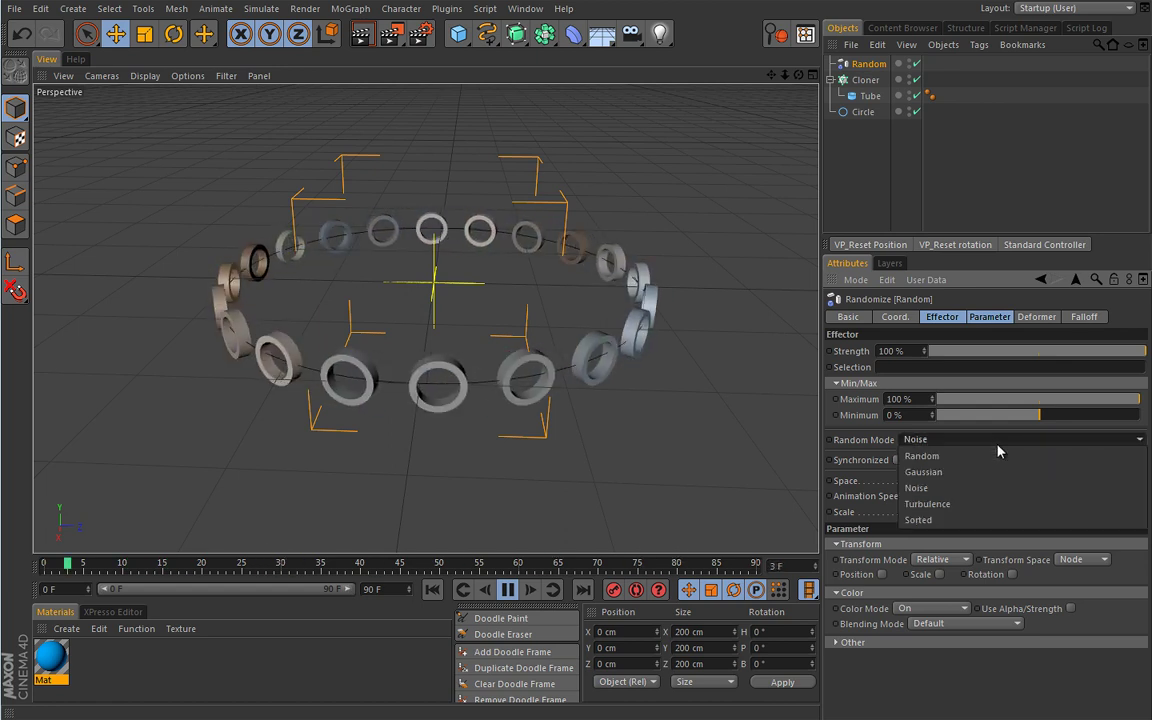
pyautogui.click(983, 505)
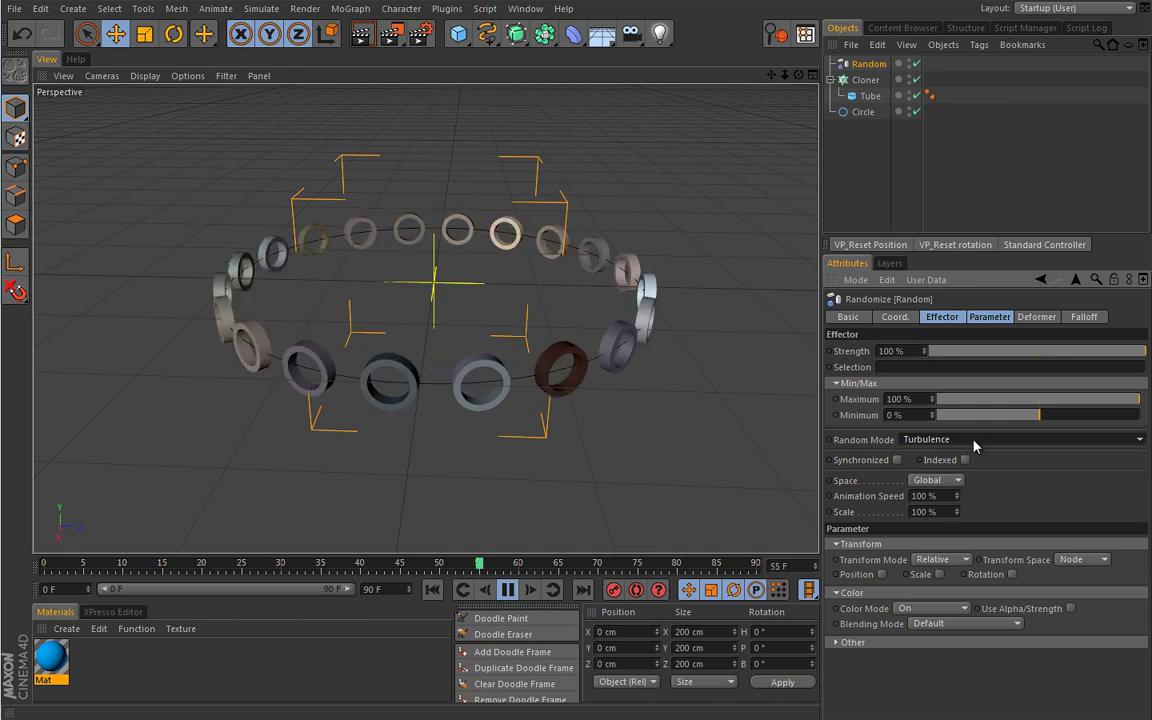
pyautogui.click(508, 590)
pyautogui.click(432, 590)
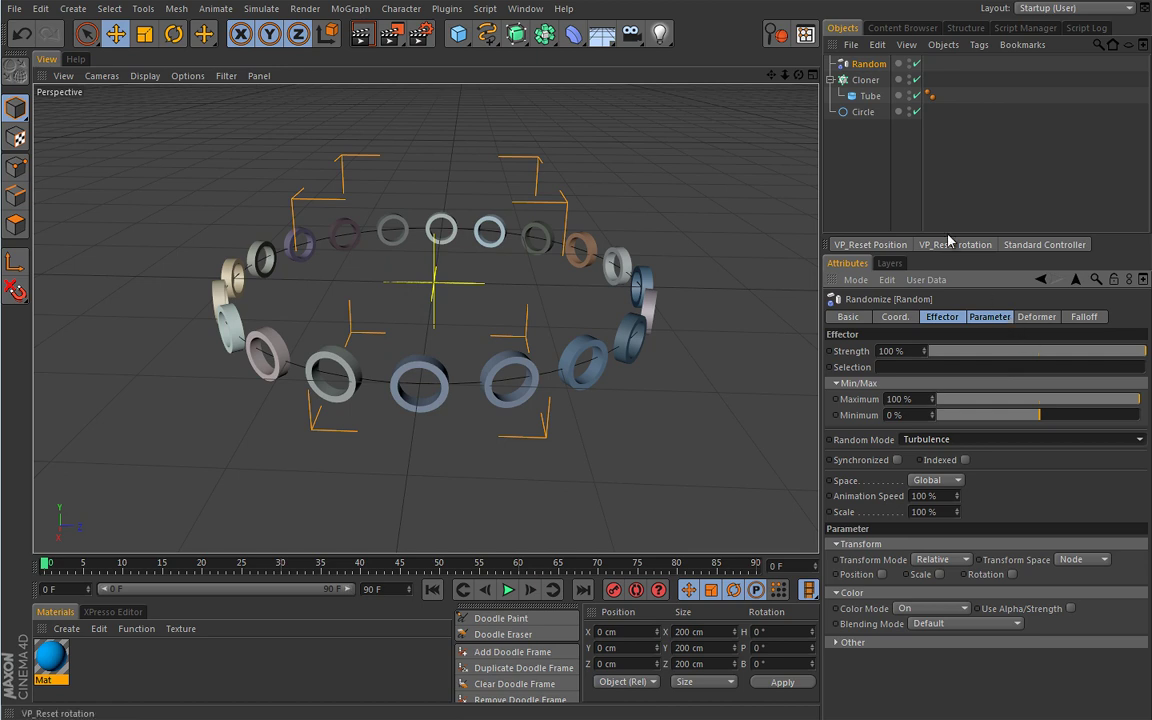
# Set the Cloner's transform color to the red swatch (RGB 255, 0, 46).
pyautogui.click(866, 80)
pyautogui.click(900, 440)
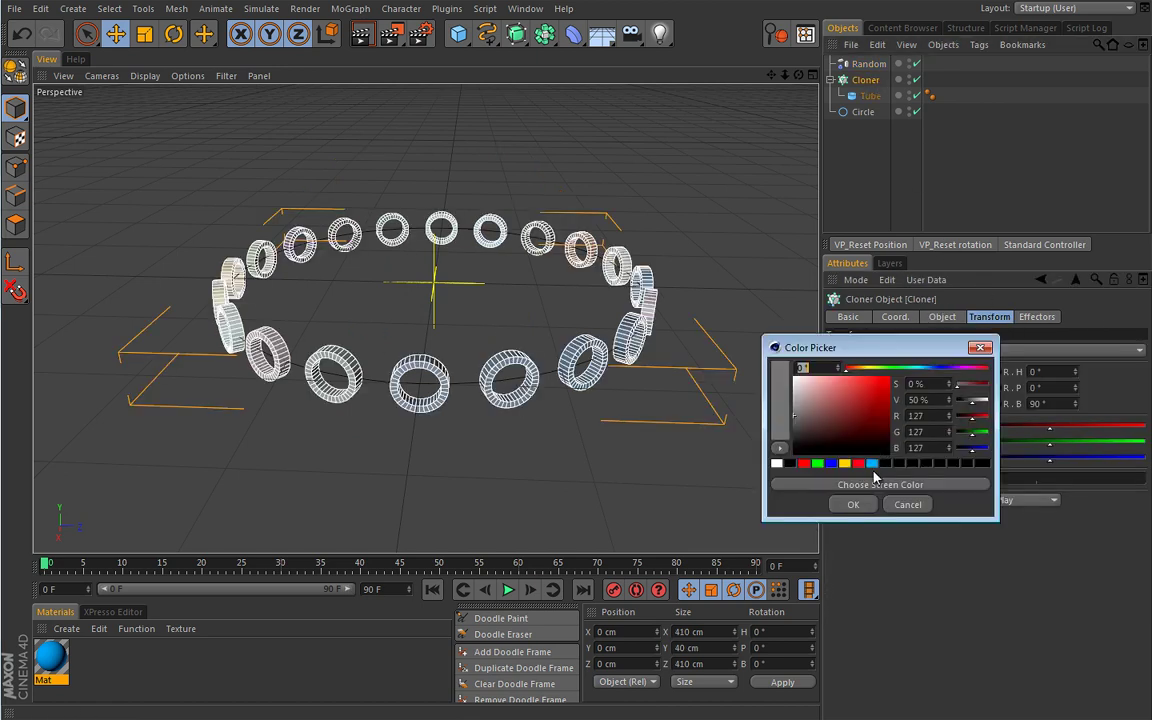
pyautogui.click(858, 464)
pyautogui.click(853, 504)
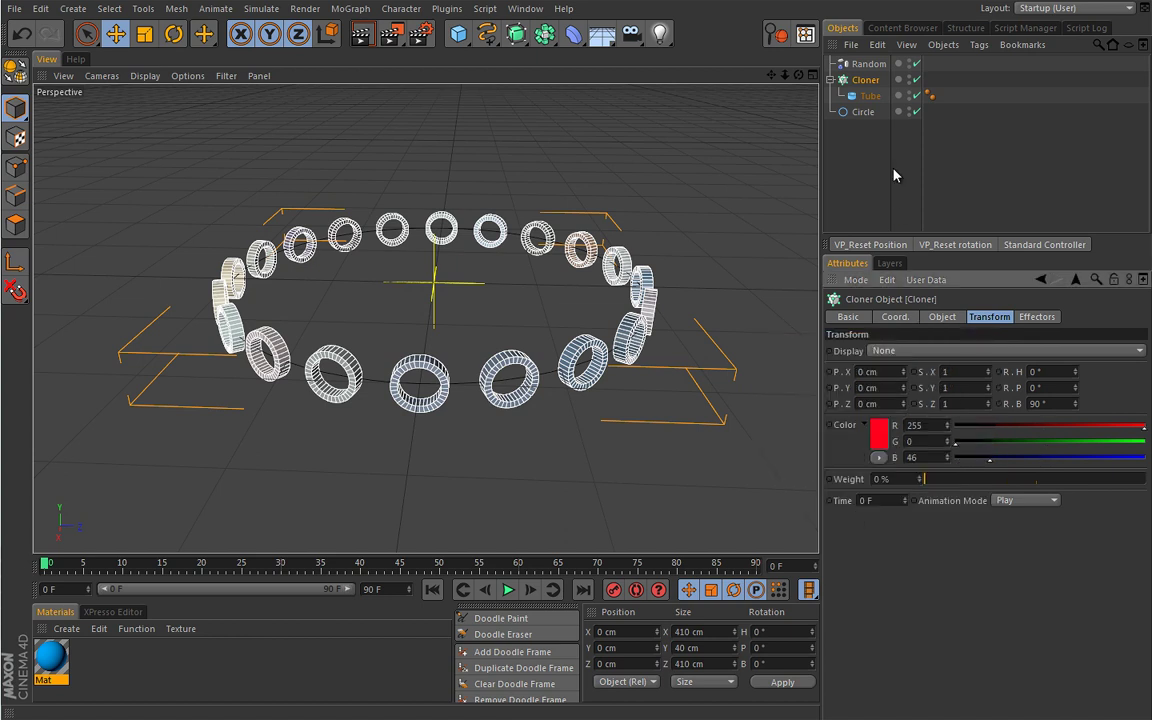
# Set the Random effector's Blending Mode to Add, play the animation to check the clone colors, and rewind to frame 0.
pyautogui.click(870, 63)
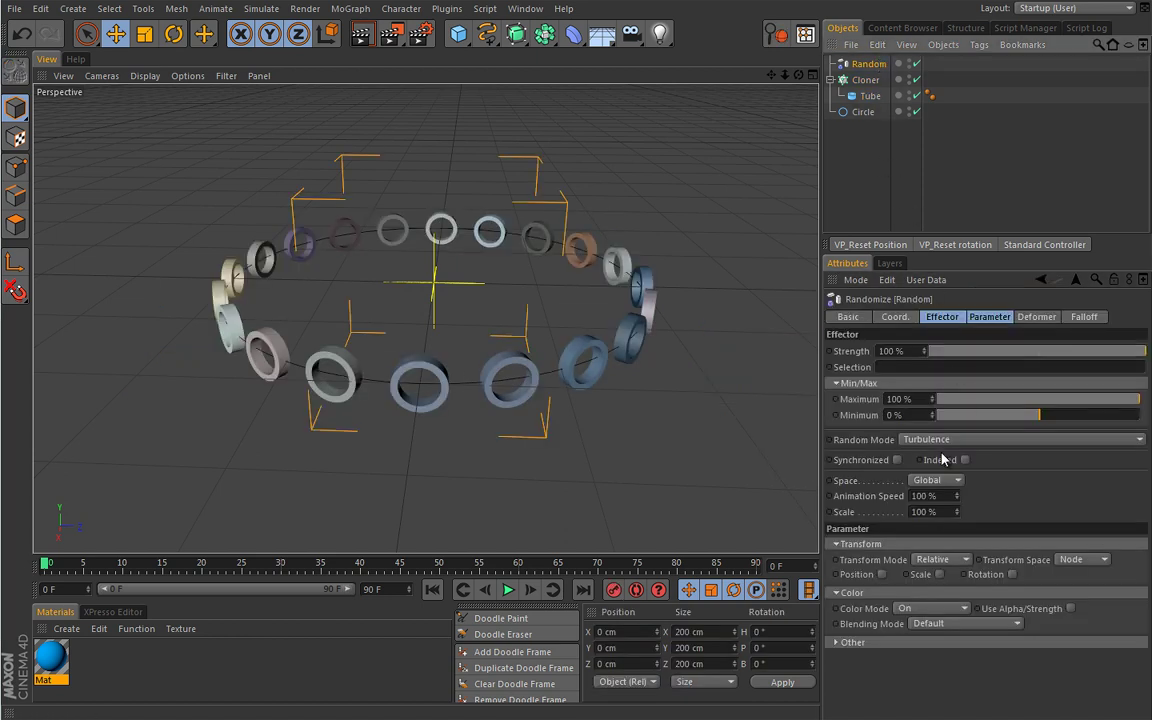
pyautogui.click(944, 624)
pyautogui.click(940, 658)
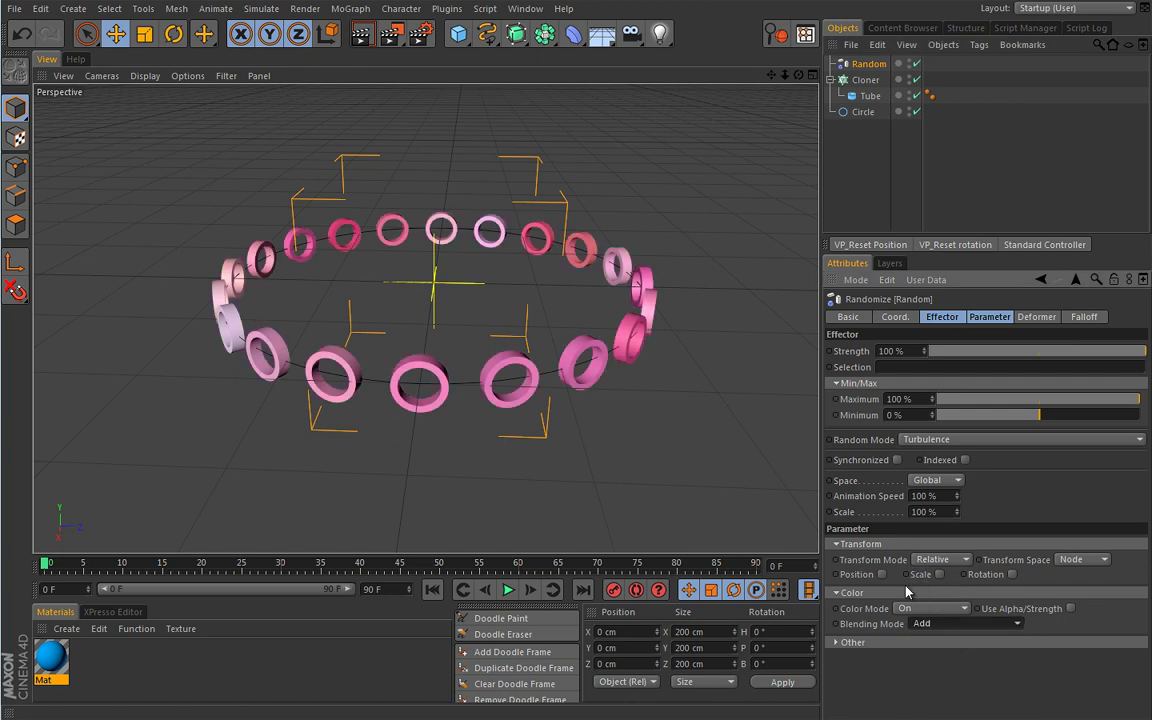
pyautogui.click(508, 590)
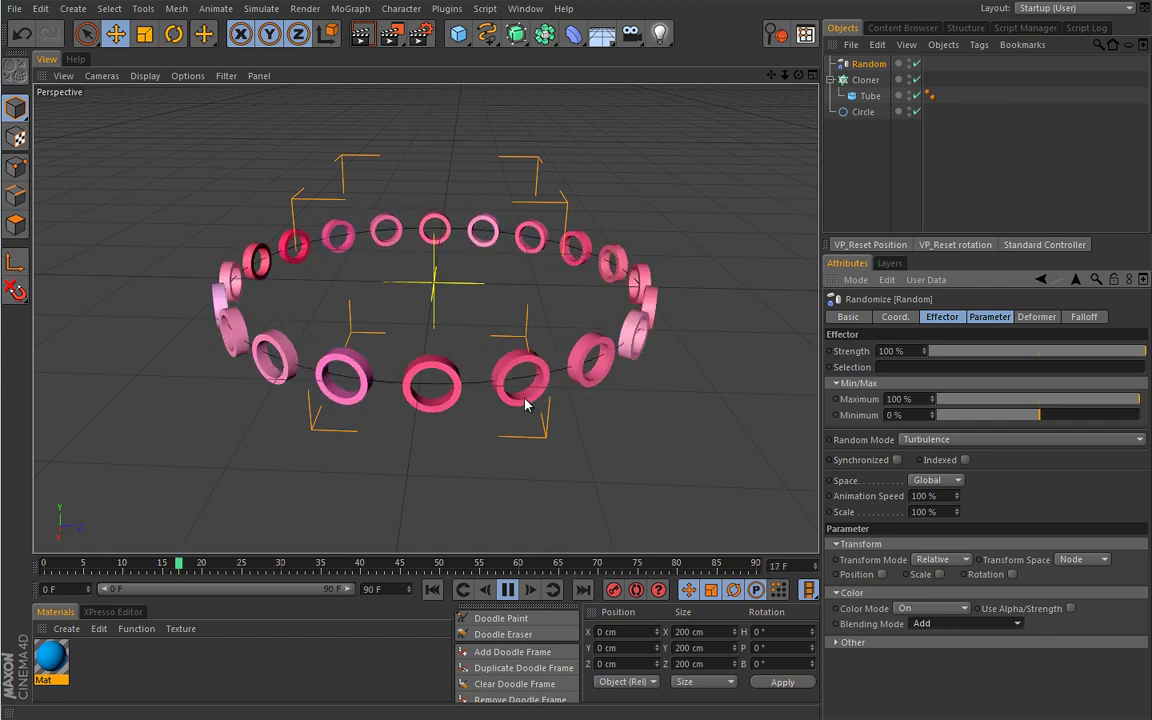
pyautogui.click(508, 589)
pyautogui.click(432, 589)
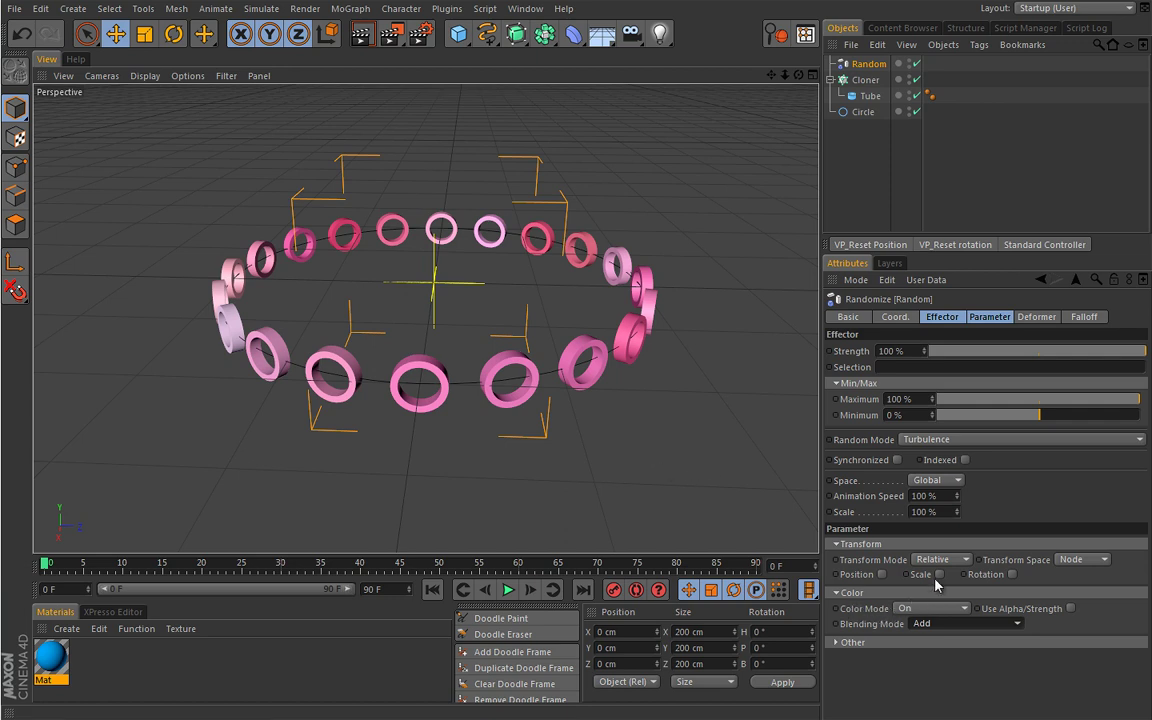
# Change the Random effector's Random Mode from Turbulence to Noise.
pyautogui.keyDown('shift'); pyautogui.click(946, 318); pyautogui.keyUp('shift')
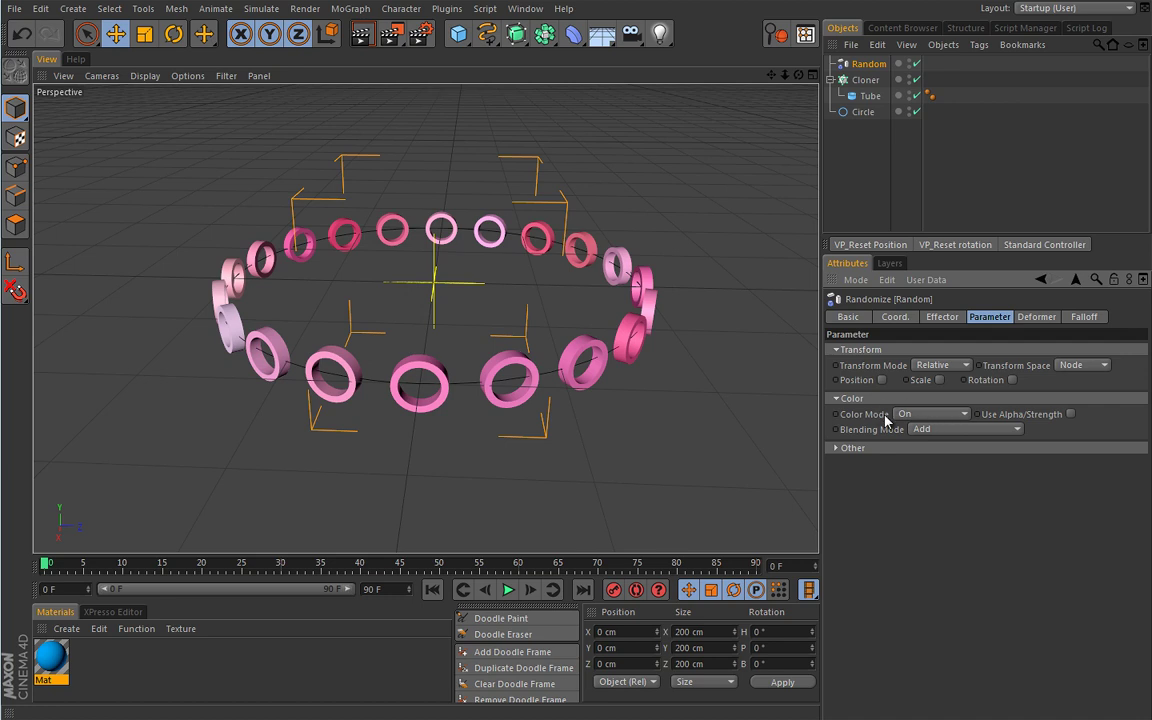
pyautogui.click(942, 317)
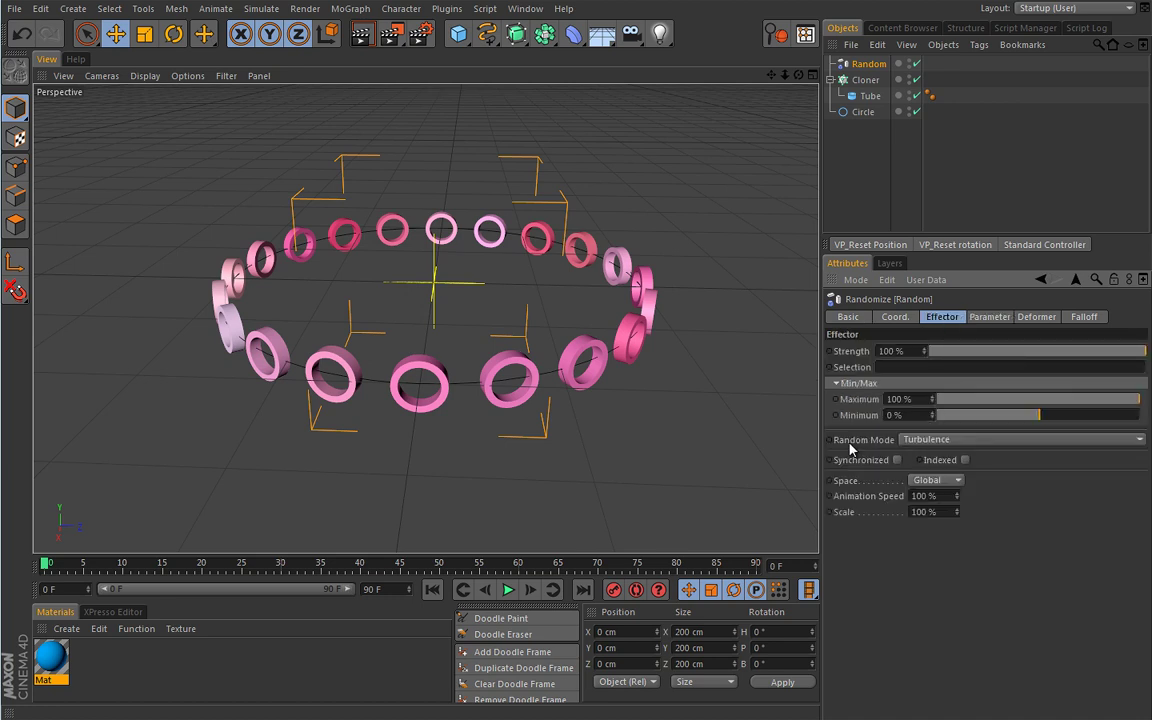
pyautogui.click(905, 440)
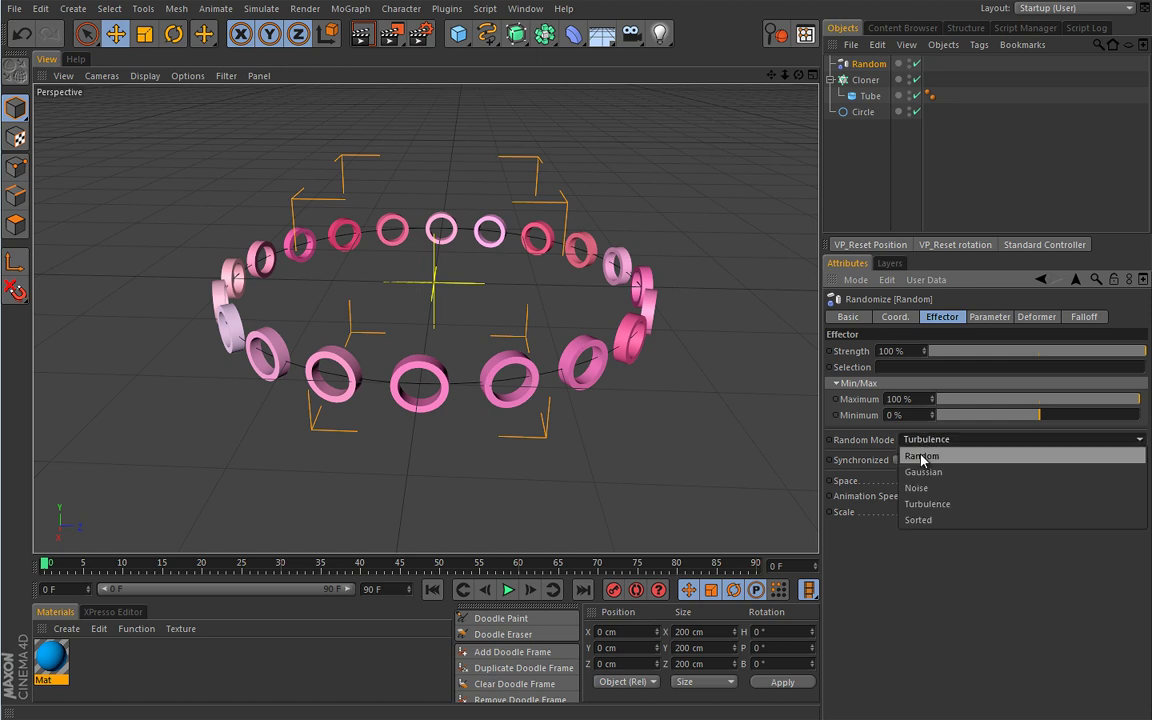
pyautogui.click(928, 486)
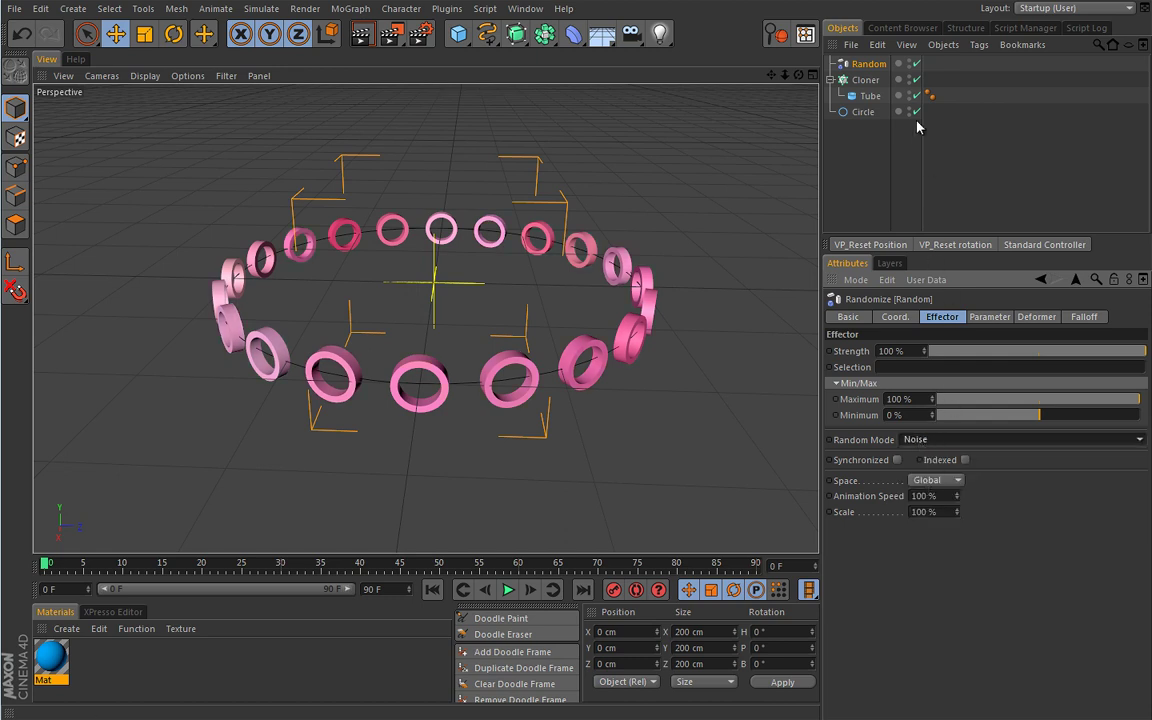
# Set the Random effector's Blending Mode to Default and review its effector and color settings.
pyautogui.click(984, 317)
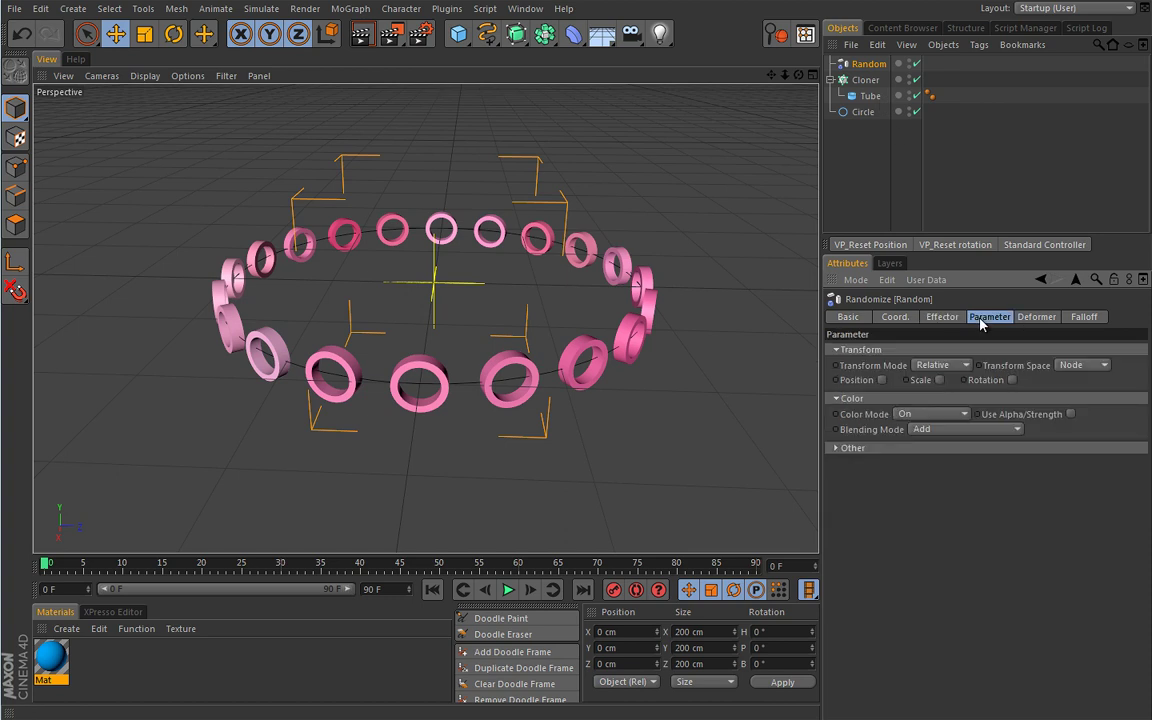
pyautogui.click(945, 430)
pyautogui.click(932, 442)
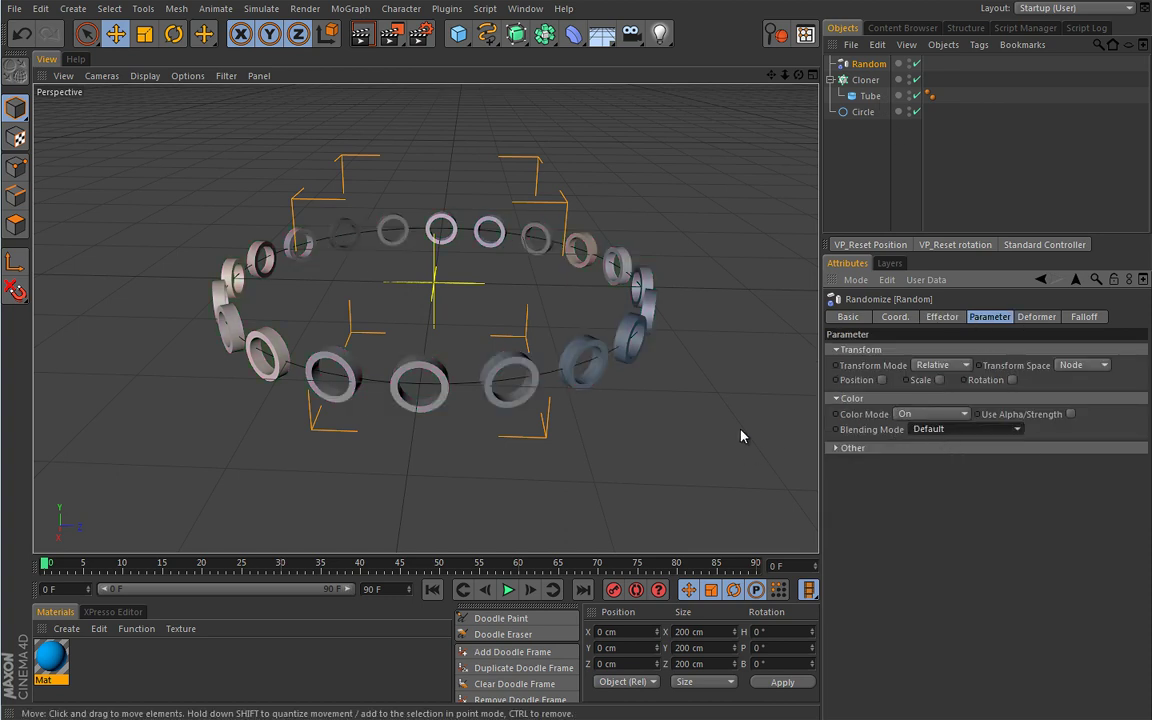
pyautogui.click(948, 318)
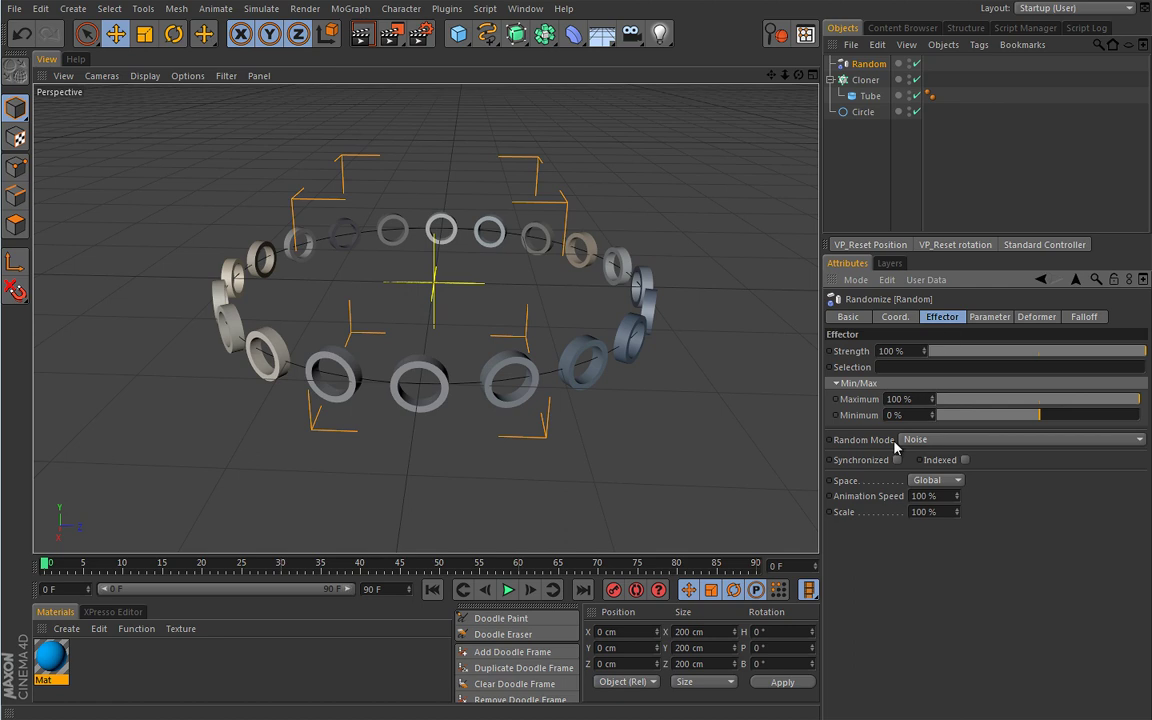
pyautogui.click(989, 316)
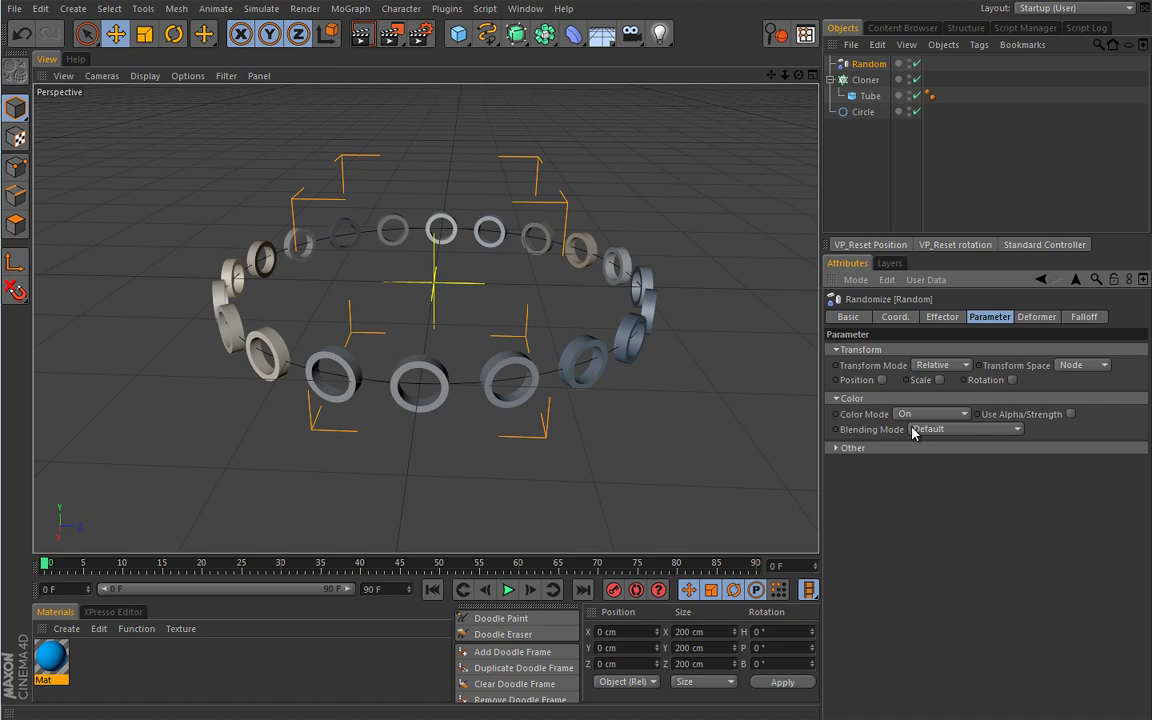
# Set the Cloner's transform color to the light blue swatch (RGB 0, 172, 246).
pyautogui.click(866, 80)
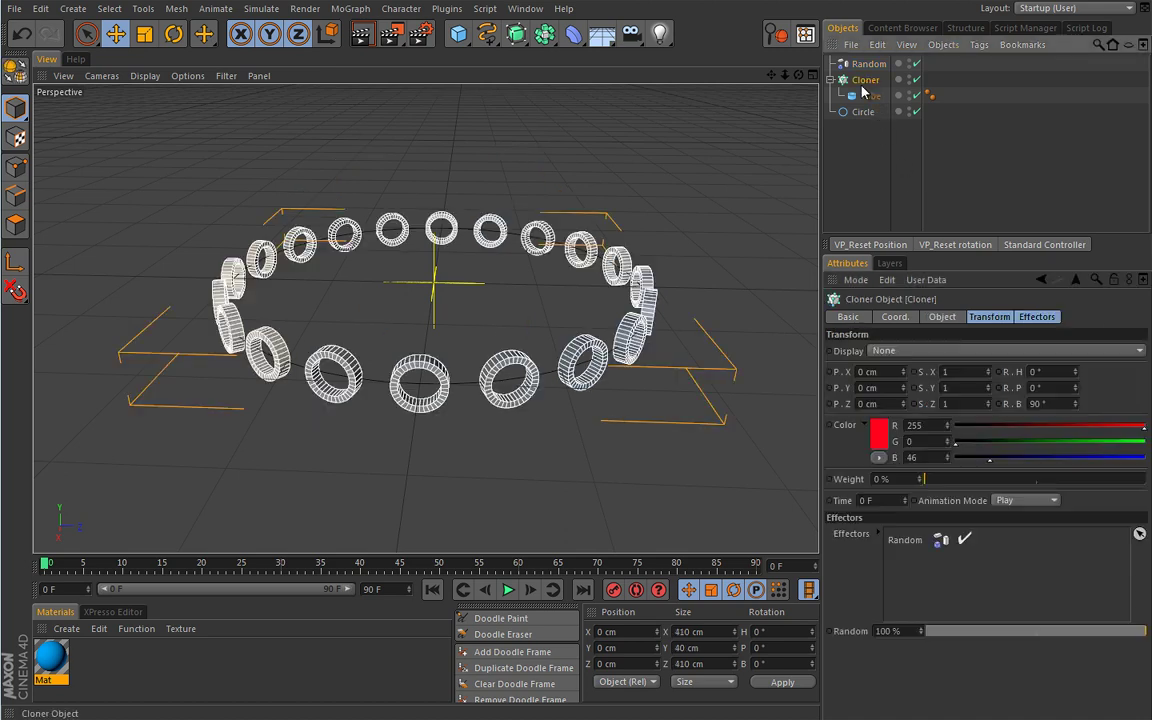
pyautogui.click(880, 432)
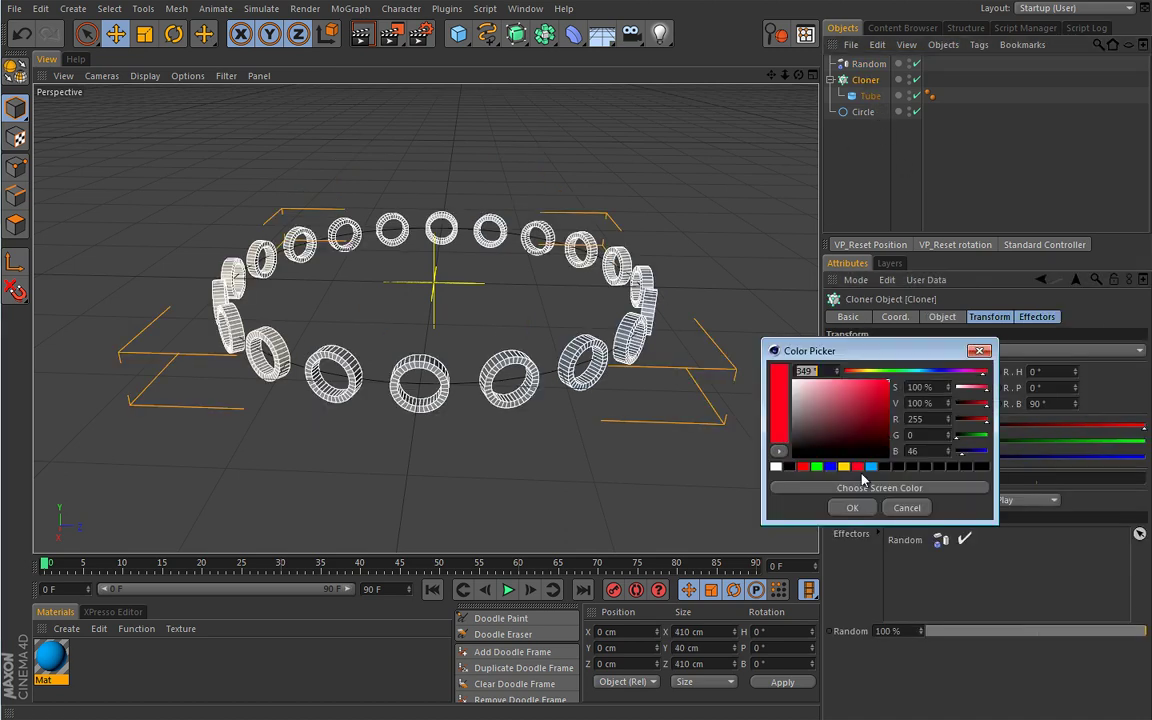
pyautogui.click(871, 466)
pyautogui.click(850, 508)
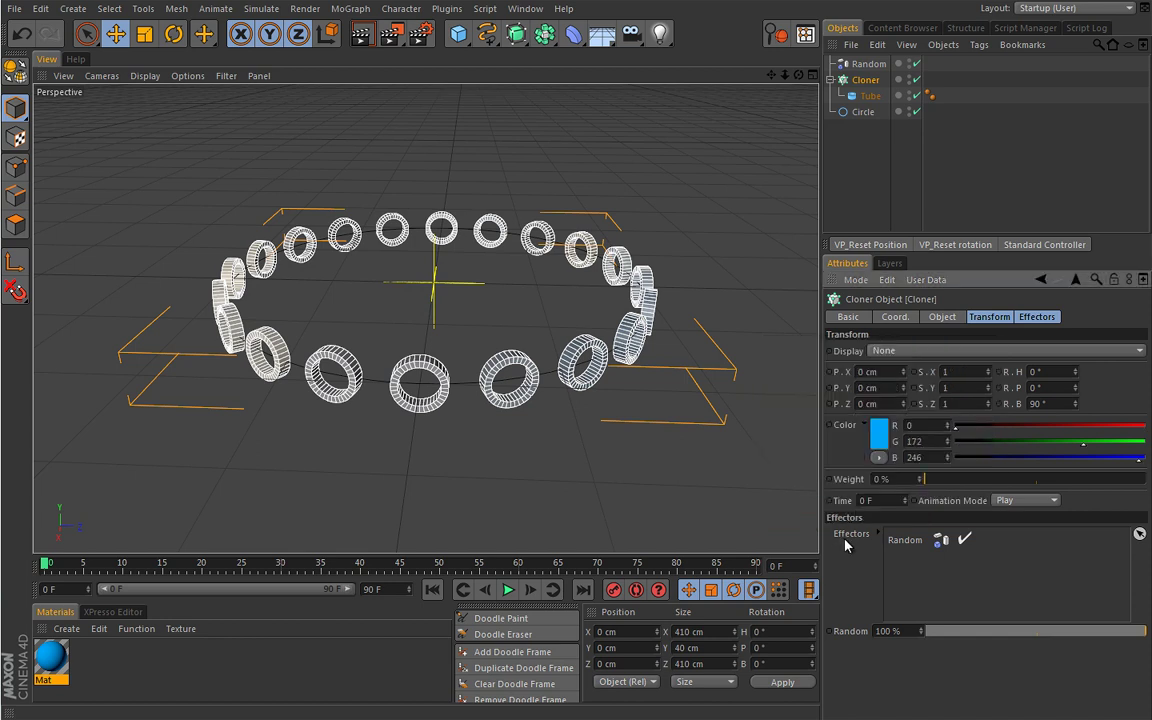
# Compare different color blending modes on the Random effector over the light blue base color and settle on Add.
pyautogui.click(866, 64)
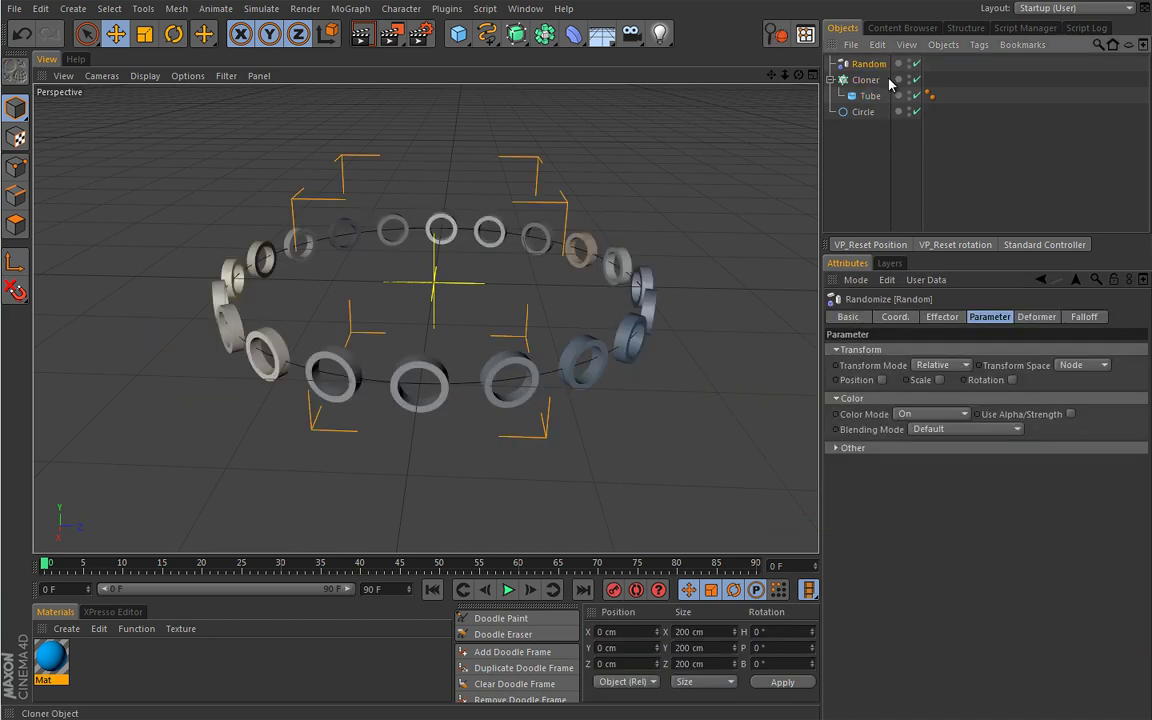
pyautogui.click(940, 430)
pyautogui.click(950, 461)
pyautogui.click(982, 432)
pyautogui.click(956, 477)
pyautogui.click(972, 432)
pyautogui.click(955, 461)
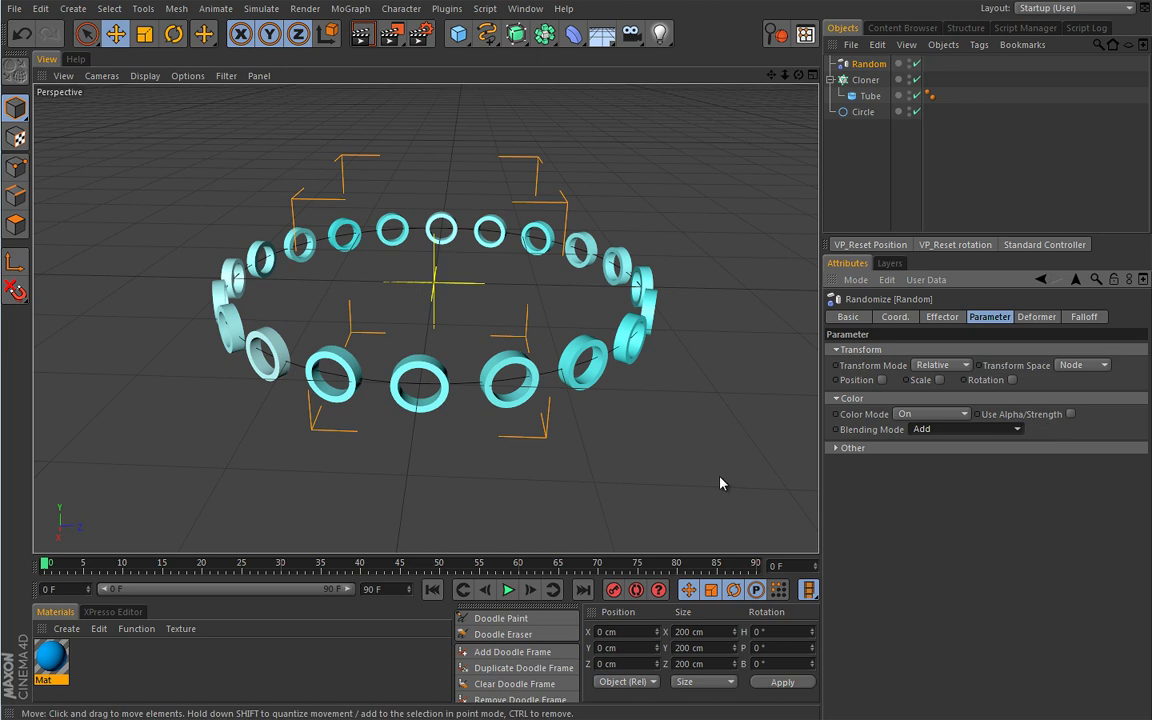
# Set the Cloner's transform color to neutral gray with 0% saturation and 50% value.
pyautogui.click(866, 79)
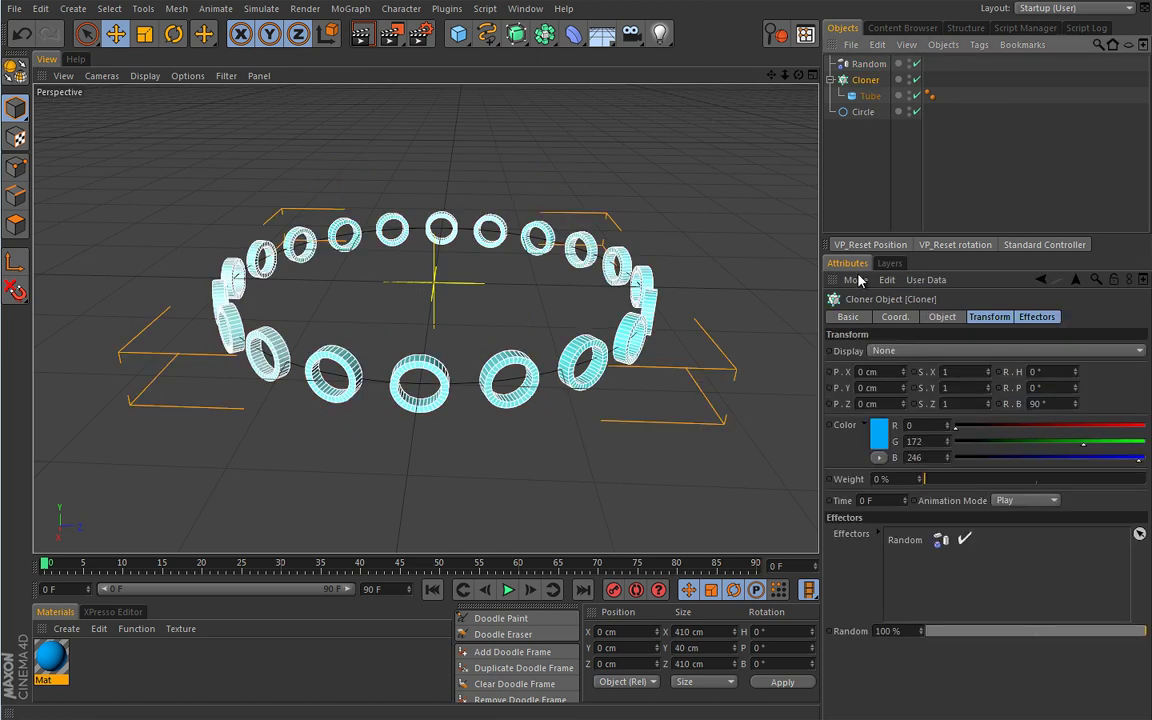
pyautogui.click(880, 440)
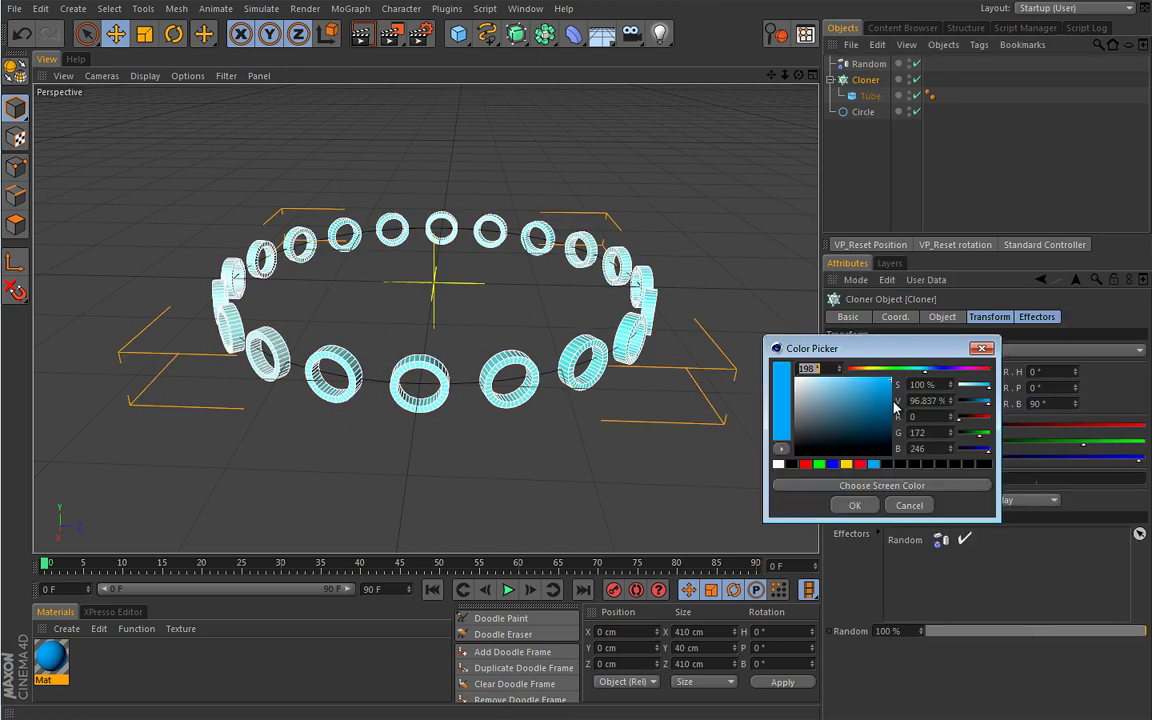
pyautogui.doubleClick(920, 400)
pyautogui.write('50')
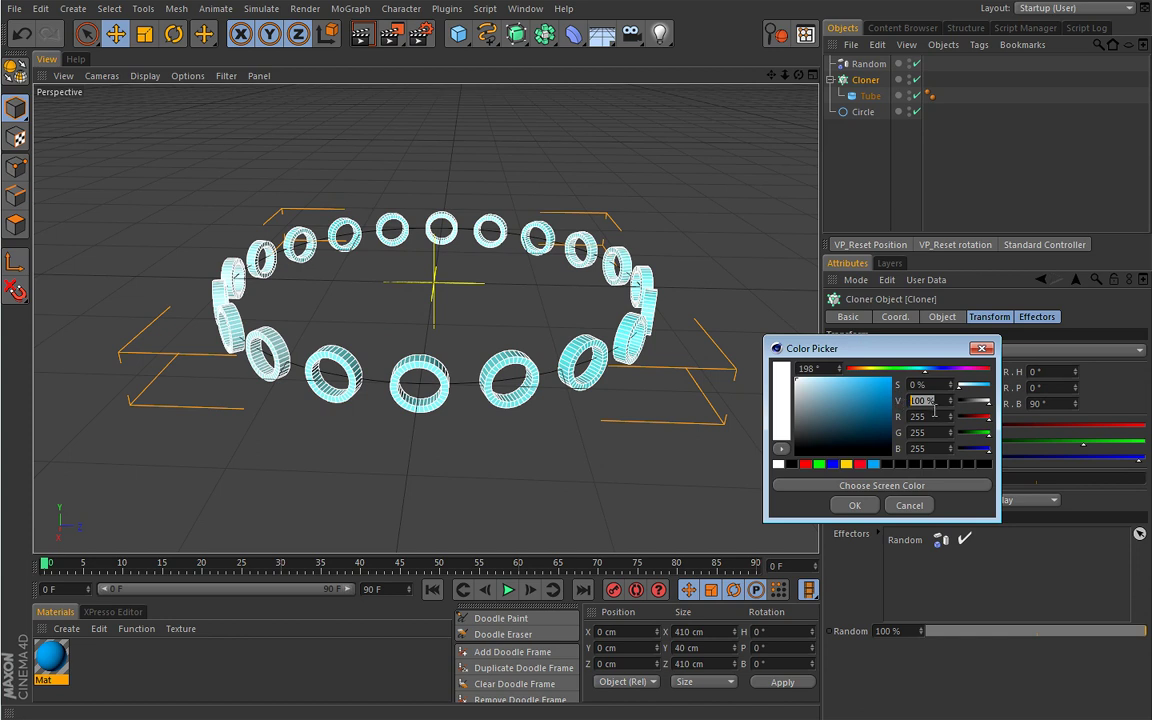
pyautogui.click(854, 505)
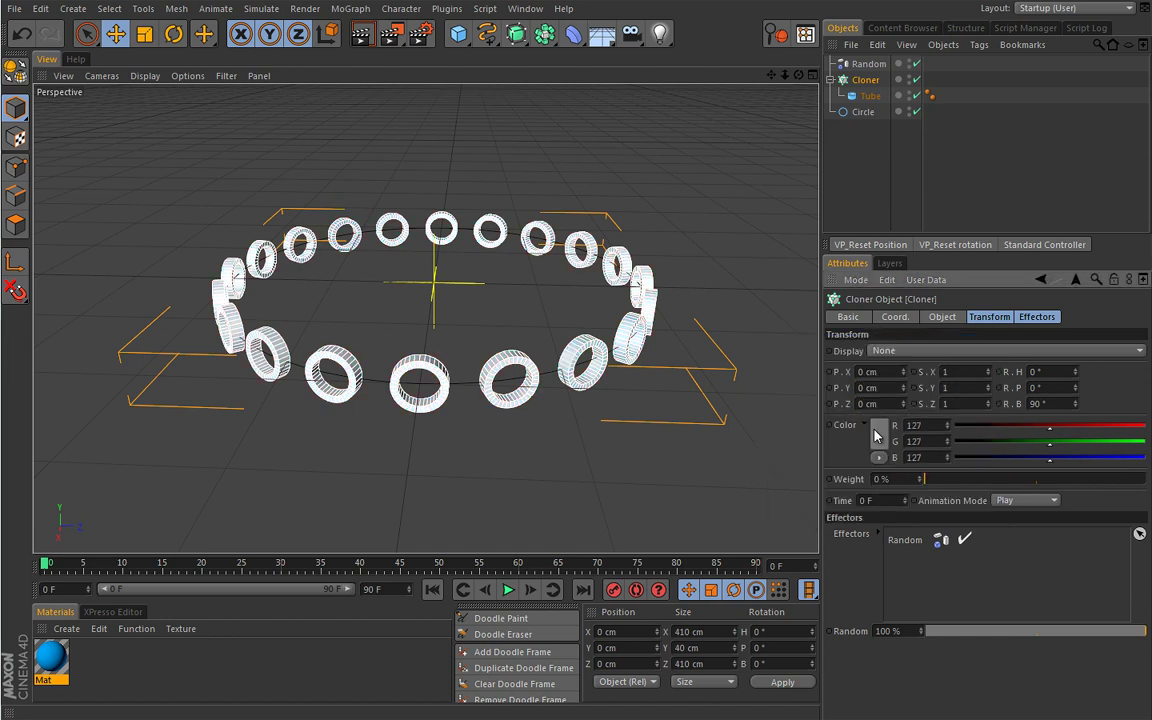
# Apply the blue material Mat to the Cloner.
pyautogui.click(857, 165)
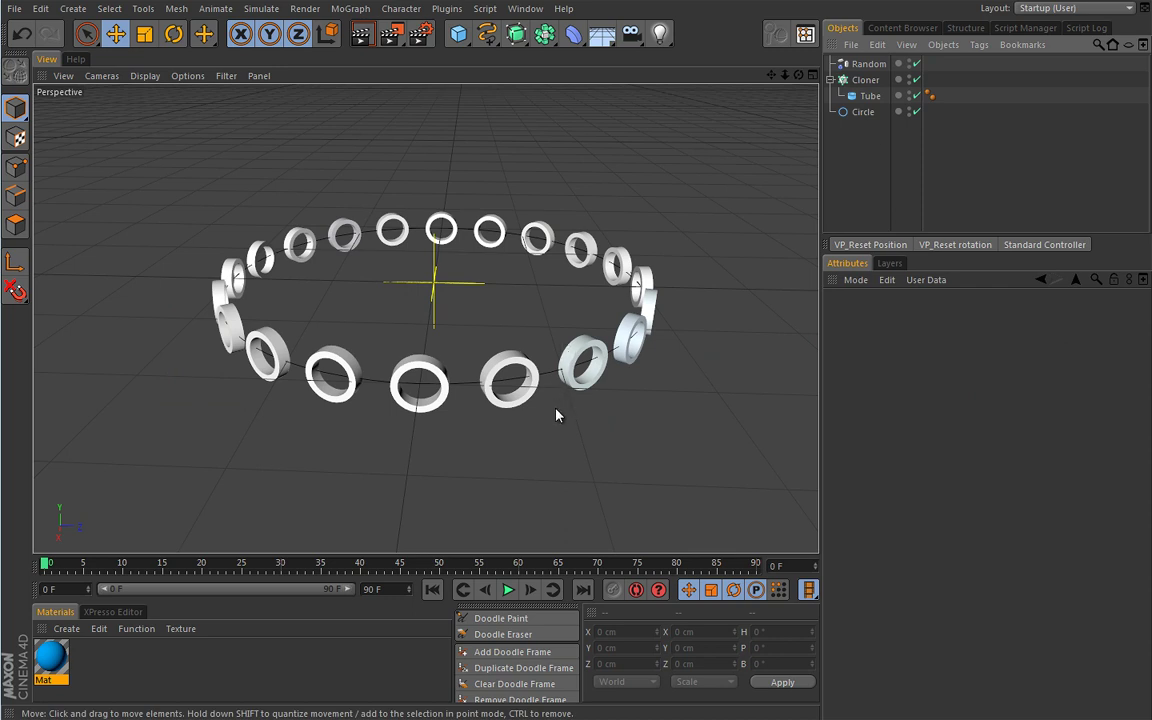
pyautogui.click(871, 65)
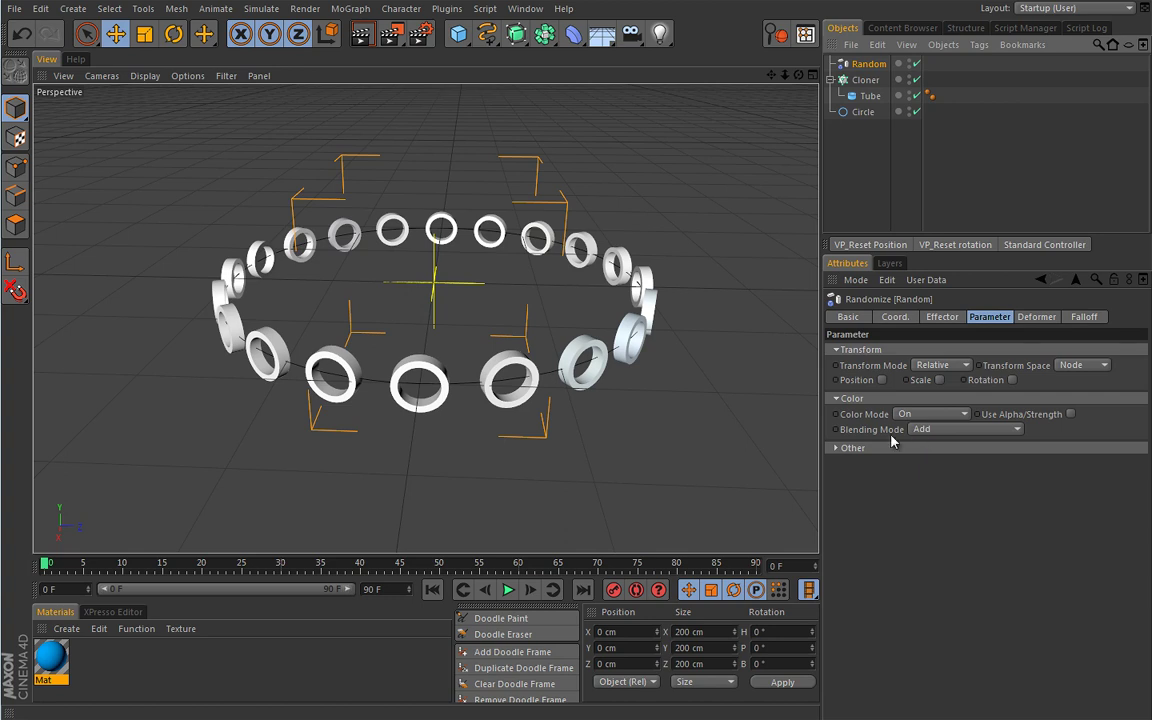
pyautogui.moveTo(138, 644); pyautogui.dragTo(876, 77)
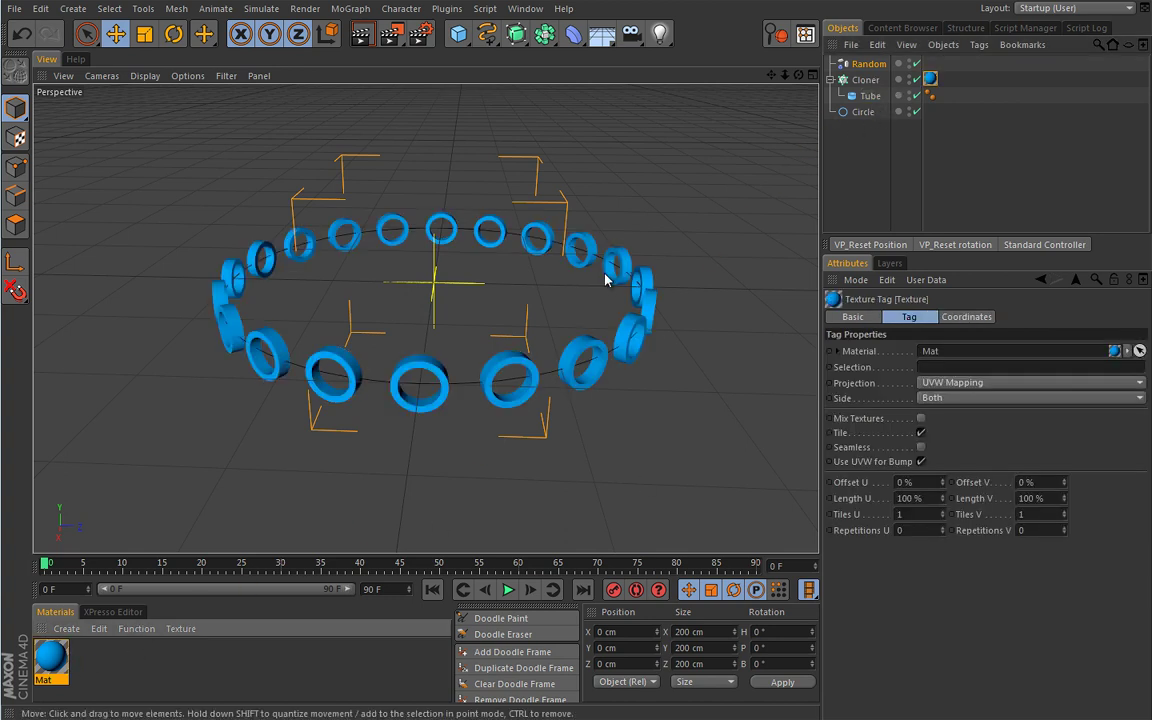
# Play the animation to check the clones' color against the Random effector and Cloner settings, and return to the first frame.
pyautogui.click(869, 63)
pyautogui.click(508, 590)
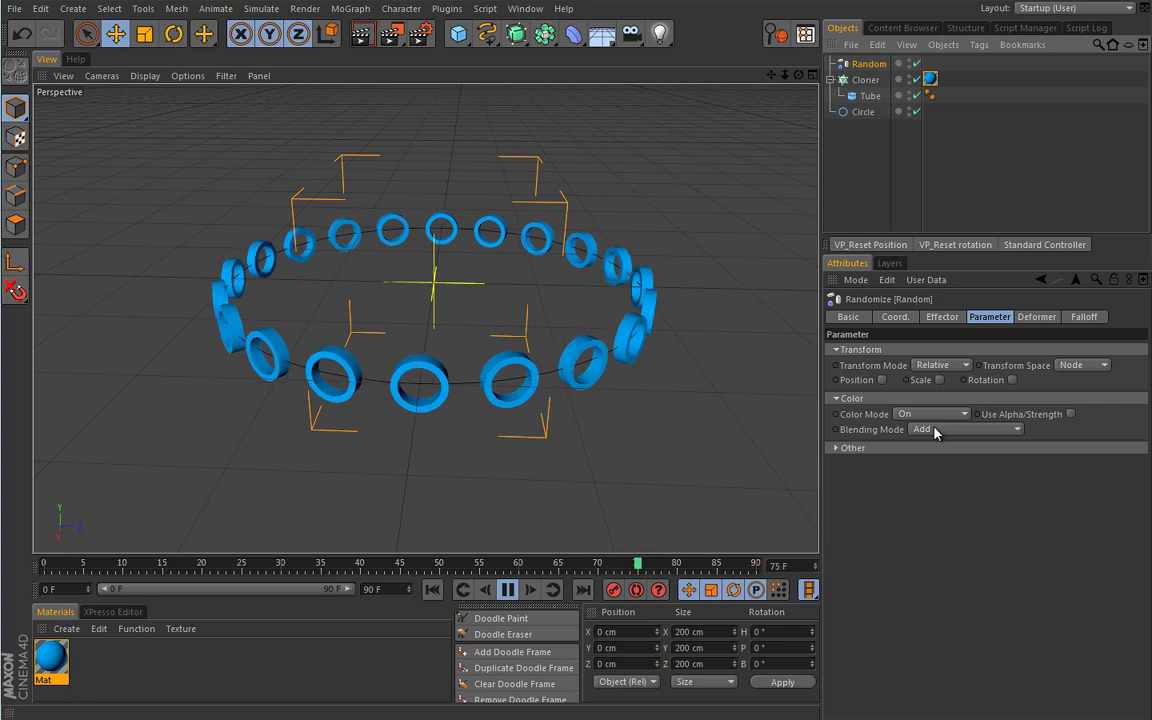
pyautogui.click(866, 79)
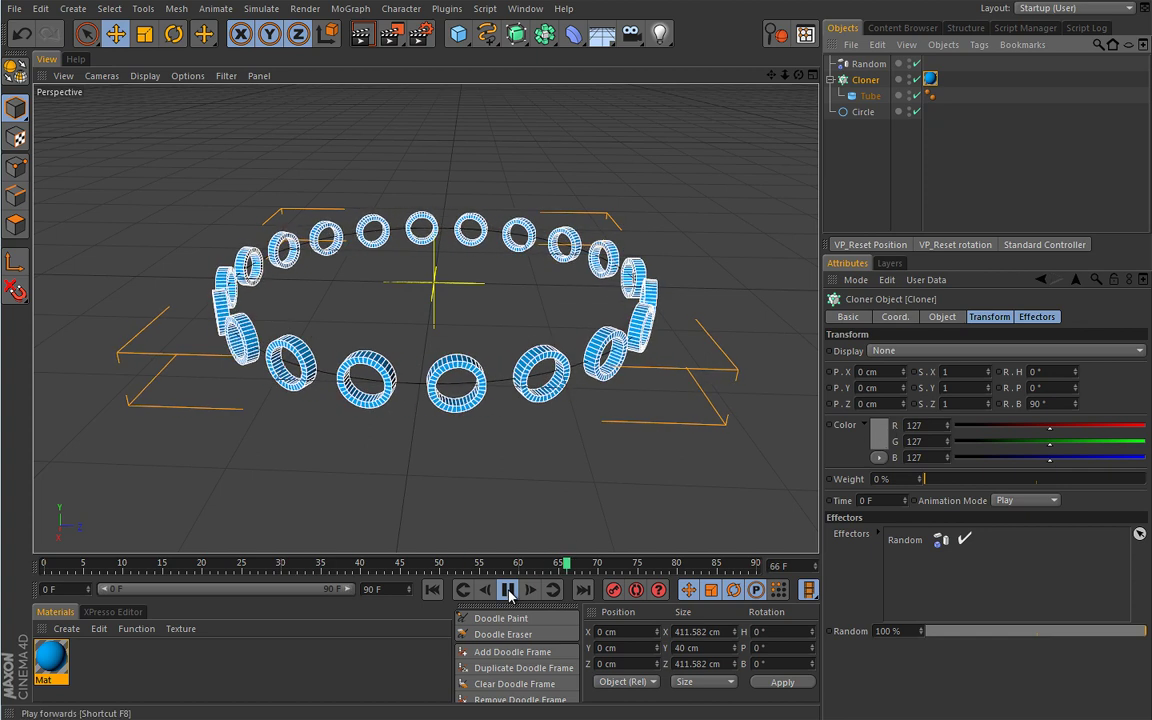
pyautogui.click(432, 589)
pyautogui.click(857, 160)
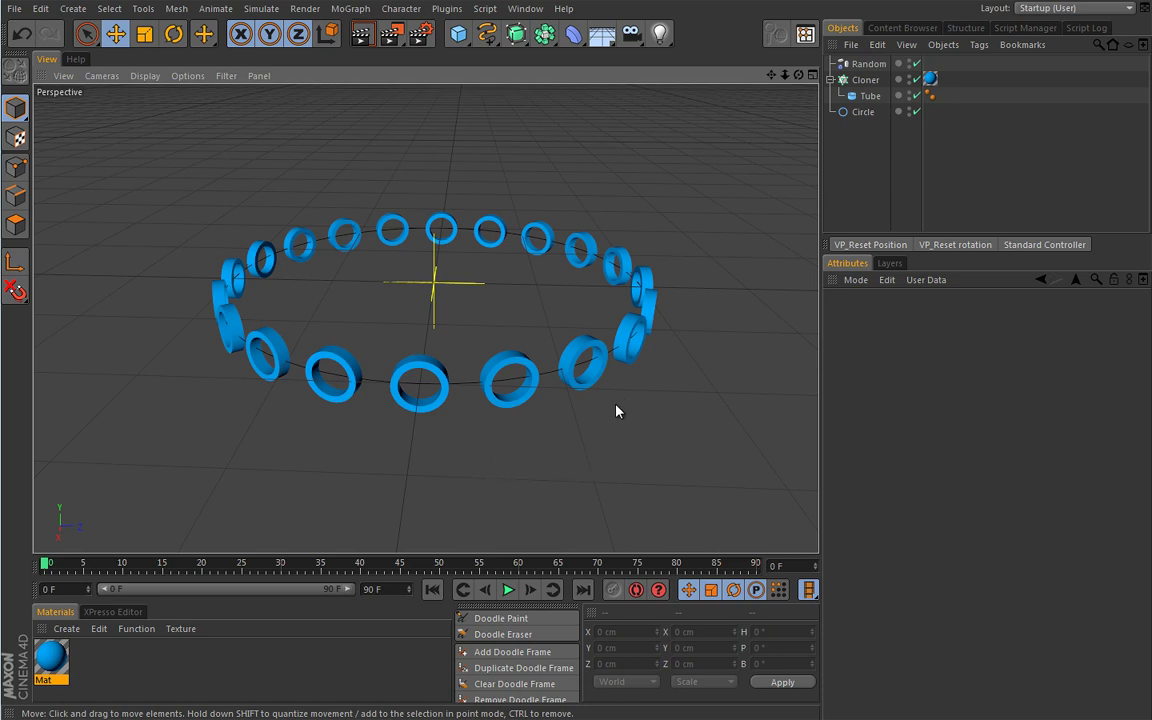
# Load the MoGraph Color Shader as the texture in the Color channel of material Mat.
pyautogui.click(67, 668)
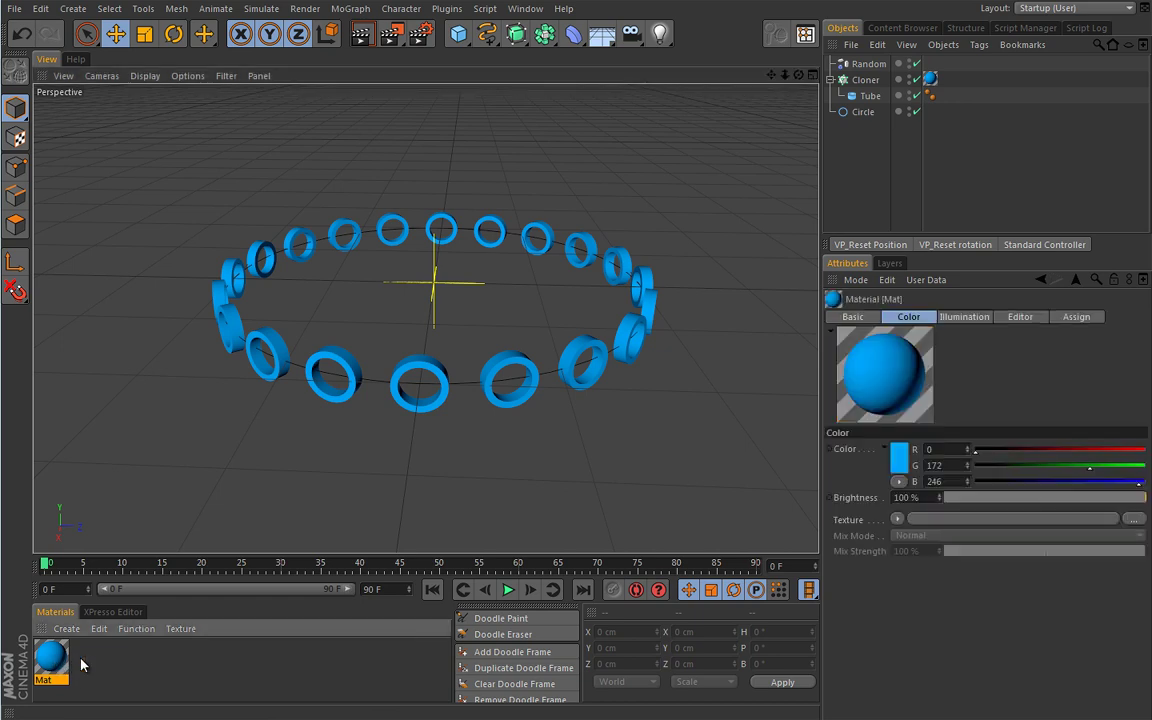
pyautogui.click(898, 519)
pyautogui.moveTo(940, 458)
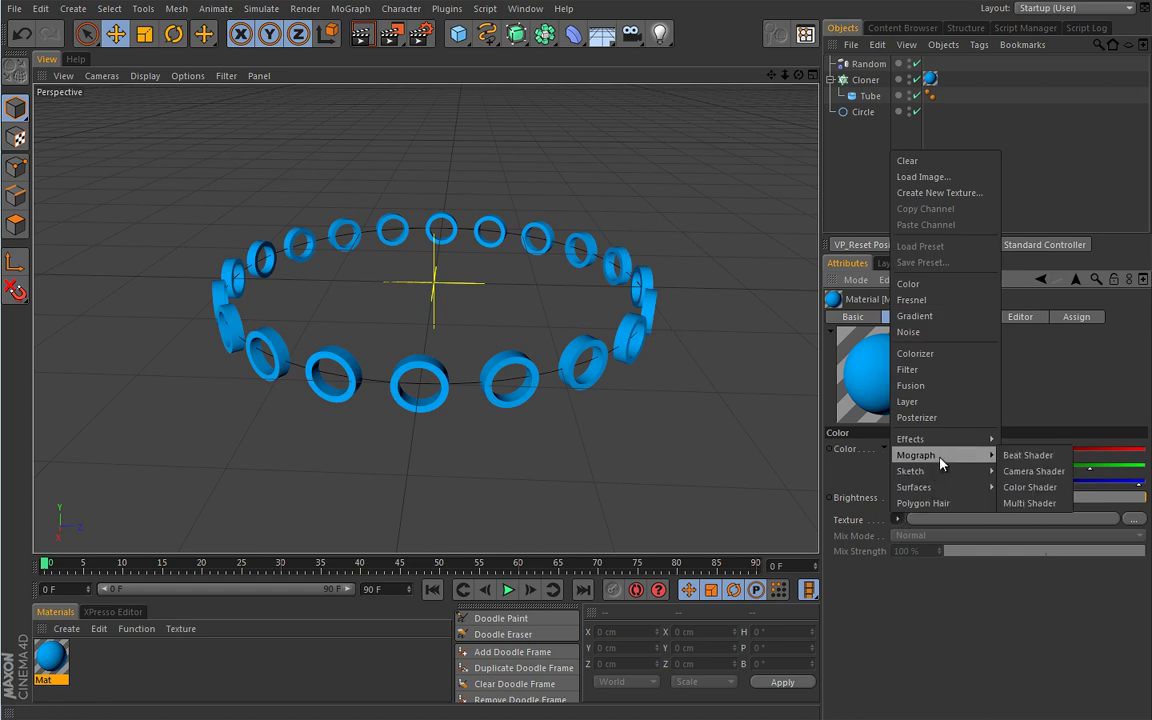
pyautogui.click(1026, 486)
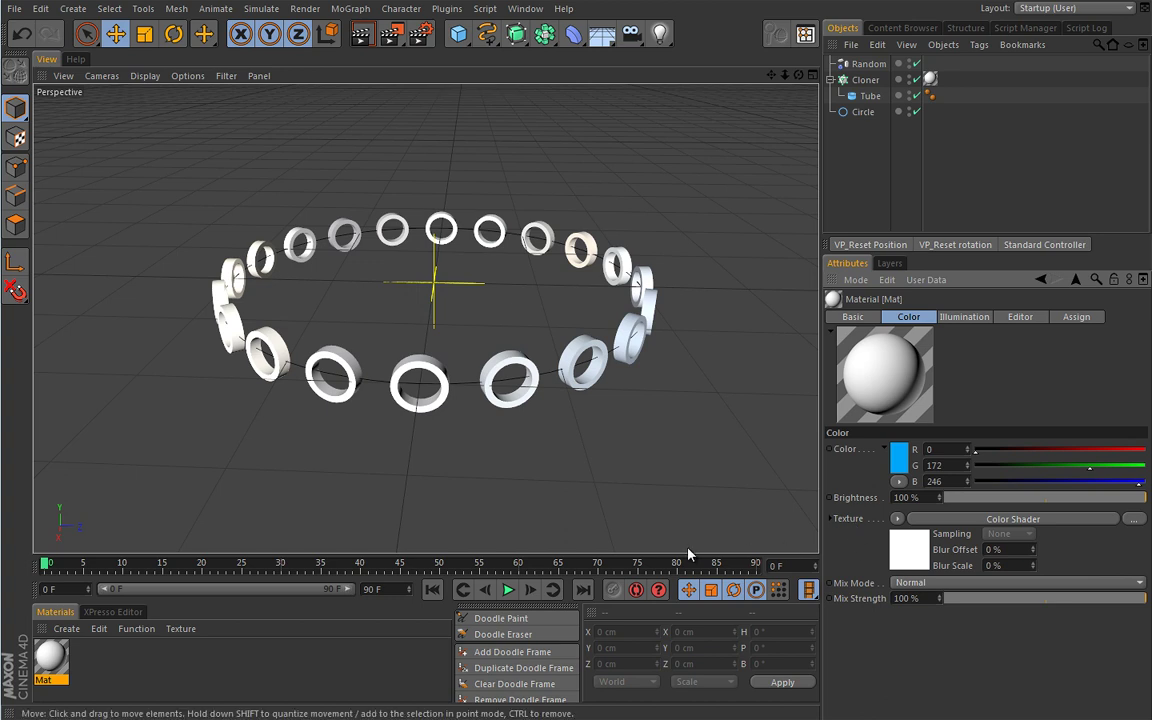
# During playback, compare the Random effector's color blending modes, including Subtract and Multiply, on the shaded clones and return to Add.
pyautogui.click(509, 589)
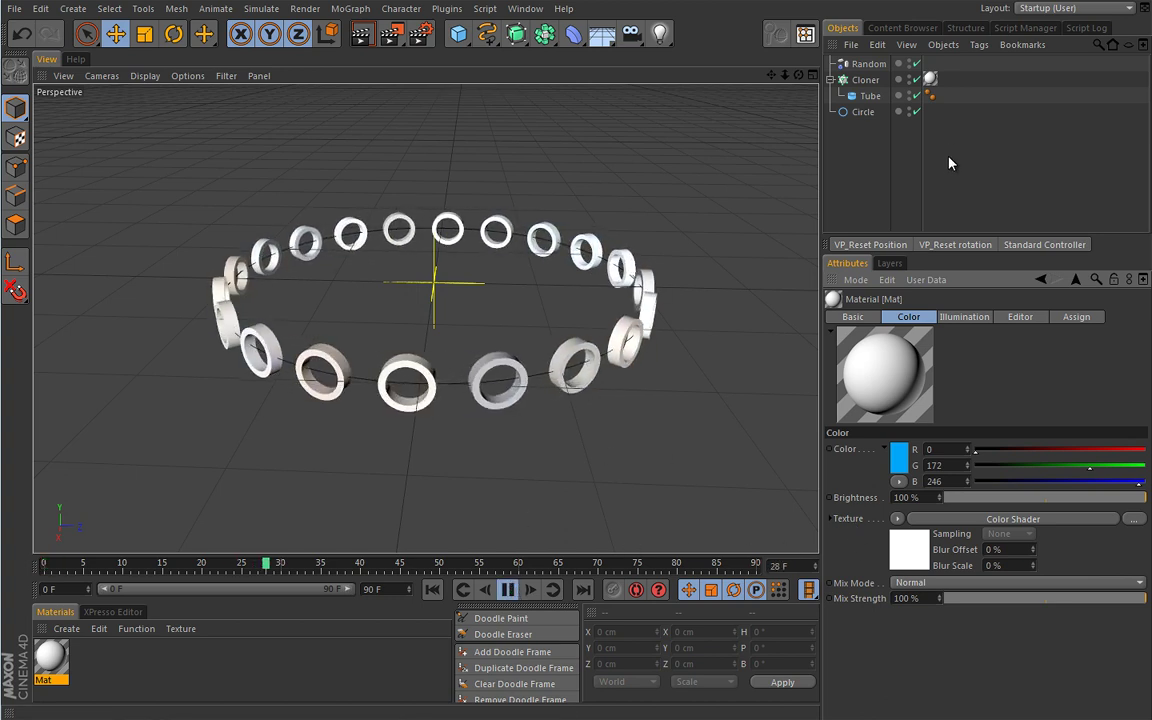
pyautogui.click(866, 63)
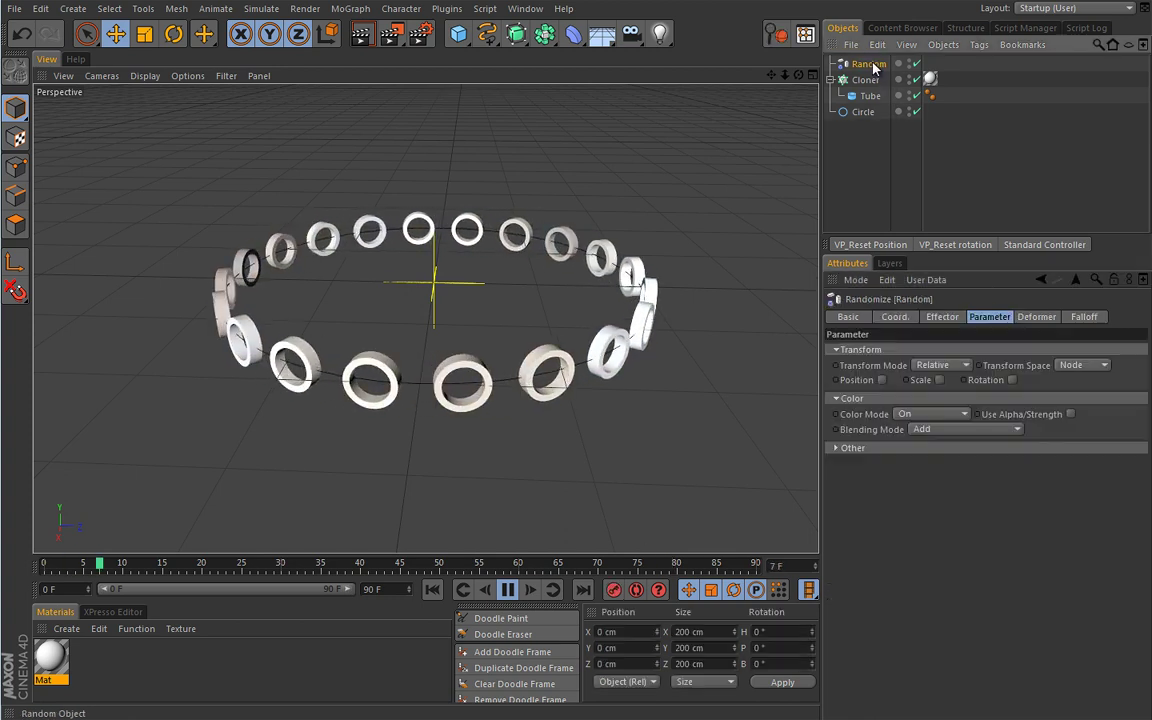
pyautogui.click(933, 429)
pyautogui.click(938, 479)
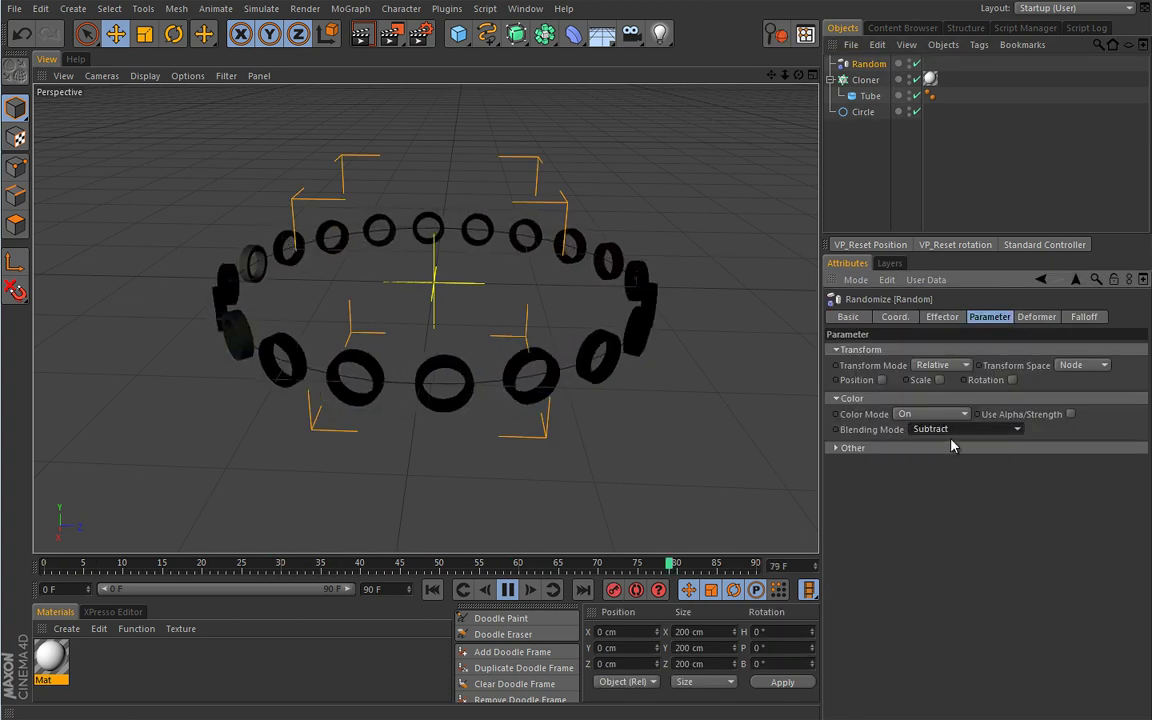
pyautogui.click(948, 430)
pyautogui.click(940, 494)
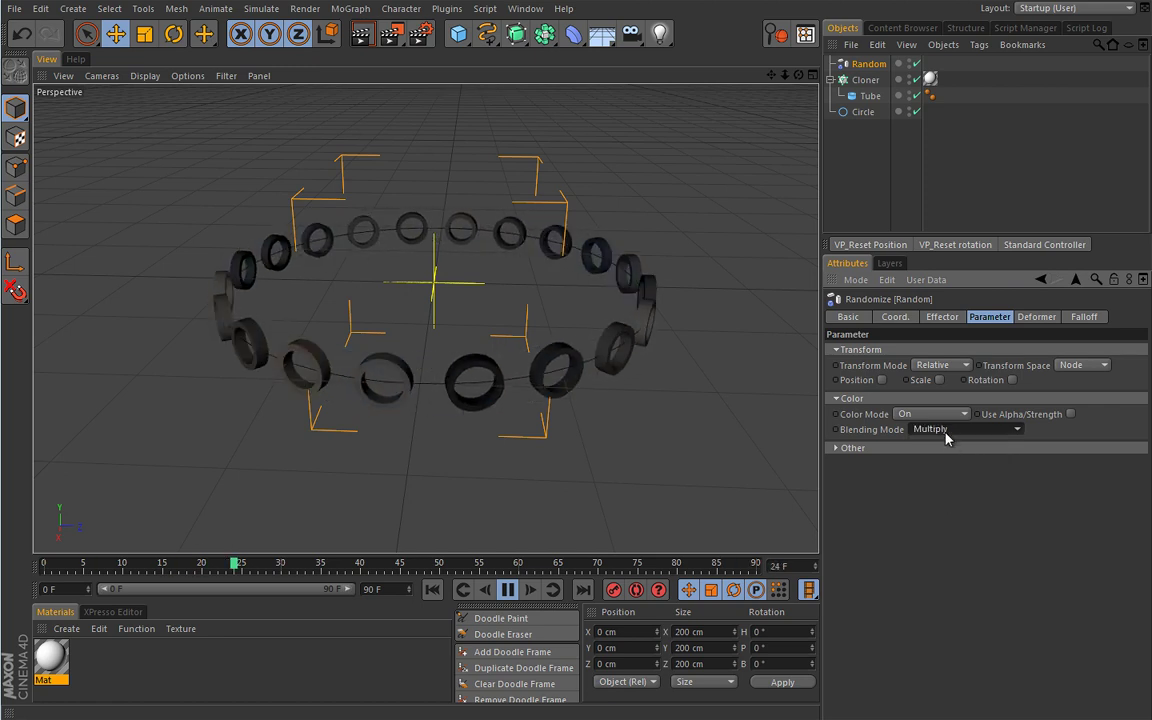
pyautogui.click(945, 431)
pyautogui.click(938, 450)
pyautogui.click(941, 429)
pyautogui.click(930, 461)
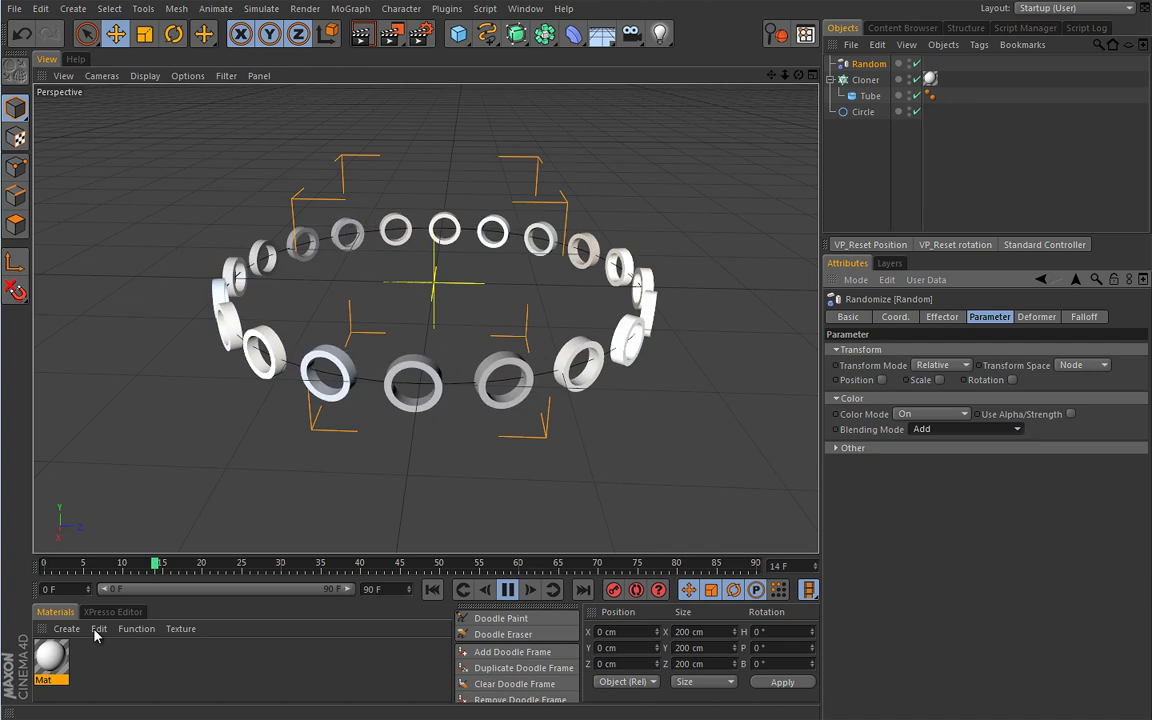
# Set the texture mix mode of Mat's Color channel to Multiply, and stop playback at the first frame.
pyautogui.click(50, 657)
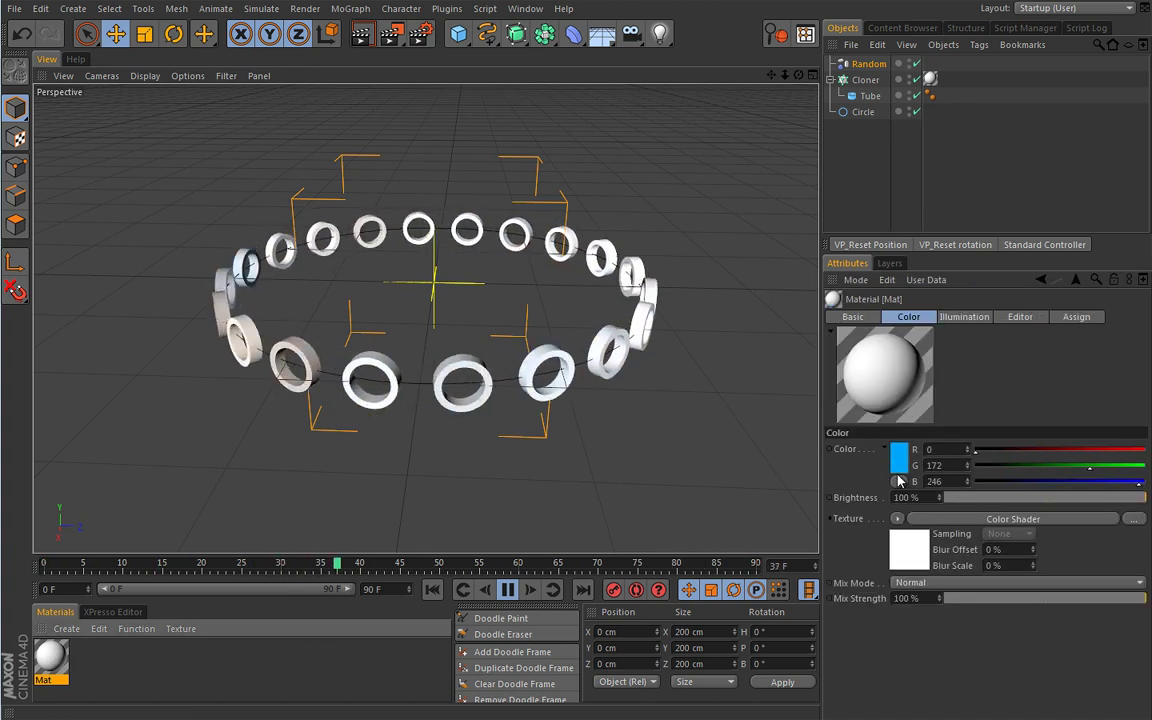
pyautogui.click(919, 584)
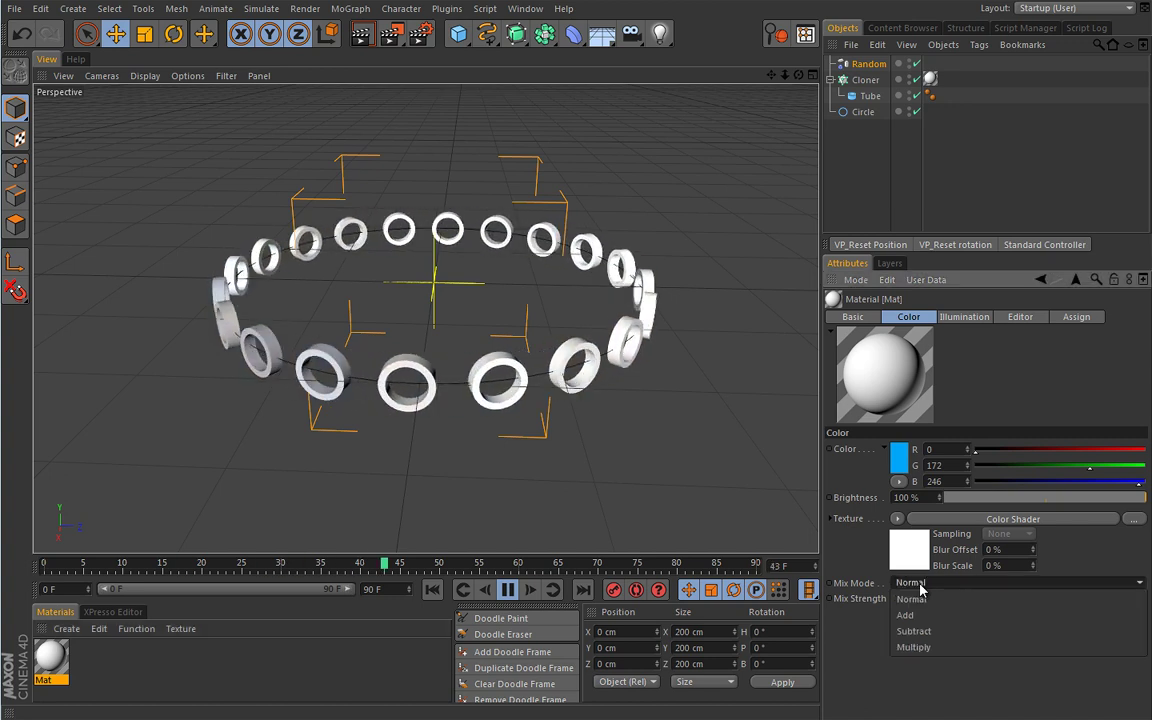
pyautogui.click(922, 648)
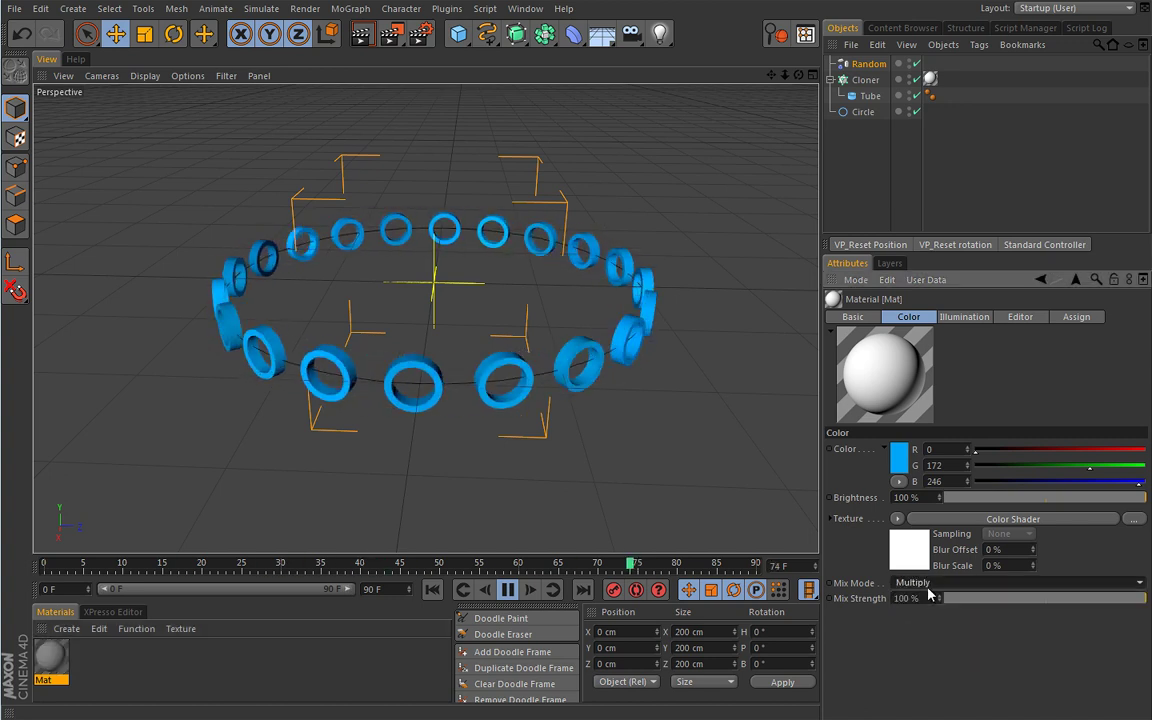
pyautogui.click(507, 590)
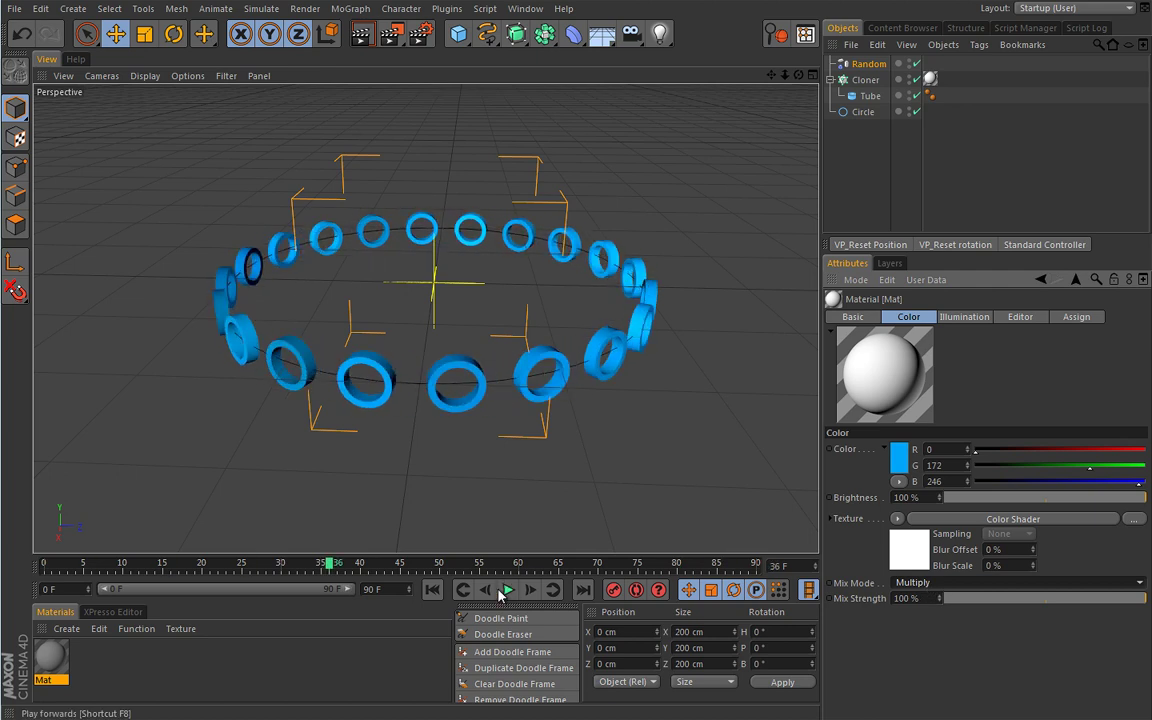
pyautogui.click(434, 590)
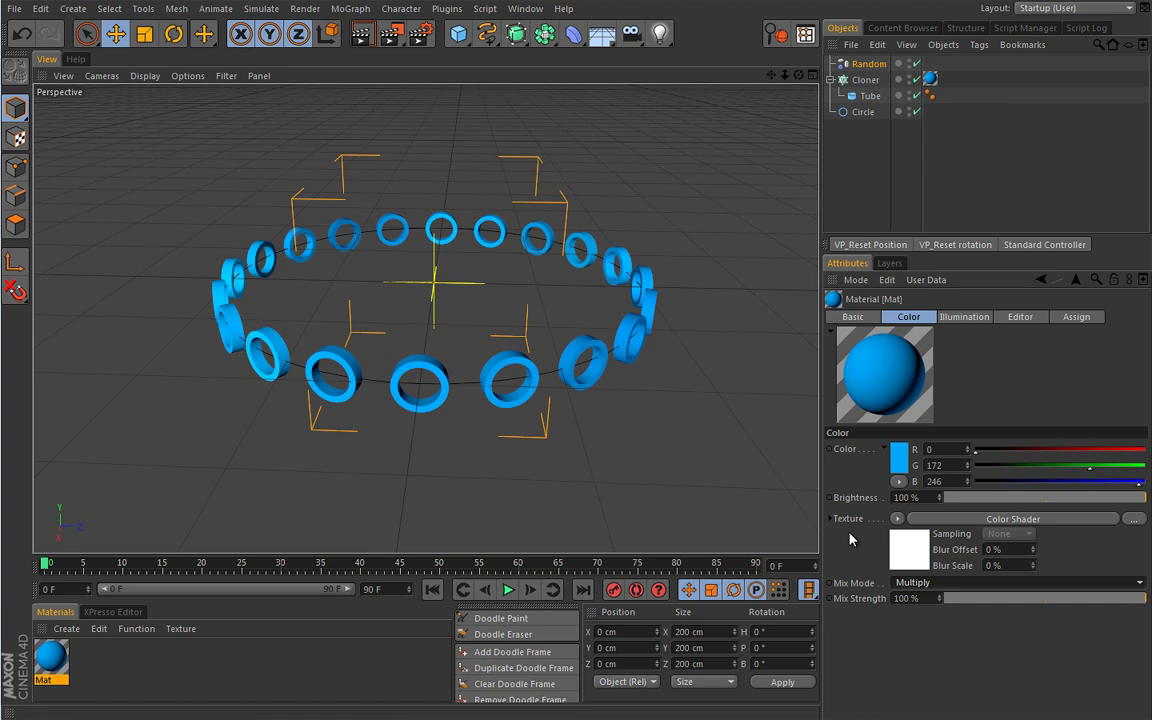
# Open material Mat in the Material Editor and move the editor window clear of the clones.
pyautogui.doubleClick(51, 656)
pyautogui.moveTo(309, 20); pyautogui.dragTo(262, 469)
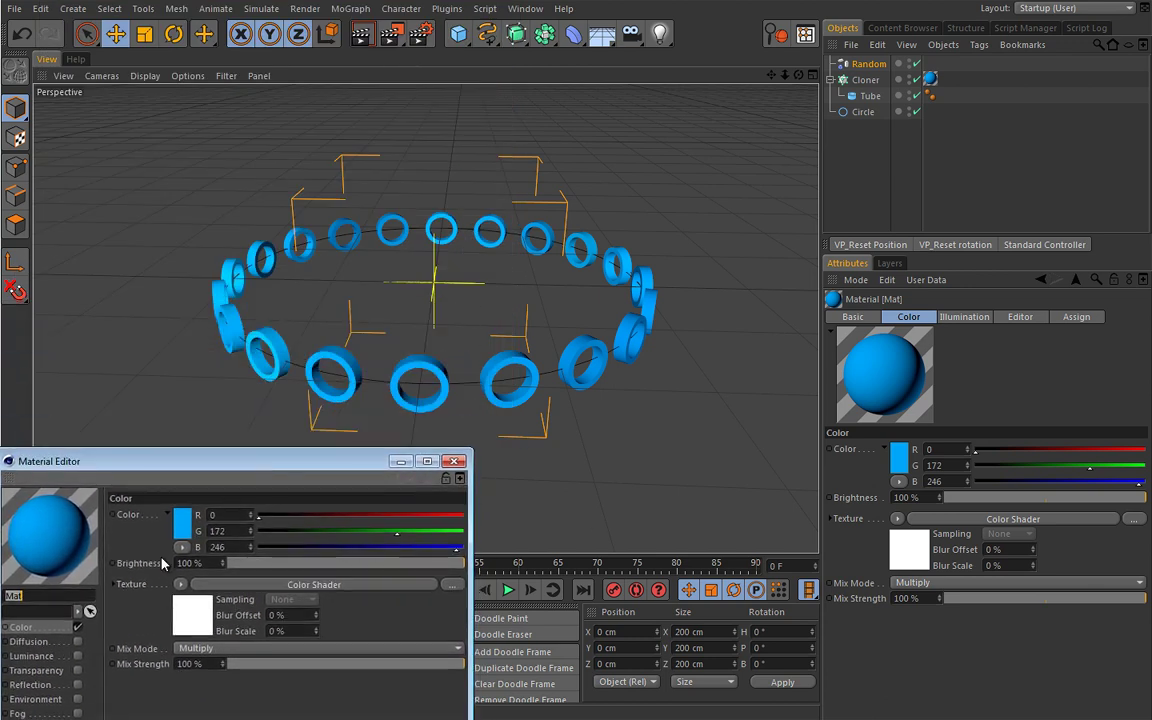
# Try Mat's Luminance channel with its texture cleared, disable Luminance again and return to the Color channel.
pyautogui.click(78, 656)
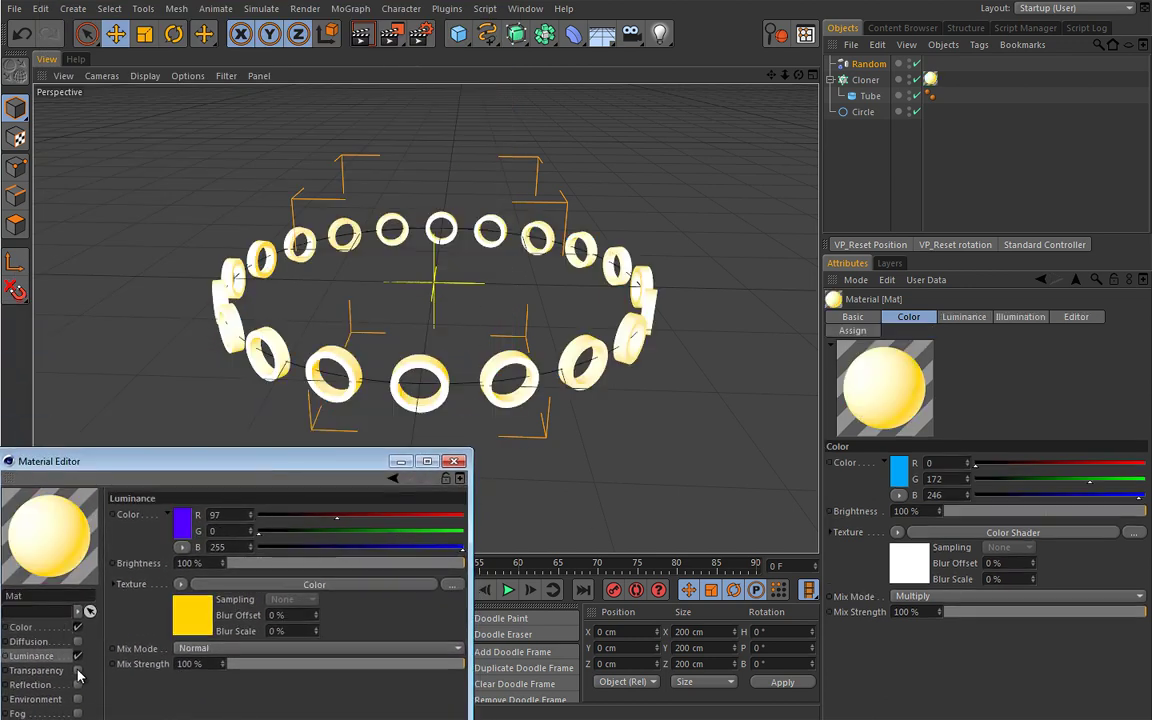
pyautogui.click(180, 584)
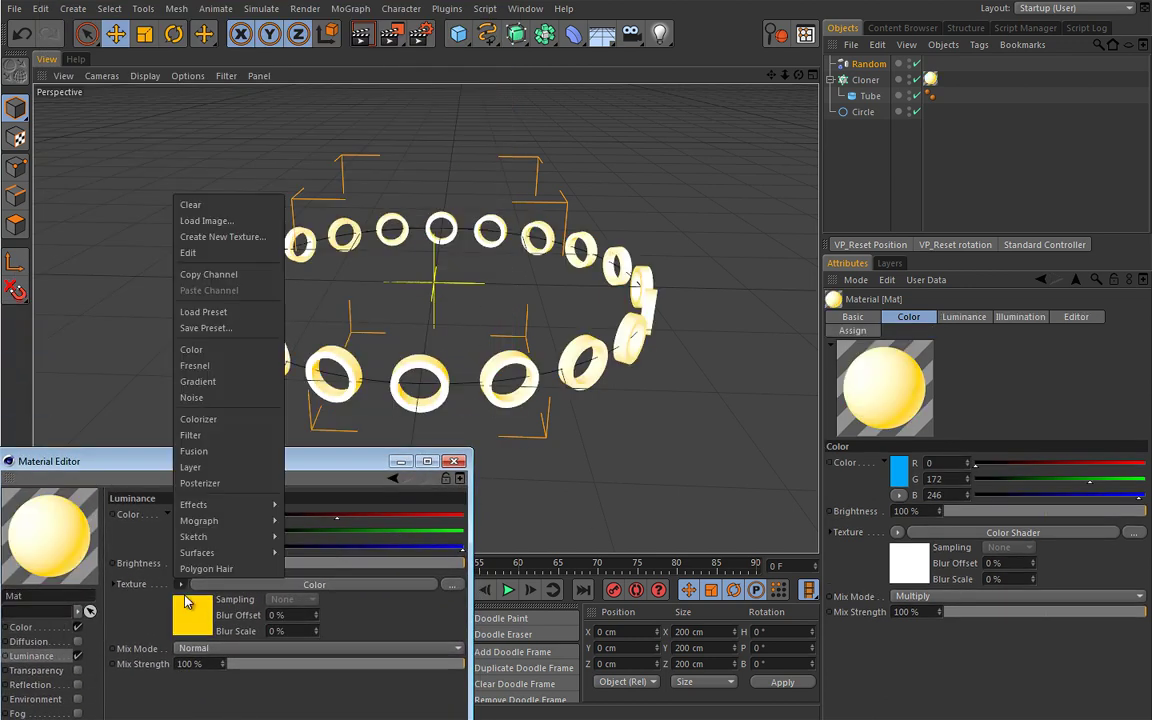
pyautogui.click(192, 205)
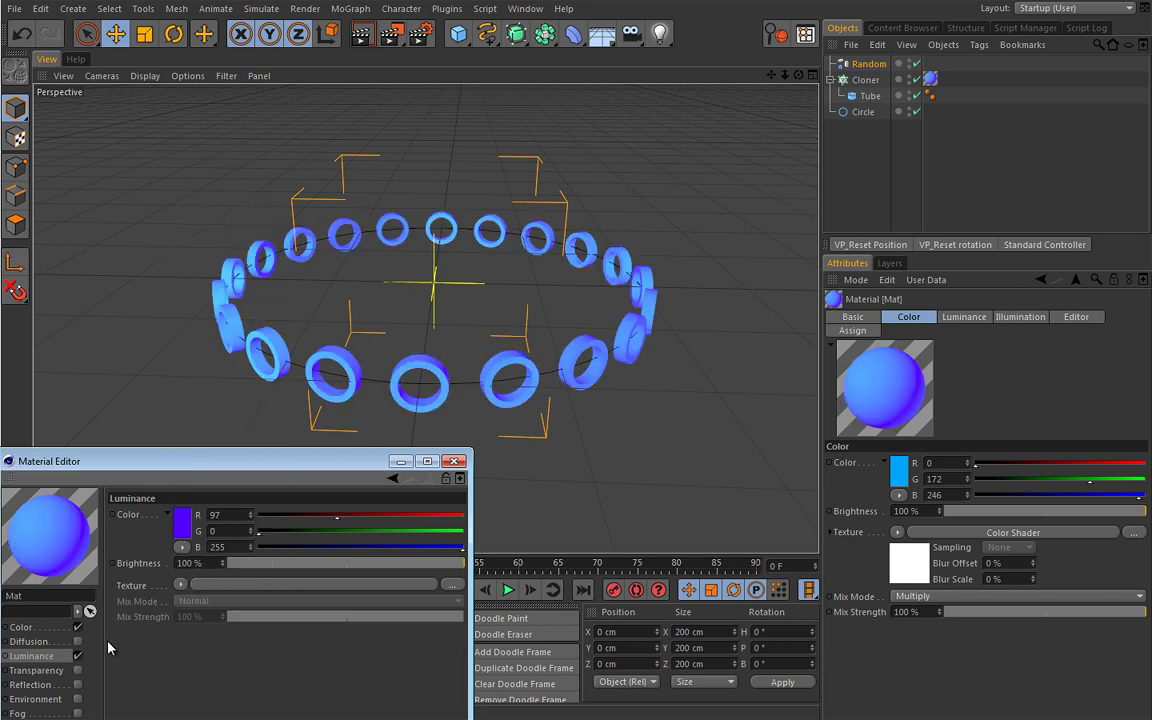
pyautogui.click(78, 655)
pyautogui.click(20, 627)
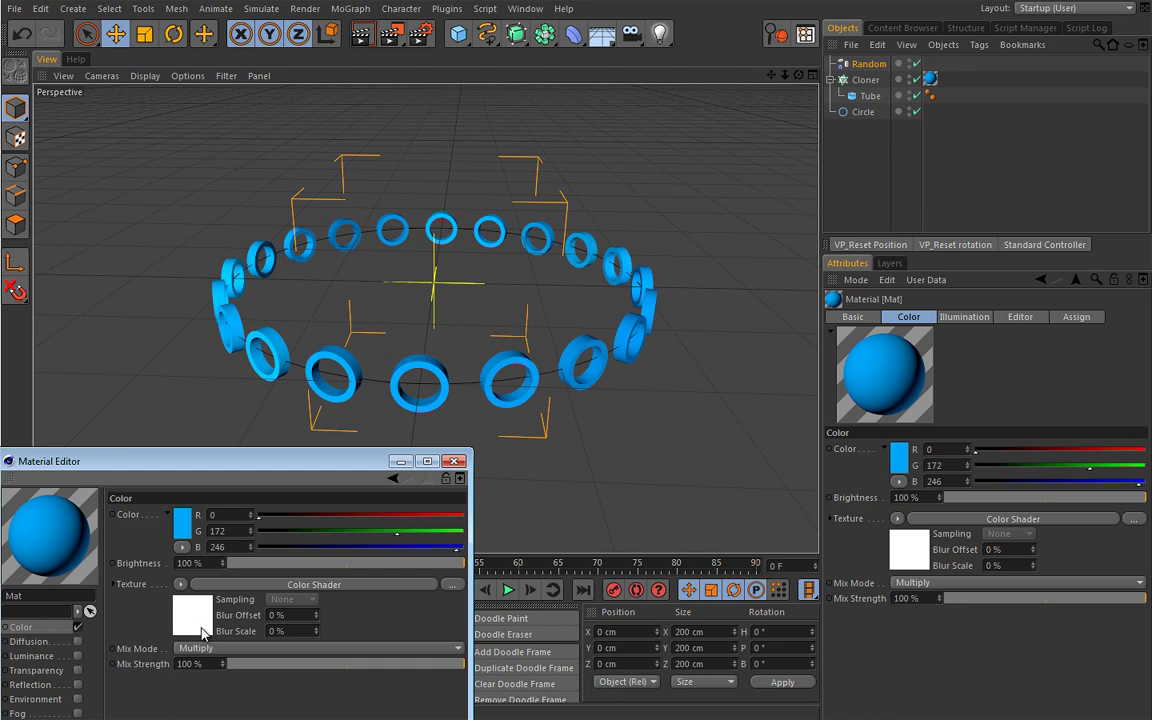
# Rearrange the Material Editor window to show all channels, and set the Color channel's mix mode to Normal.
pyautogui.moveTo(271, 475); pyautogui.dragTo(361, 181)
pyautogui.moveTo(482, 587); pyautogui.dragTo(397, 545)
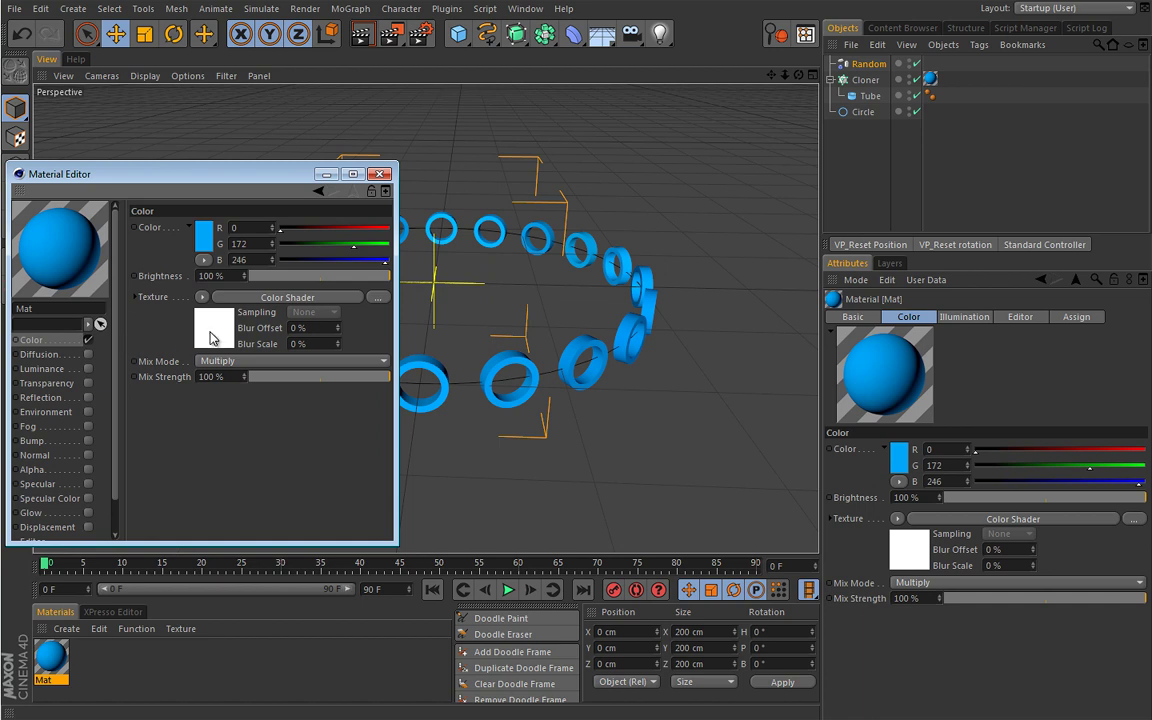
pyautogui.click(218, 361)
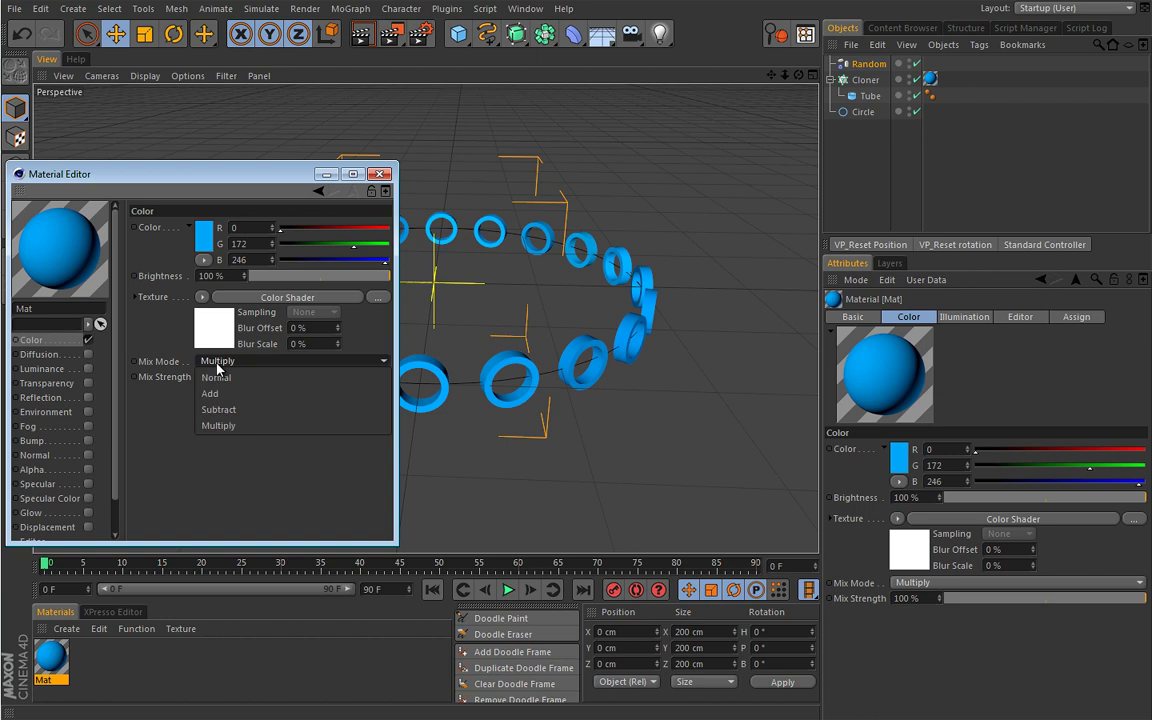
pyautogui.click(217, 379)
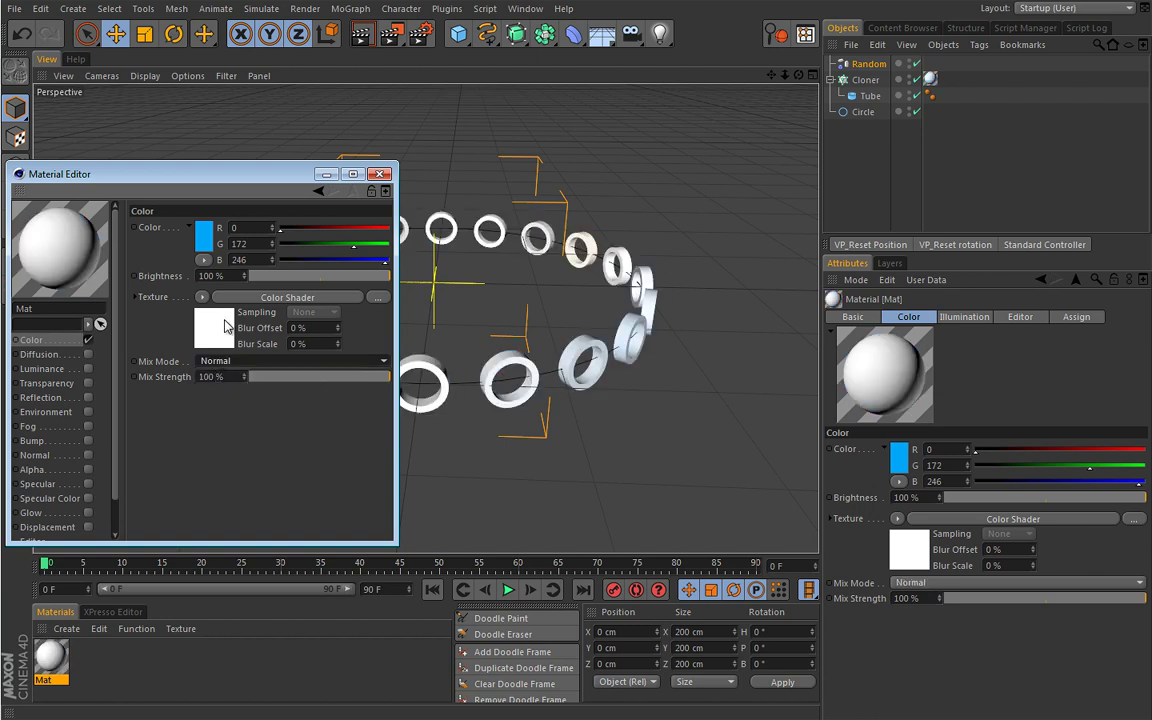
pyautogui.click(200, 312)
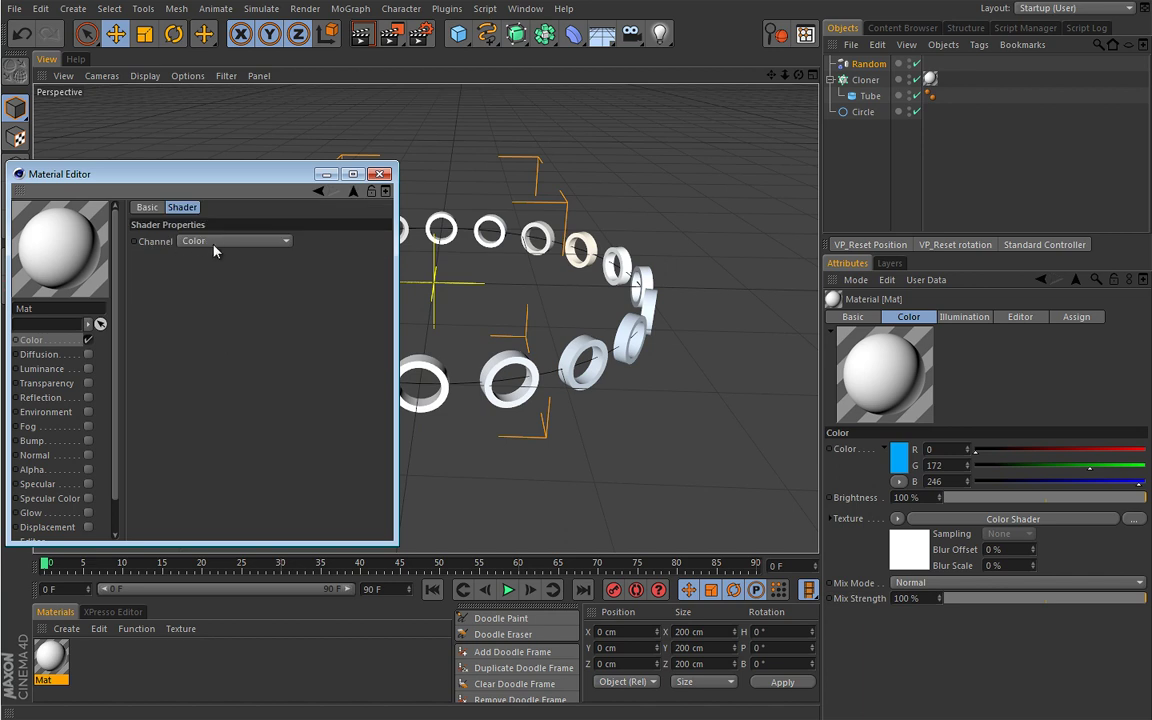
pyautogui.moveTo(244, 228); pyautogui.dragTo(250, 350)
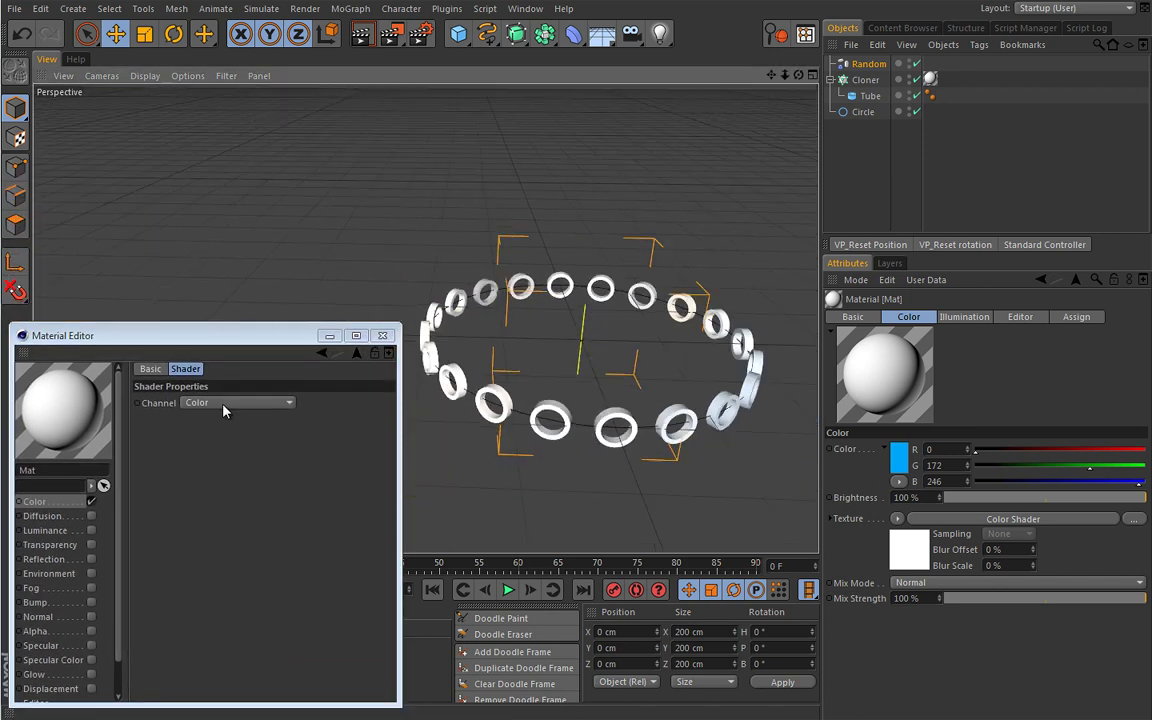
pyautogui.click(226, 403)
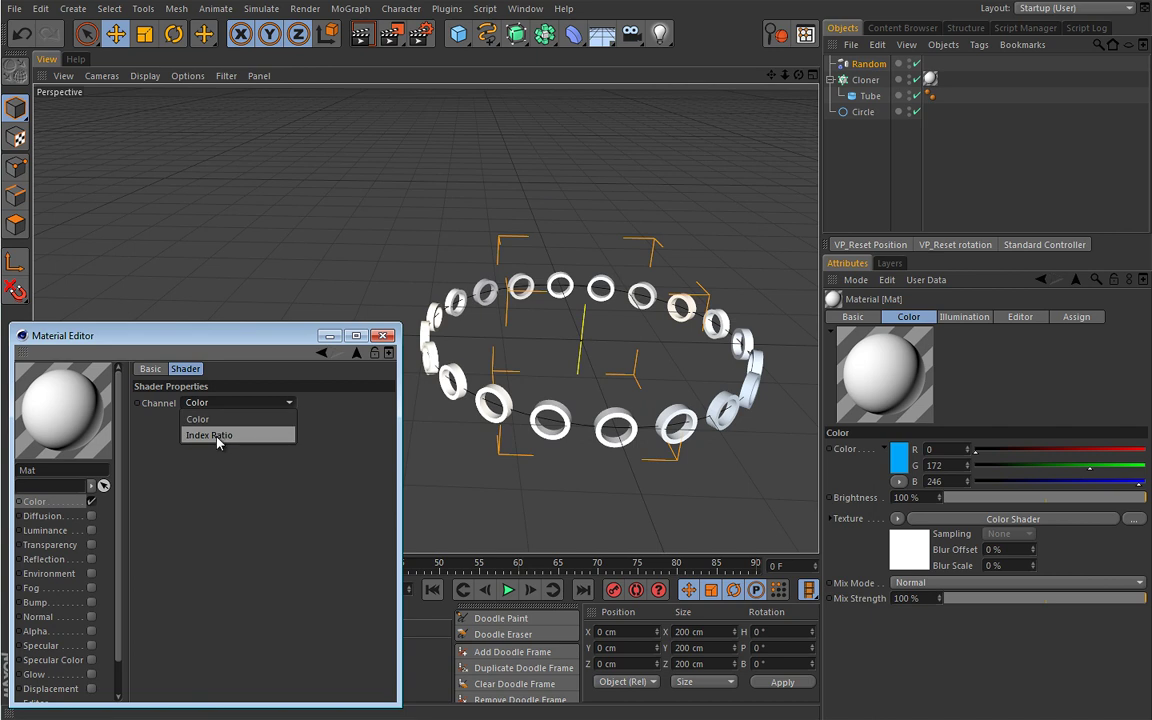
pyautogui.click(218, 436)
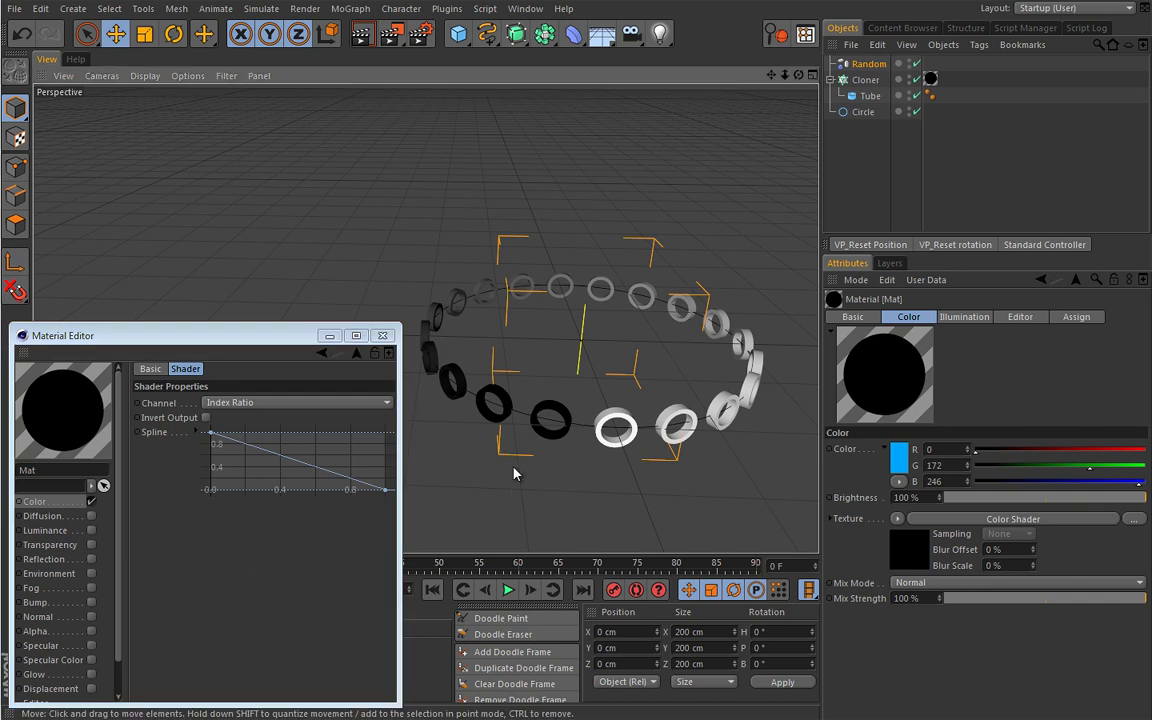
pyautogui.click(507, 590)
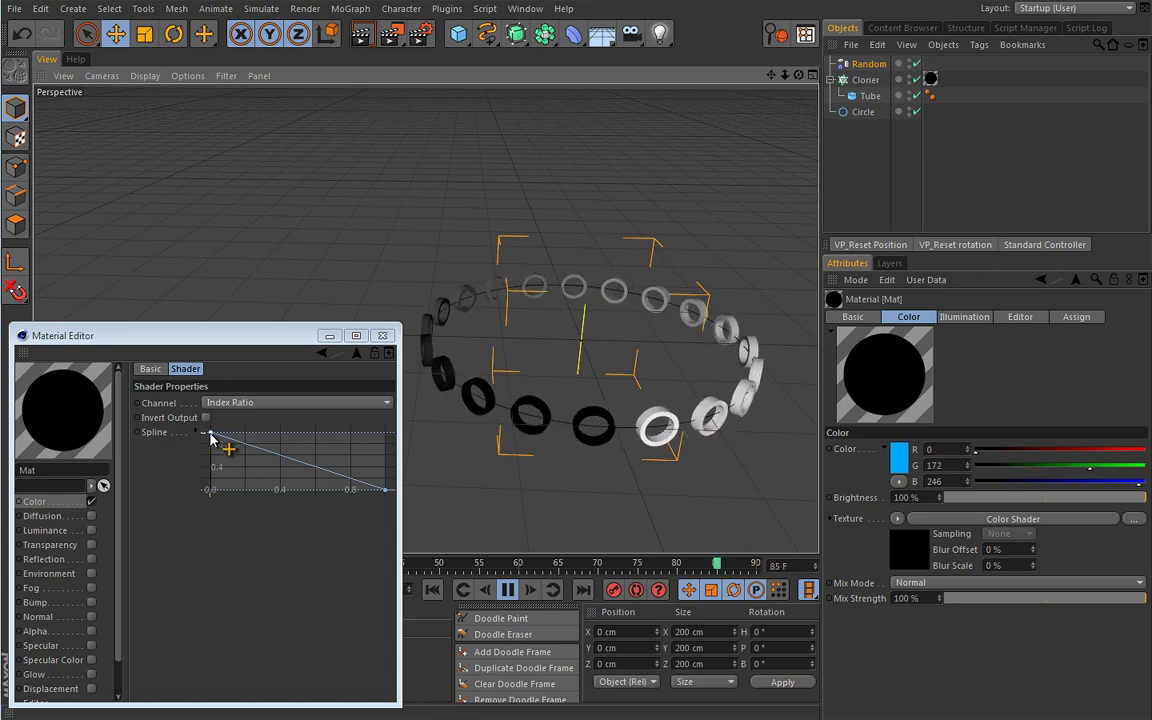
# Reverse the slope of the Color Shader's Index Ratio spline and level both end points at about 0.5.
pyautogui.moveTo(210, 433); pyautogui.dragTo(213, 500)
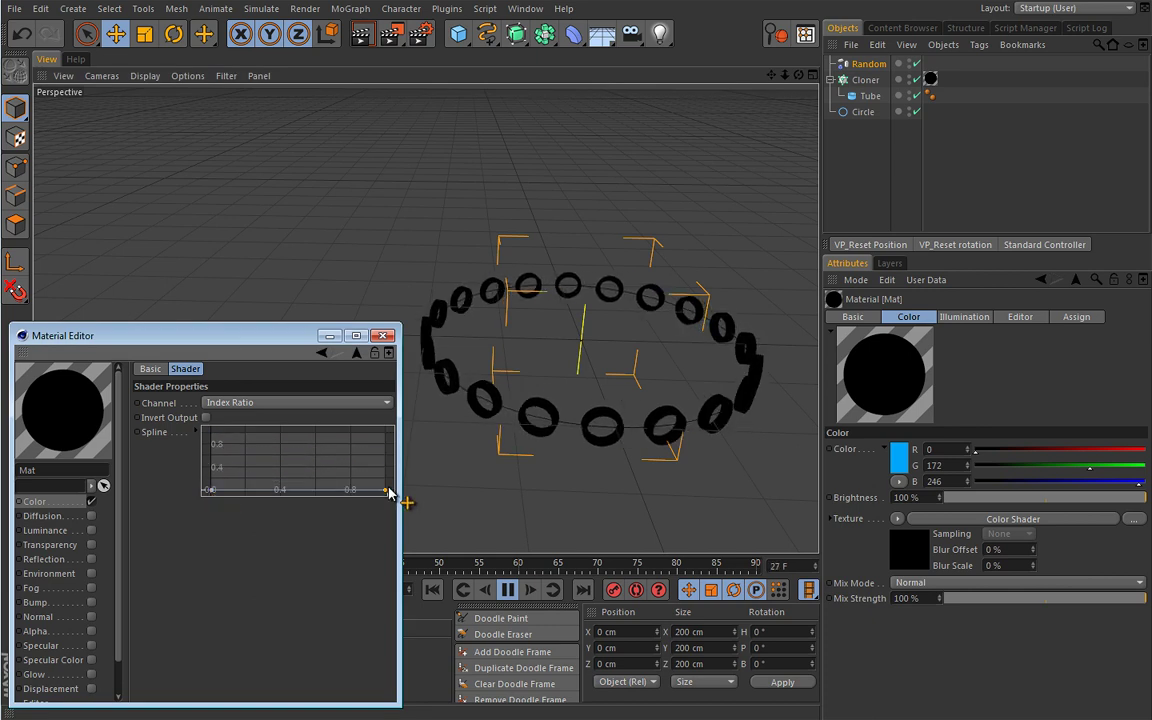
pyautogui.moveTo(387, 490); pyautogui.dragTo(397, 408)
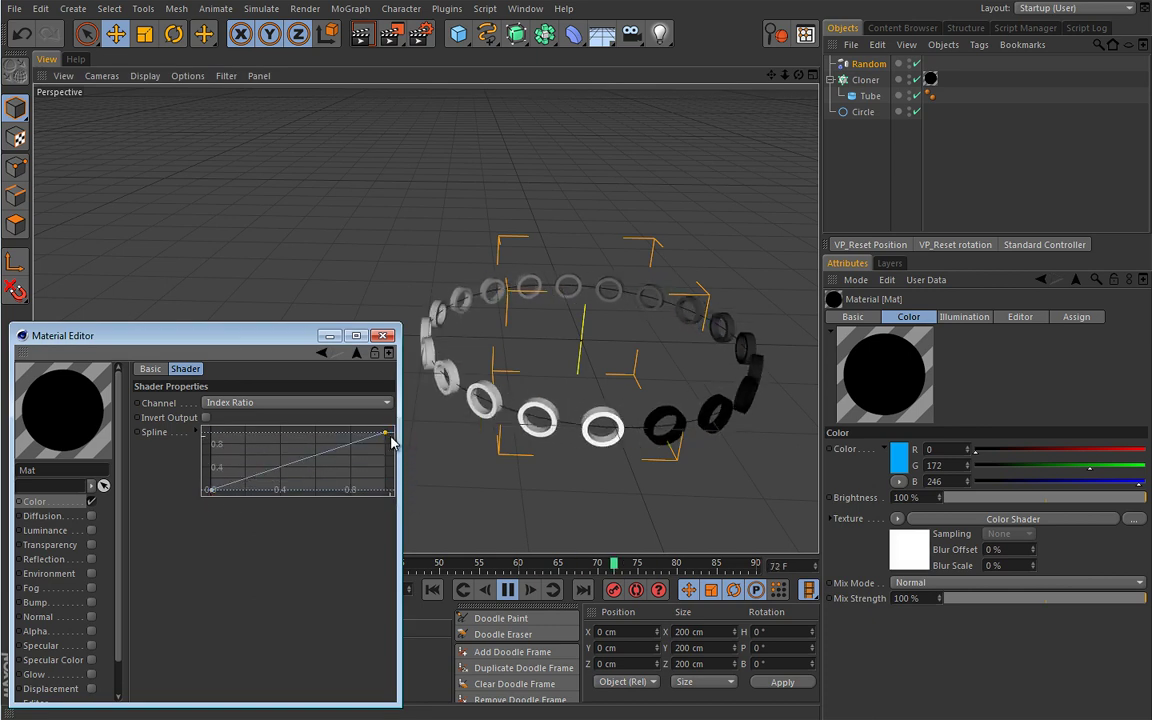
pyautogui.moveTo(387, 436); pyautogui.dragTo(390, 466)
pyautogui.moveTo(210, 489); pyautogui.dragTo(211, 475)
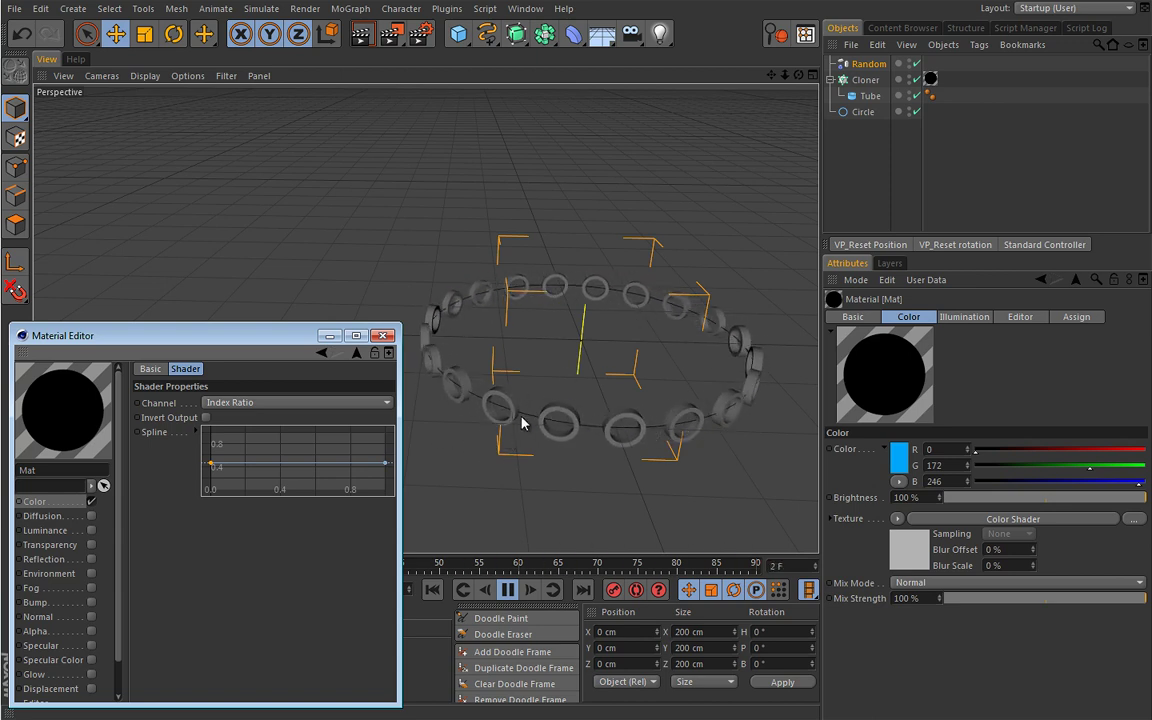
# Apply the sine-wave spline preset to the Color Shader's Index Ratio spline.
pyautogui.rightClick(283, 447)
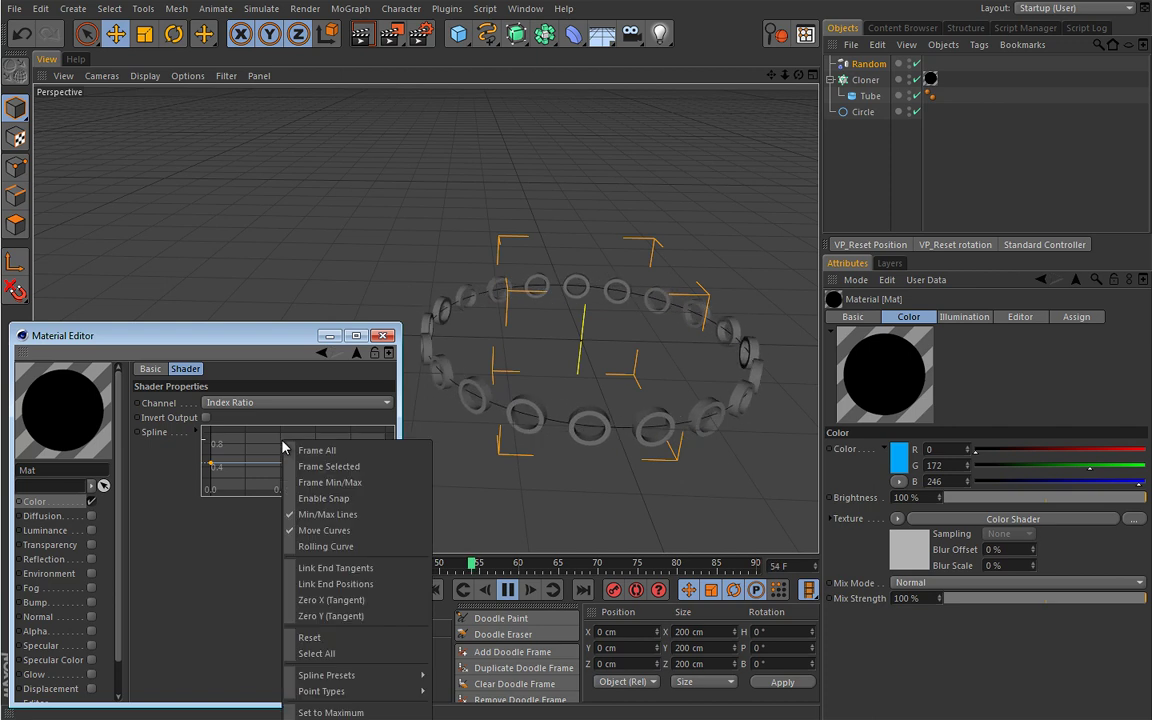
pyautogui.moveTo(317, 677)
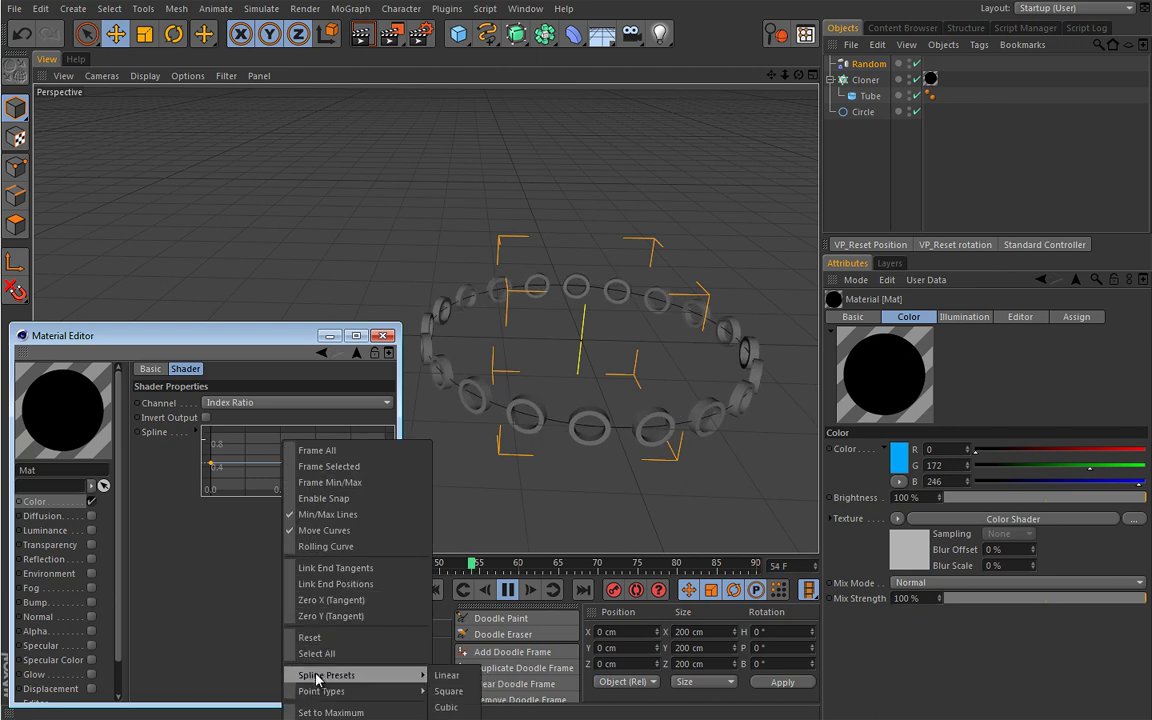
pyautogui.click(420, 622)
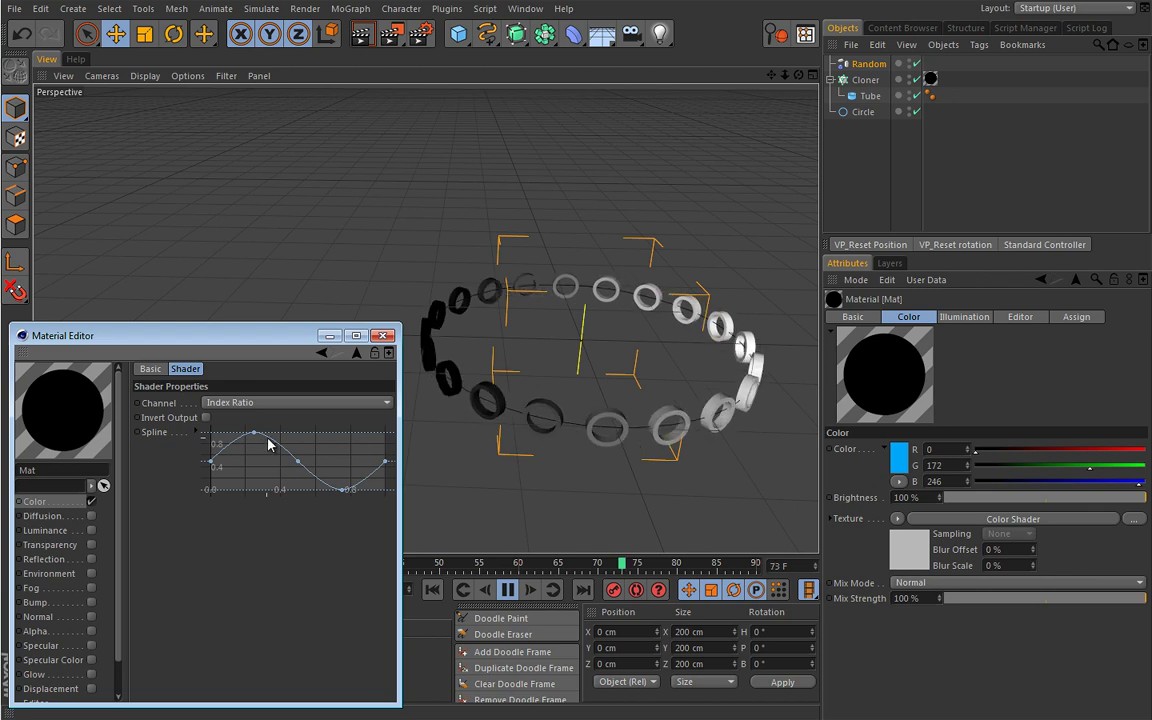
# Check the ring shading during playback, stop the animation and return to frame 0.
pyautogui.click(508, 590)
pyautogui.click(508, 590)
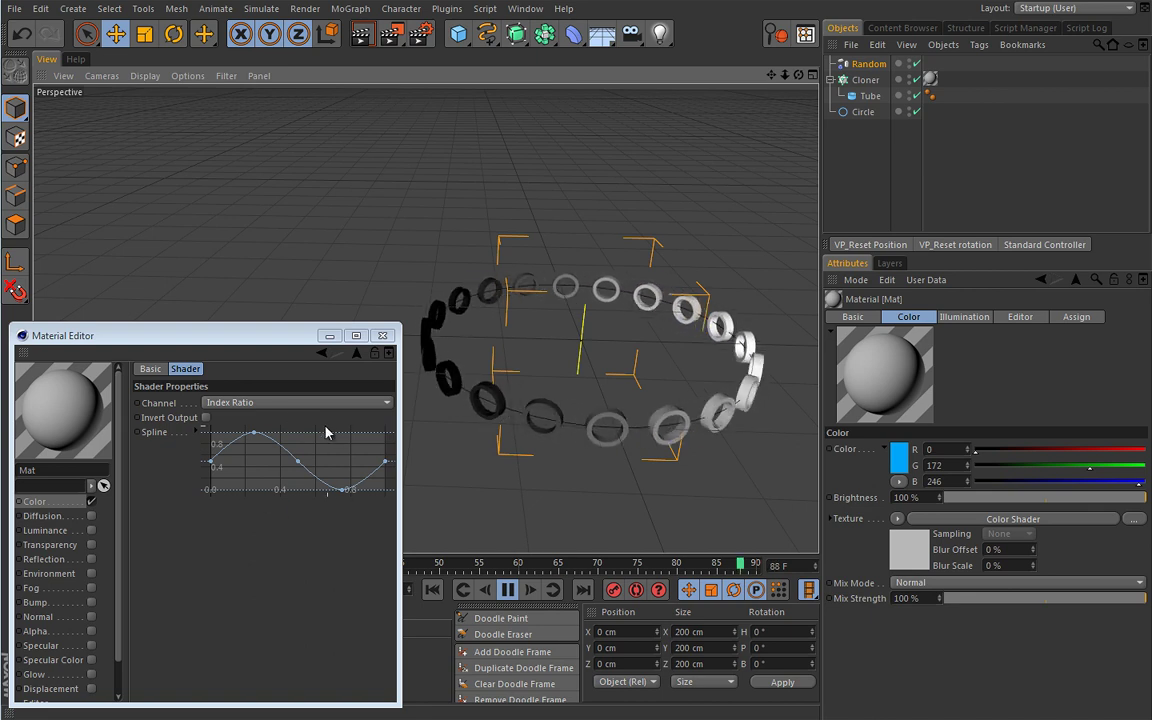
pyautogui.click(508, 590)
pyautogui.click(433, 590)
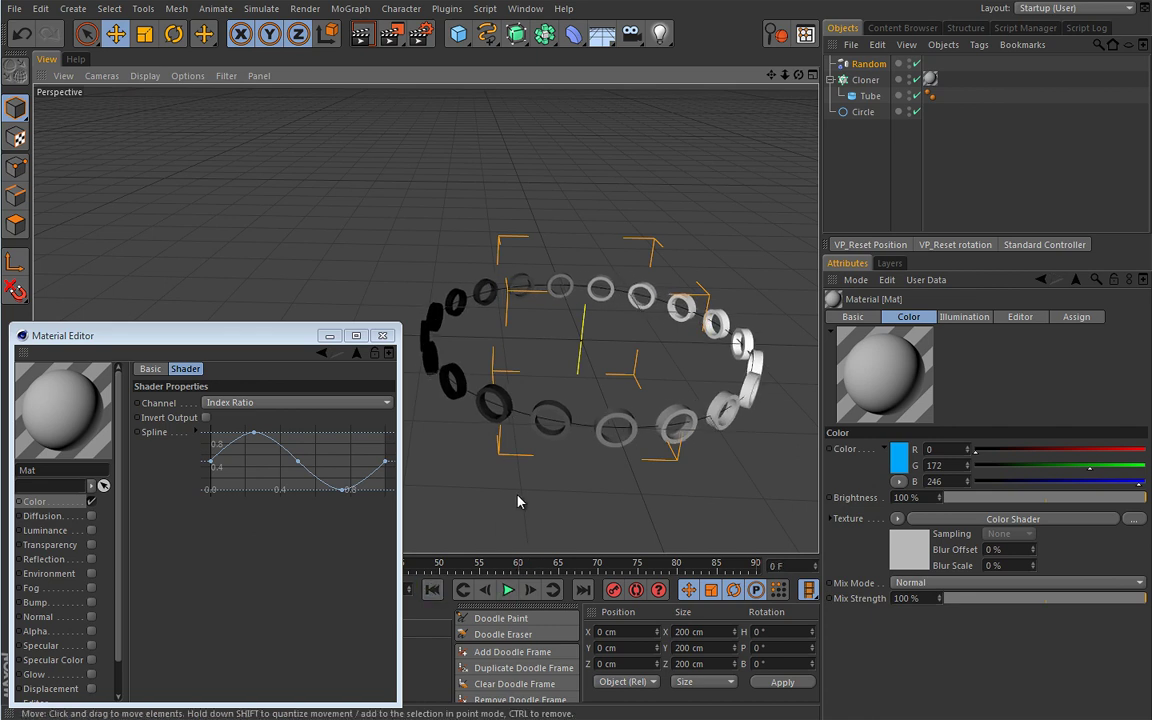
pyautogui.click(298, 402)
pyautogui.click(294, 419)
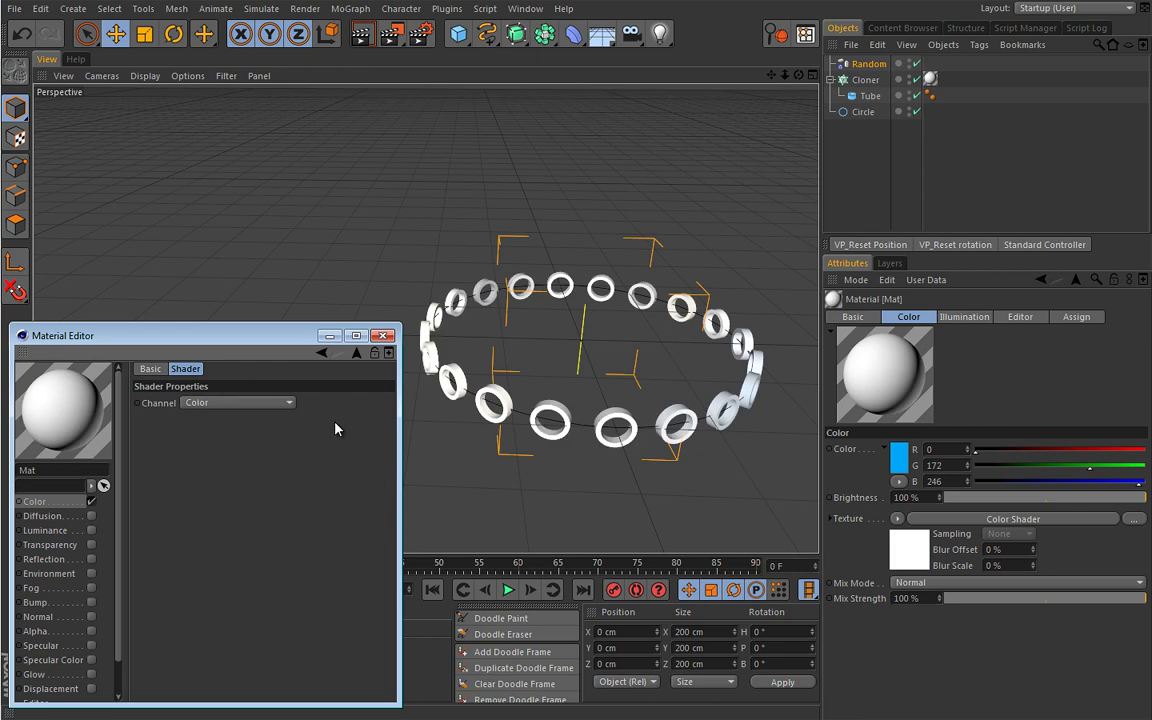
pyautogui.click(153, 370)
pyautogui.moveTo(266, 335); pyautogui.dragTo(230, 213)
pyautogui.click(298, 229)
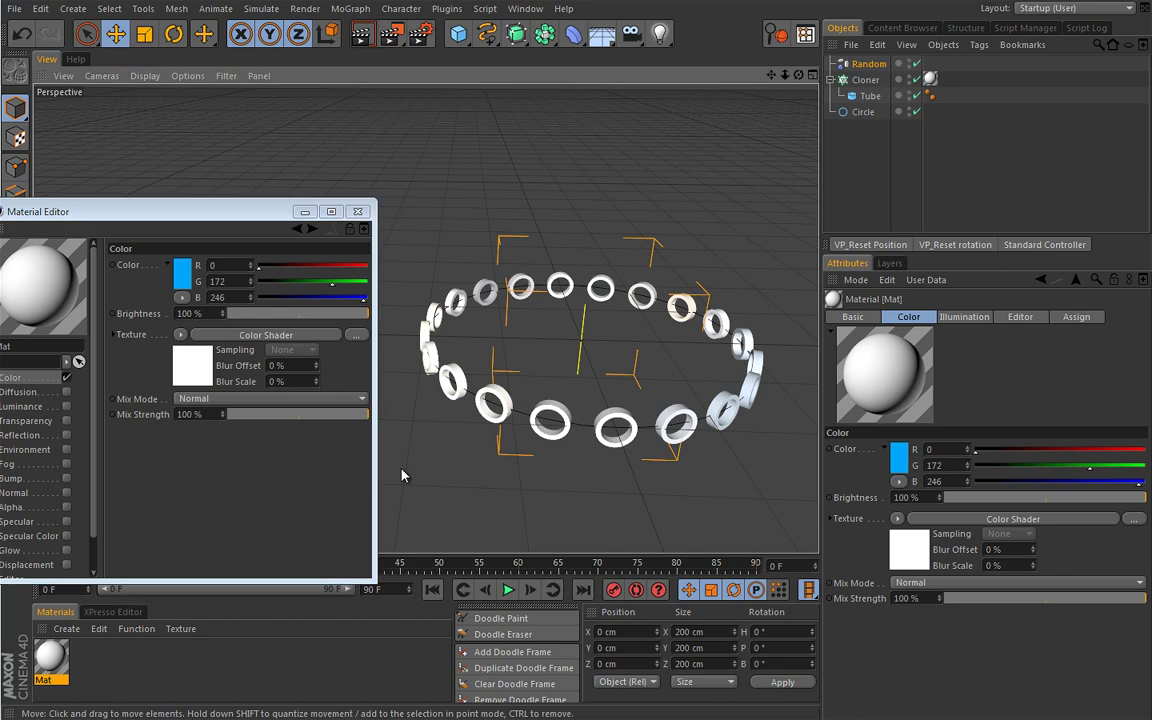
pyautogui.click(359, 212)
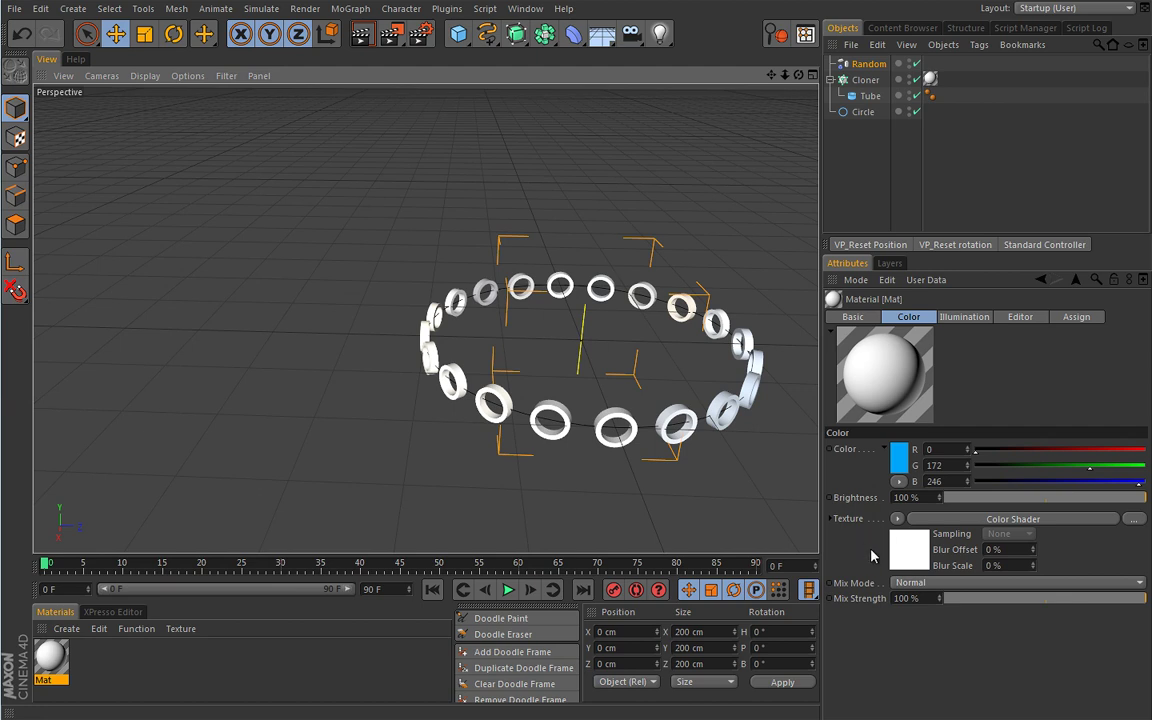
# Set the Random effector's color blending mode to Default.
pyautogui.scroll(3, 585, 335)
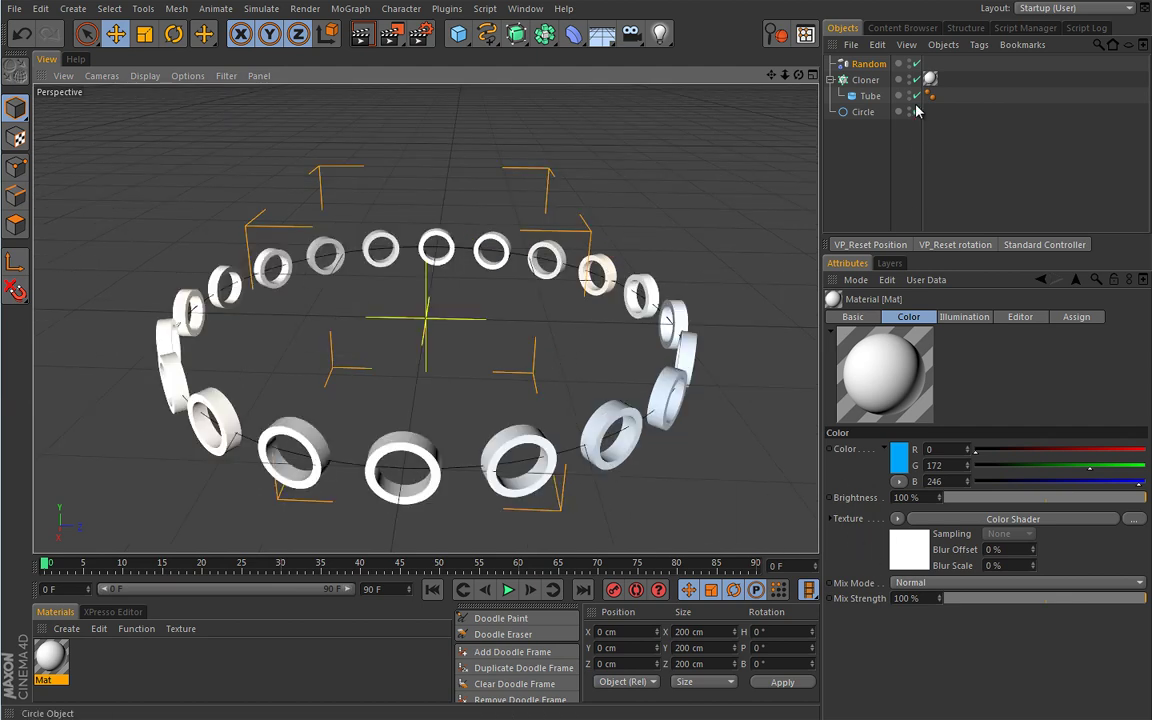
pyautogui.click(869, 64)
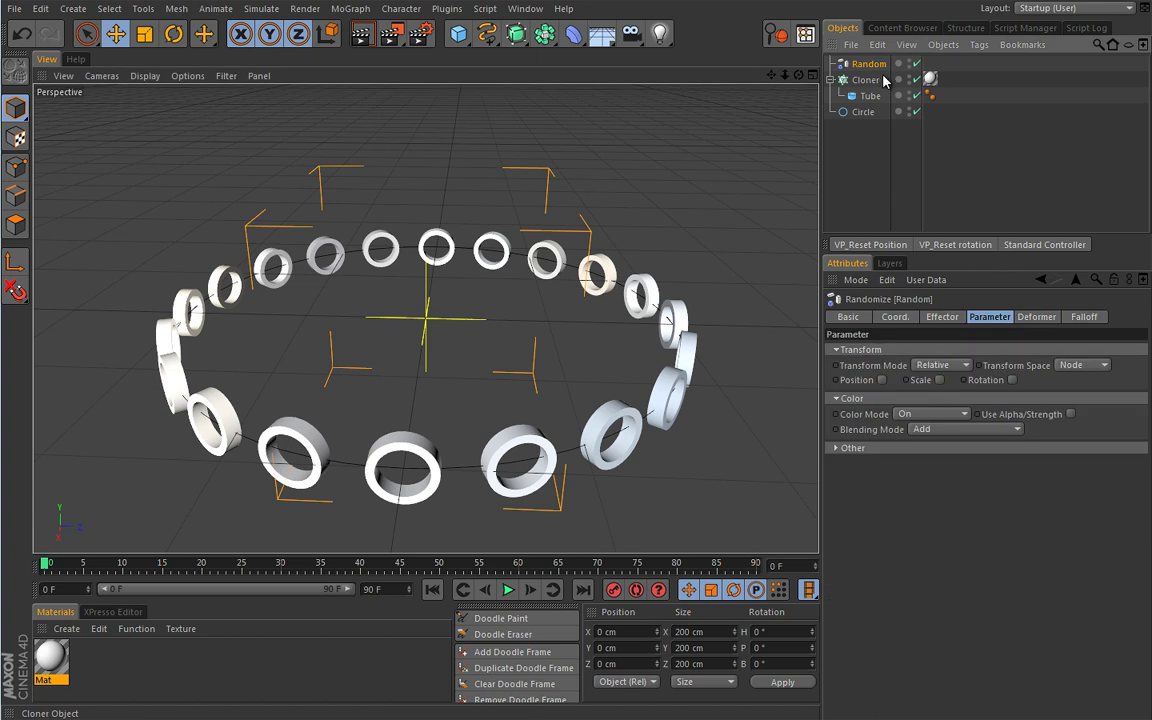
pyautogui.click(925, 429)
pyautogui.click(929, 446)
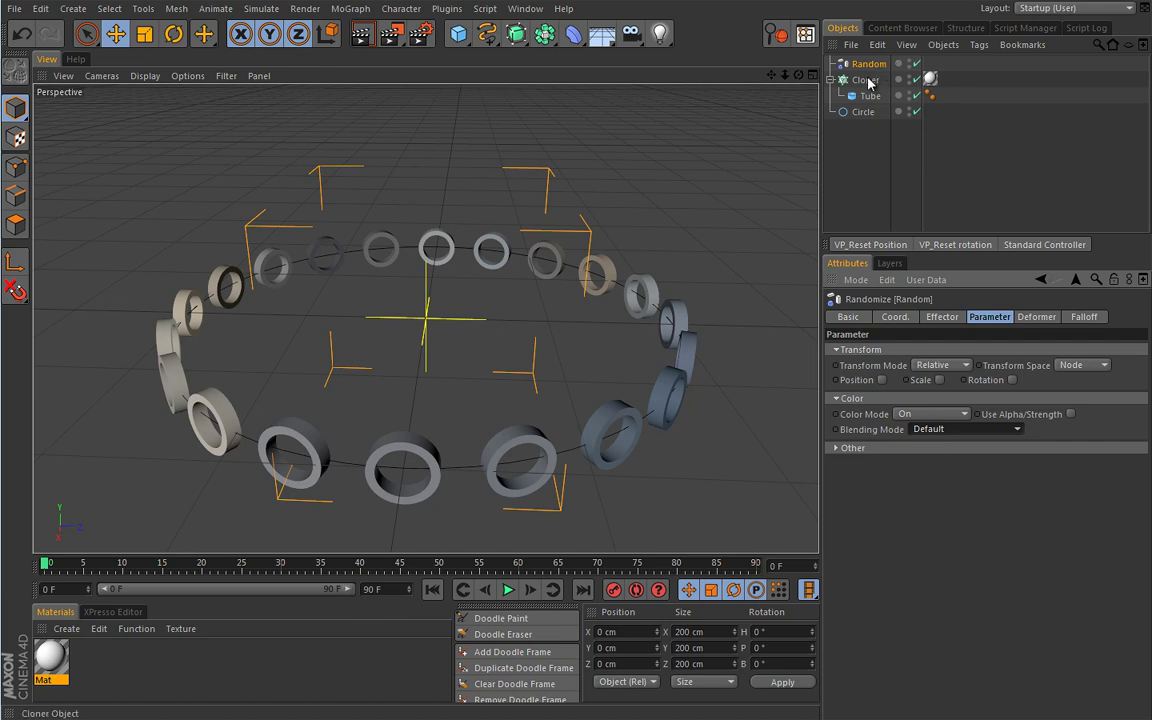
# Try the Multiply mix mode for the material's color texture and restore it to Normal.
pyautogui.click(55, 658)
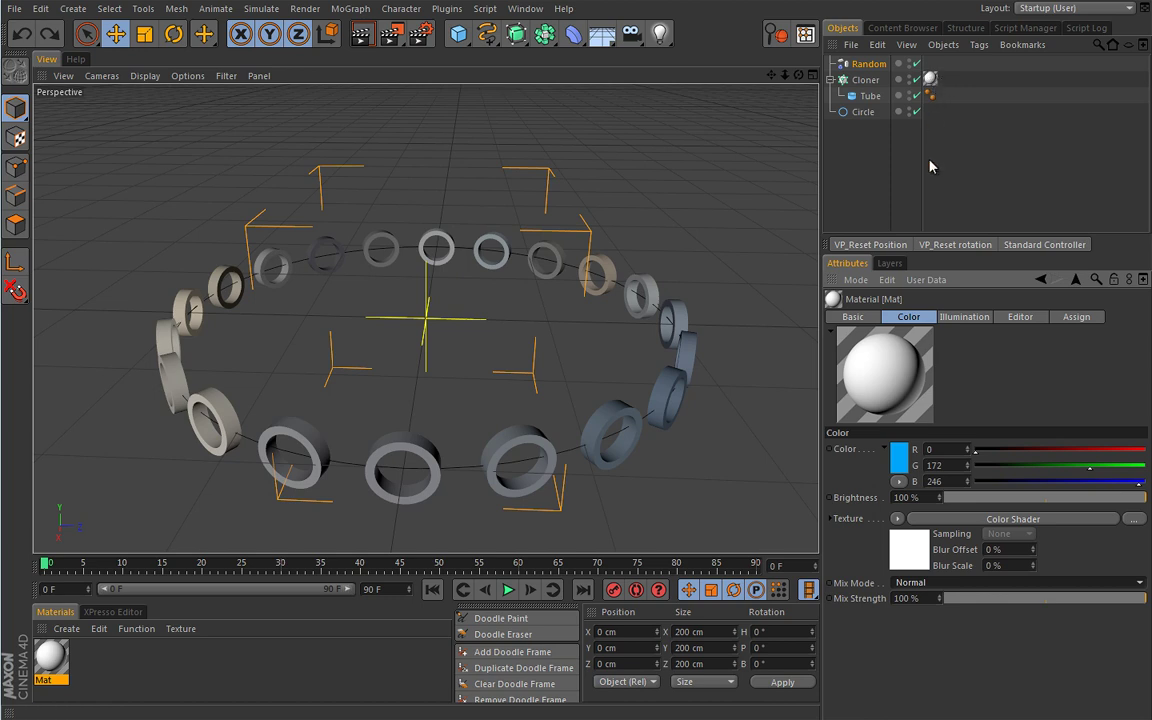
pyautogui.click(913, 584)
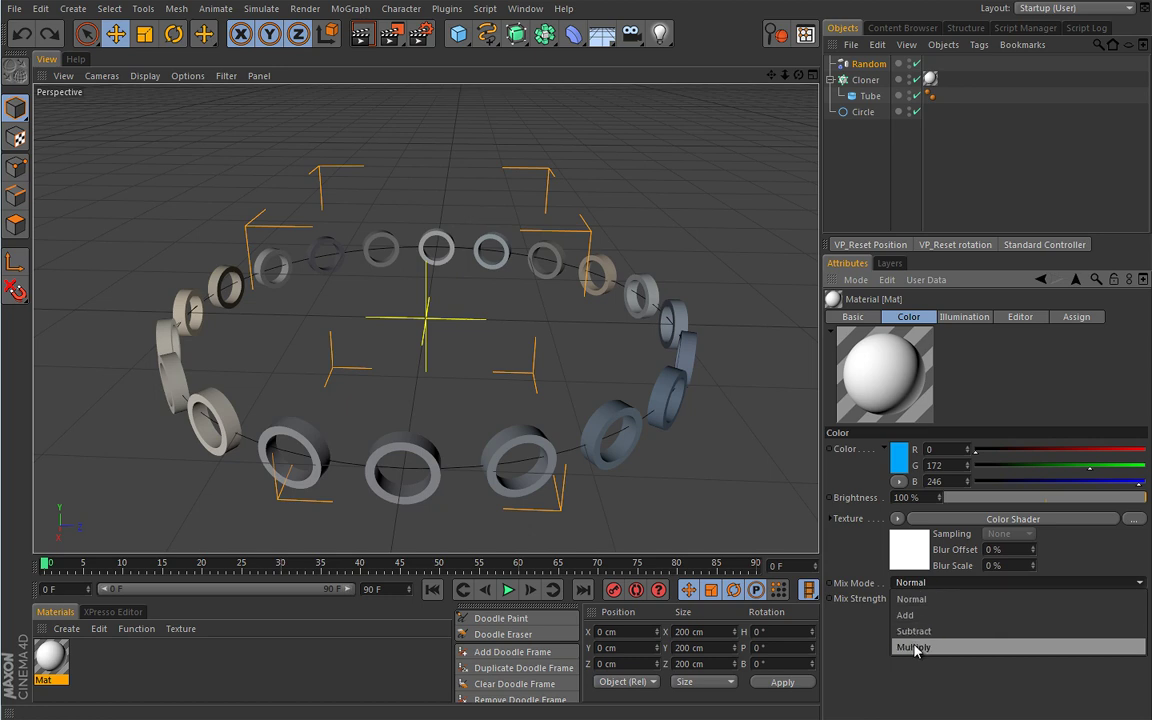
pyautogui.click(913, 647)
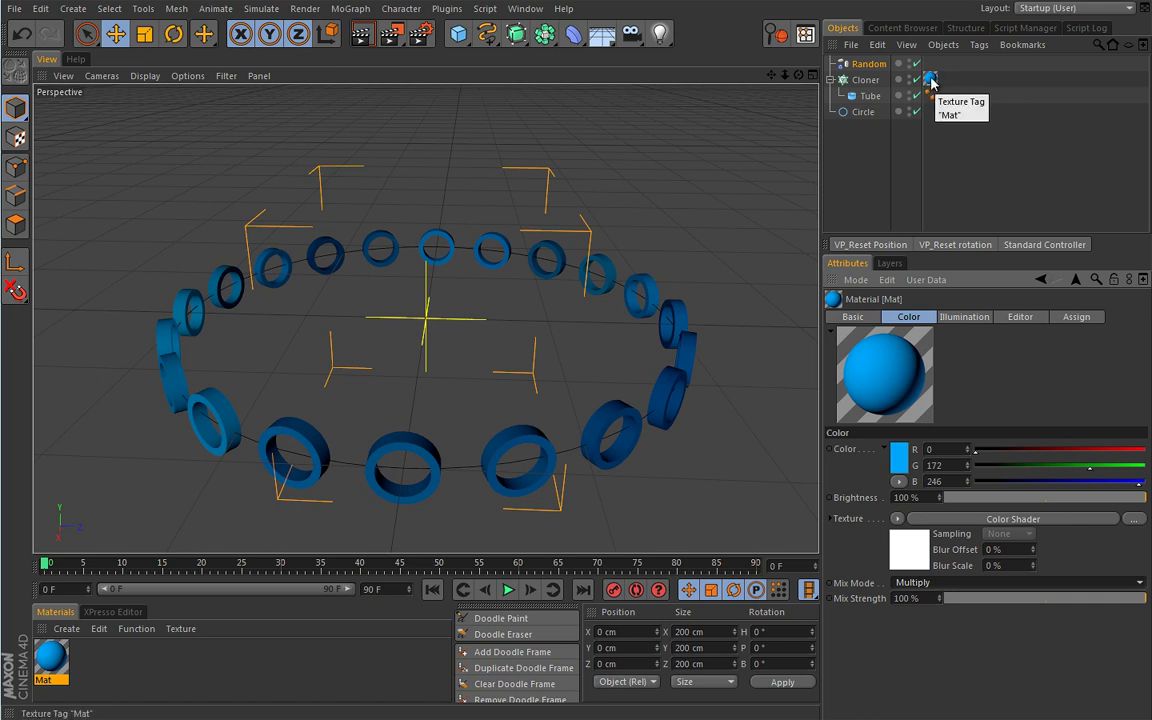
pyautogui.click(916, 586)
pyautogui.click(916, 597)
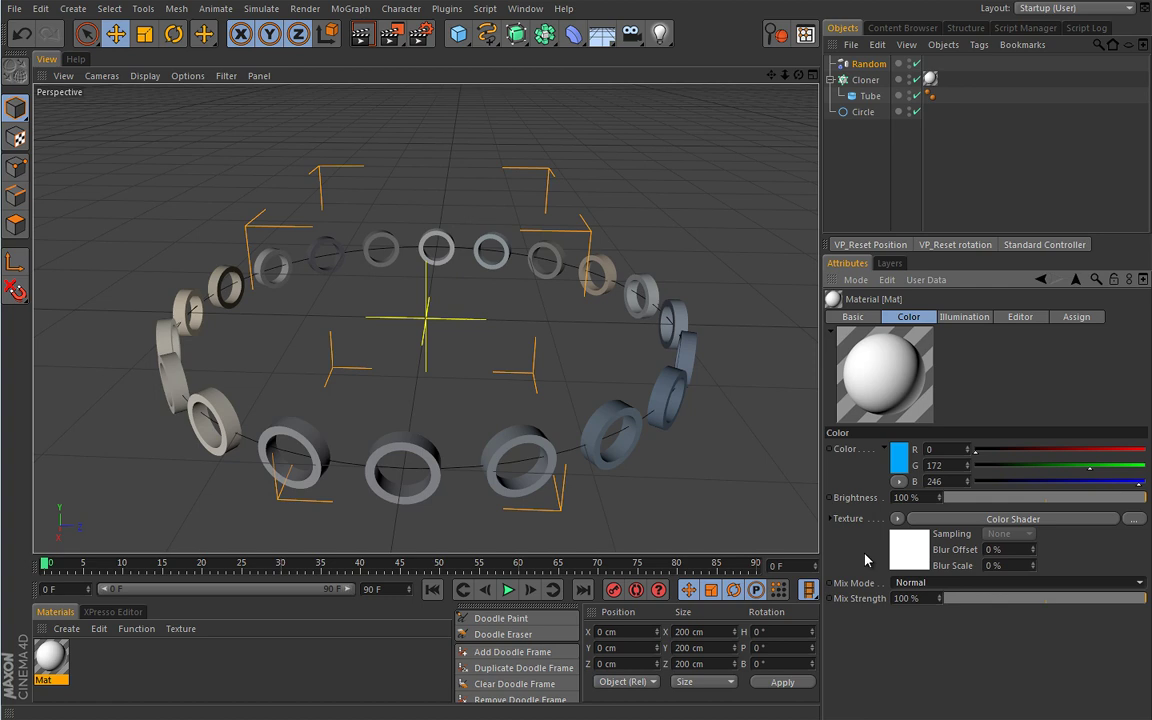
# Delete the Random effector from the scene.
pyautogui.click(868, 64)
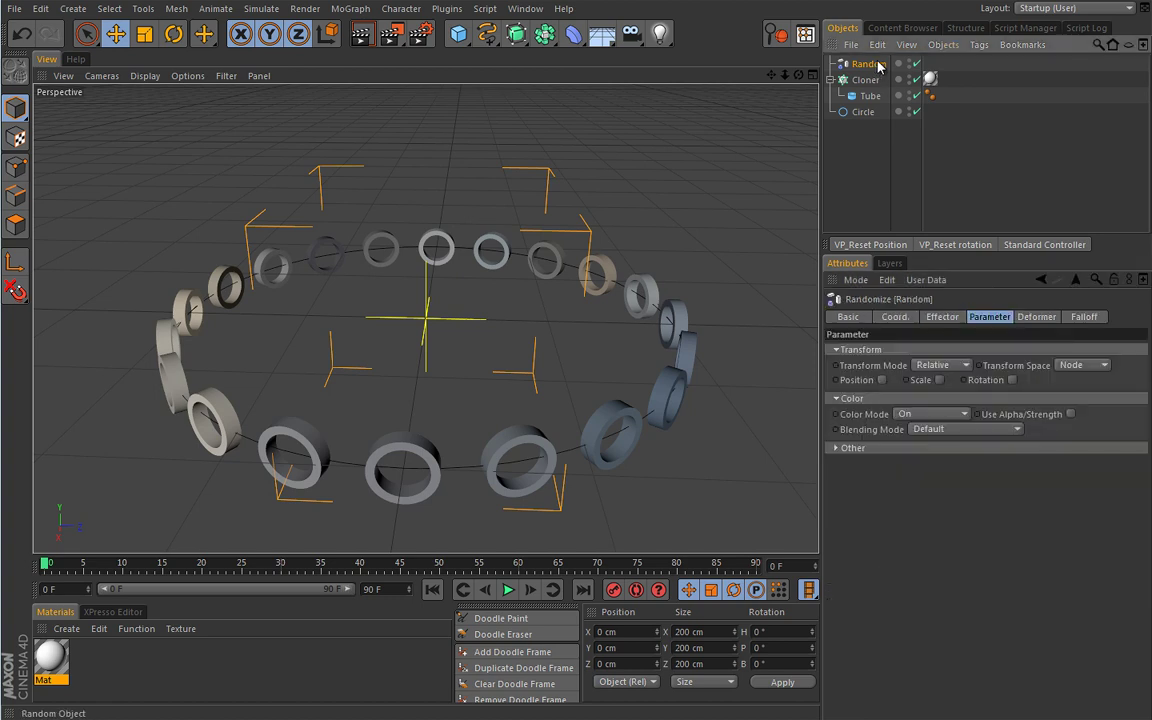
pyautogui.press('Delete')
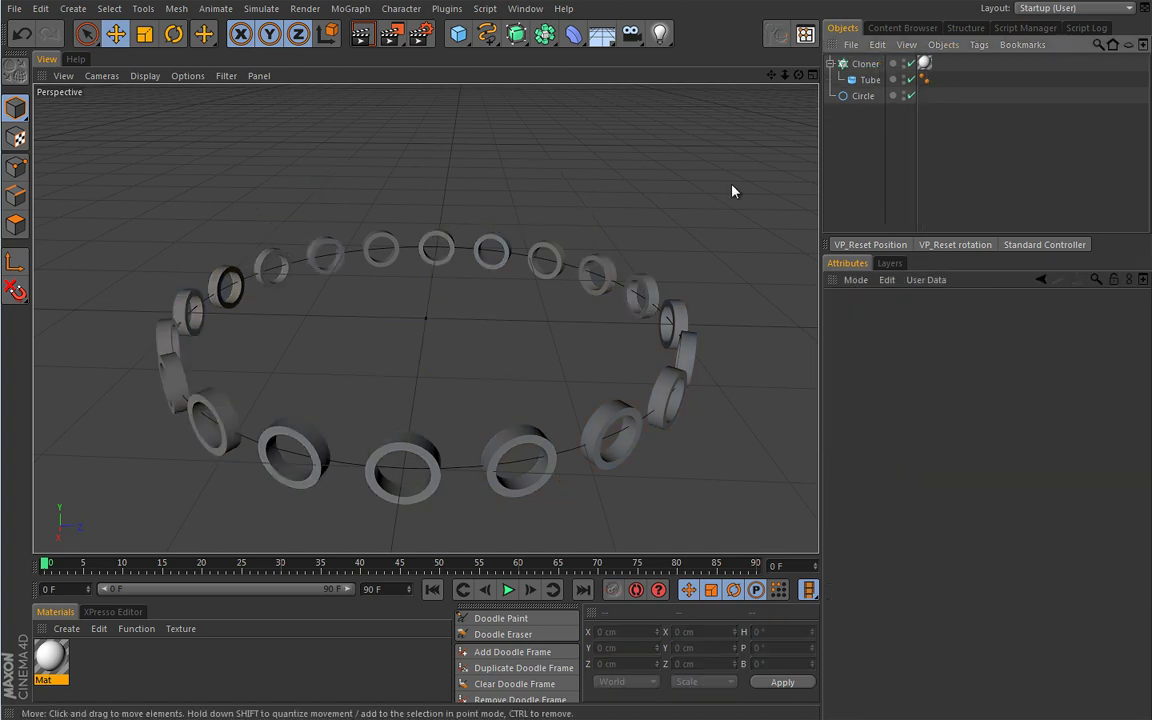
# Add a Colorizer to the color texture of the material Mat around the existing Color Shader.
pyautogui.click(53, 660)
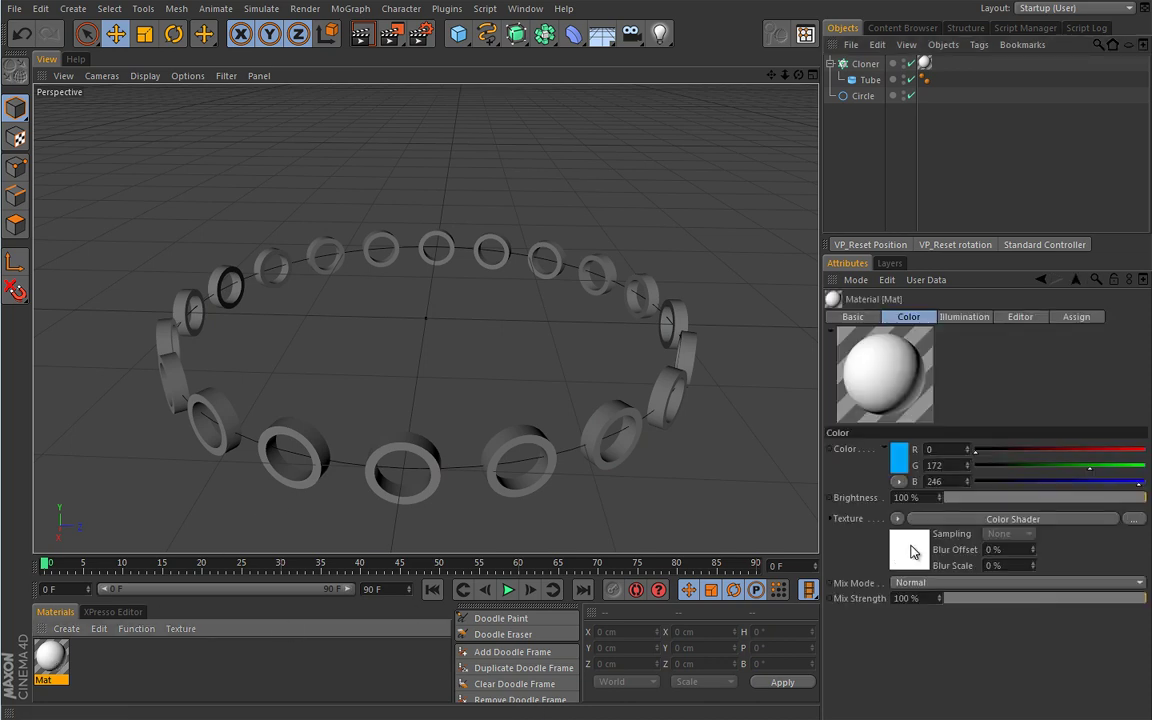
pyautogui.click(897, 519)
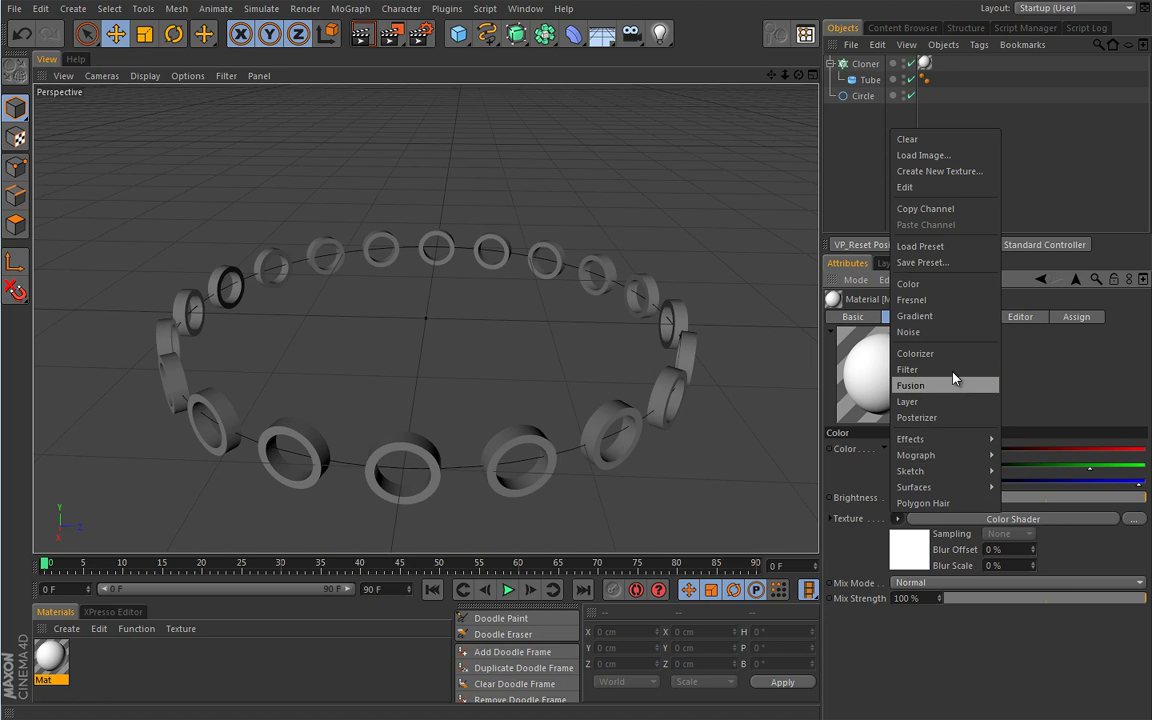
pyautogui.click(880, 354)
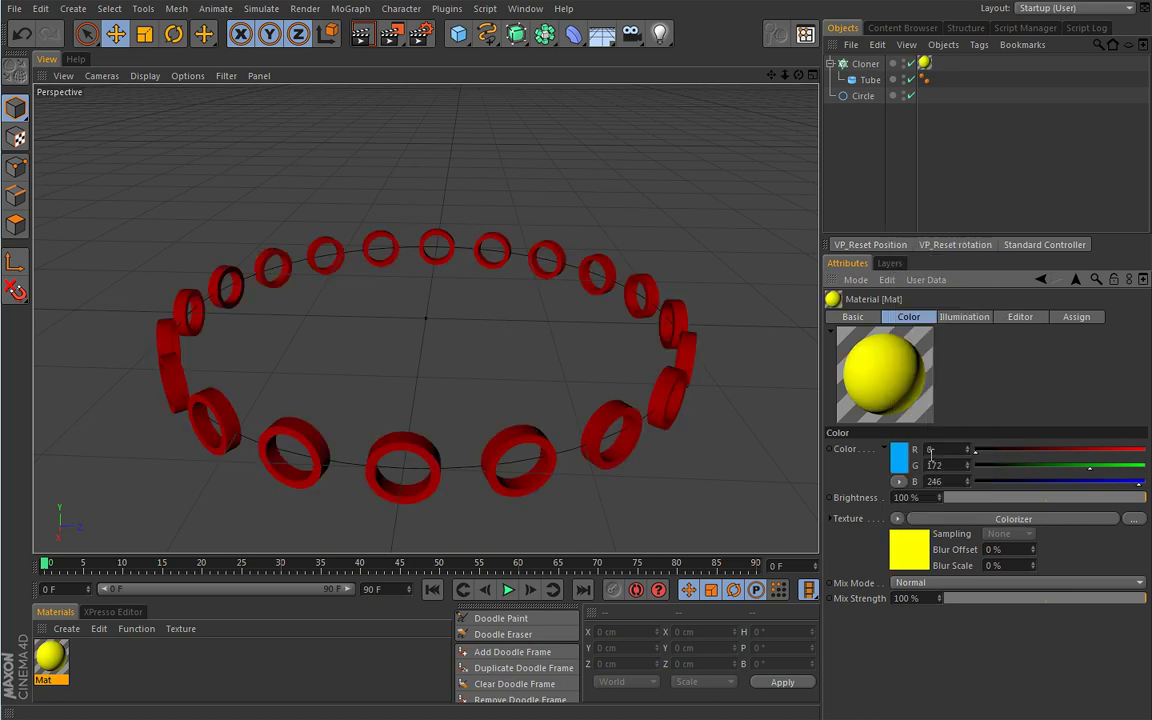
# Set the channel of the Color Shader nested in the Colorizer to Index Ratio.
pyautogui.click(922, 543)
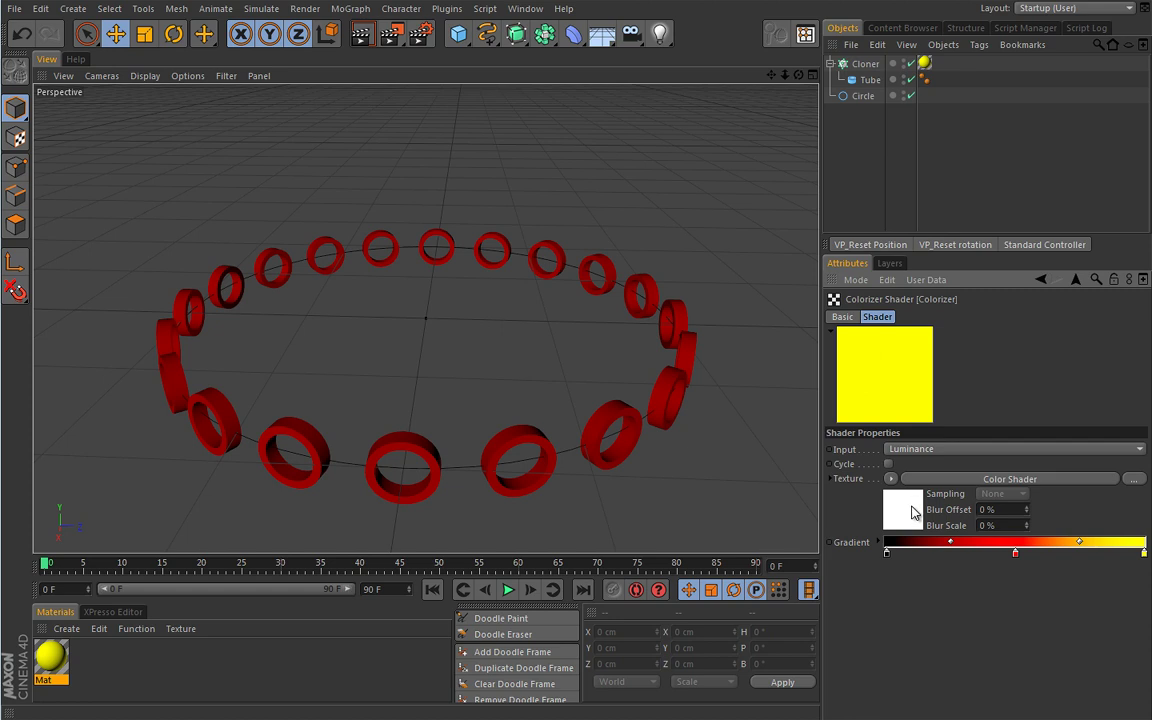
pyautogui.click(912, 513)
pyautogui.click(892, 351)
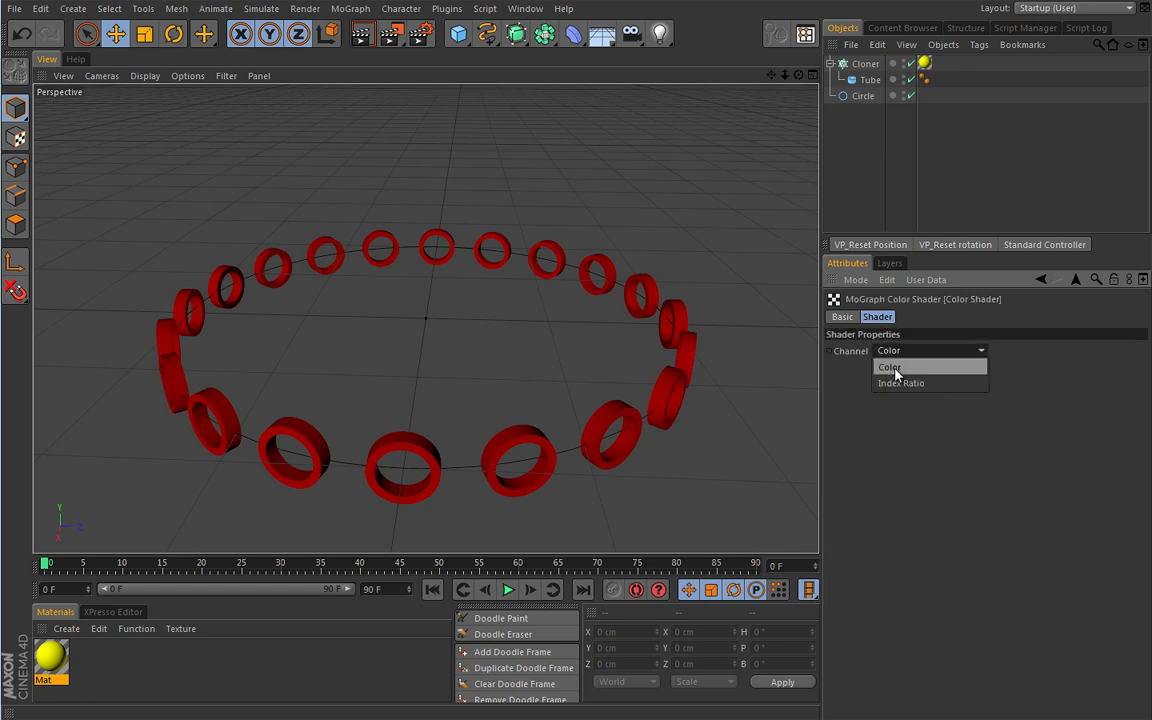
pyautogui.click(892, 381)
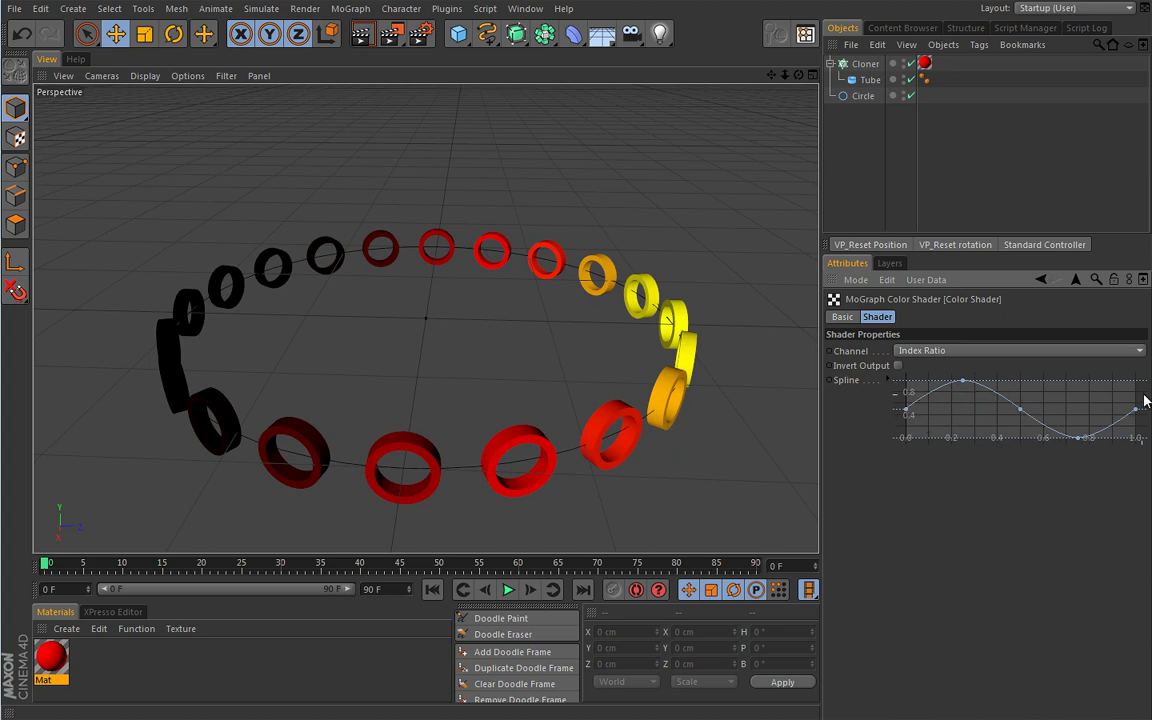
pyautogui.click(1042, 281)
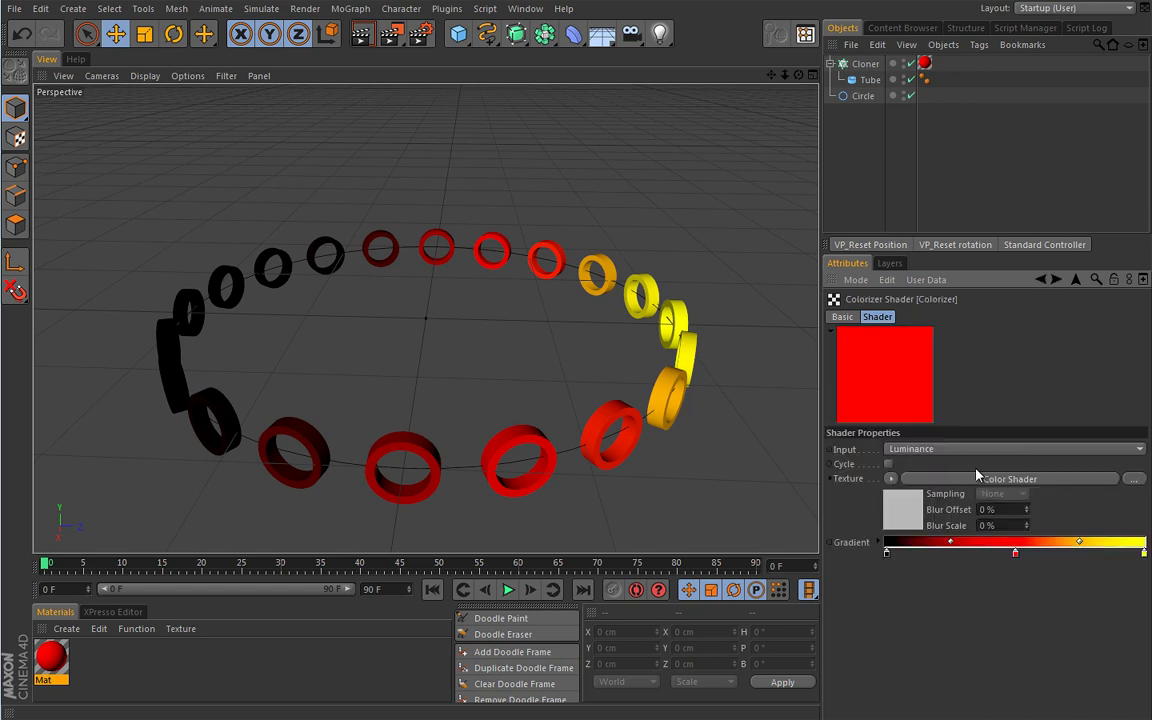
pyautogui.click(1057, 280)
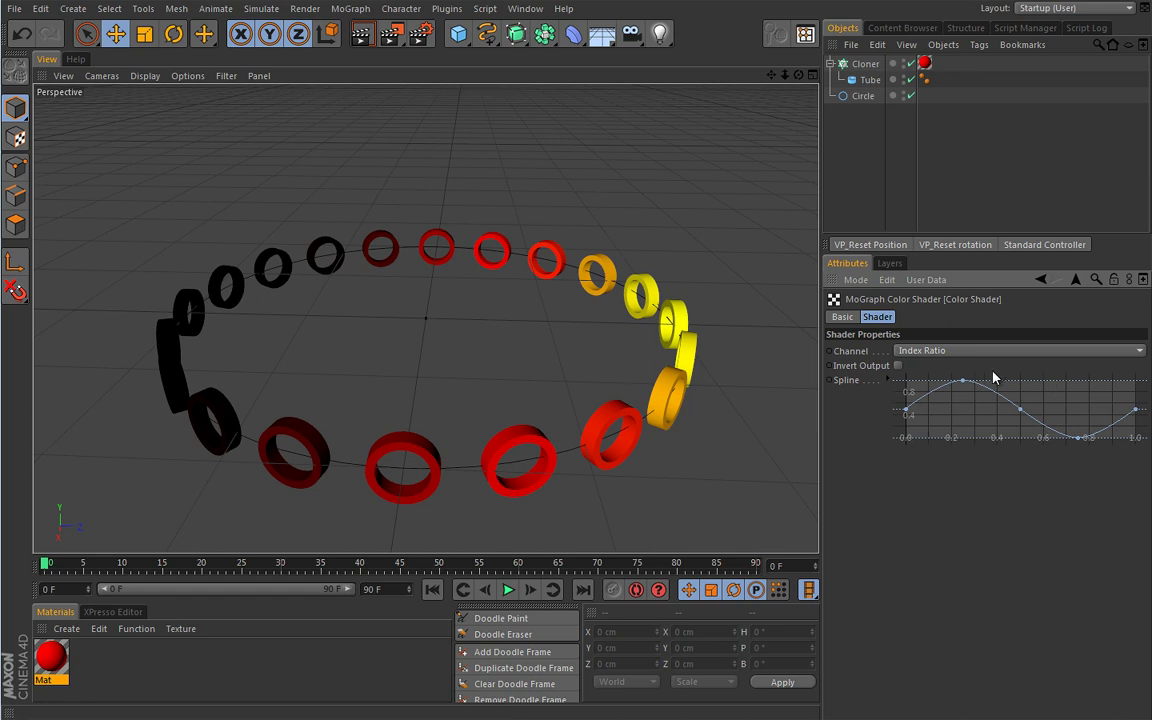
pyautogui.moveTo(962, 383)
pyautogui.mouseDown()
pyautogui.moveTo(972, 391)
pyautogui.moveTo(956, 411)
pyautogui.moveTo(955, 446)
pyautogui.moveTo(962, 382)
pyautogui.mouseUp()
# Recolor the yellow end knot of the Colorizer gradient with the light blue swatch, hue 198°.
pyautogui.click(1041, 279)
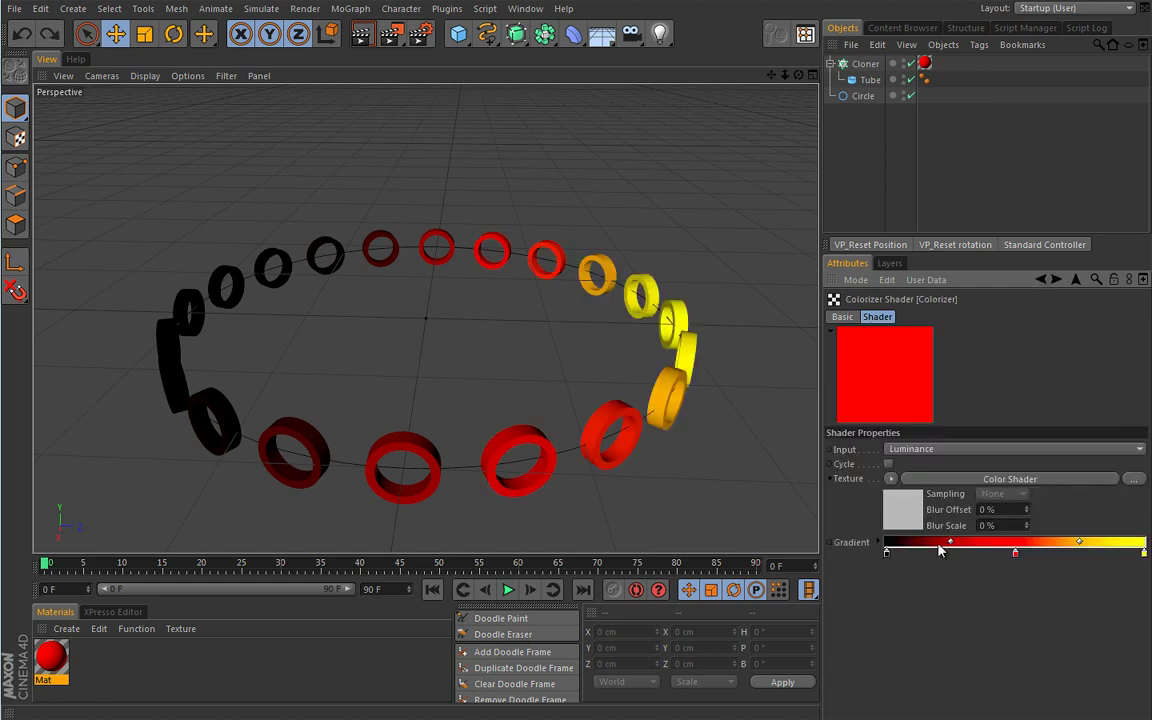
pyautogui.doubleClick(1143, 552)
pyautogui.click(1133, 593)
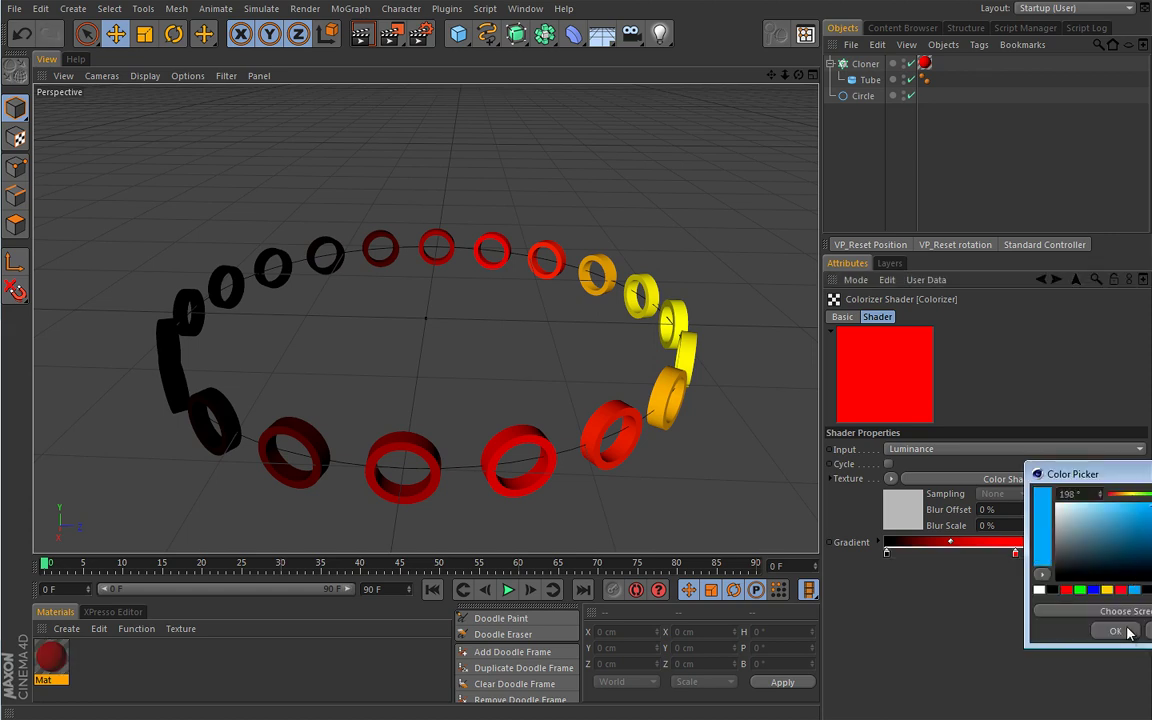
pyautogui.click(1124, 628)
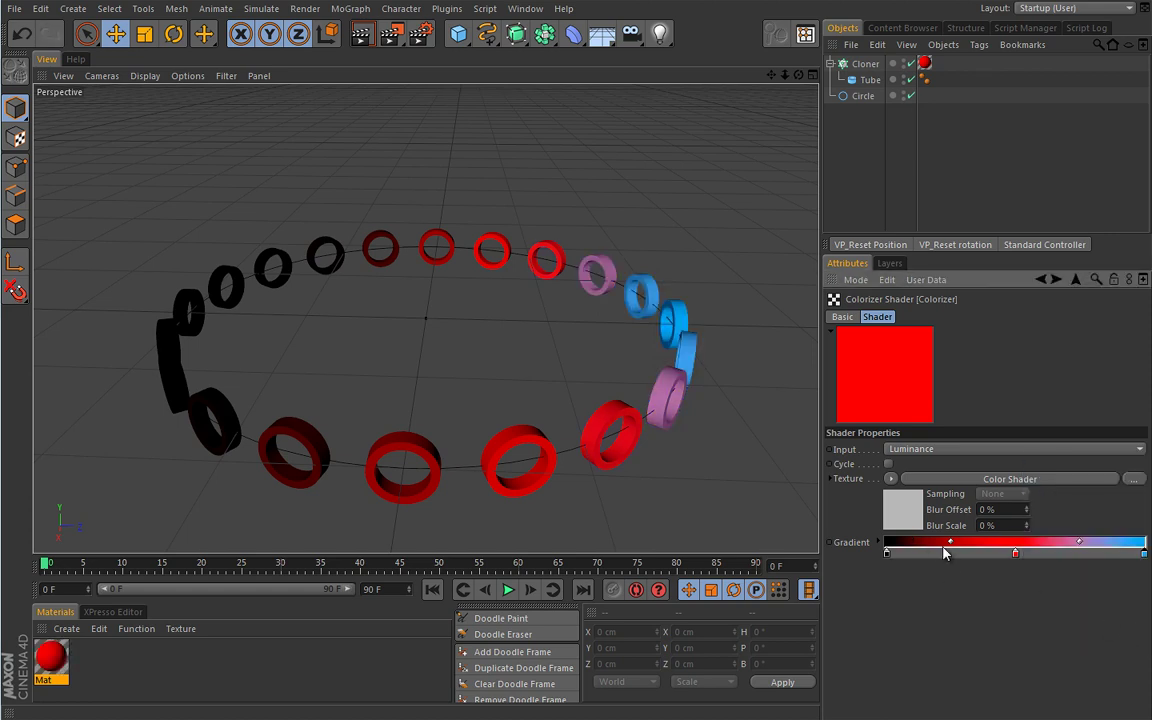
# Preview the colored rings in animation playback, stop it and return to the first frame.
pyautogui.click(508, 589)
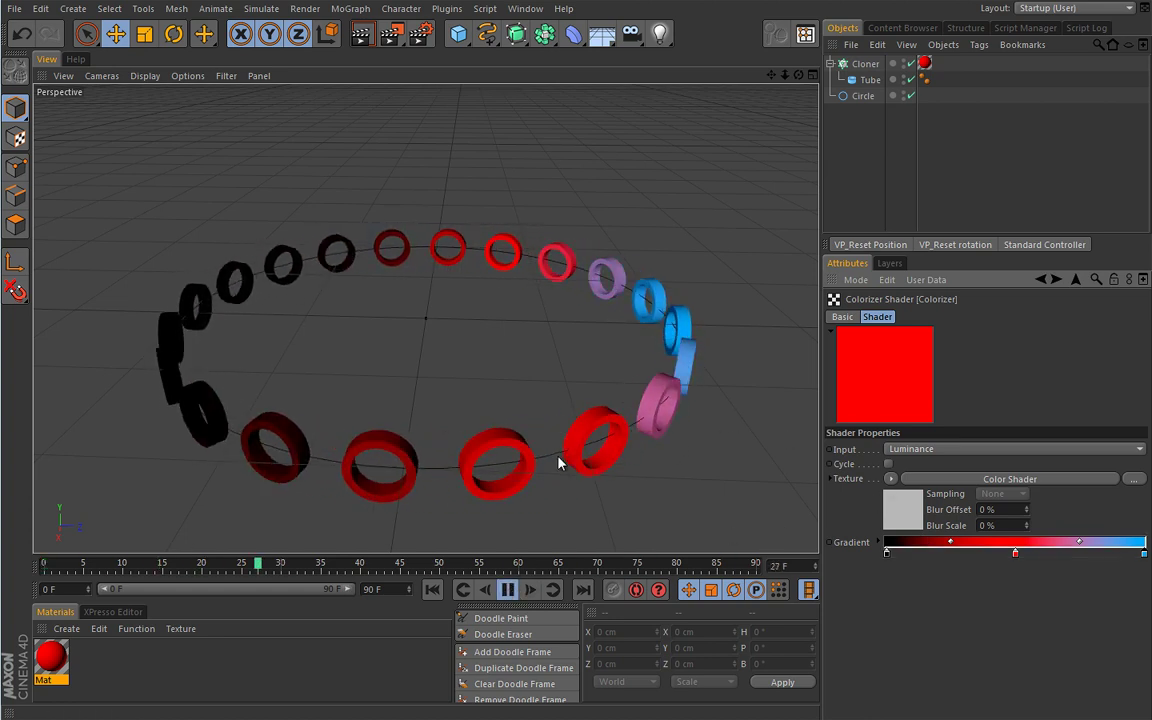
pyautogui.click(507, 590)
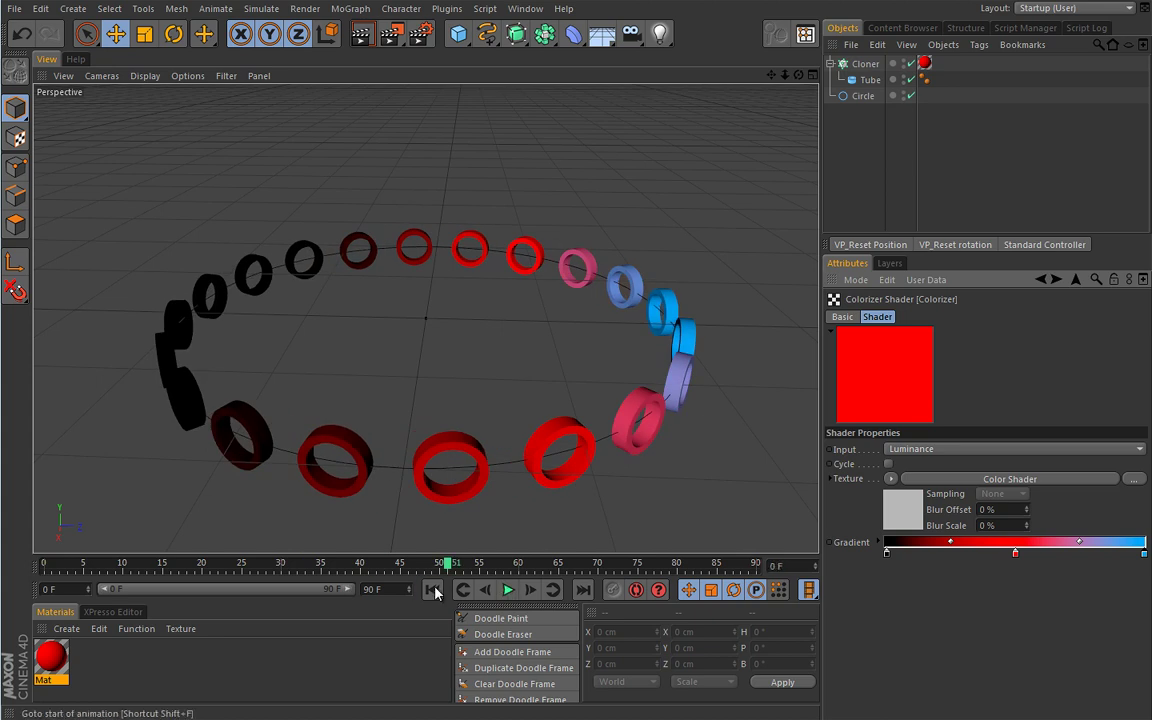
pyautogui.click(432, 589)
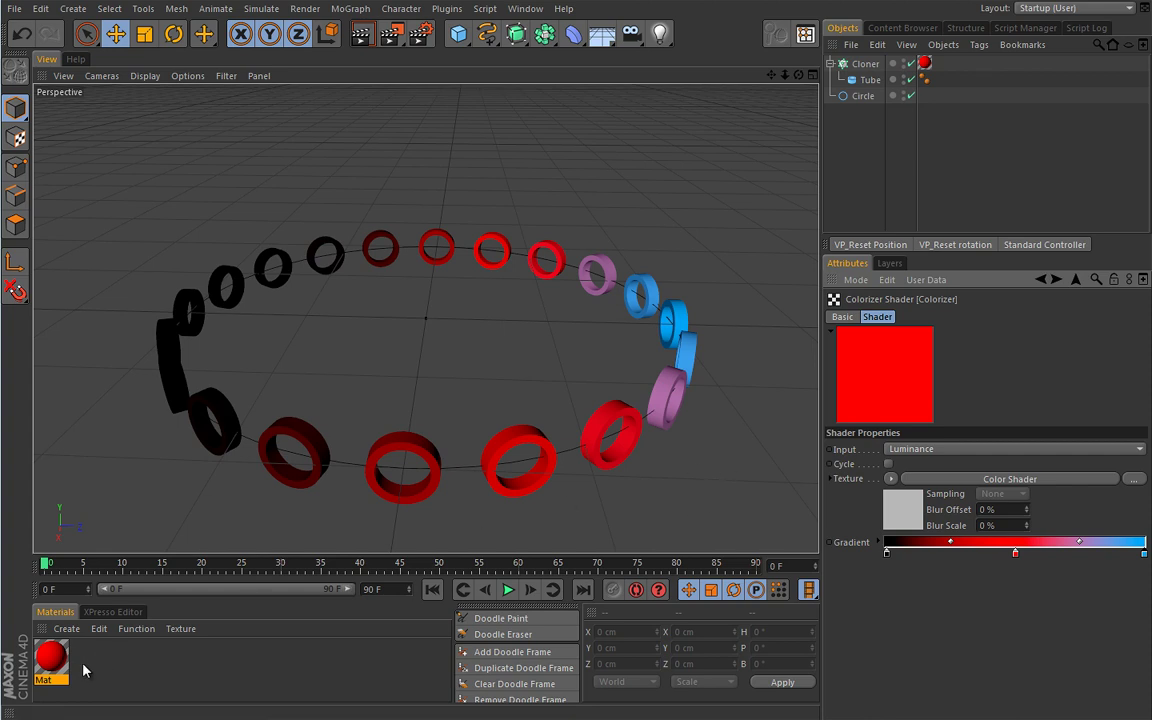
# Delete the material Mat and its leftover texture tag on the Cloner.
pyautogui.press('Delete')
pyautogui.click(925, 63)
pyautogui.press('Delete')
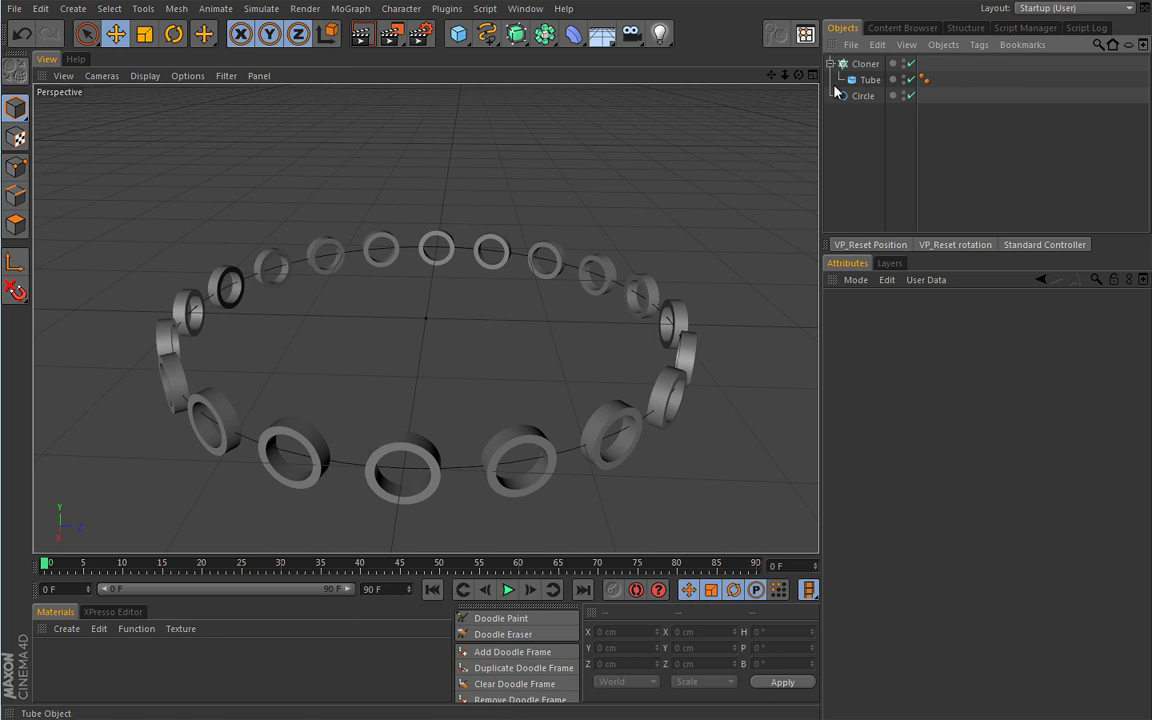
# Add a Shader effector to the Cloner and turn off its Scale transform.
pyautogui.click(865, 63)
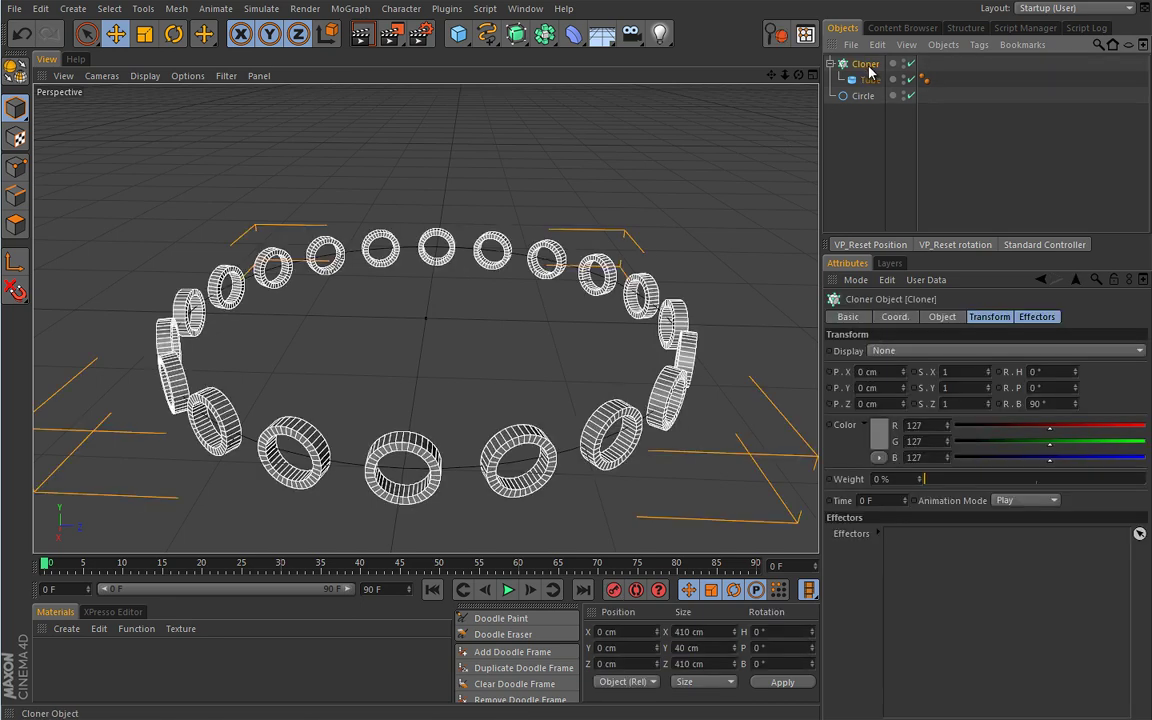
pyautogui.click(350, 9)
pyautogui.moveTo(376, 36)
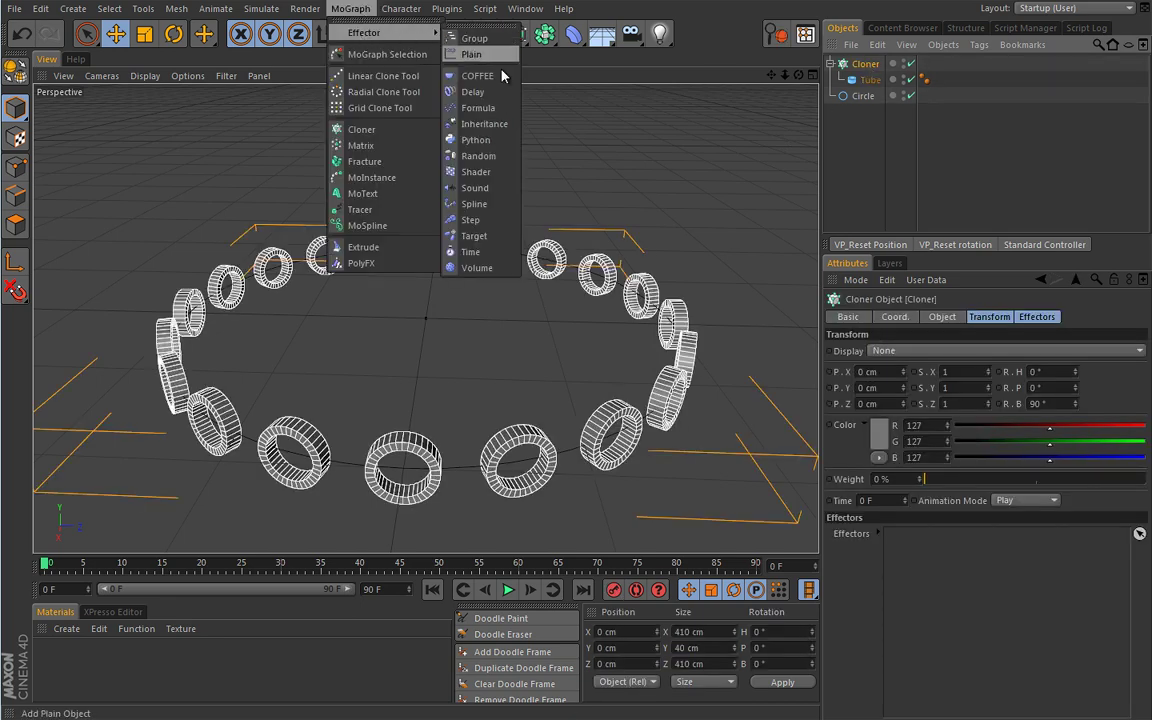
pyautogui.click(476, 171)
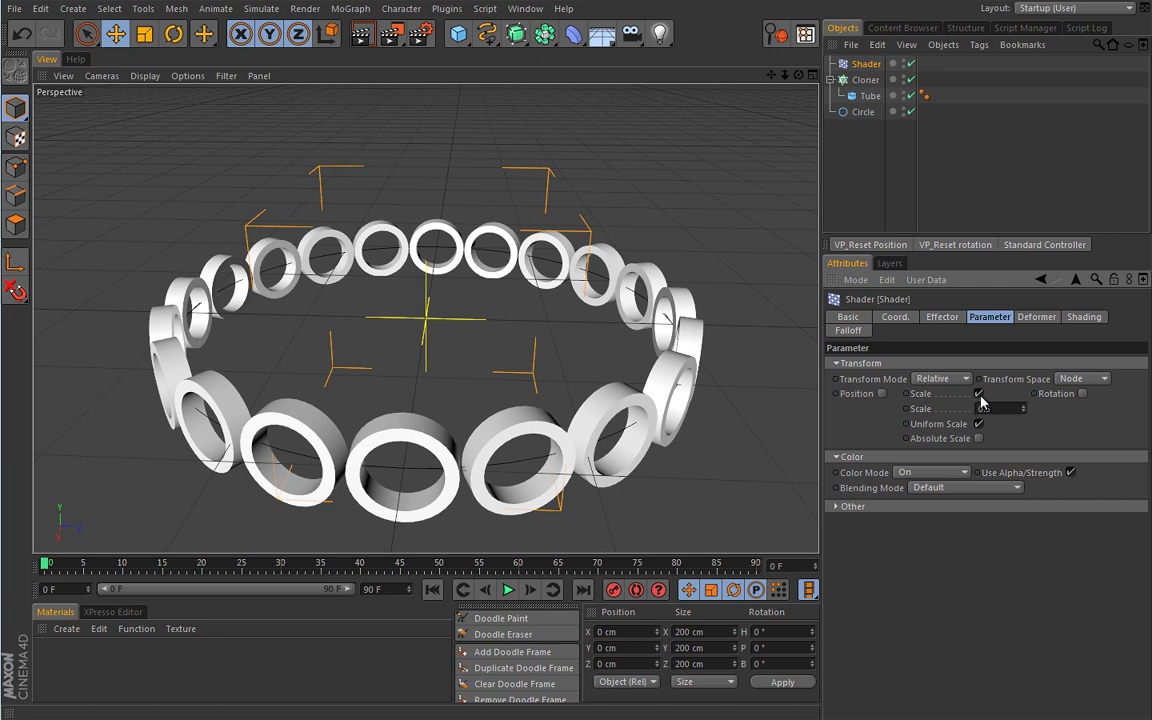
pyautogui.click(978, 393)
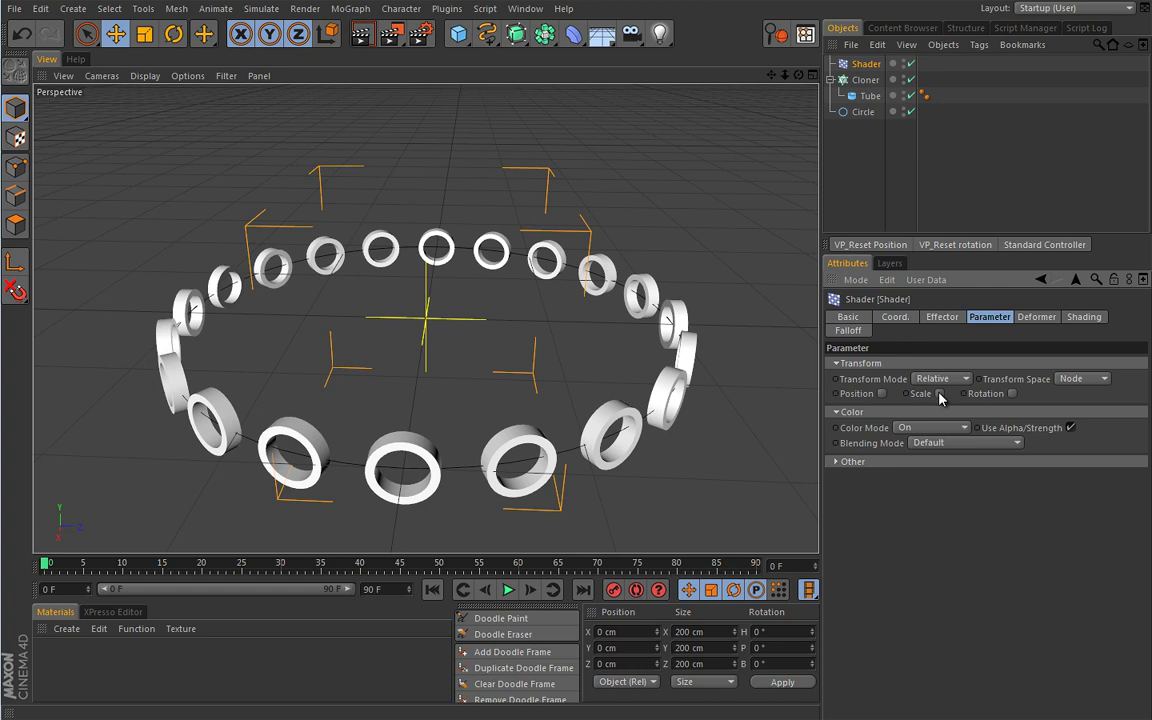
# Try a 44 cm X position offset on the Shader effector, then reset it to 0 cm and turn Position off.
pyautogui.click(882, 394)
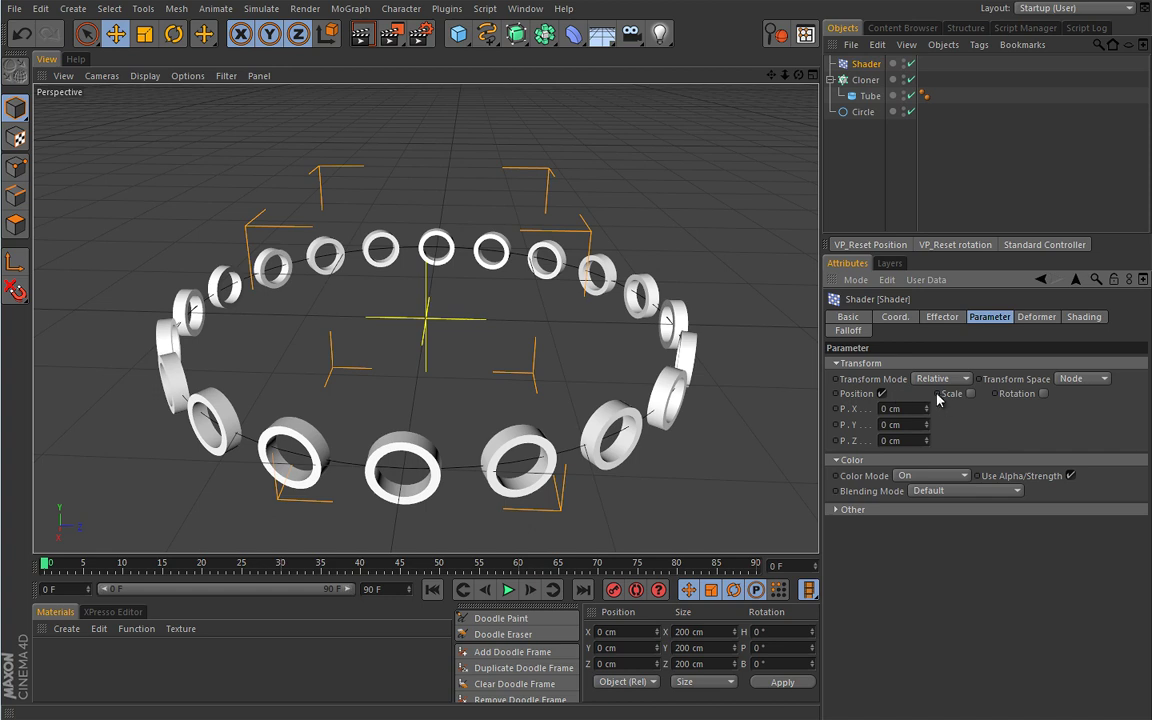
pyautogui.moveTo(926, 409)
pyautogui.mouseDown()
pyautogui.moveTo(918, 376)
pyautogui.moveTo(917, 406)
pyautogui.mouseUp()
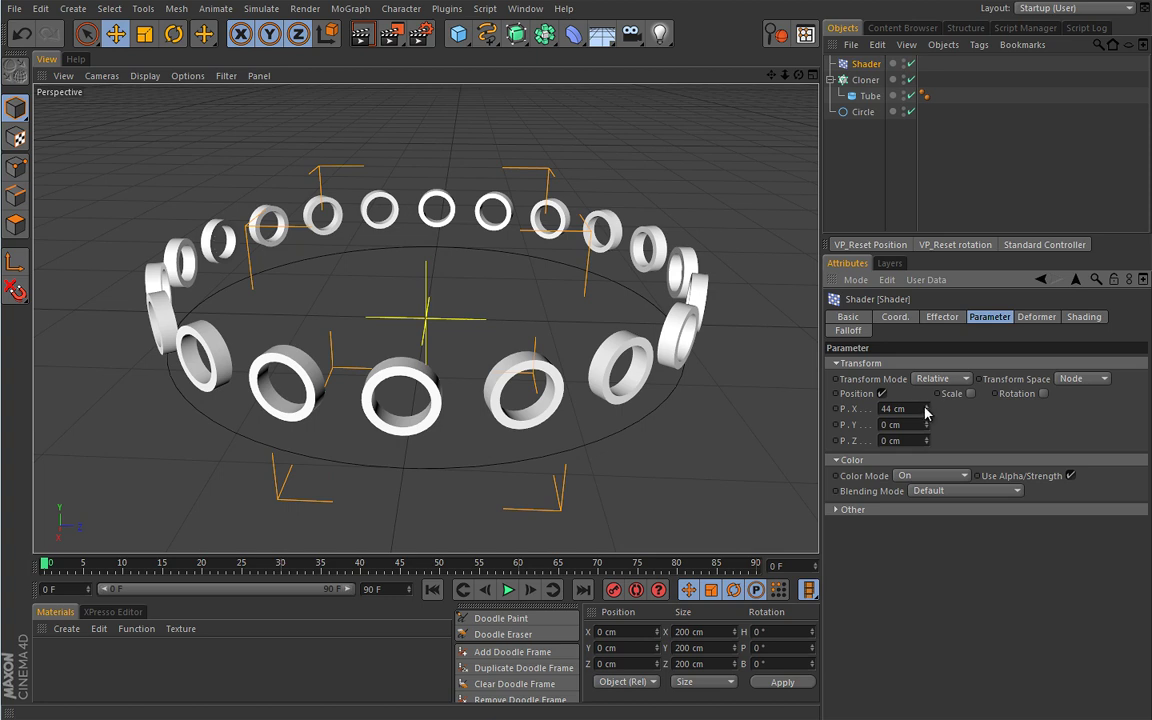
pyautogui.doubleClick(900, 408)
pyautogui.write('0')
pyautogui.press('Return')
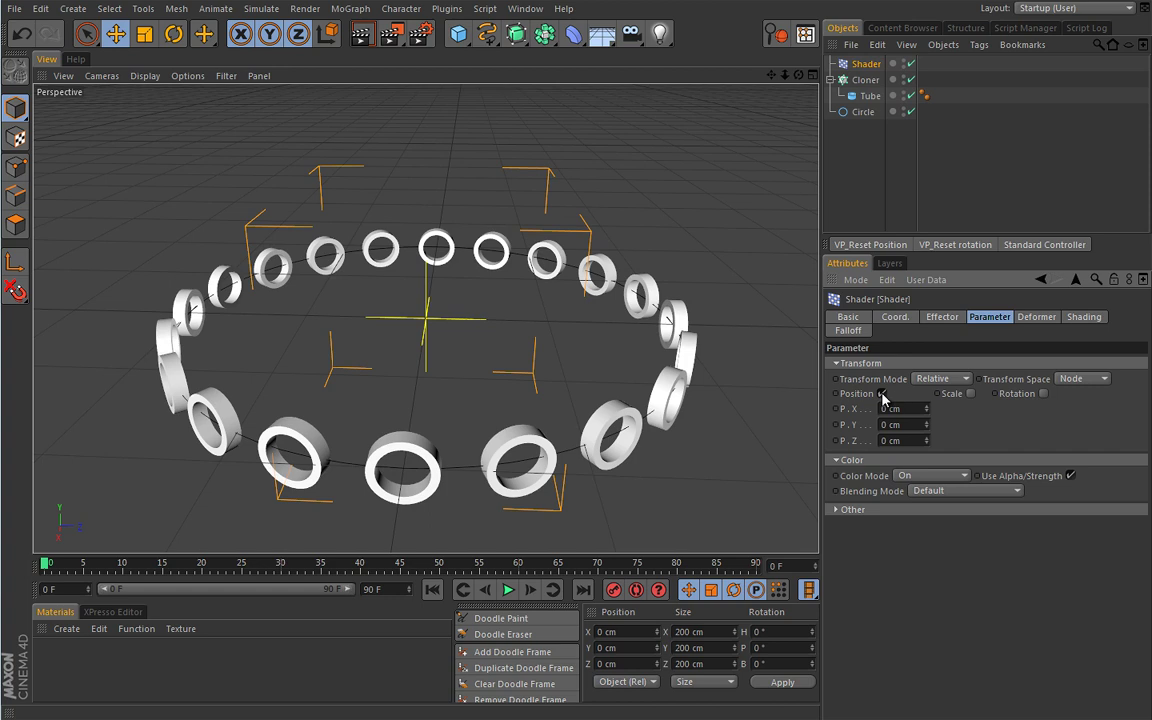
pyautogui.click(881, 393)
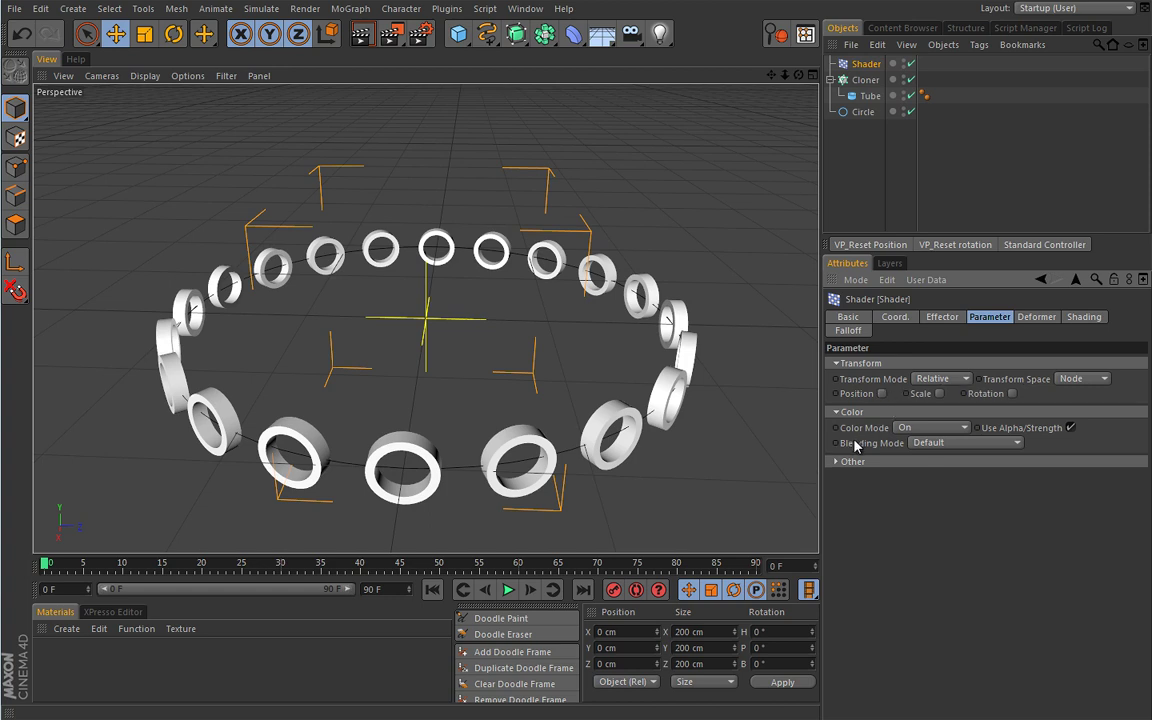
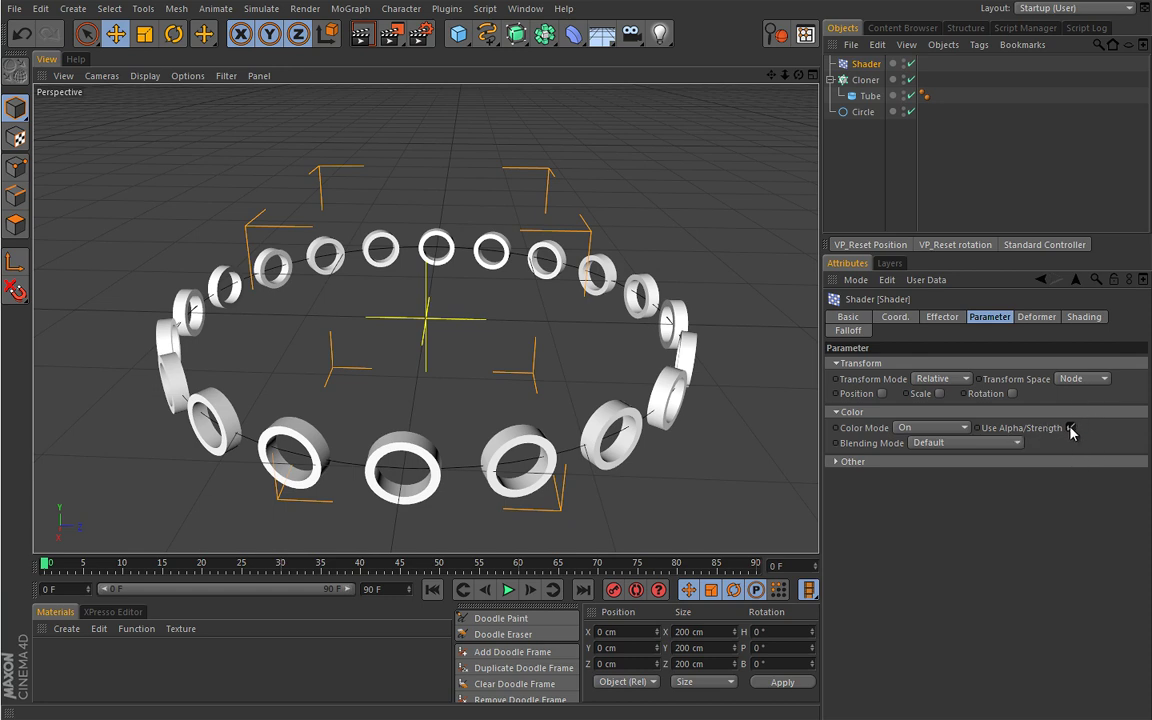
# Turn off Use Alpha/Strength in the Shader effector's color parameters.
pyautogui.click(1070, 428)
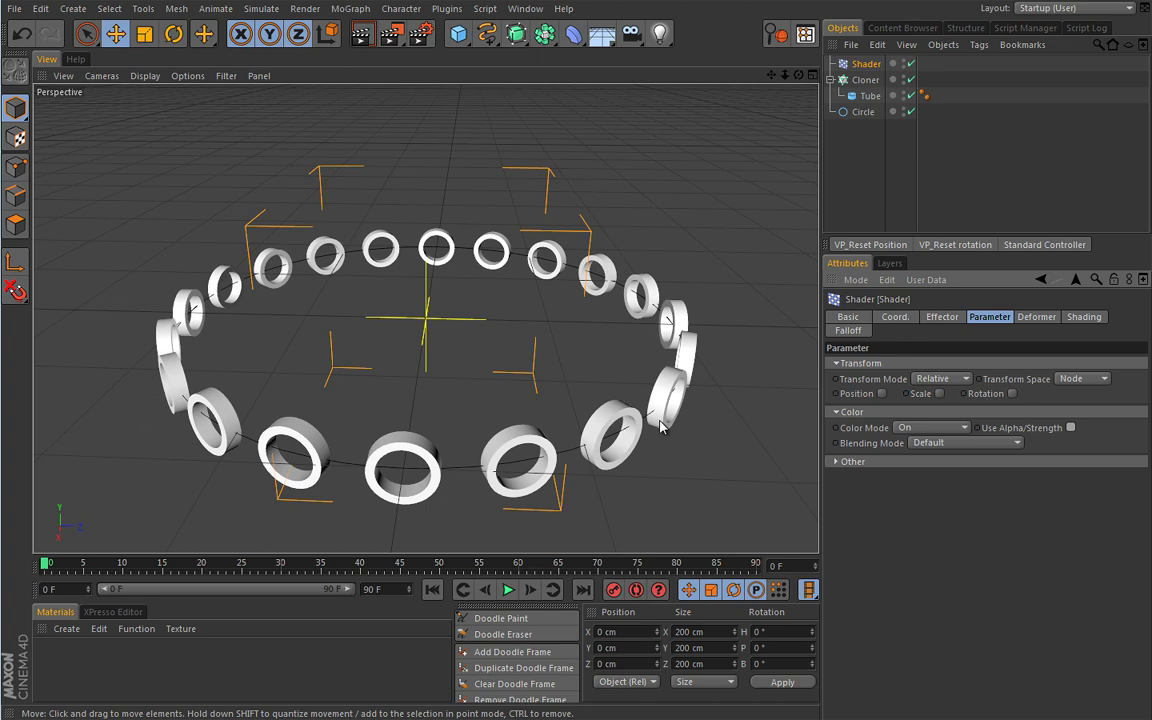
# Create a new material and disable its Specular channel in the Material Editor.
pyautogui.doubleClick(52, 662)
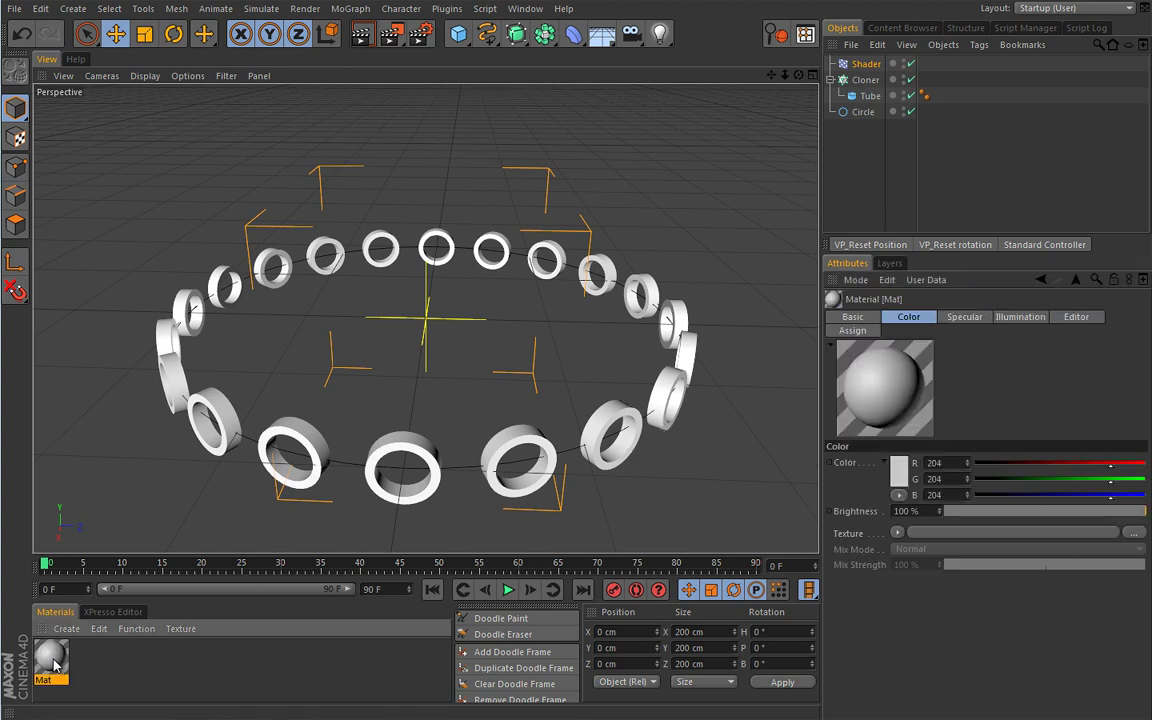
pyautogui.doubleClick(51, 656)
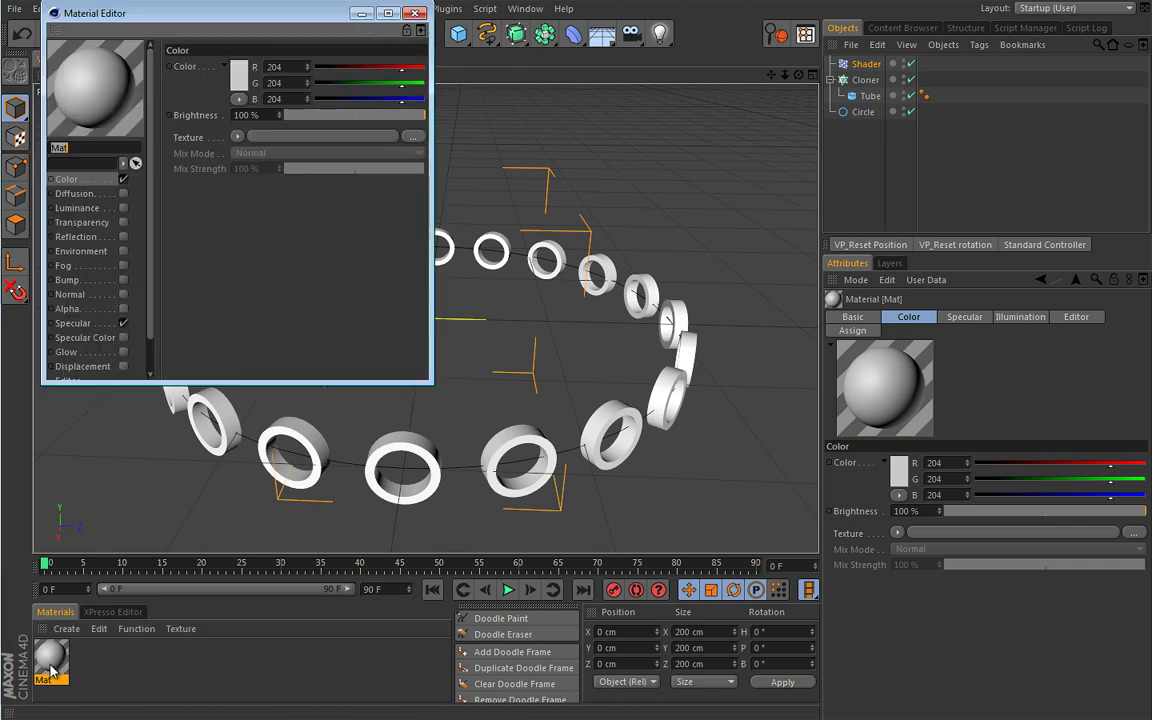
pyautogui.click(124, 323)
pyautogui.moveTo(230, 13); pyautogui.dragTo(263, 130)
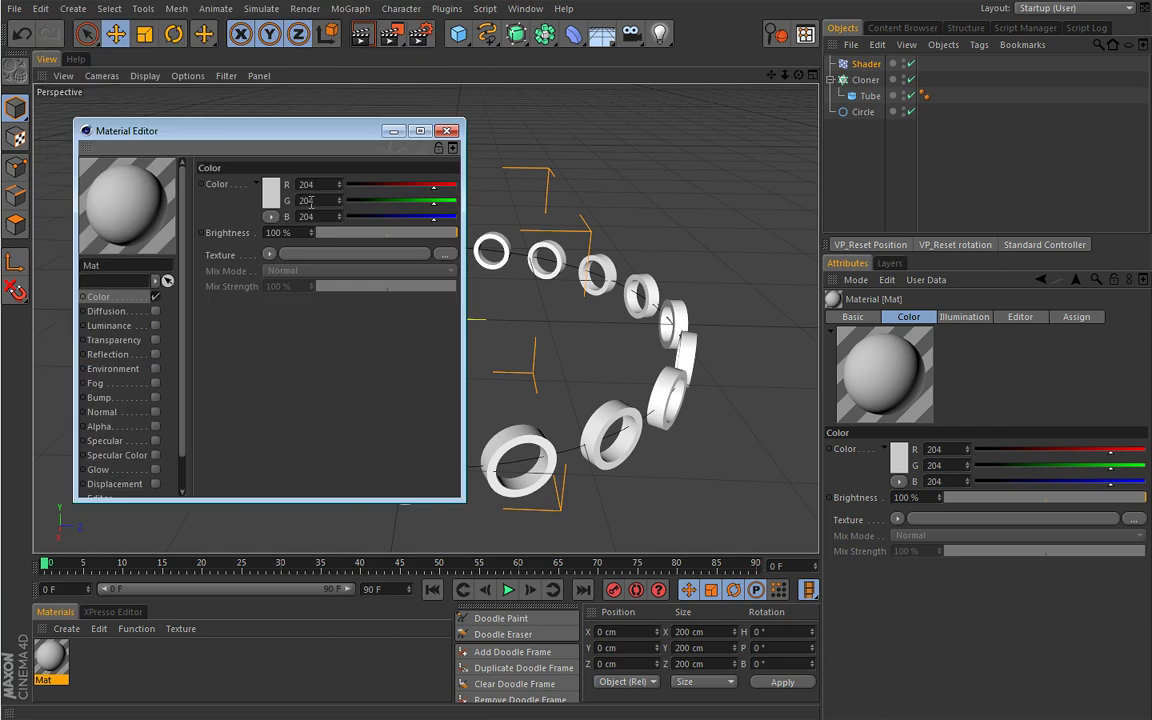
# Set the new material's color to the red swatch, RGB 255, 0, 46, and close the Material Editor.
pyautogui.click(268, 186)
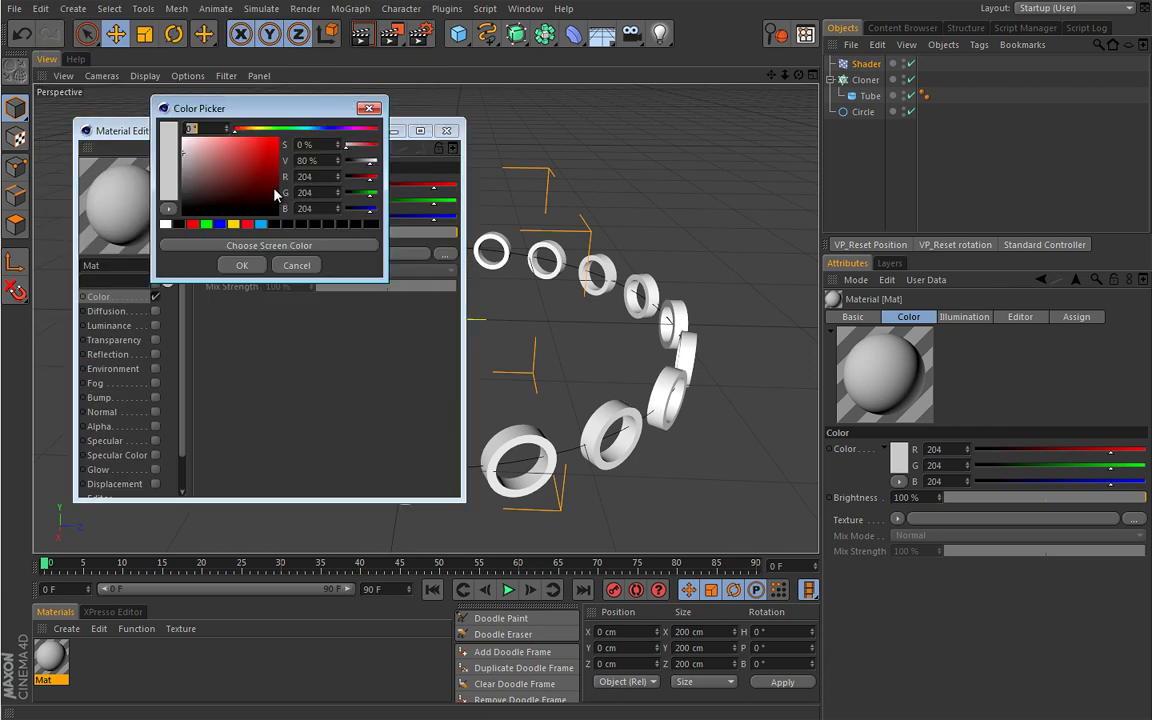
pyautogui.click(247, 223)
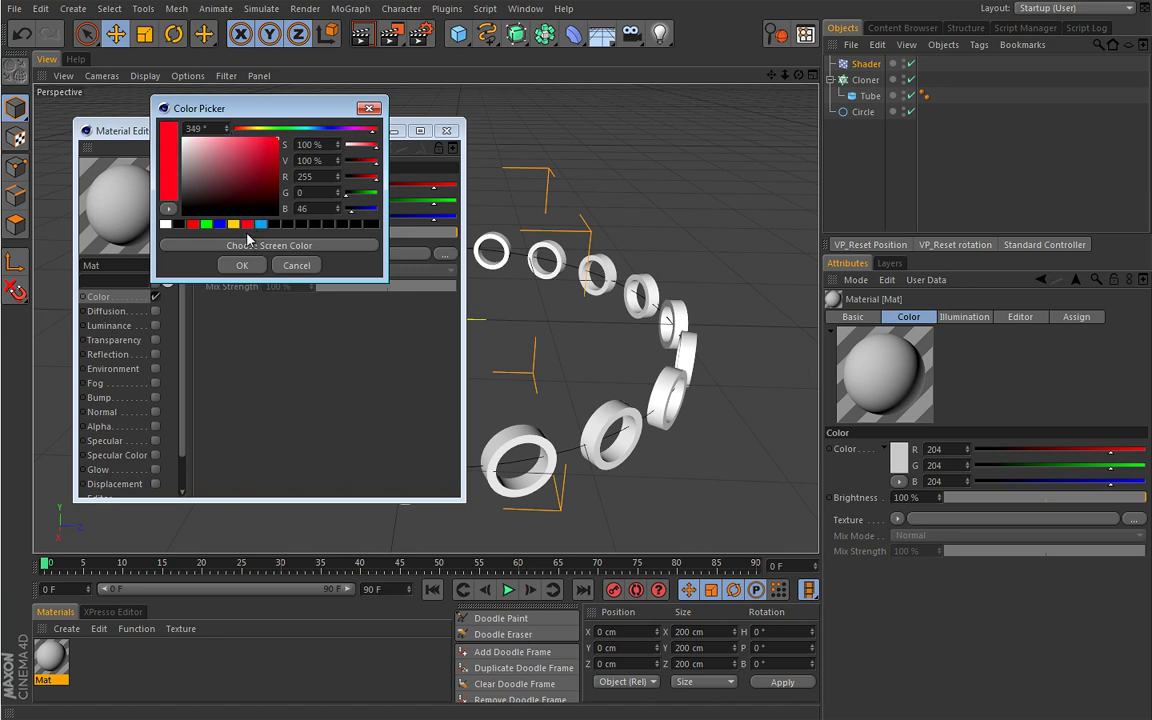
pyautogui.click(241, 265)
pyautogui.click(446, 130)
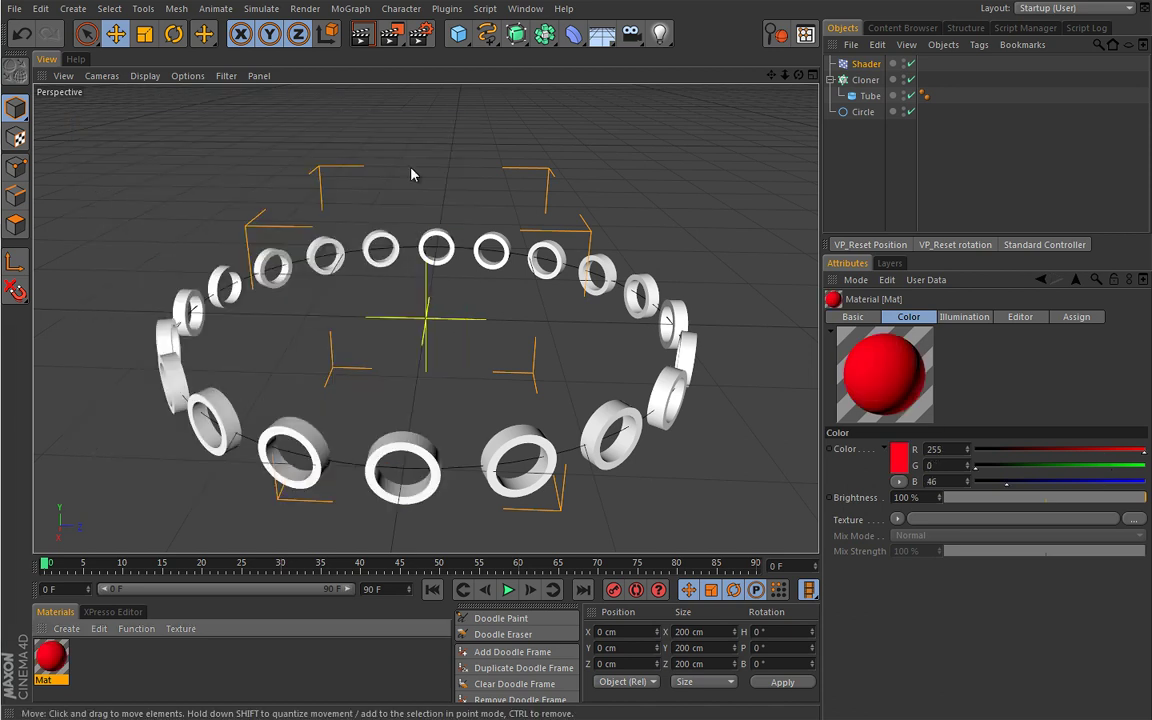
# Apply the material Mat to the Shader effector and drive the effector's Color shading channel from that texture tag.
pyautogui.moveTo(55, 652); pyautogui.dragTo(886, 68)
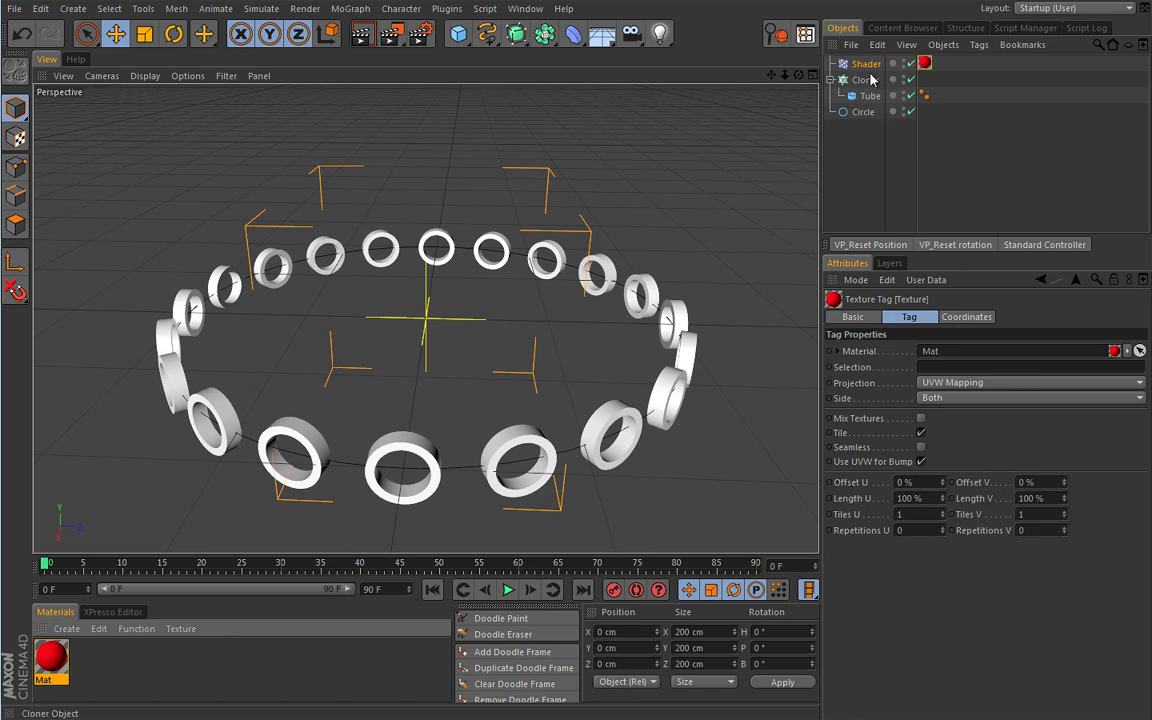
pyautogui.click(867, 65)
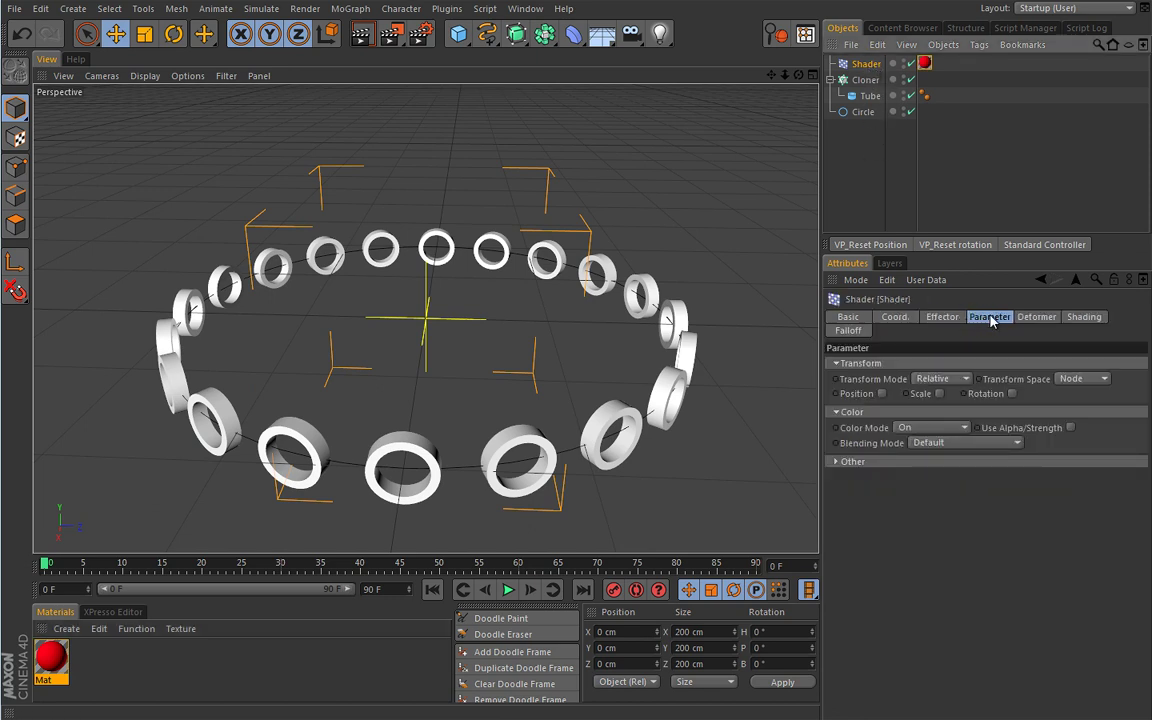
pyautogui.click(1084, 317)
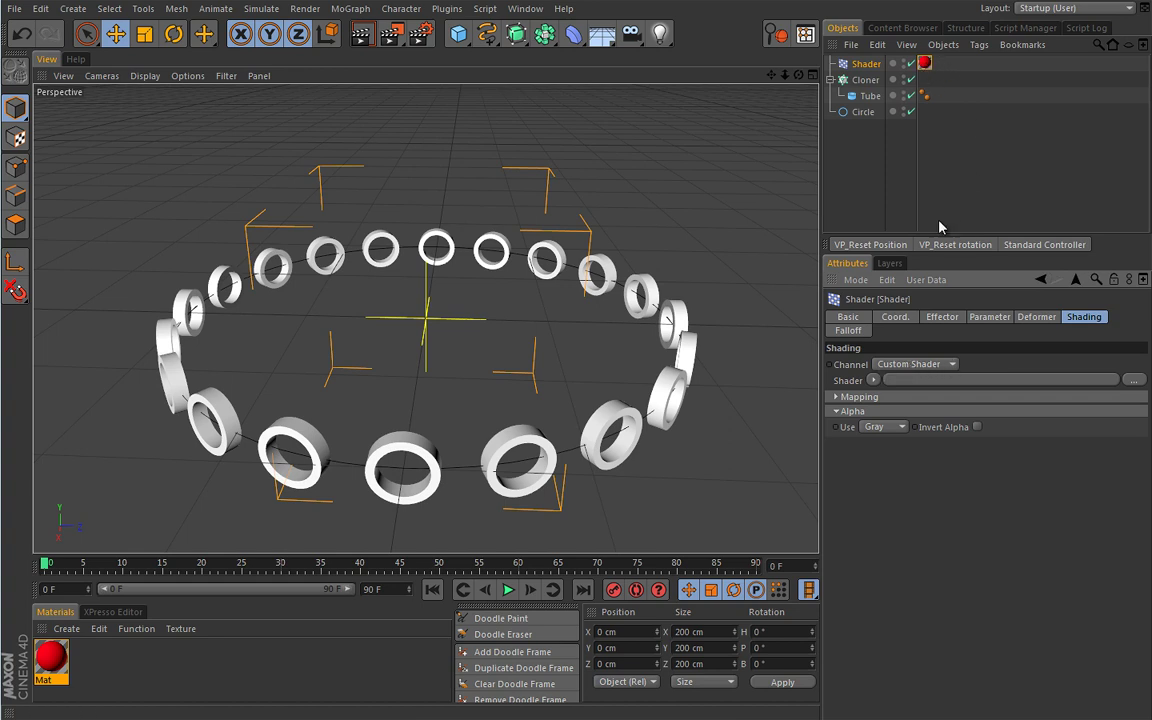
pyautogui.click(888, 368)
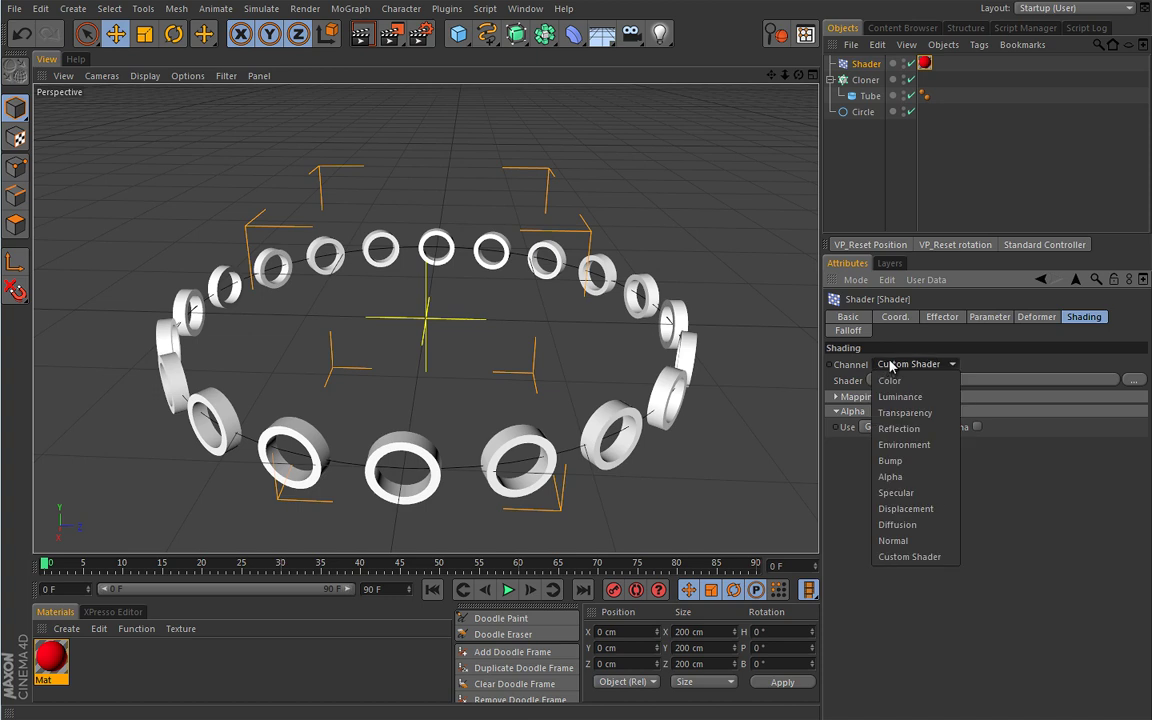
pyautogui.click(888, 382)
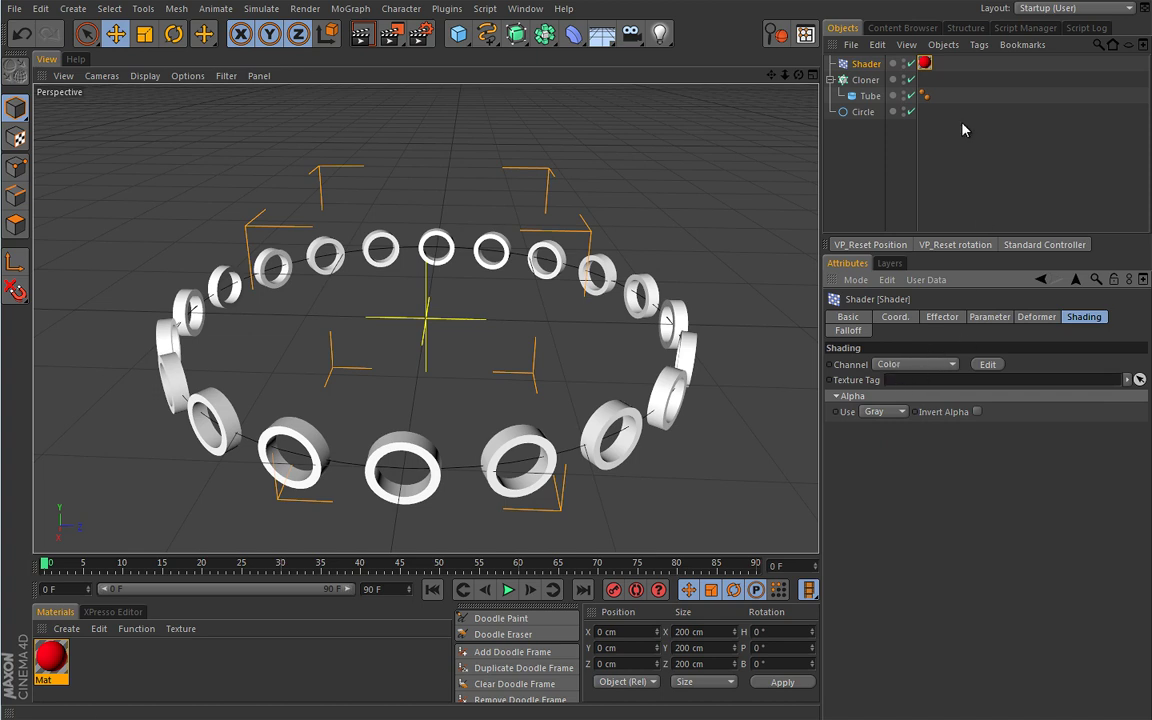
pyautogui.moveTo(924, 63); pyautogui.dragTo(910, 381)
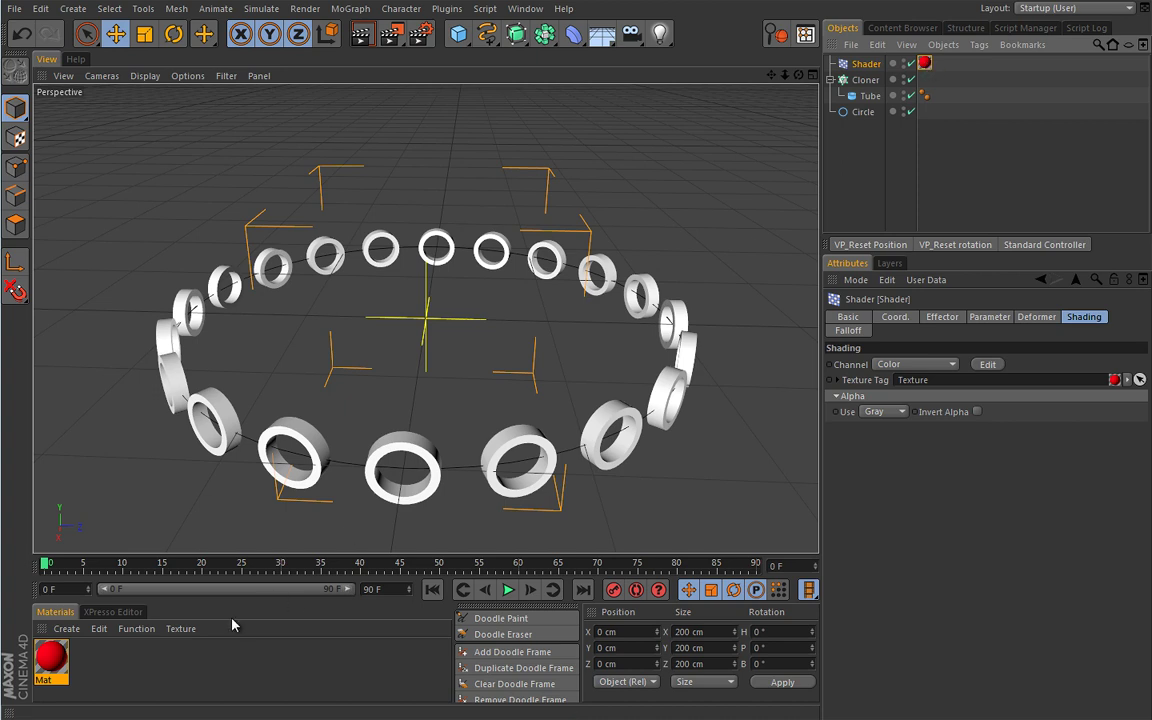
# Load a Color shader into Mat's color texture and set it to the red swatch, RGB 255, 0, 46.
pyautogui.click(51, 658)
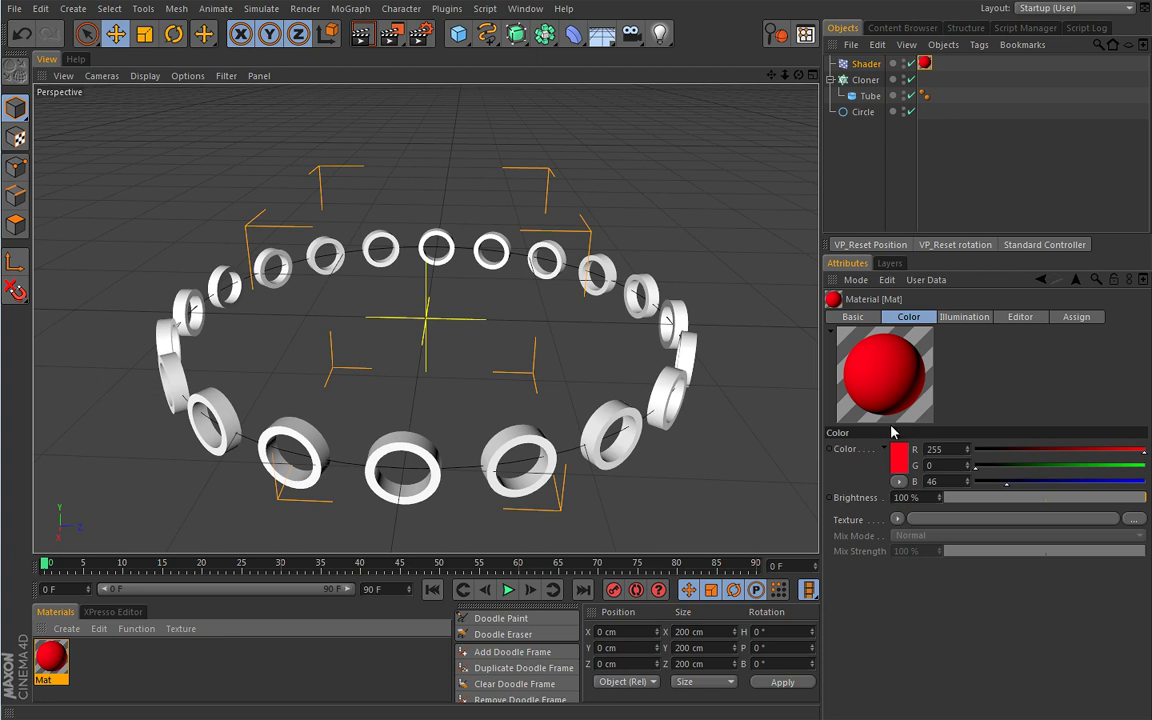
pyautogui.click(898, 520)
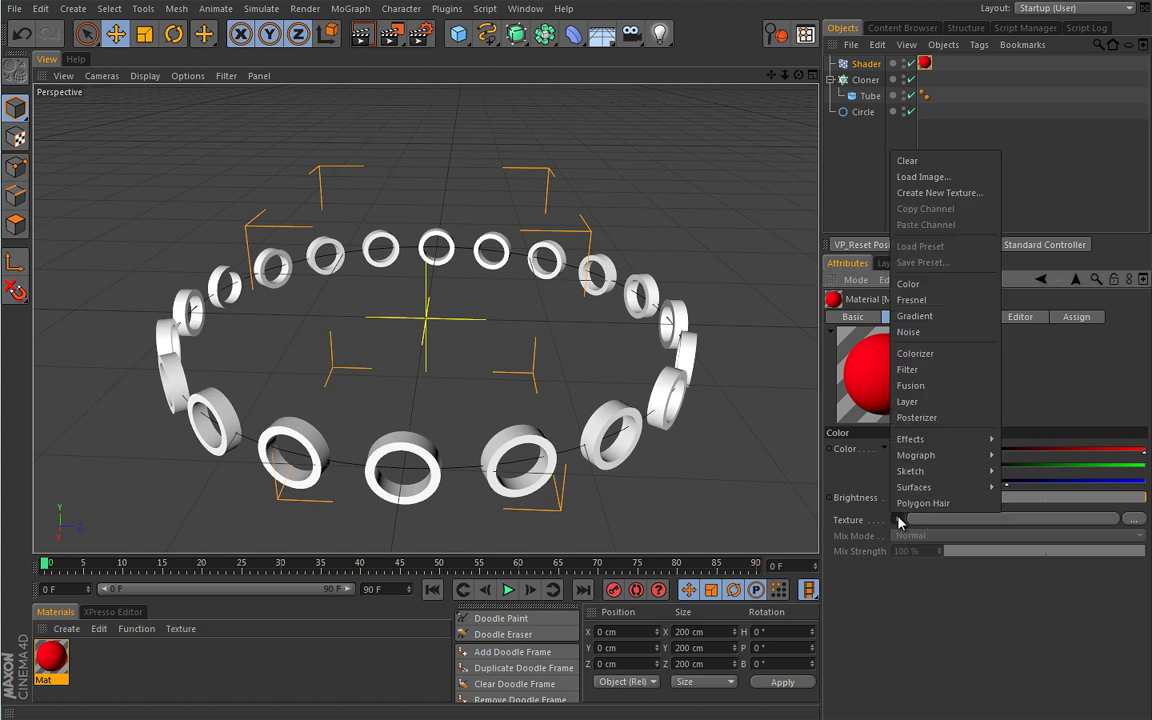
pyautogui.click(905, 284)
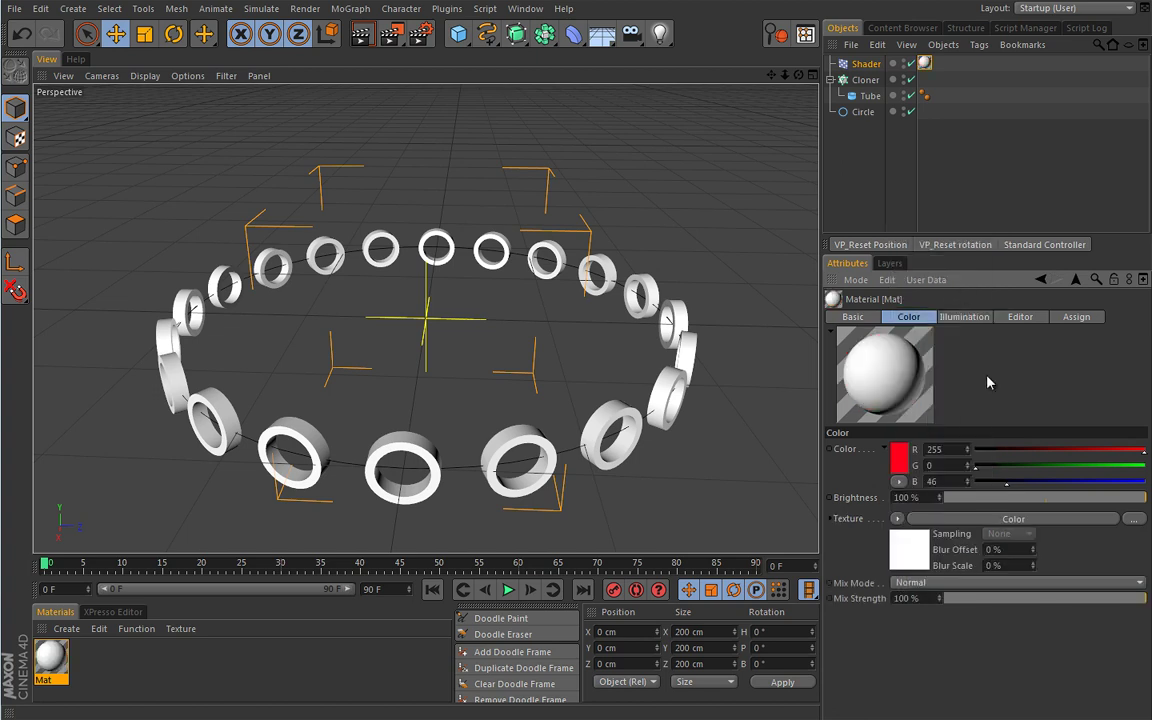
pyautogui.click(912, 549)
pyautogui.click(893, 454)
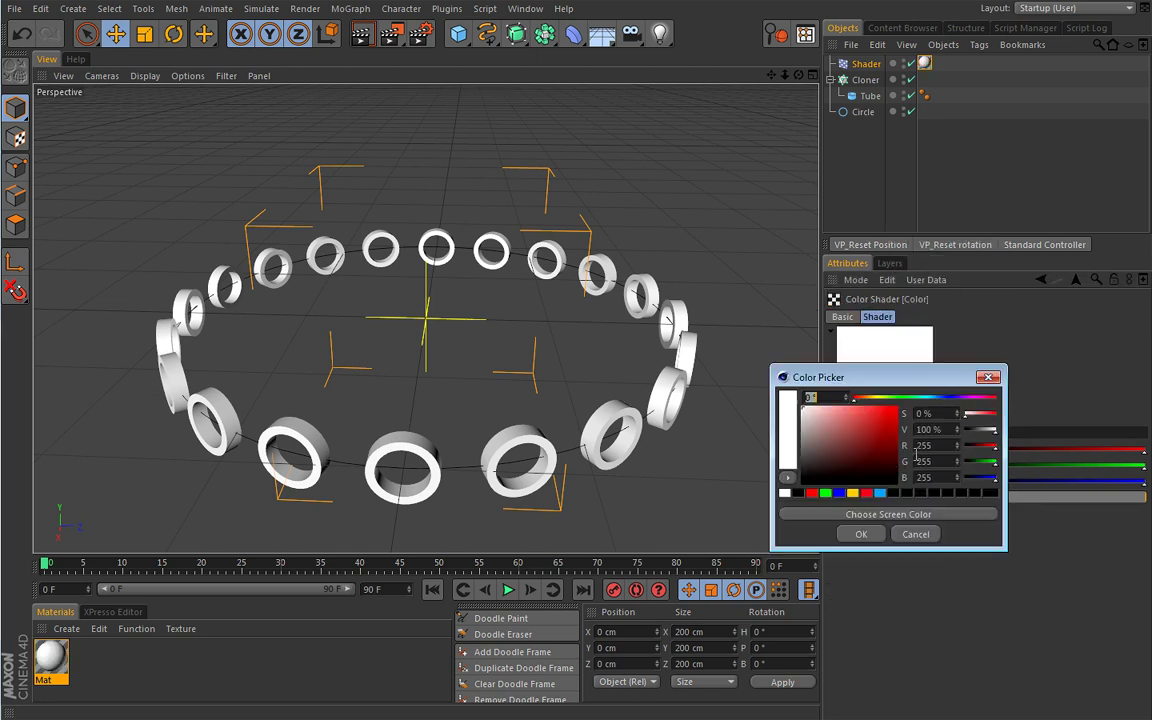
pyautogui.click(866, 492)
pyautogui.click(861, 534)
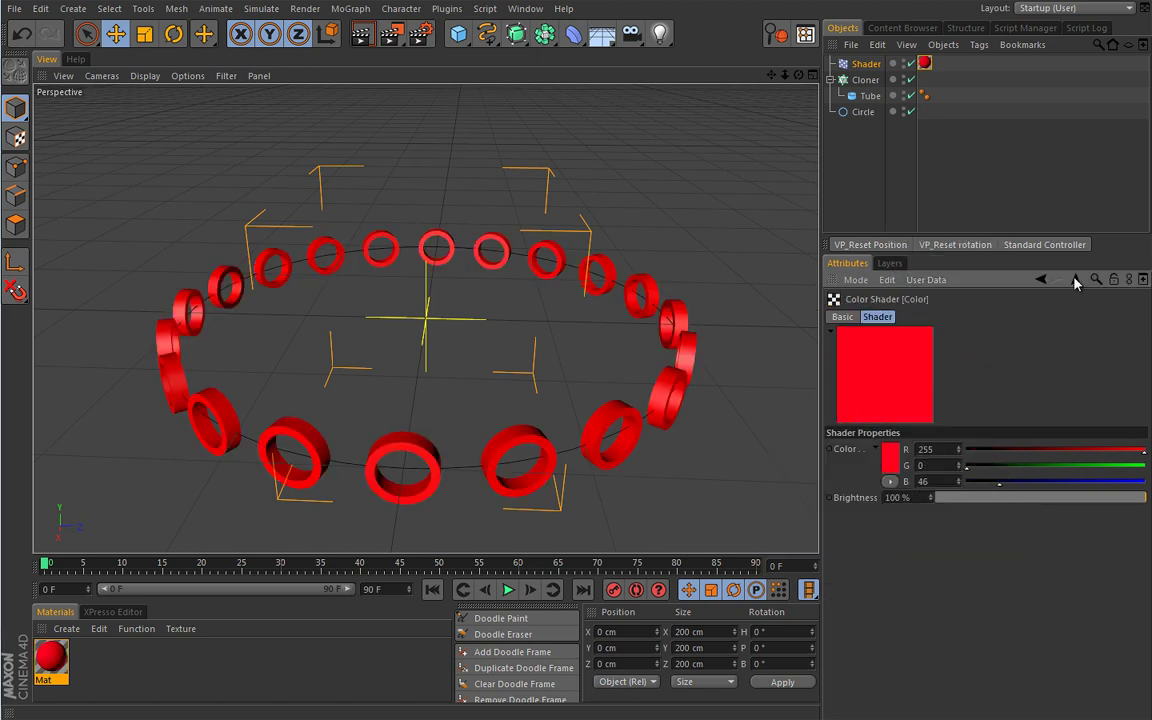
pyautogui.click(1044, 282)
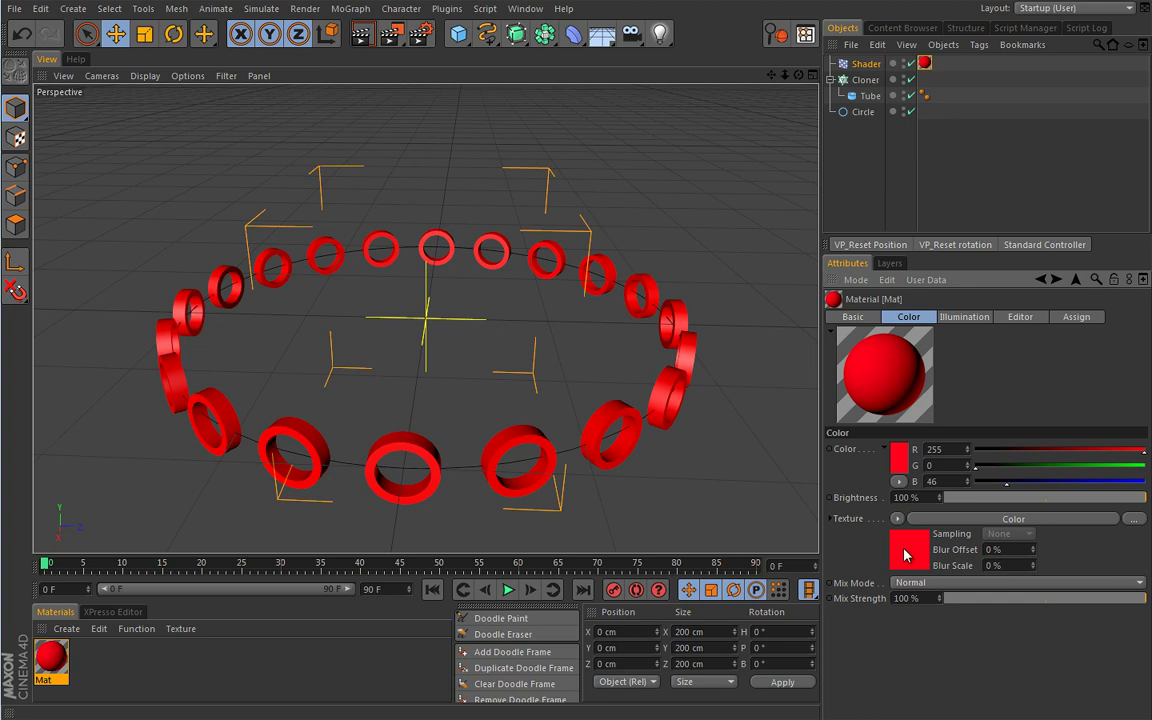
# Examine how the Shader effector's Color channel links to the Color shader in Mat's texture.
pyautogui.click(866, 64)
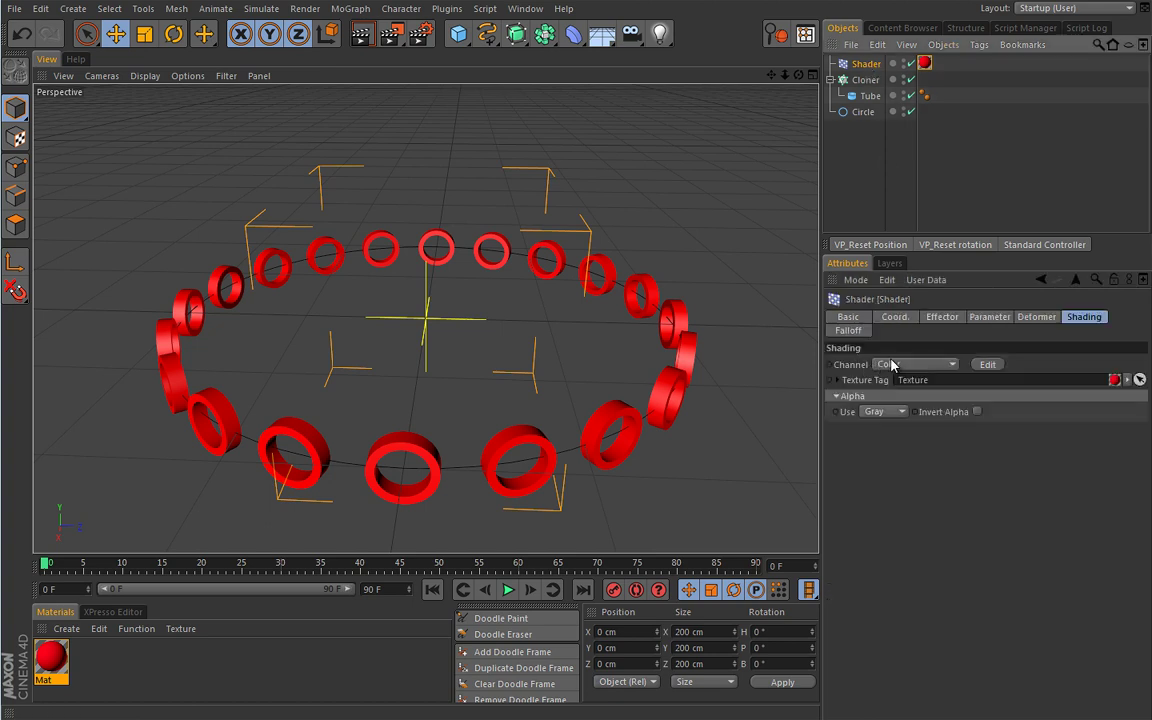
pyautogui.click(51, 657)
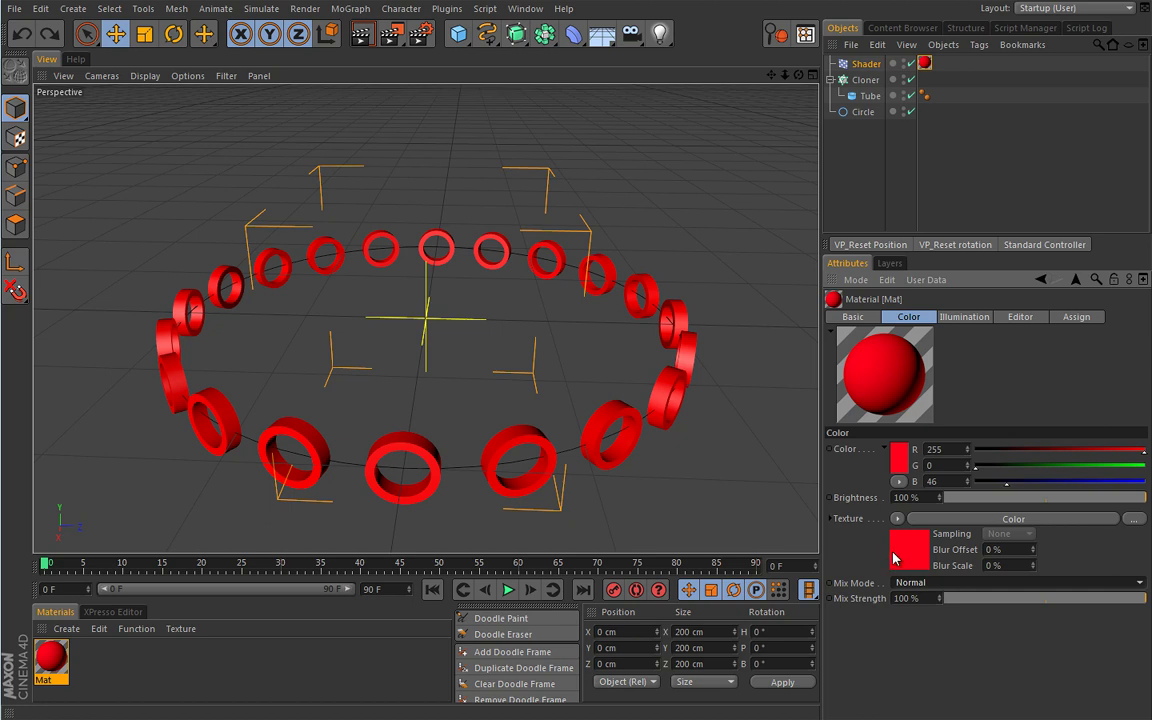
pyautogui.click(866, 63)
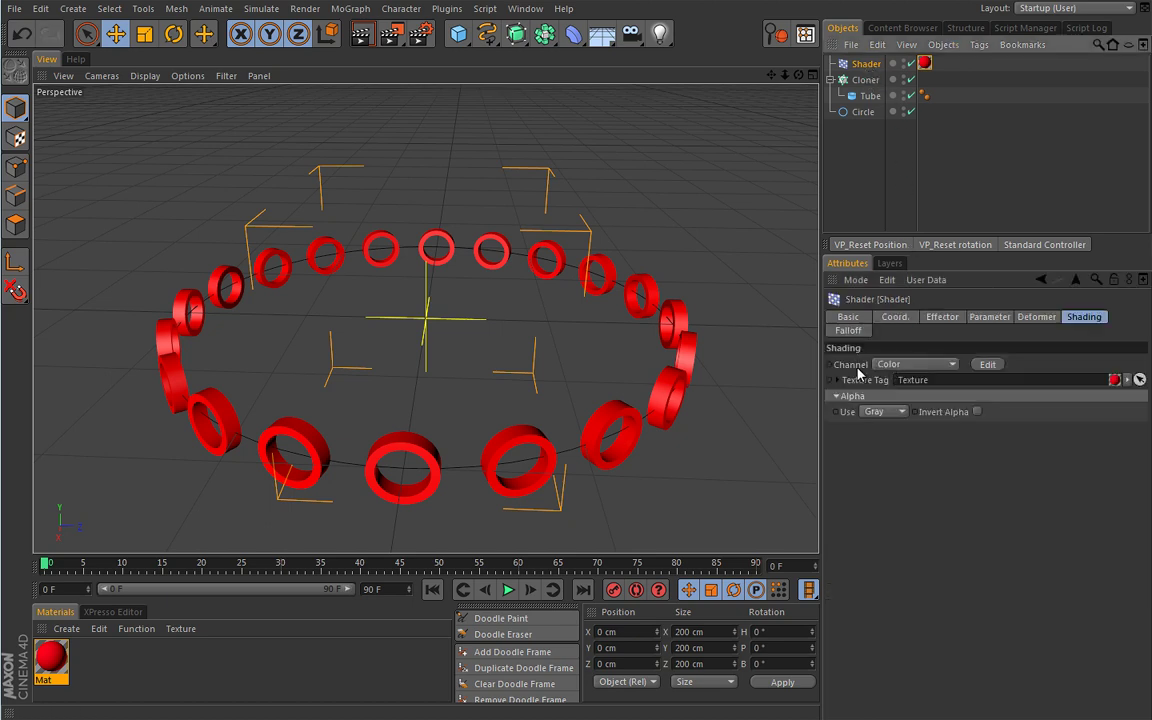
pyautogui.click(987, 364)
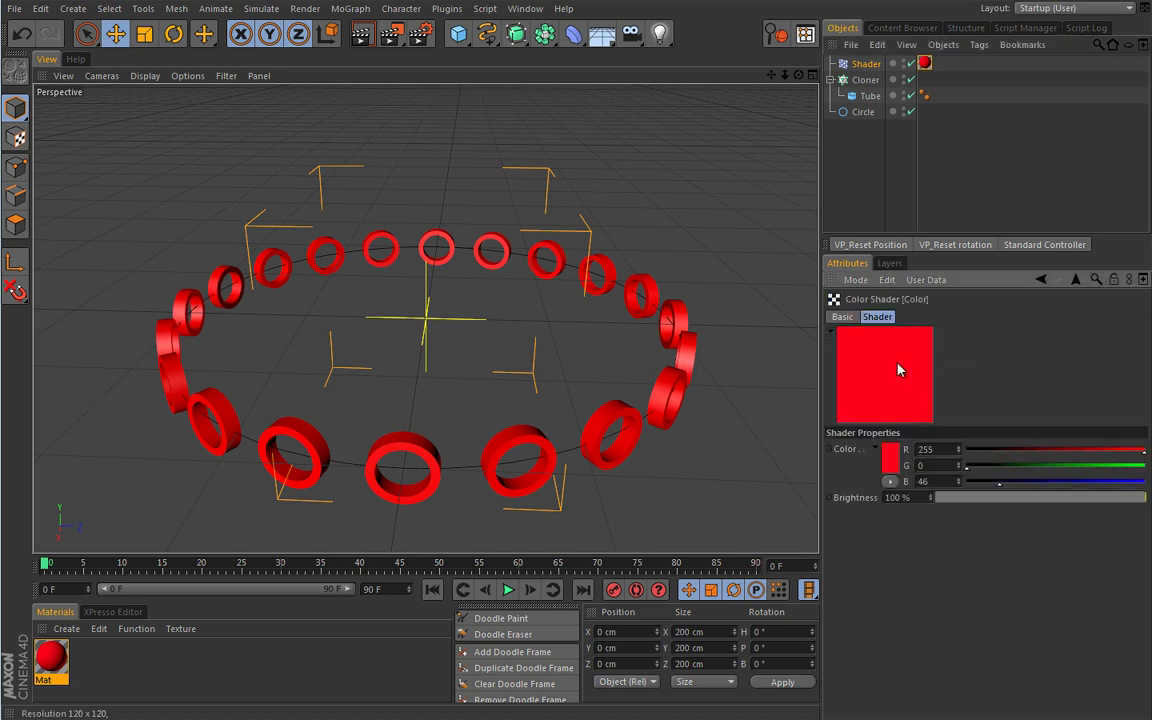
pyautogui.click(1041, 281)
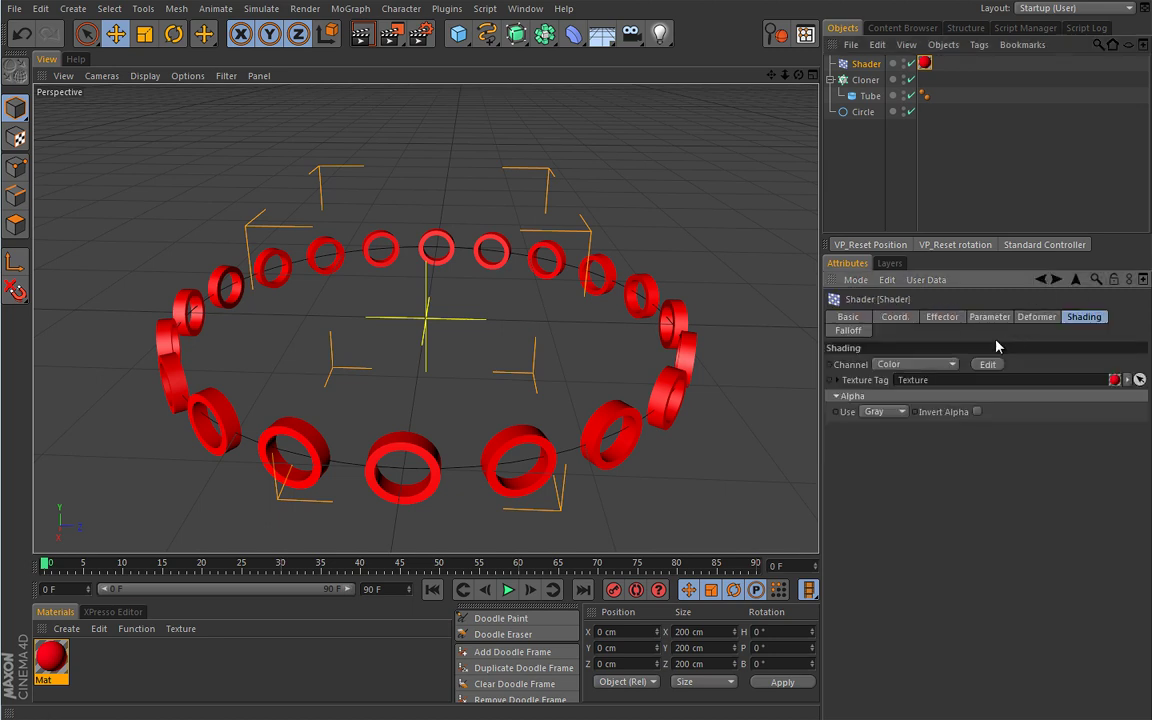
# Set the Shader effector's alpha use to Alpha and switch its shading channel to Custom Shader.
pyautogui.click(950, 366)
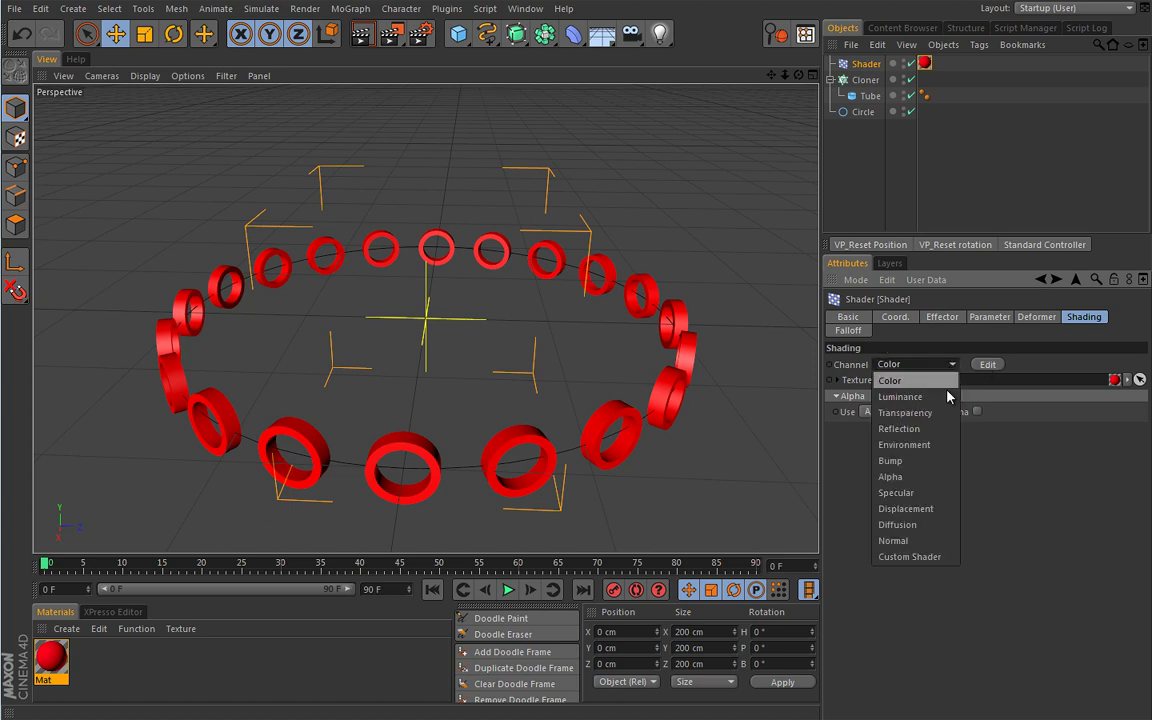
pyautogui.click(905, 558)
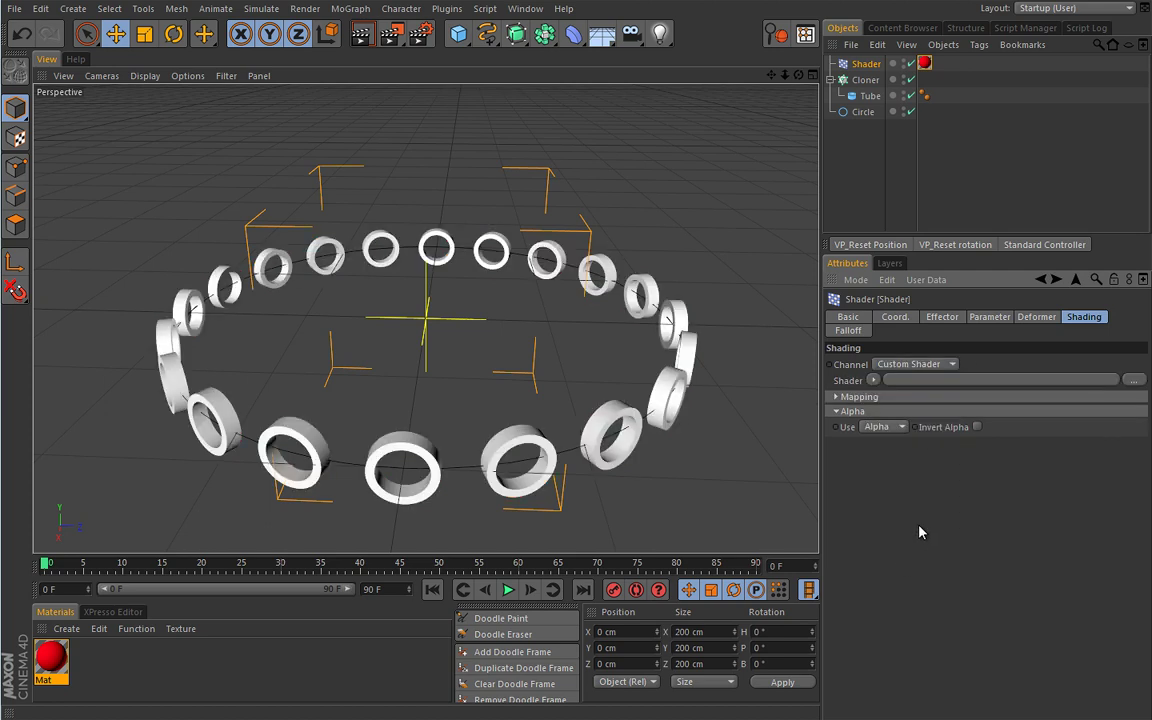
# Load a Gradient shader as the Shader effector's custom shader and open the gradient's properties.
pyautogui.click(873, 381)
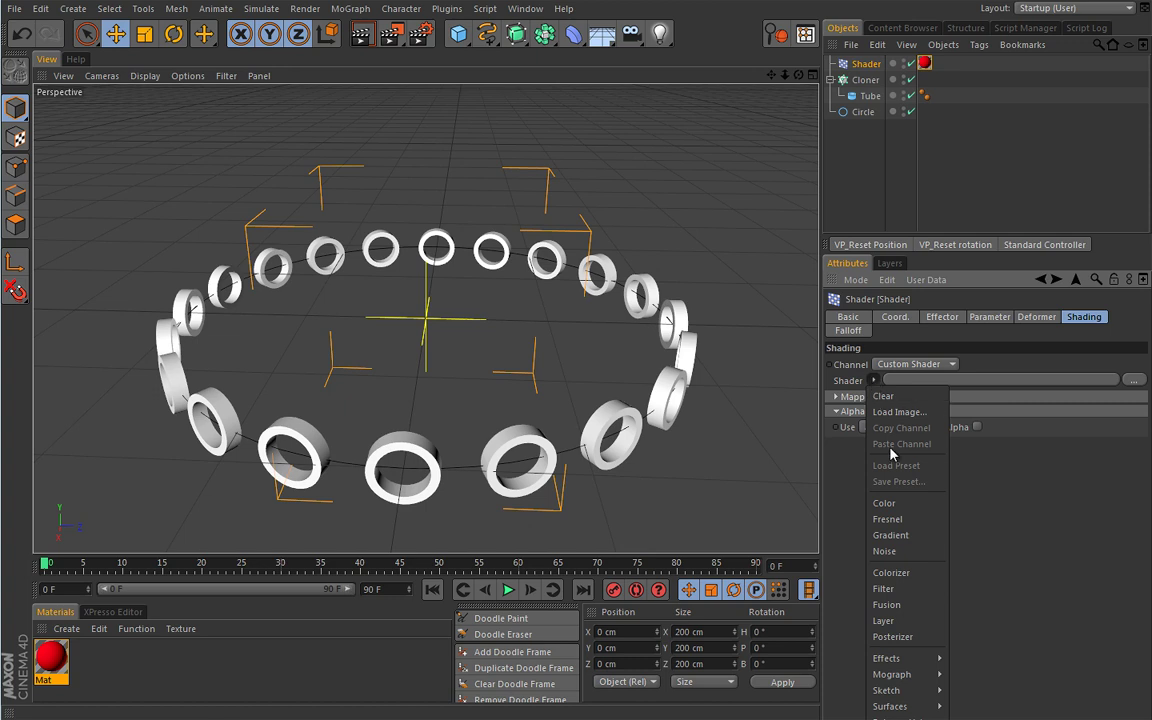
pyautogui.click(893, 535)
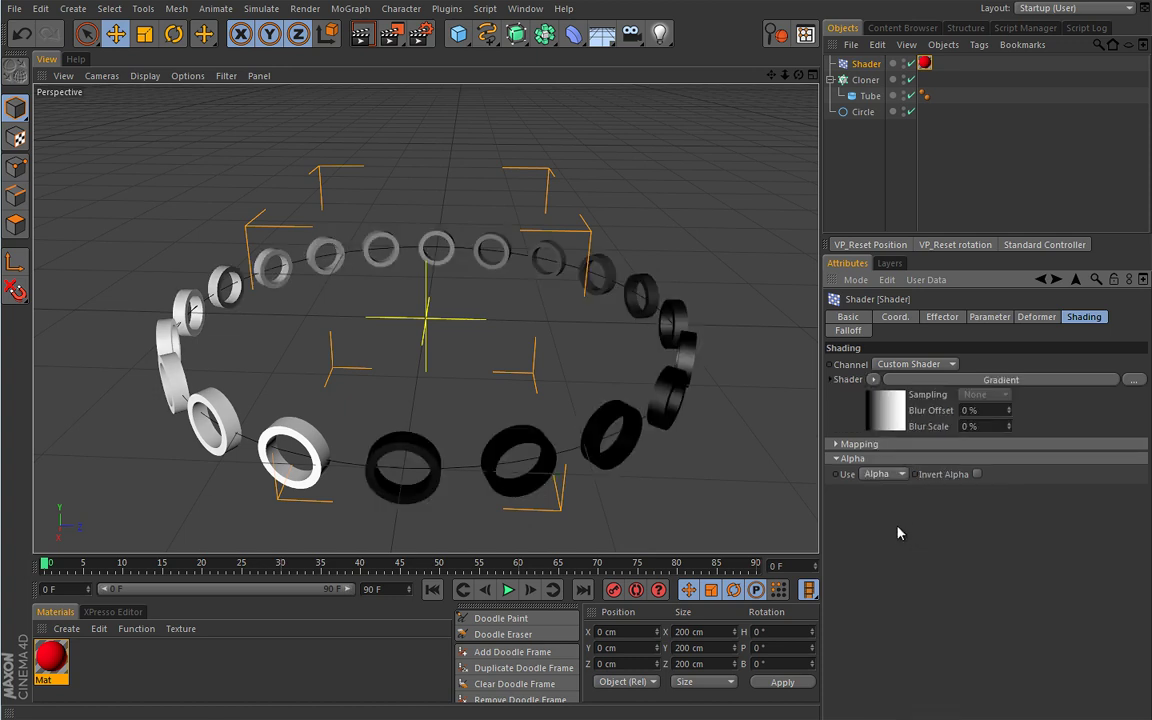
pyautogui.click(893, 410)
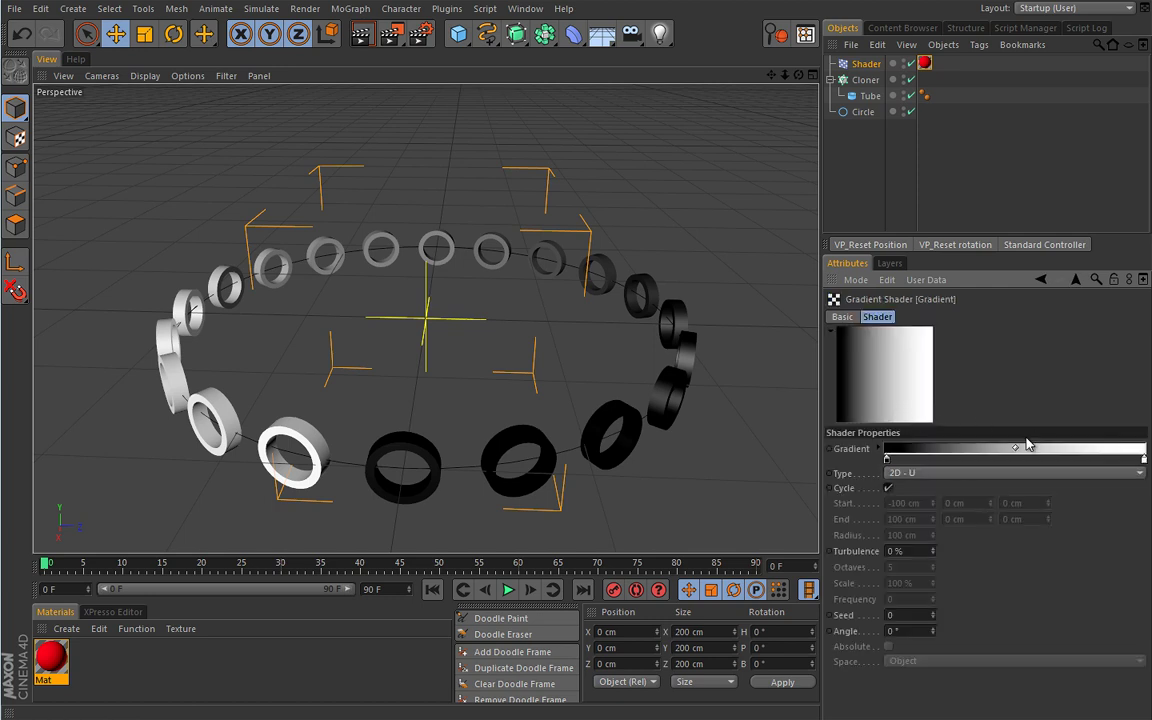
# Add a light blue knot at the middle of the gradient and recolor its white end knot to red.
pyautogui.doubleClick(1015, 459)
pyautogui.click(907, 453)
pyautogui.click(988, 532)
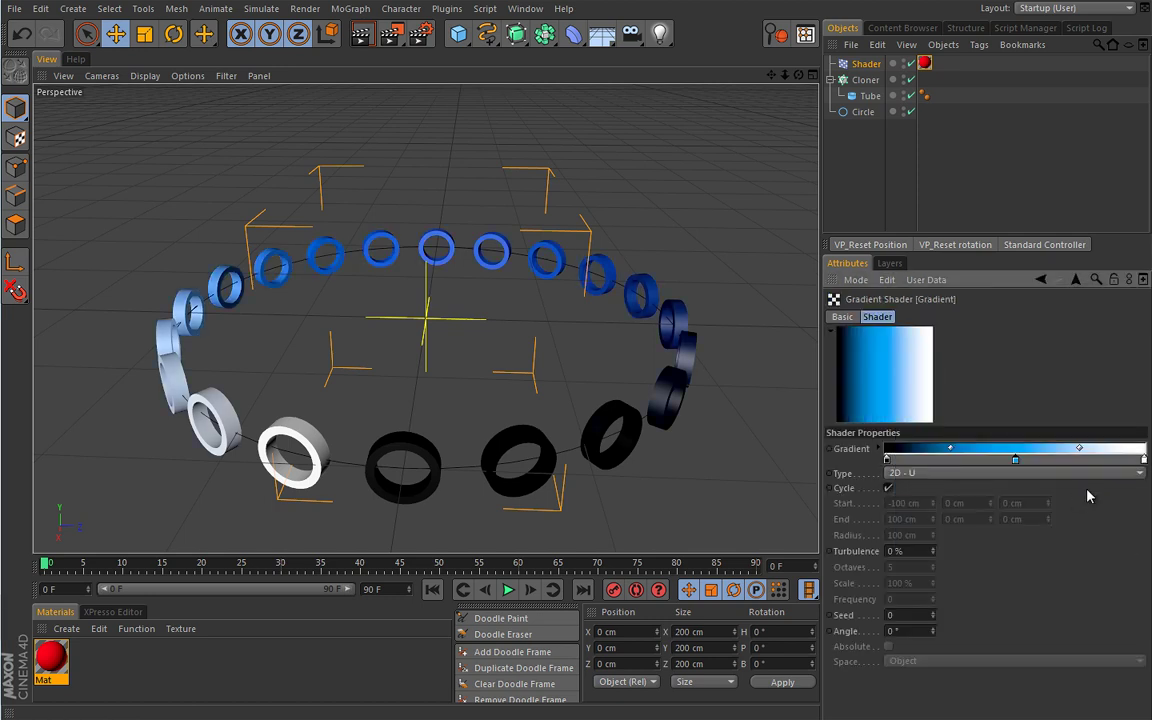
pyautogui.doubleClick(1145, 460)
pyautogui.click(1080, 410)
pyautogui.click(1118, 535)
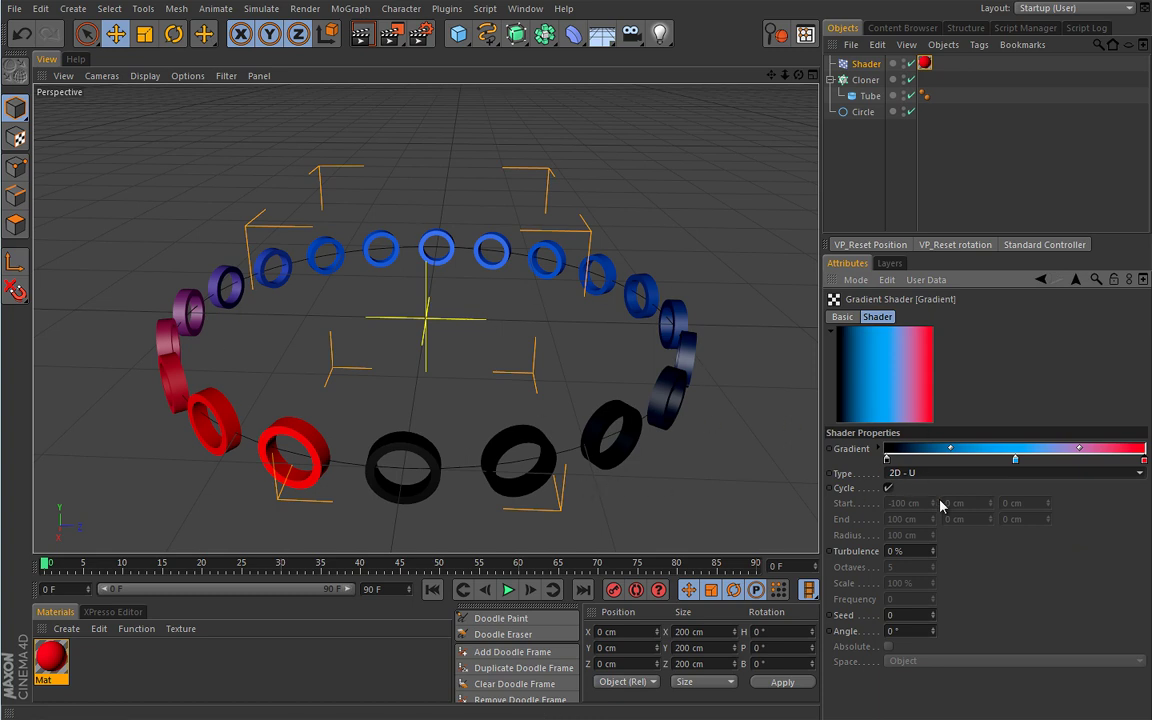
# Try the 2D - Radial type on the gradient, and undo the change.
pyautogui.click(910, 474)
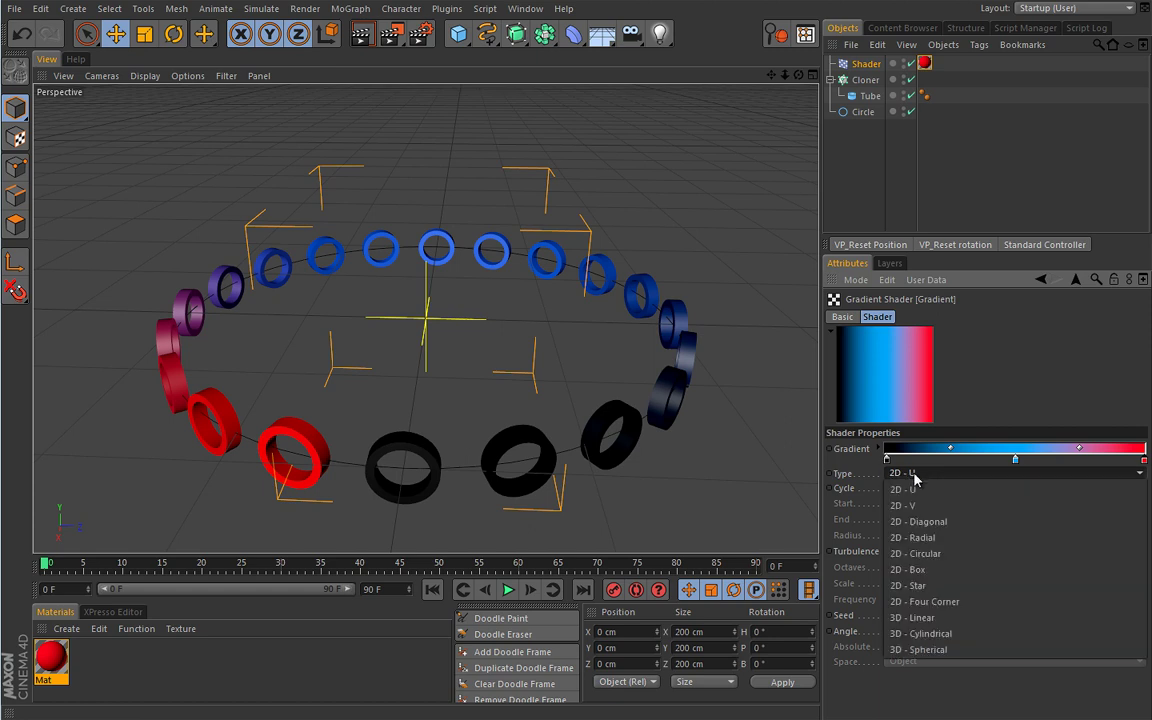
pyautogui.click(924, 538)
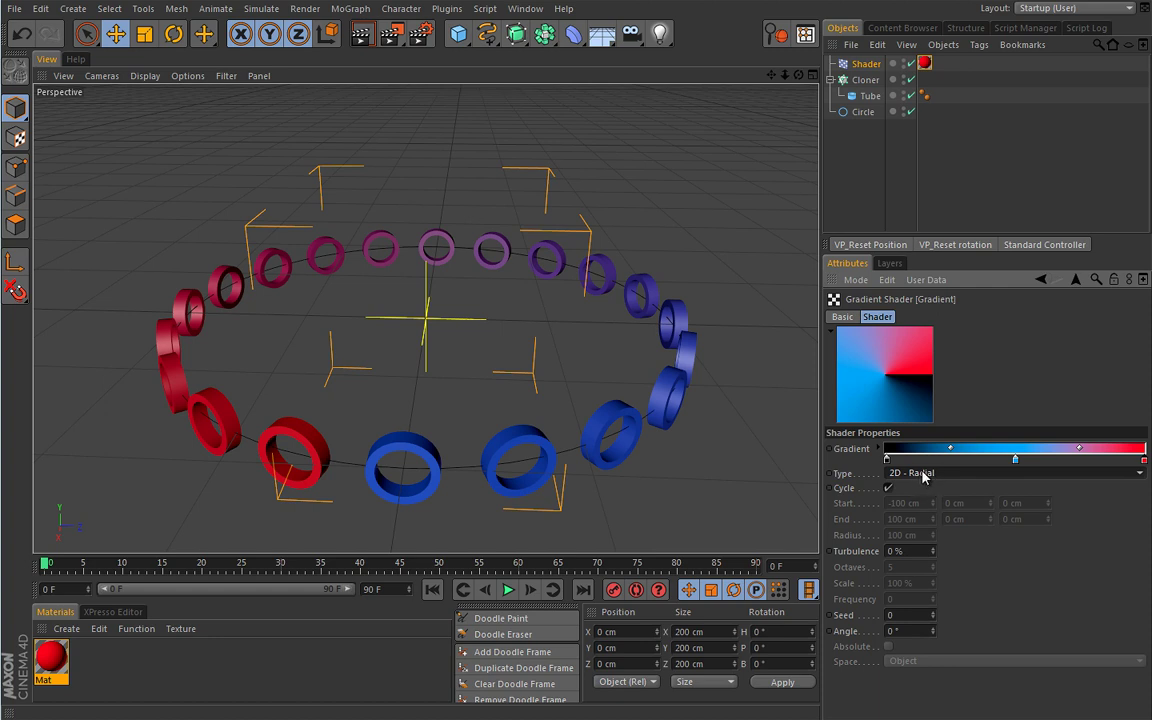
pyautogui.hotkey('ctrl', 'z')
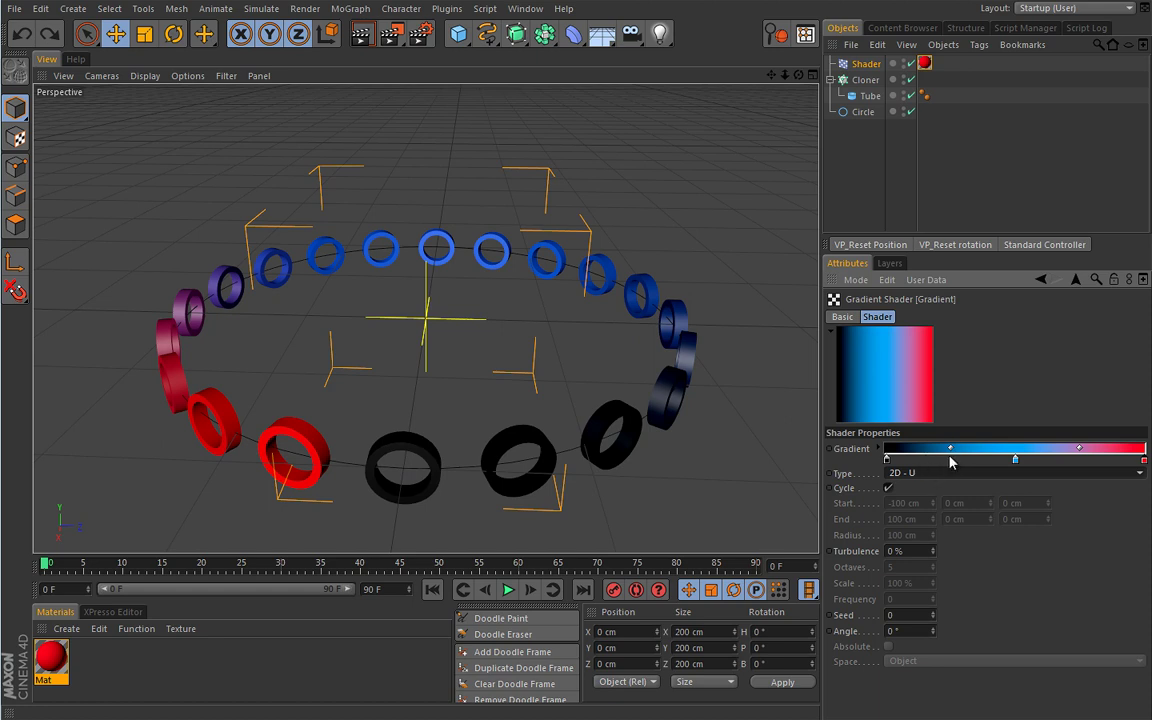
# Enable position in the Shader effector's transform parameters and set P.X to 100 cm.
pyautogui.click(862, 64)
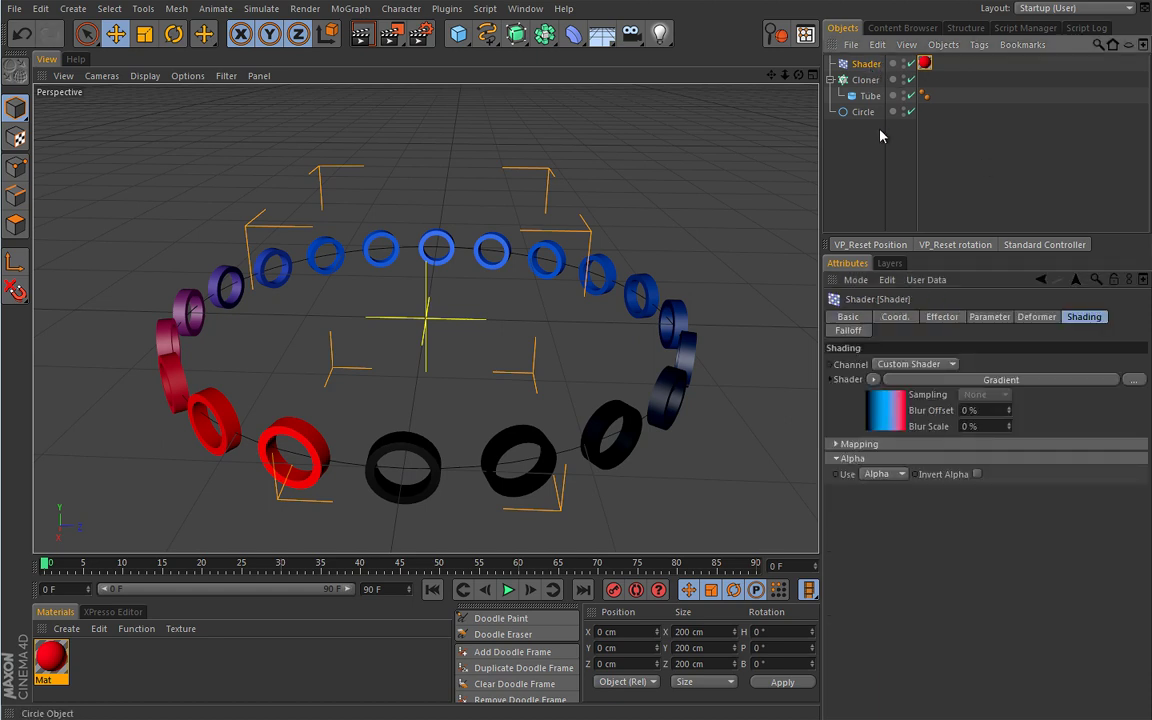
pyautogui.click(989, 316)
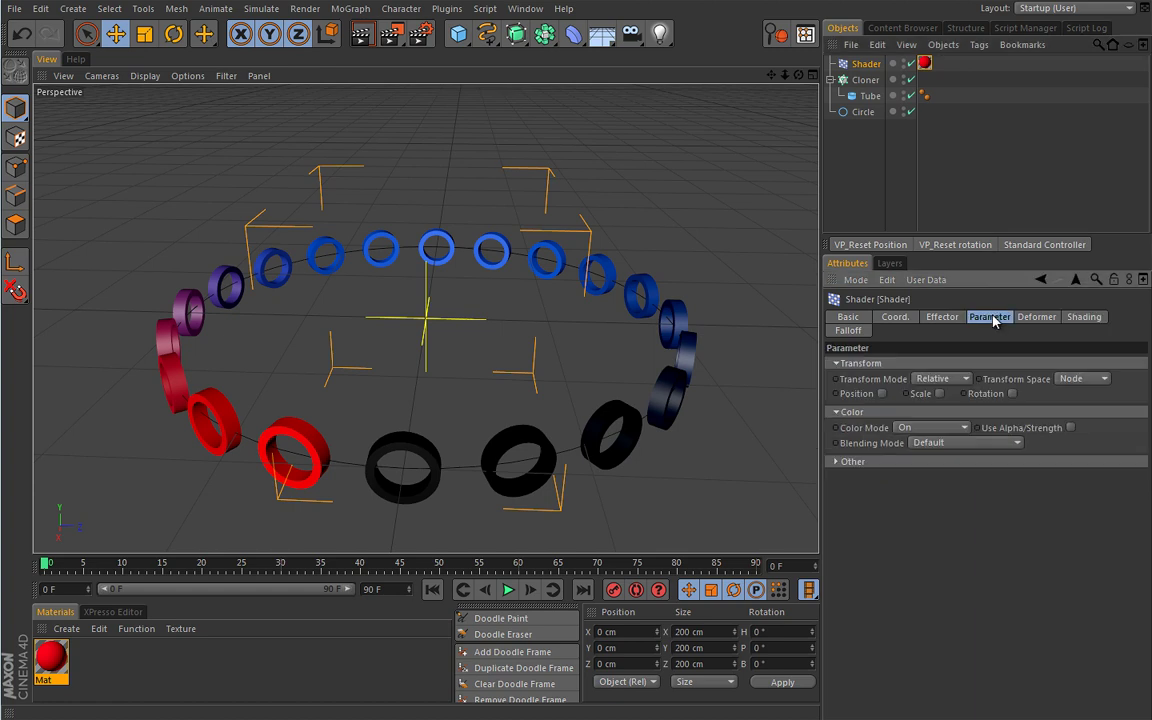
pyautogui.click(881, 394)
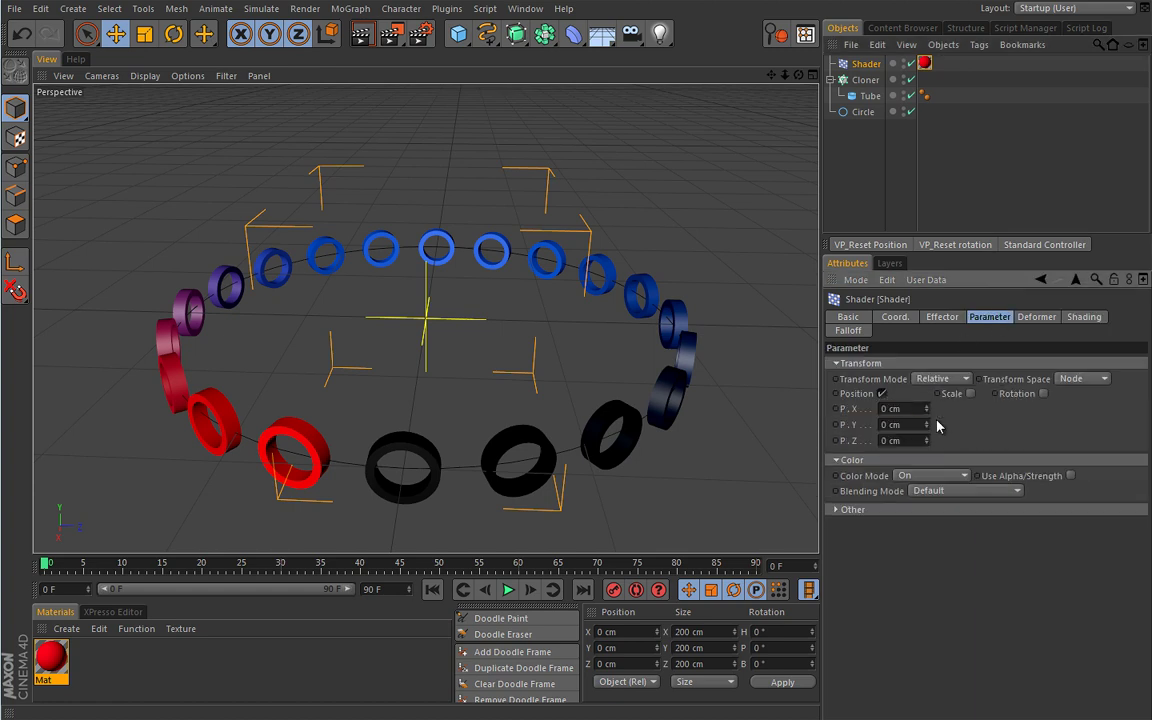
pyautogui.click(888, 409)
pyautogui.write('100')
pyautogui.press('Return')
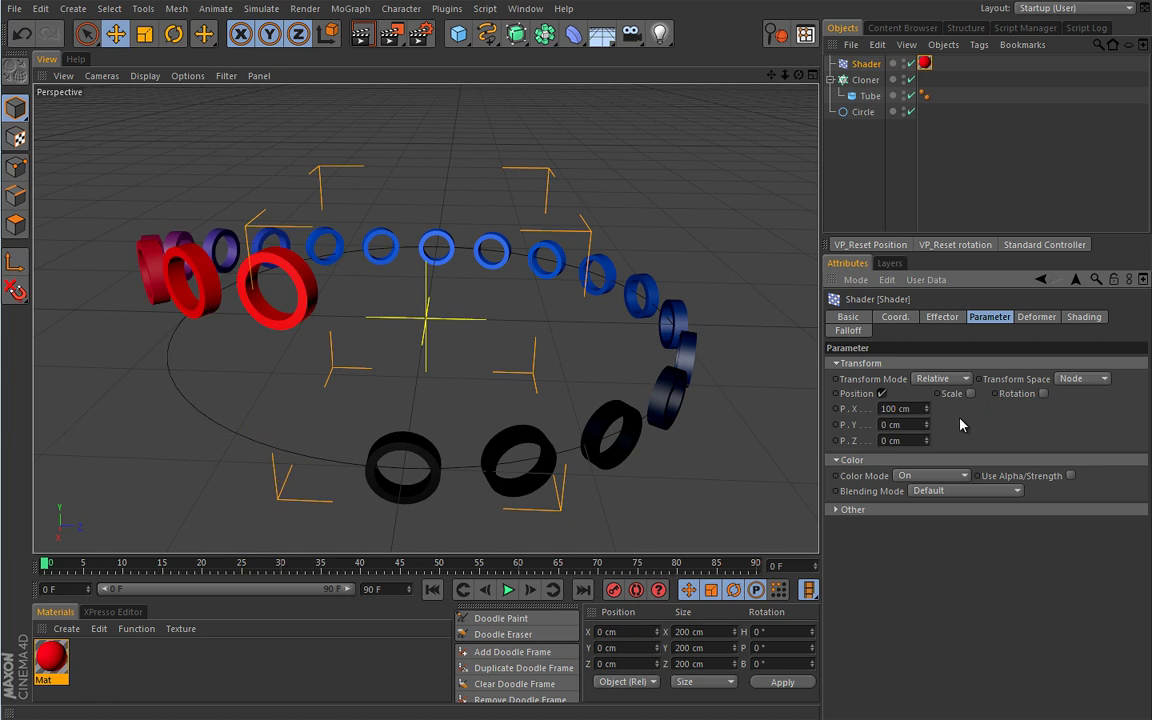
# Examine from several angles how the gradient's colors relate to the displacement of the tubes around the circle.
pyautogui.keyDown('alt'); pyautogui.moveTo(735, 378); pyautogui.dragTo(578, 406); pyautogui.keyUp('alt')
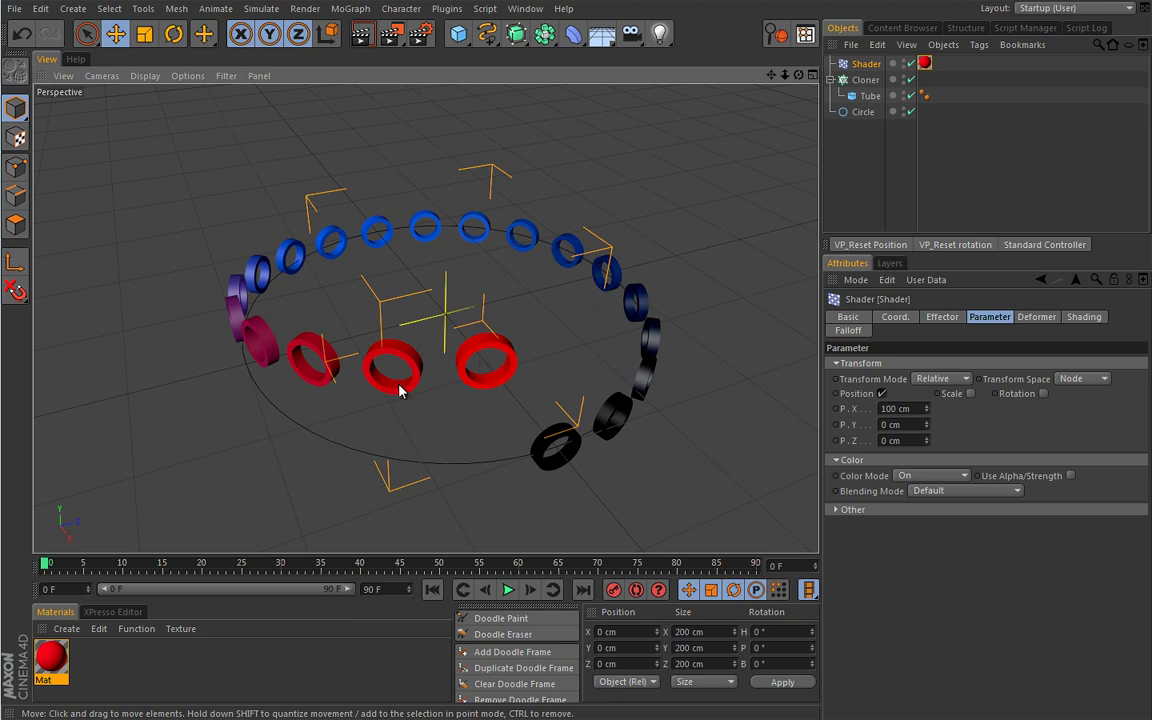
pyautogui.keyDown('alt'); pyautogui.moveTo(500, 412); pyautogui.dragTo(530, 384); pyautogui.keyUp('alt')
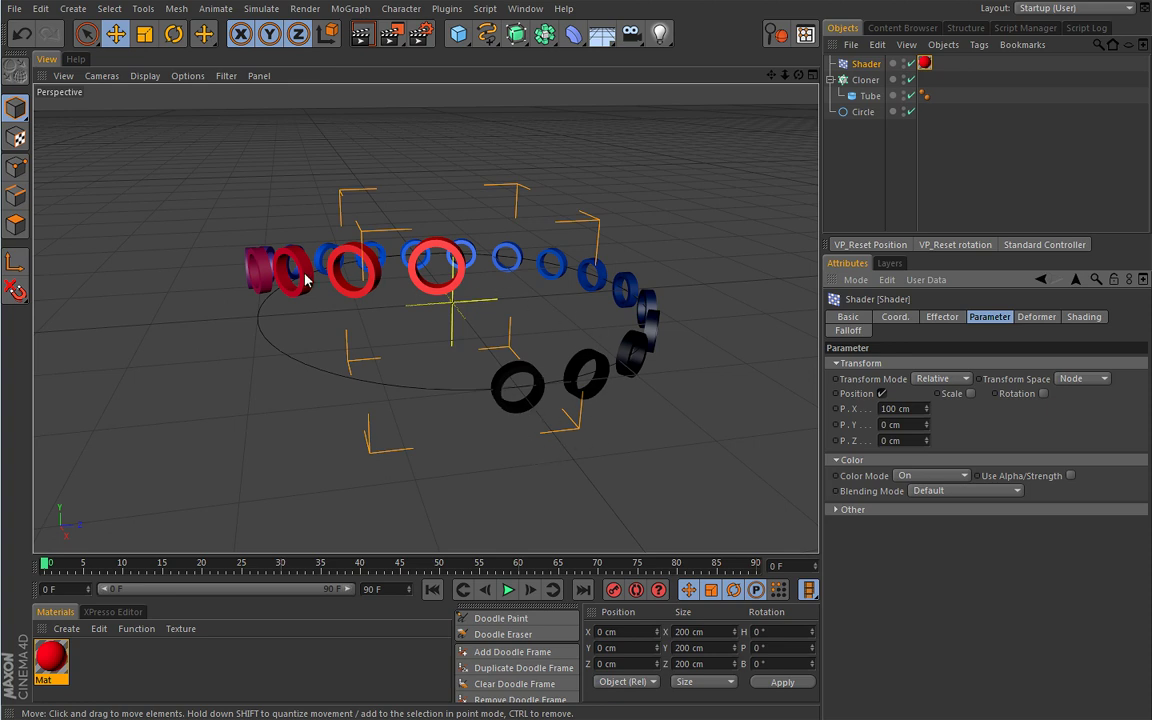
pyautogui.keyDown('alt'); pyautogui.moveTo(558, 272); pyautogui.dragTo(527, 300); pyautogui.keyUp('alt')
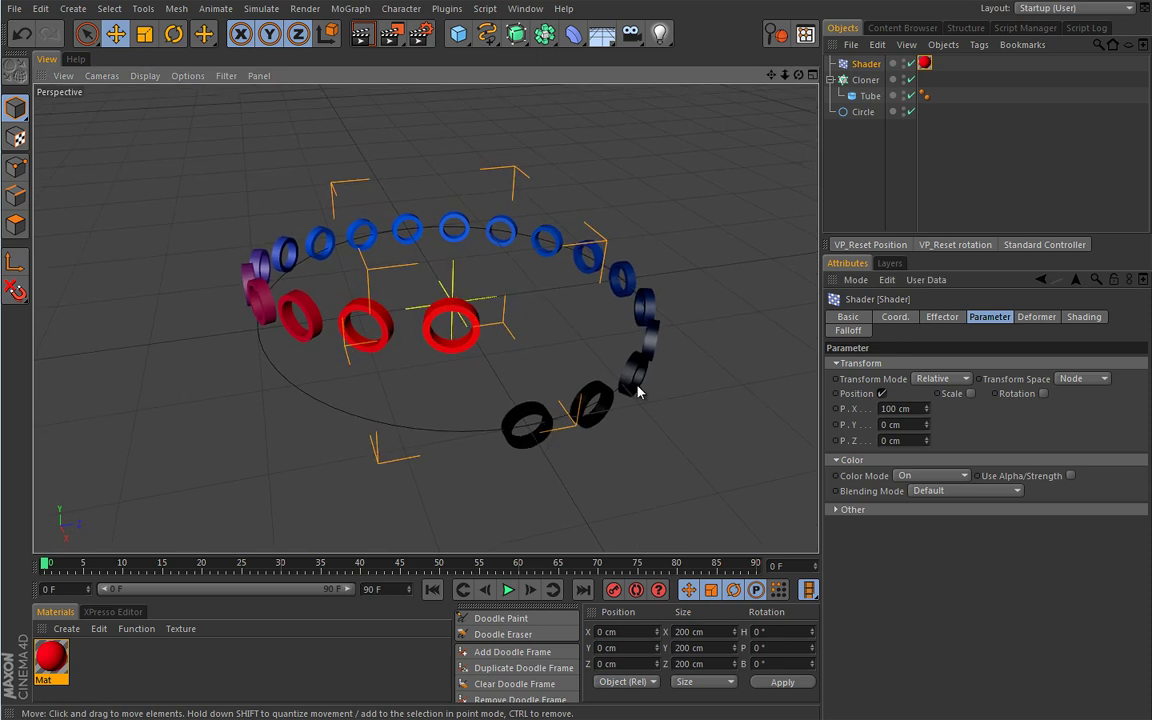
pyautogui.keyDown('alt'); pyautogui.moveTo(615, 379); pyautogui.dragTo(583, 363); pyautogui.keyUp('alt')
pyautogui.keyDown('alt'); pyautogui.moveTo(426, 279); pyautogui.dragTo(398, 309); pyautogui.keyUp('alt')
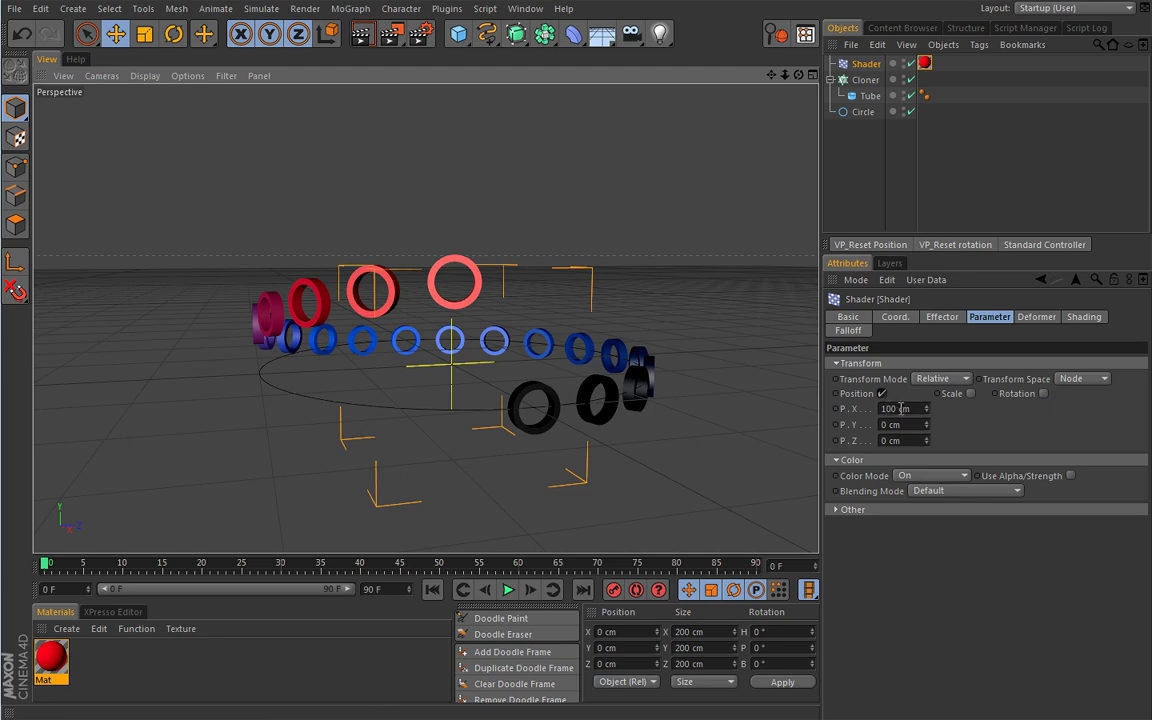
pyautogui.scroll(-2, 728, 386)
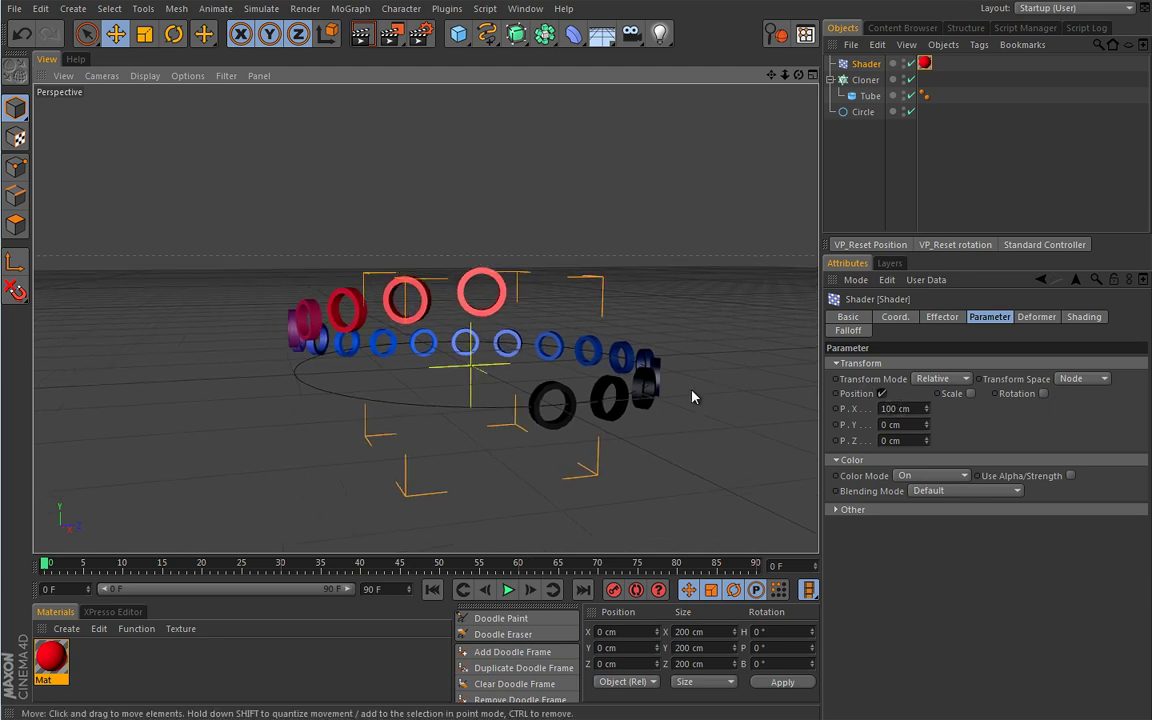
# Lower the saturation of the gradient's middle blue knot and recolor its red end knot to white.
pyautogui.click(1072, 320)
pyautogui.click(888, 412)
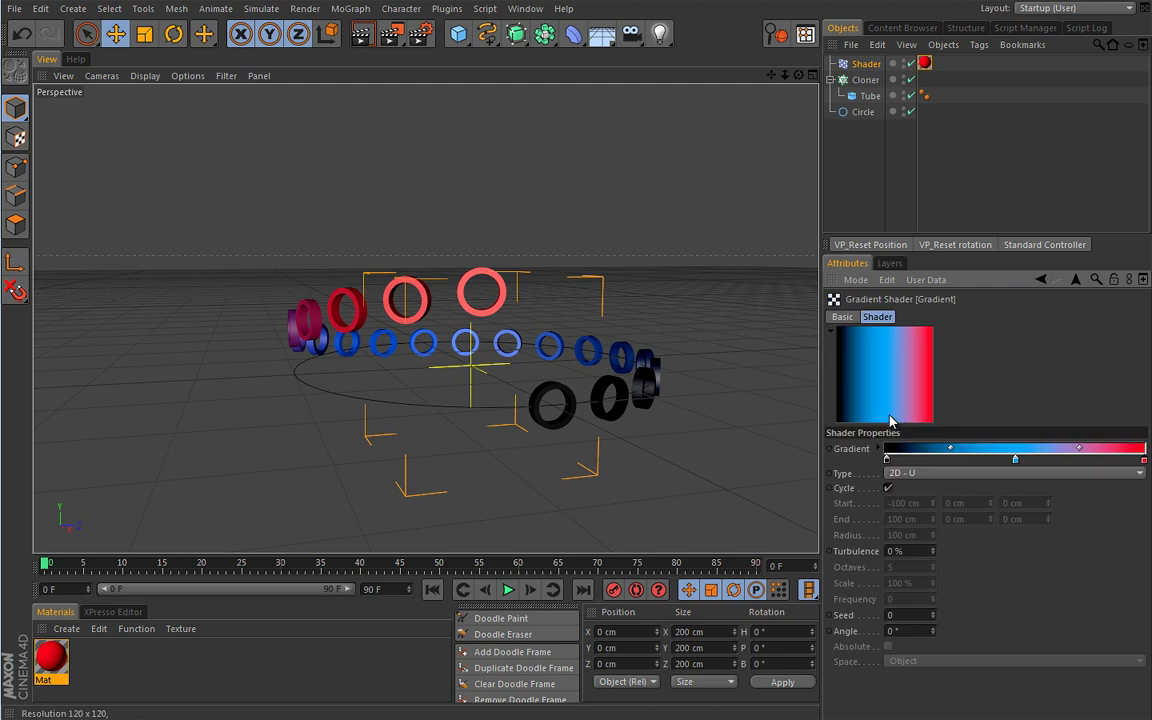
pyautogui.doubleClick(1016, 460)
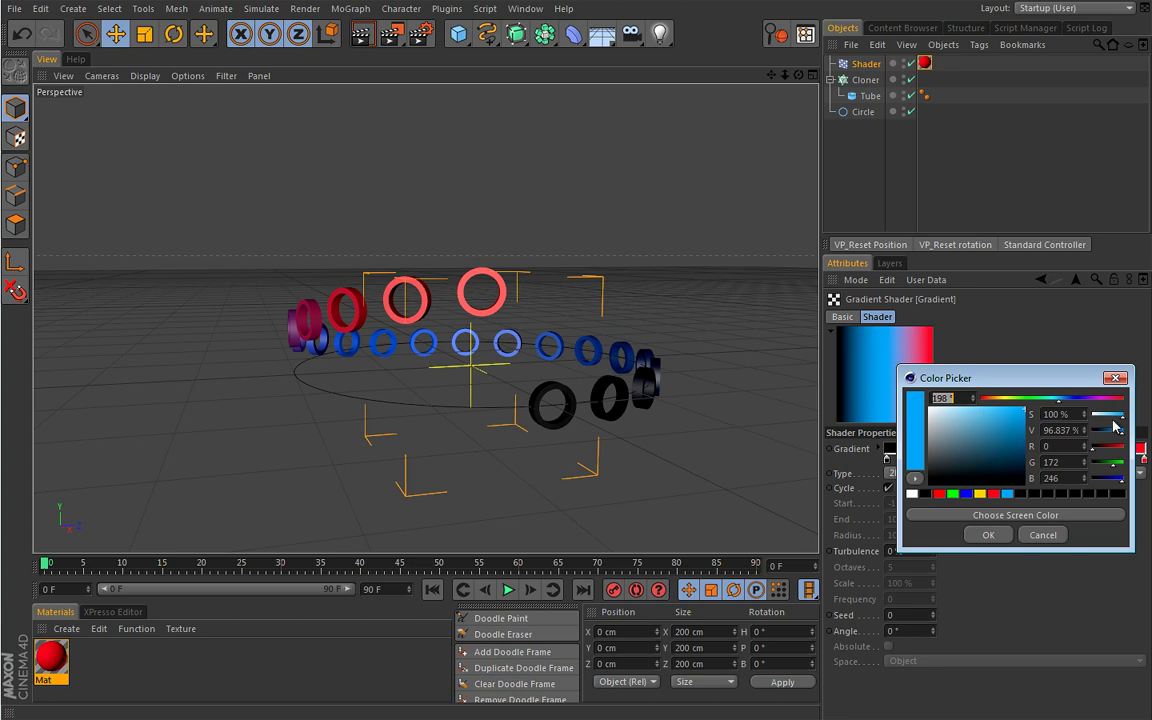
pyautogui.moveTo(1123, 420); pyautogui.dragTo(1104, 418)
pyautogui.click(988, 535)
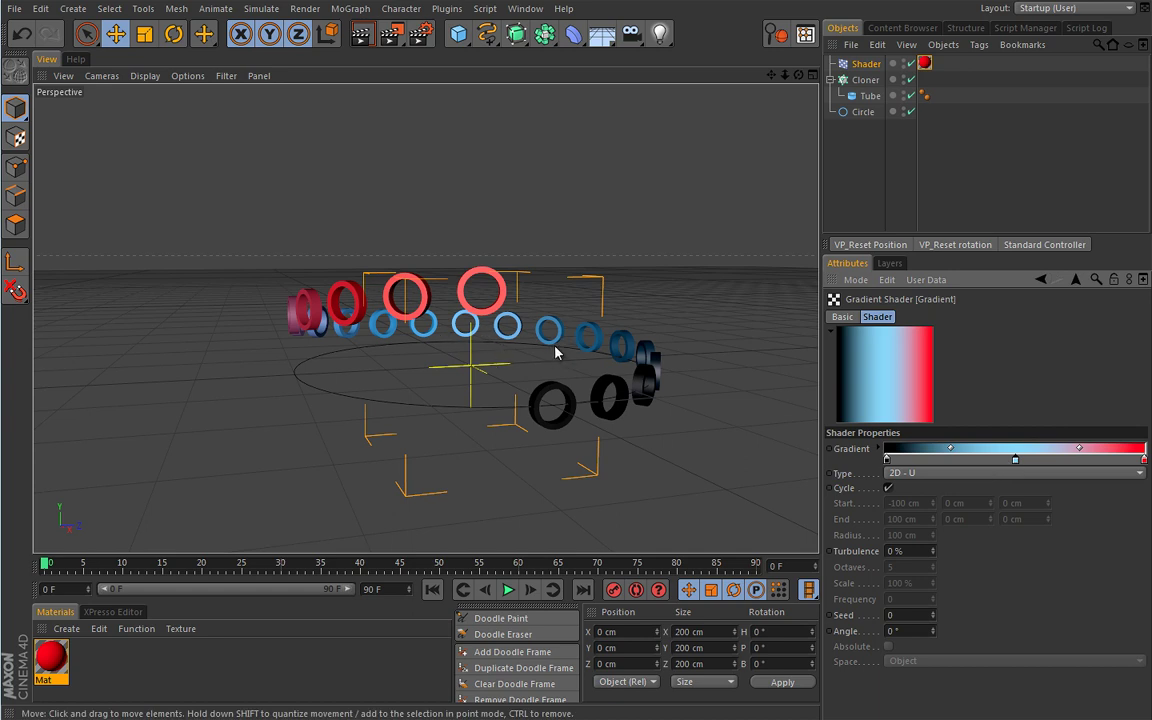
pyautogui.doubleClick(1145, 459)
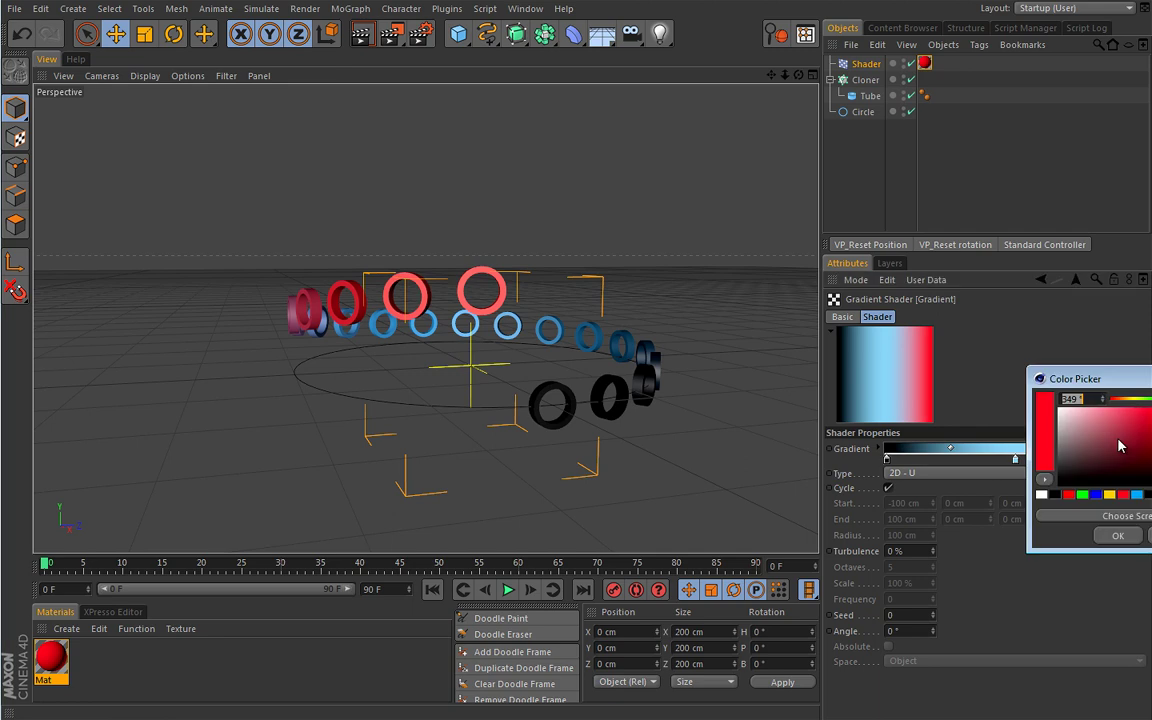
pyautogui.click(1110, 538)
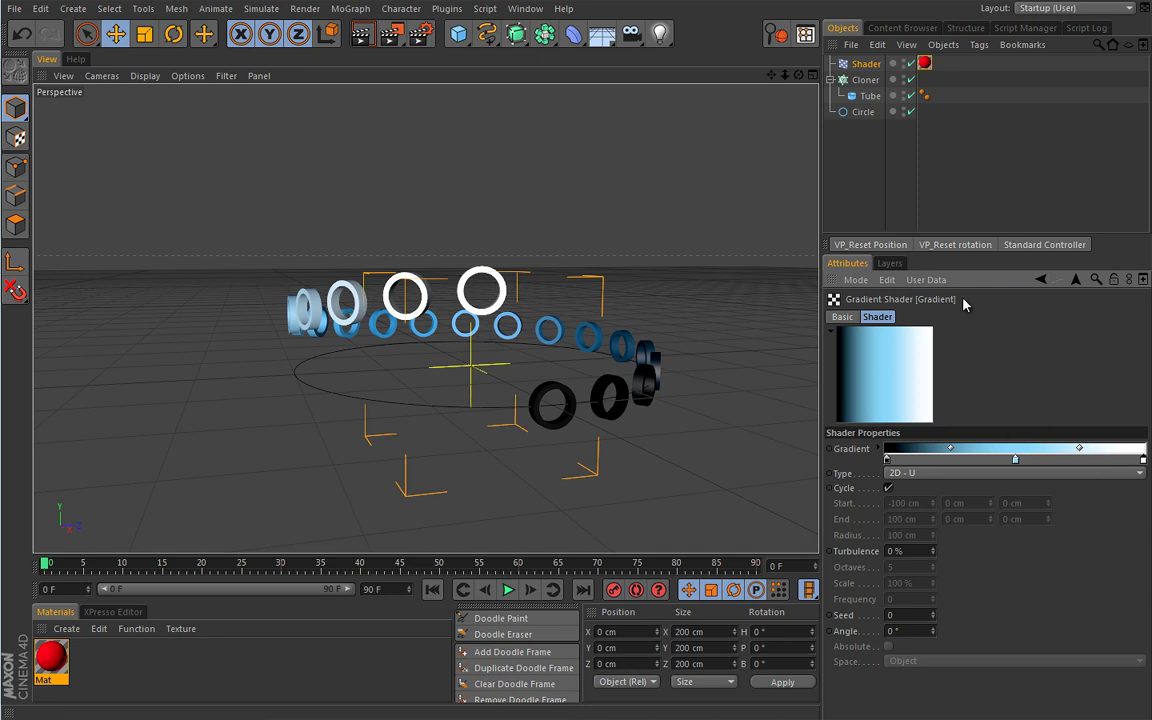
# Compare the Shader effector's position parameters with its alpha use options and the offset of the tubes.
pyautogui.click(1041, 280)
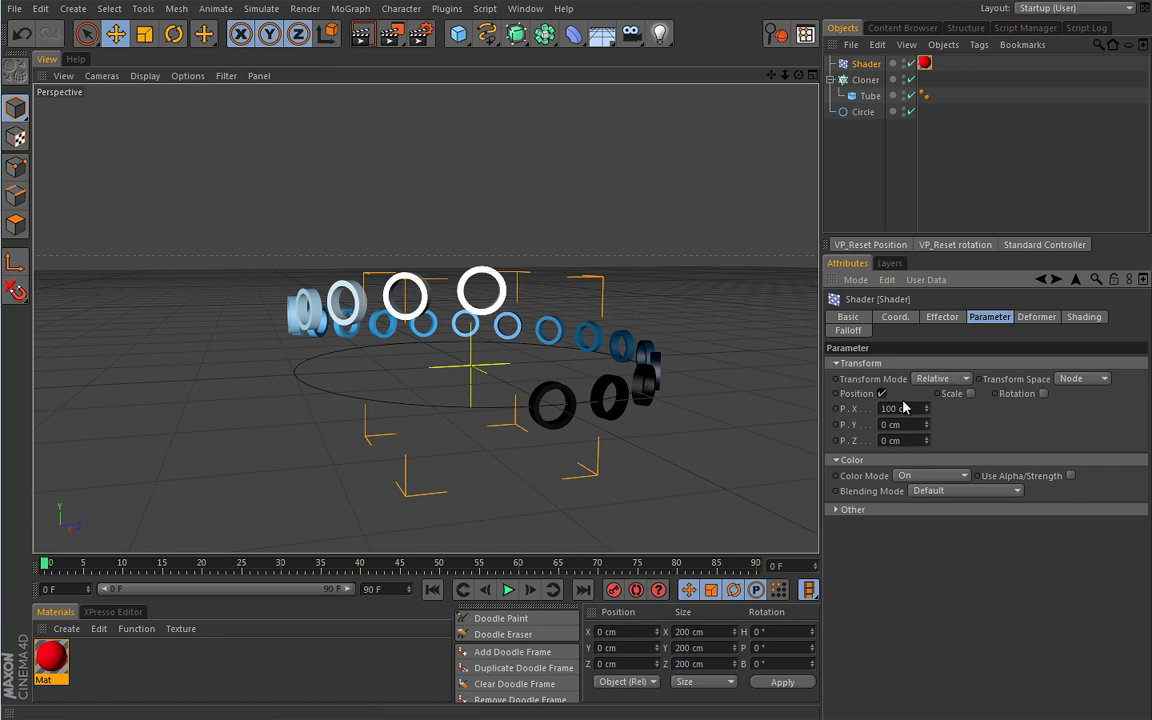
pyautogui.keyDown('alt'); pyautogui.moveTo(440, 360); pyautogui.dragTo(575, 405); pyautogui.keyUp('alt')
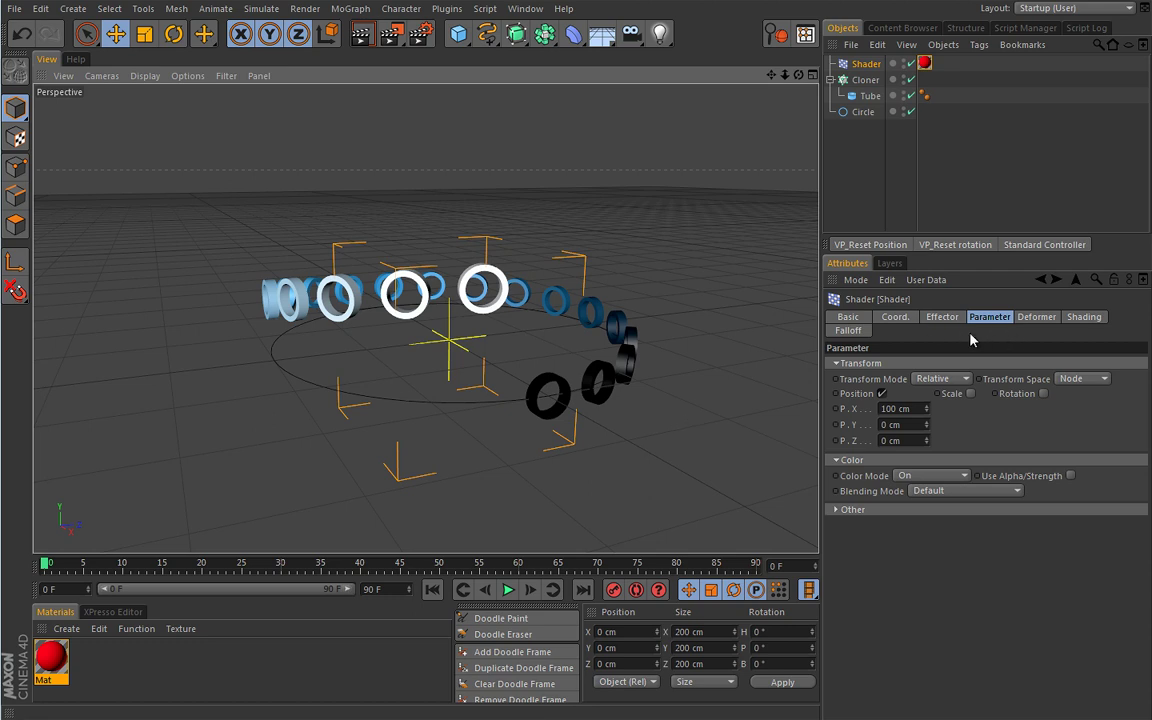
pyautogui.click(1084, 318)
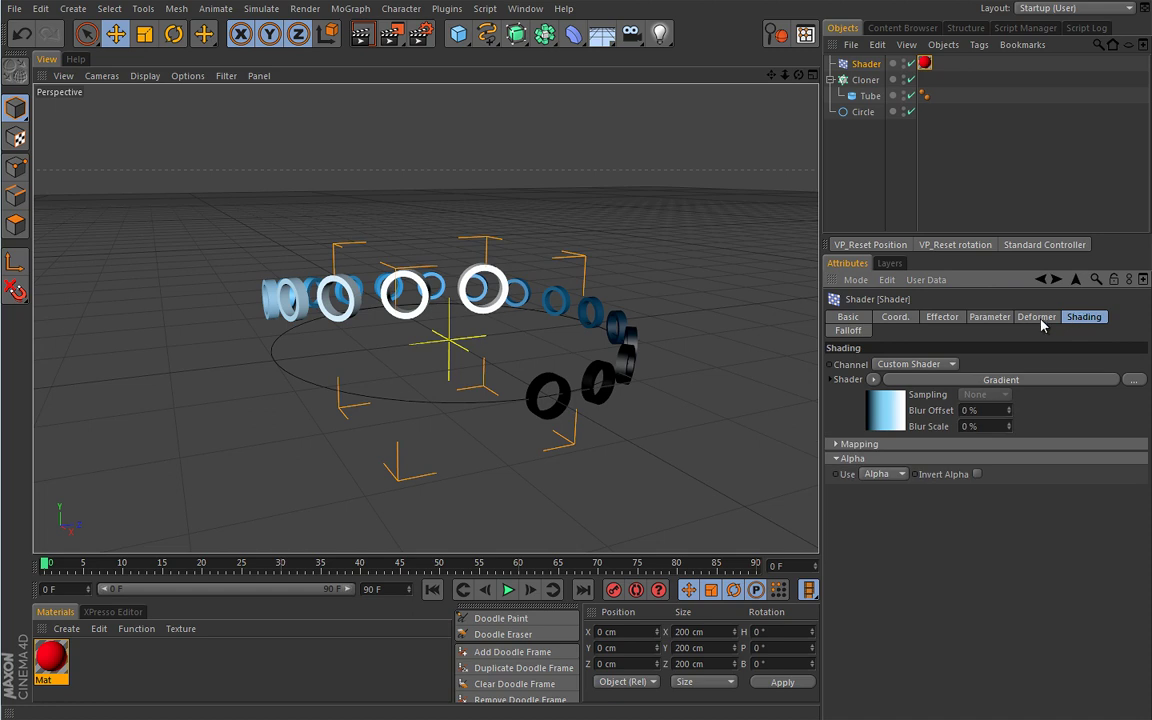
pyautogui.click(891, 476)
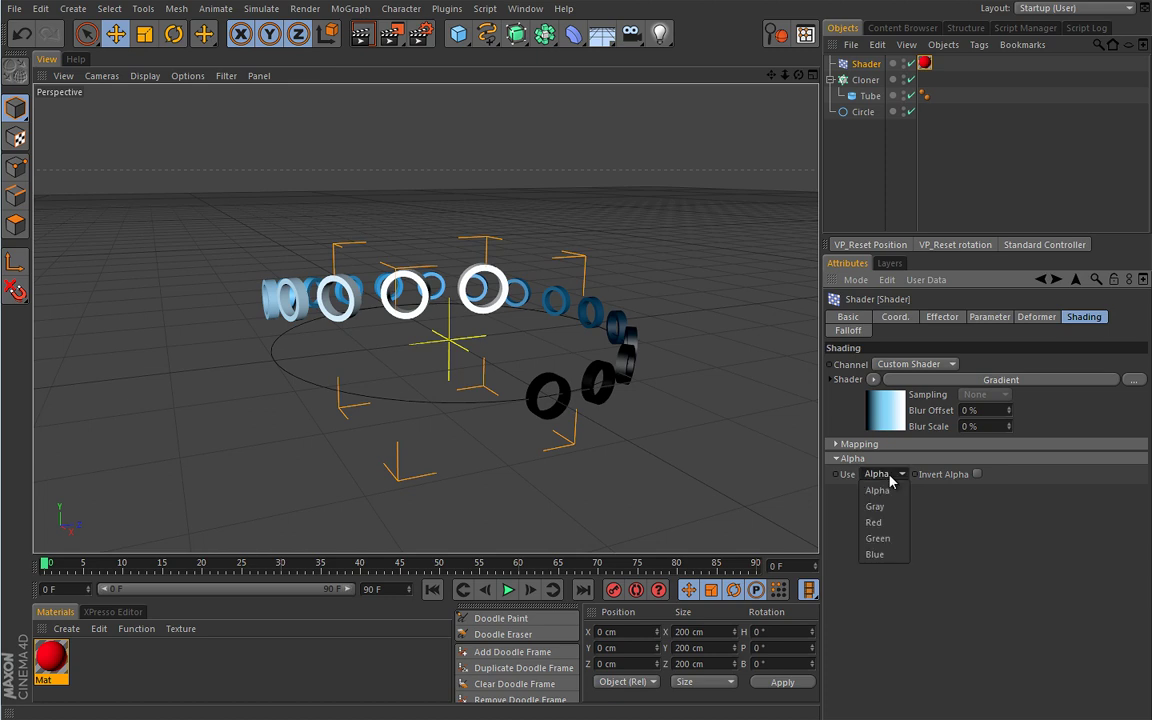
pyautogui.click(986, 318)
pyautogui.click(987, 318)
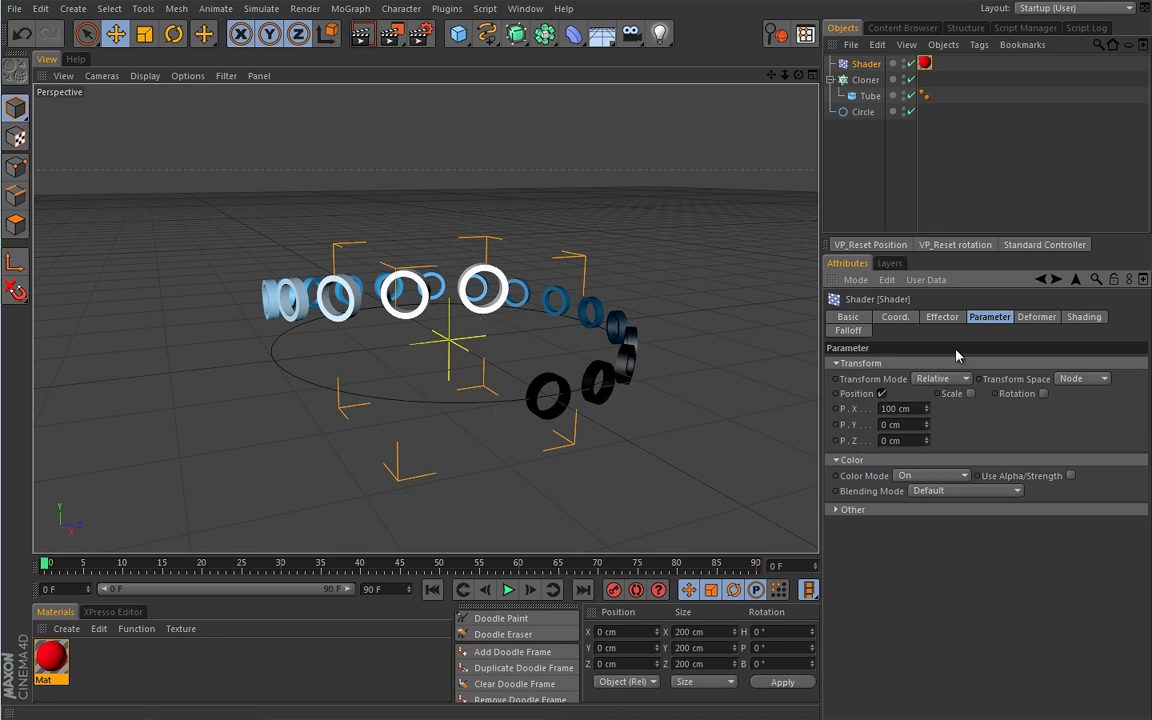
pyautogui.click(1084, 317)
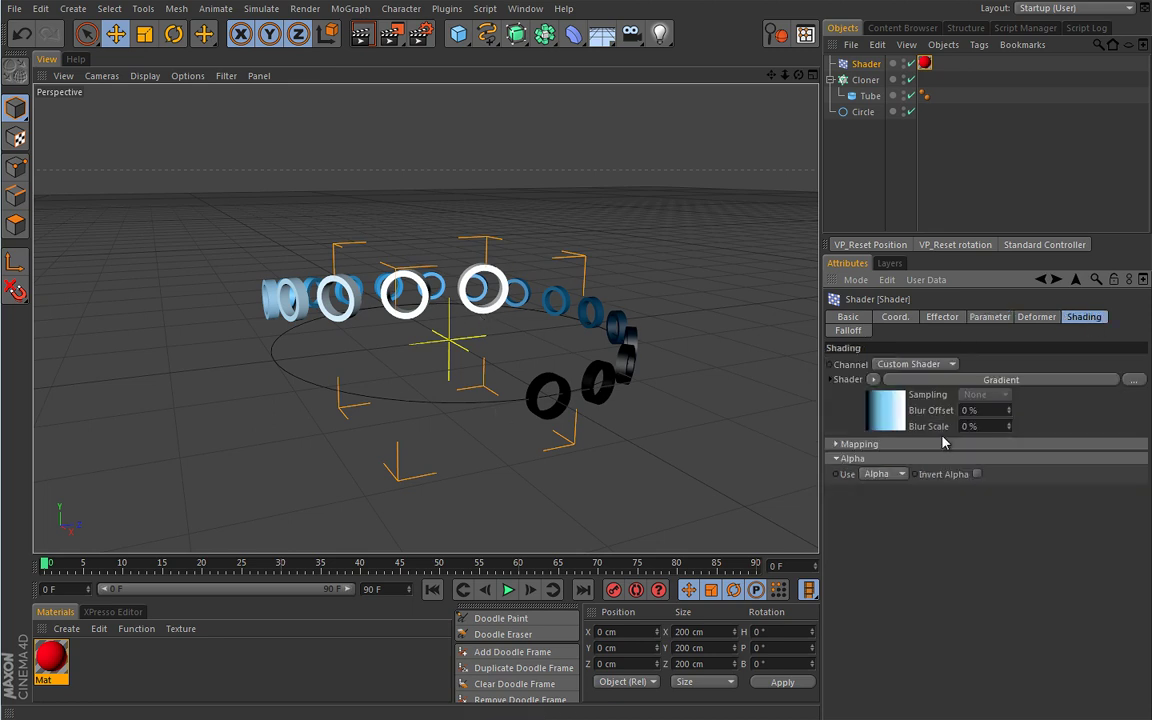
# Try Gray as the Shader effector's alpha use, and set it to Green instead.
pyautogui.click(893, 474)
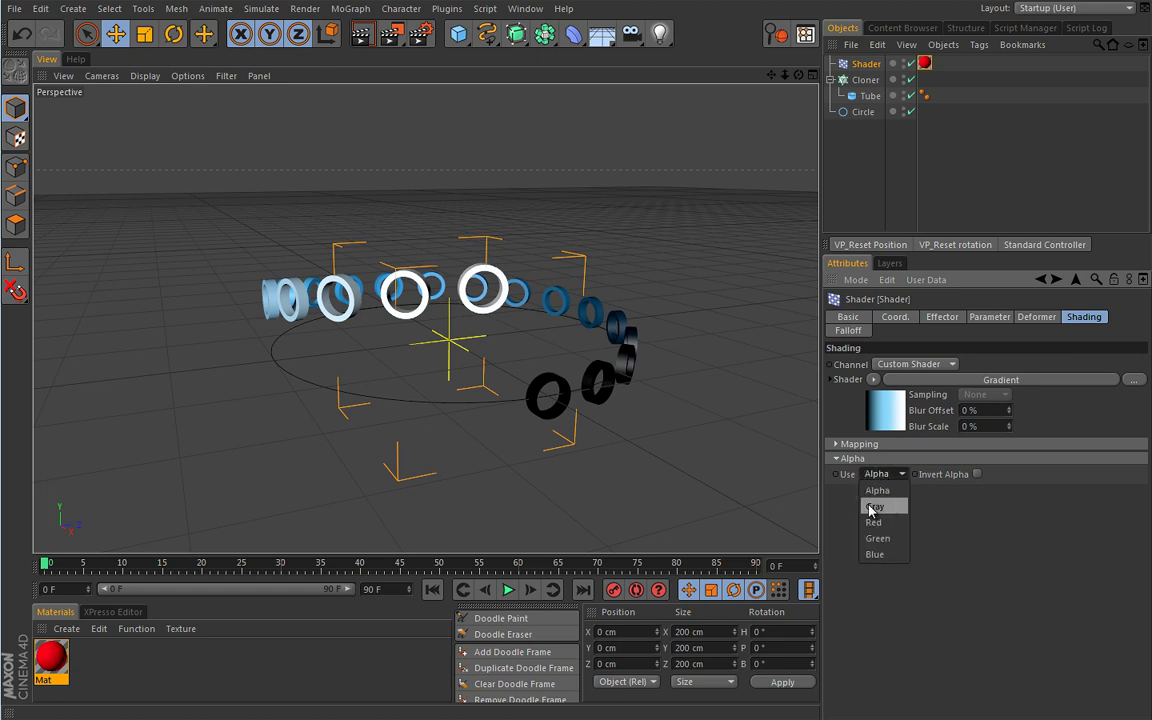
pyautogui.click(887, 508)
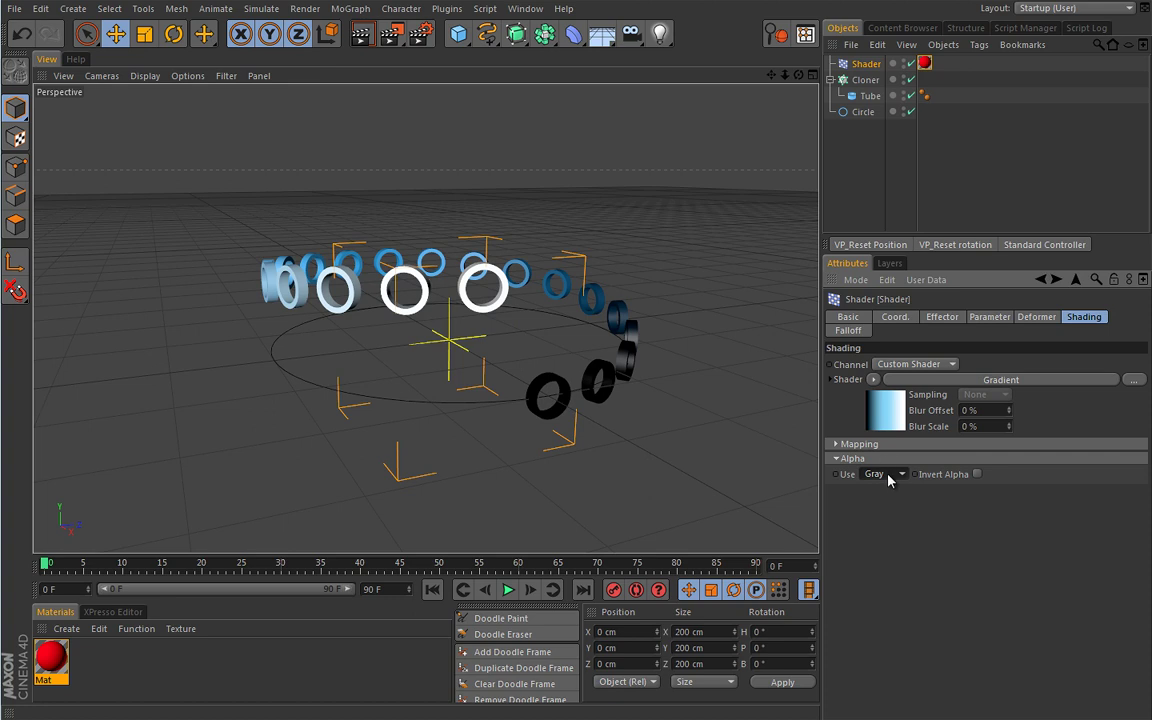
pyautogui.click(897, 476)
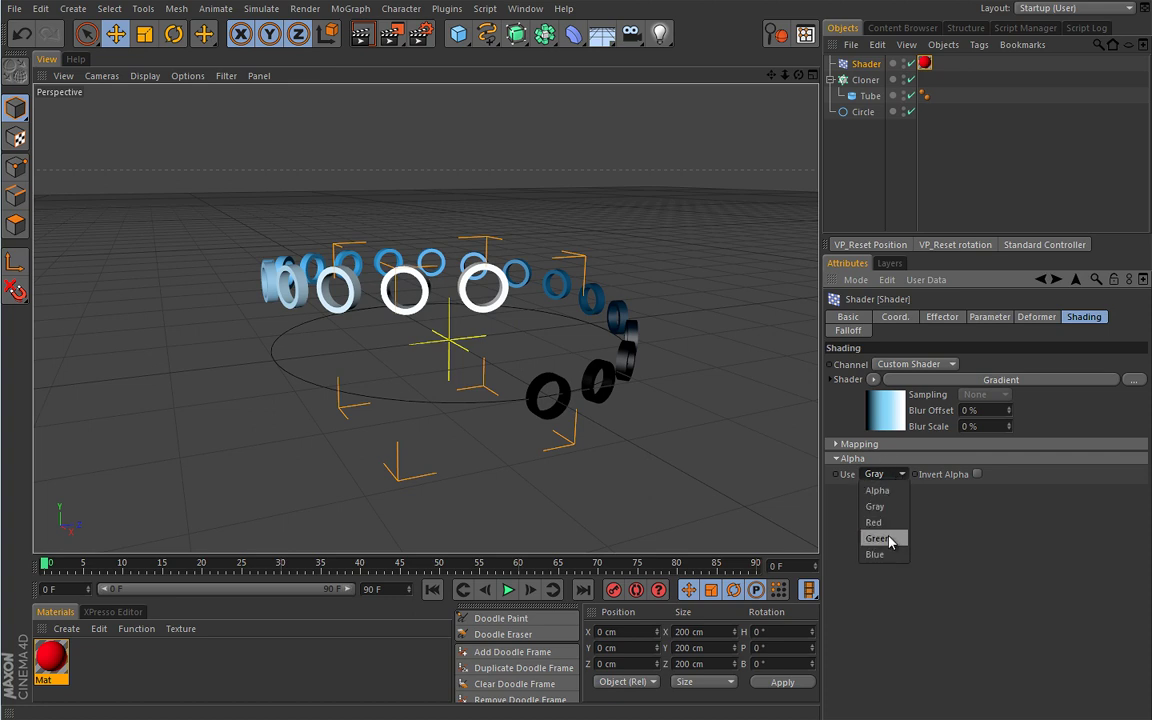
pyautogui.click(868, 540)
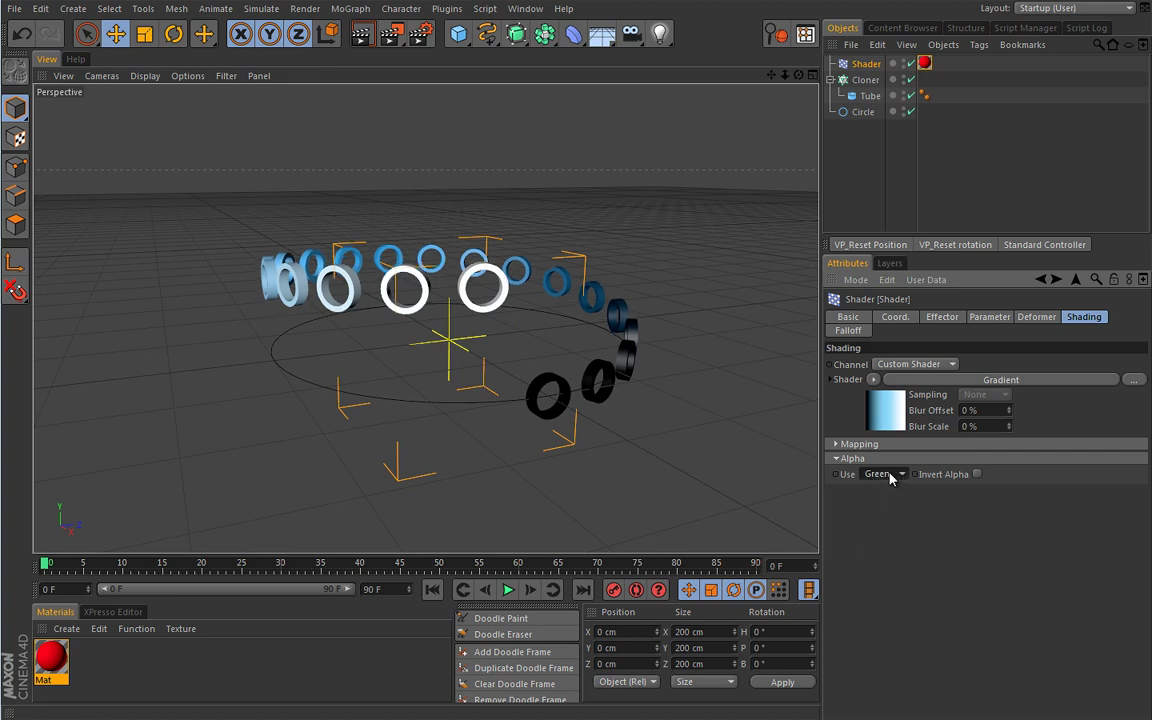
# Turn on Invert Alpha for the Shader effector and return to its transform parameters.
pyautogui.click(977, 475)
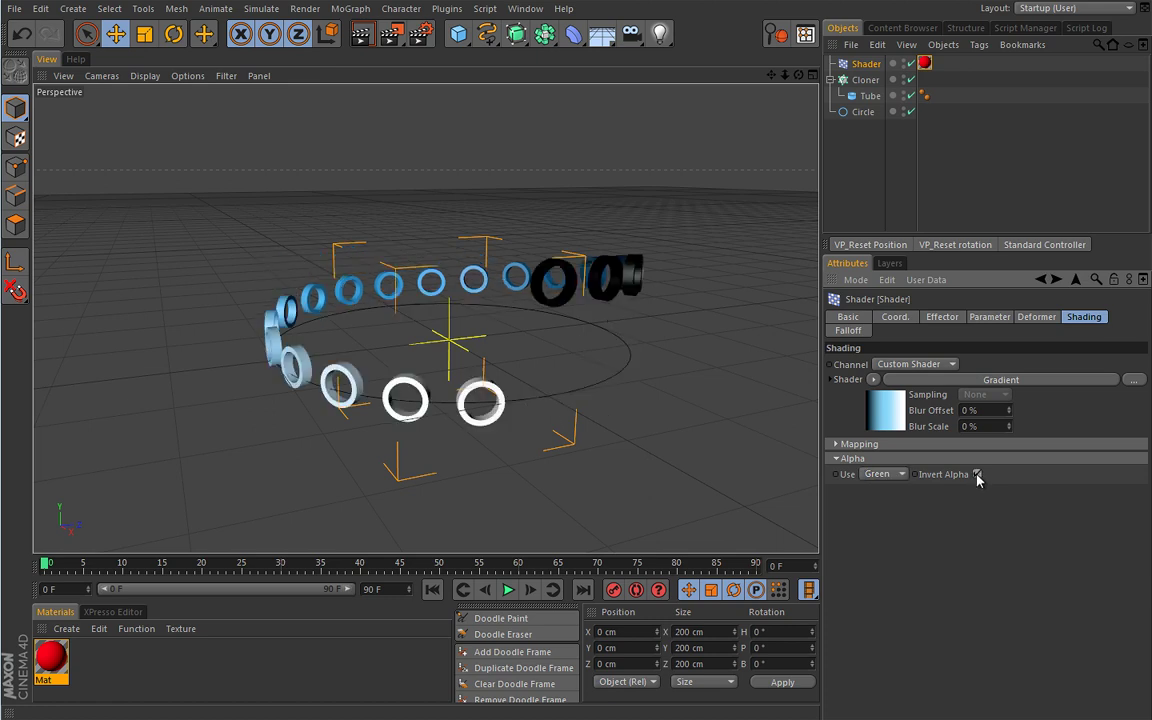
pyautogui.keyDown('alt'); pyautogui.moveTo(597, 375); pyautogui.dragTo(600, 394); pyautogui.keyUp('alt')
pyautogui.keyDown('alt'); pyautogui.moveTo(600, 394); pyautogui.dragTo(577, 355, button='middle'); pyautogui.keyUp('alt')
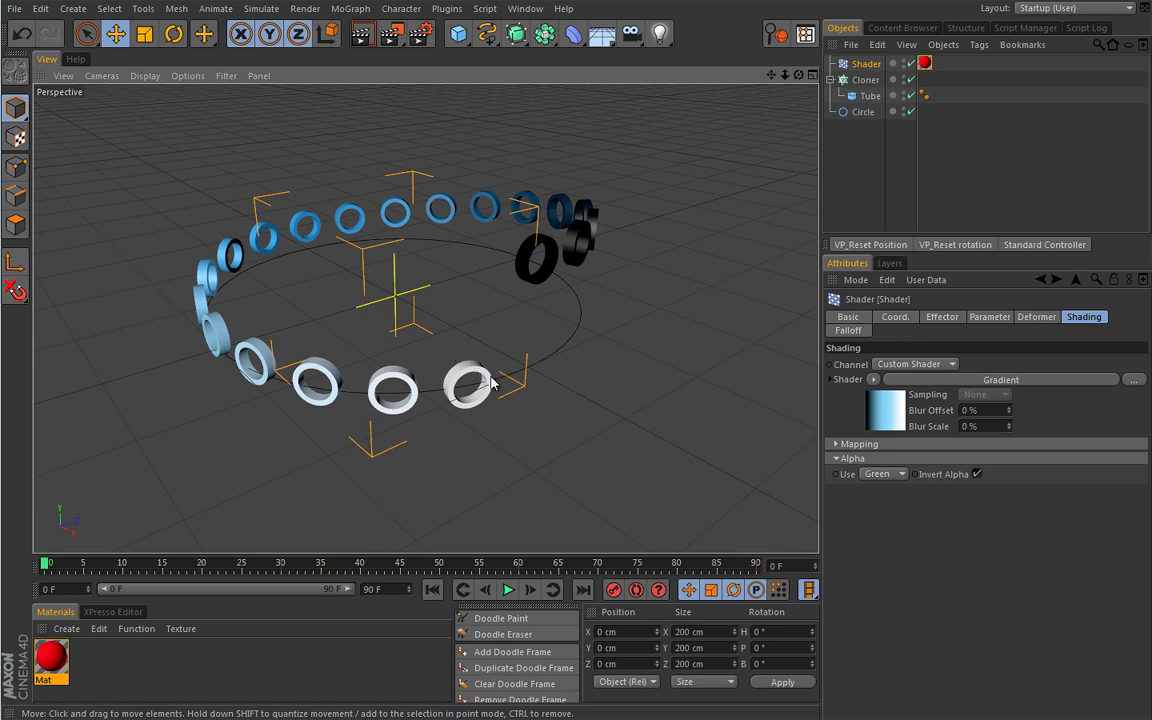
pyautogui.click(988, 317)
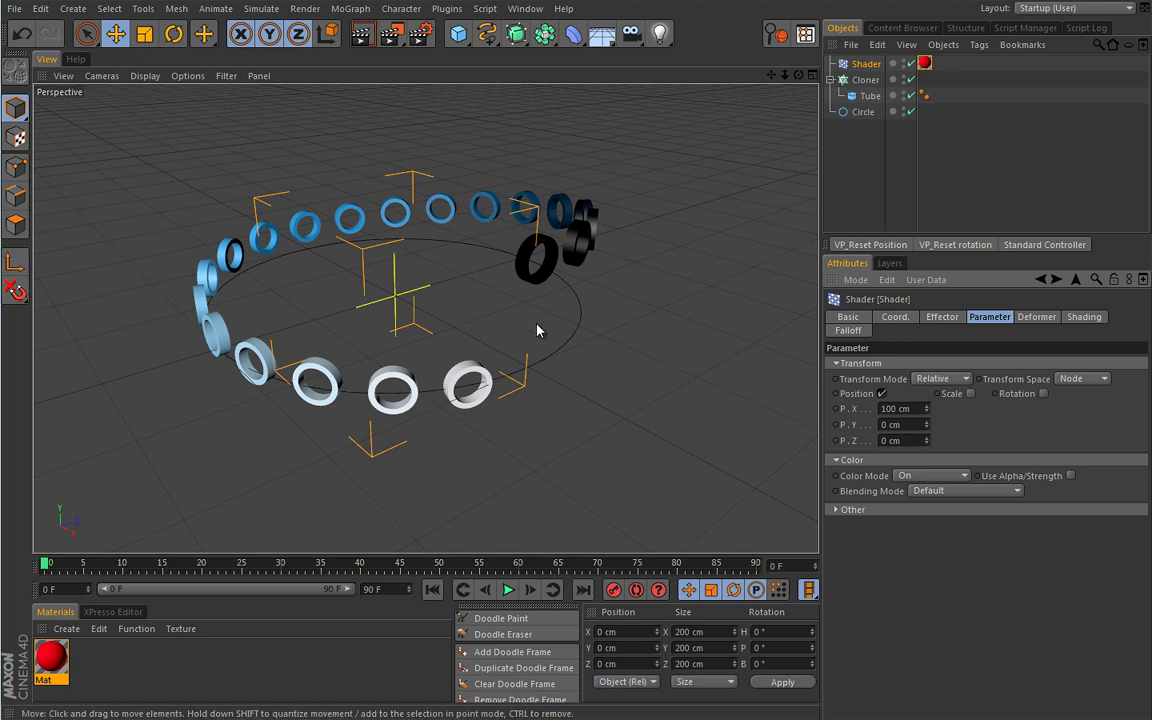
# Set the Shader effector's falloff shape to Box.
pyautogui.keyDown('alt'); pyautogui.moveTo(622, 396); pyautogui.dragTo(553, 371, button='middle'); pyautogui.keyUp('alt')
pyautogui.keyDown('alt'); pyautogui.moveTo(553, 371); pyautogui.dragTo(545, 337); pyautogui.keyUp('alt')
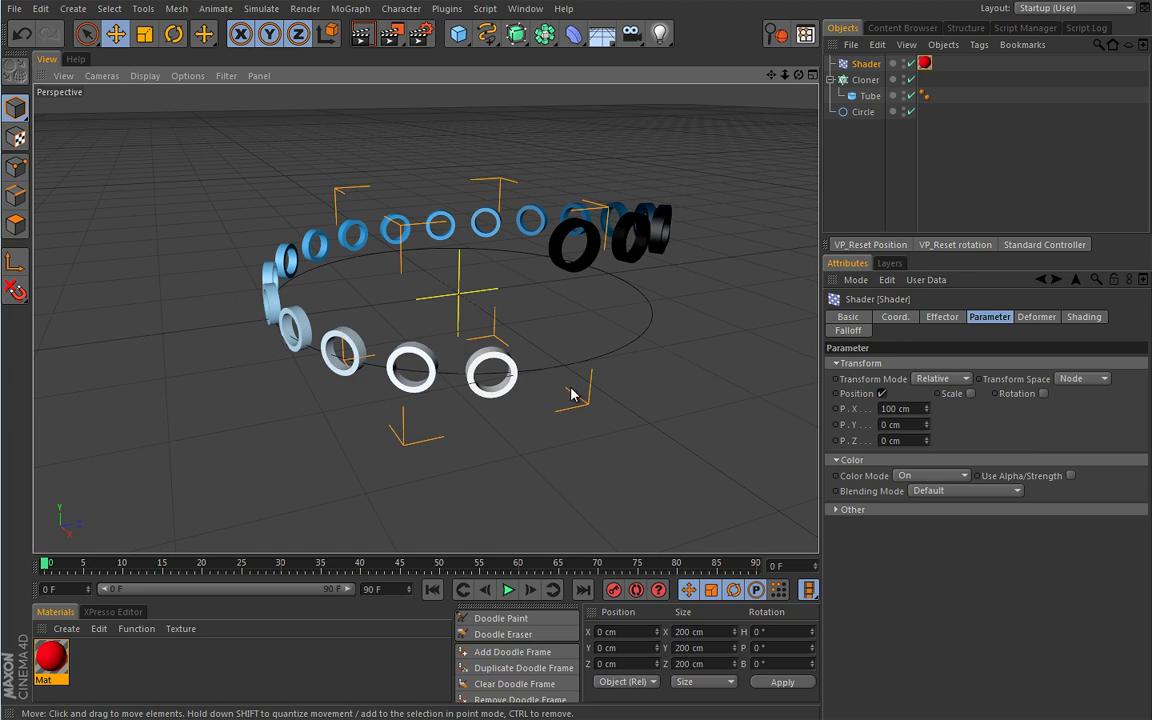
pyautogui.click(852, 332)
pyautogui.click(892, 364)
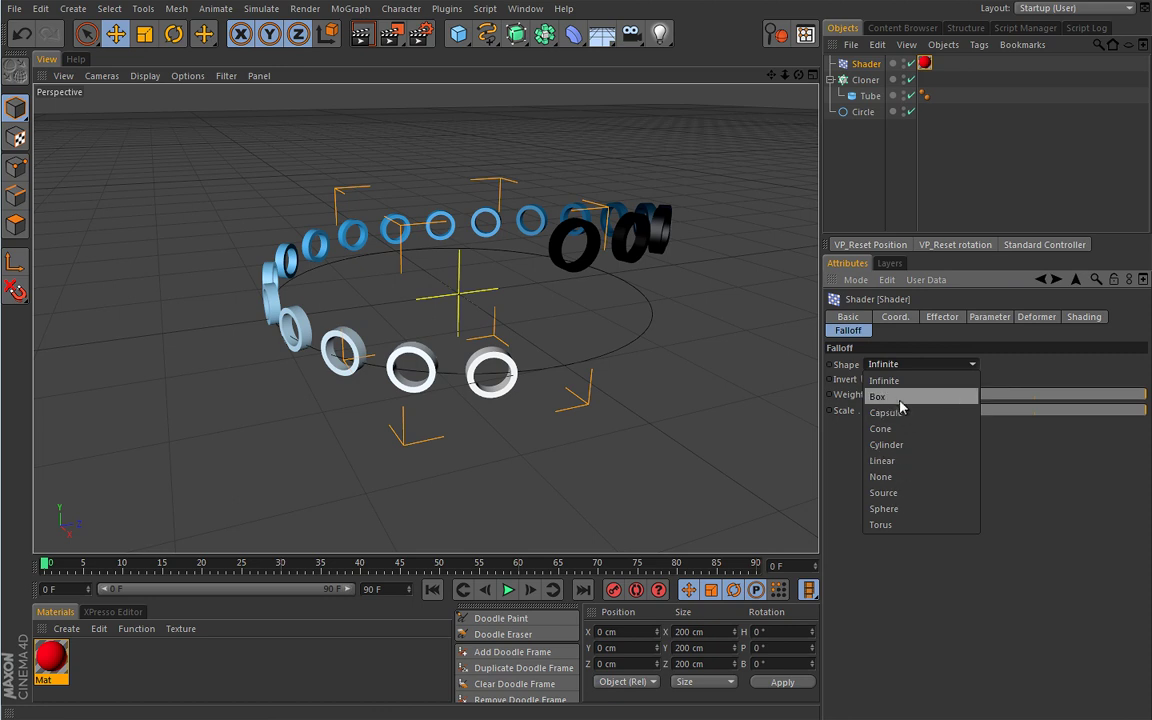
pyautogui.click(901, 400)
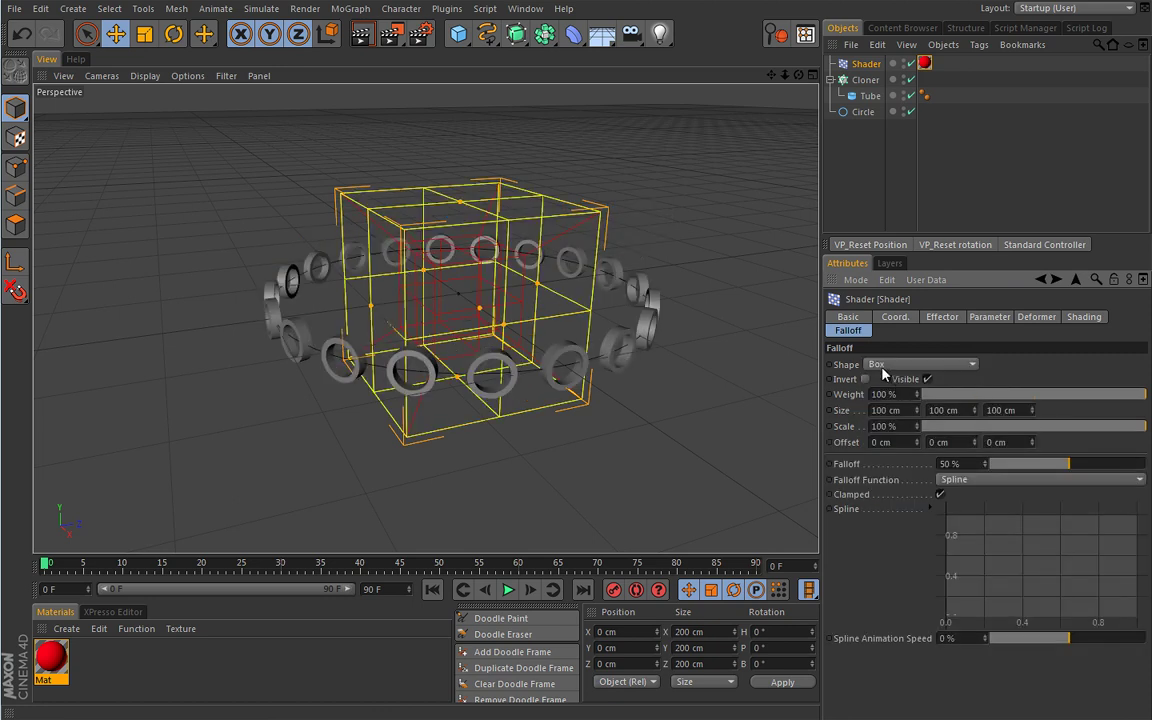
# Move the Shader effector's falloff box over the ring of tubes, to about X 68 cm and Z -106 cm.
pyautogui.press('e')
pyautogui.moveTo(527, 311); pyautogui.dragTo(500, 436)
pyautogui.moveTo(617, 249); pyautogui.dragTo(512, 340)
pyautogui.moveTo(468, 378); pyautogui.dragTo(425, 318)
pyautogui.keyDown('alt'); pyautogui.moveTo(463, 411); pyautogui.dragTo(480, 340); pyautogui.keyUp('alt')
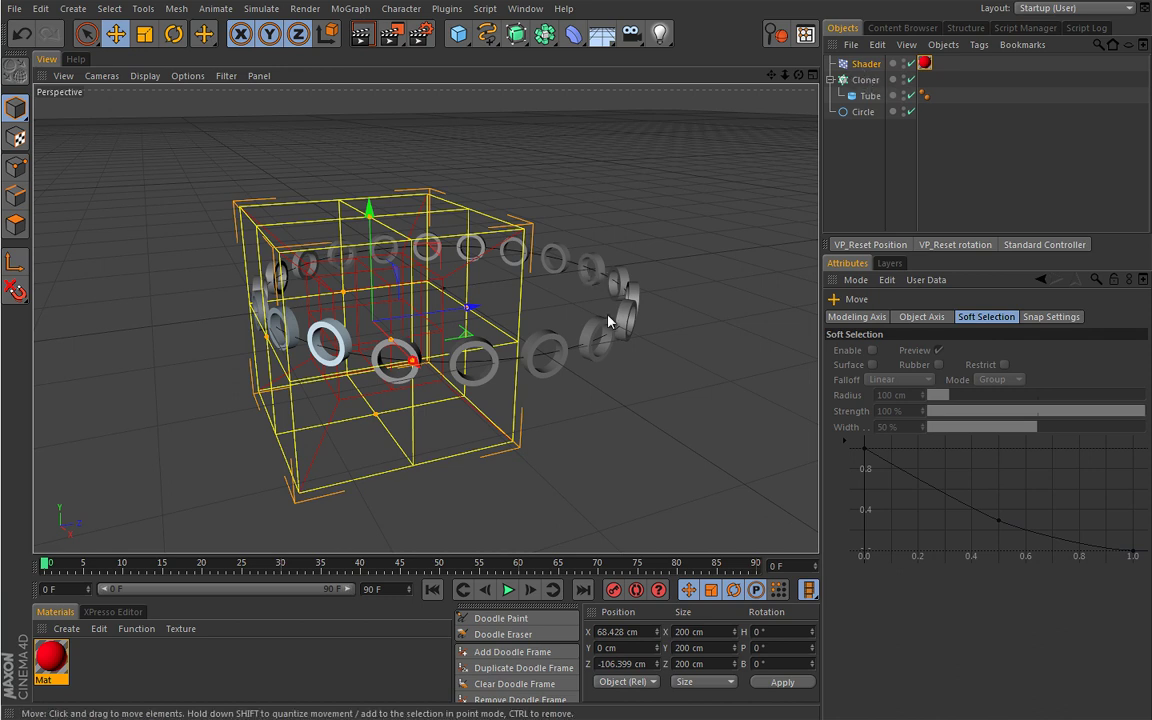
# Delete the Shader effector and clear the texture in the Color channel of the material Mat.
pyautogui.click(866, 63)
pyautogui.press('Delete')
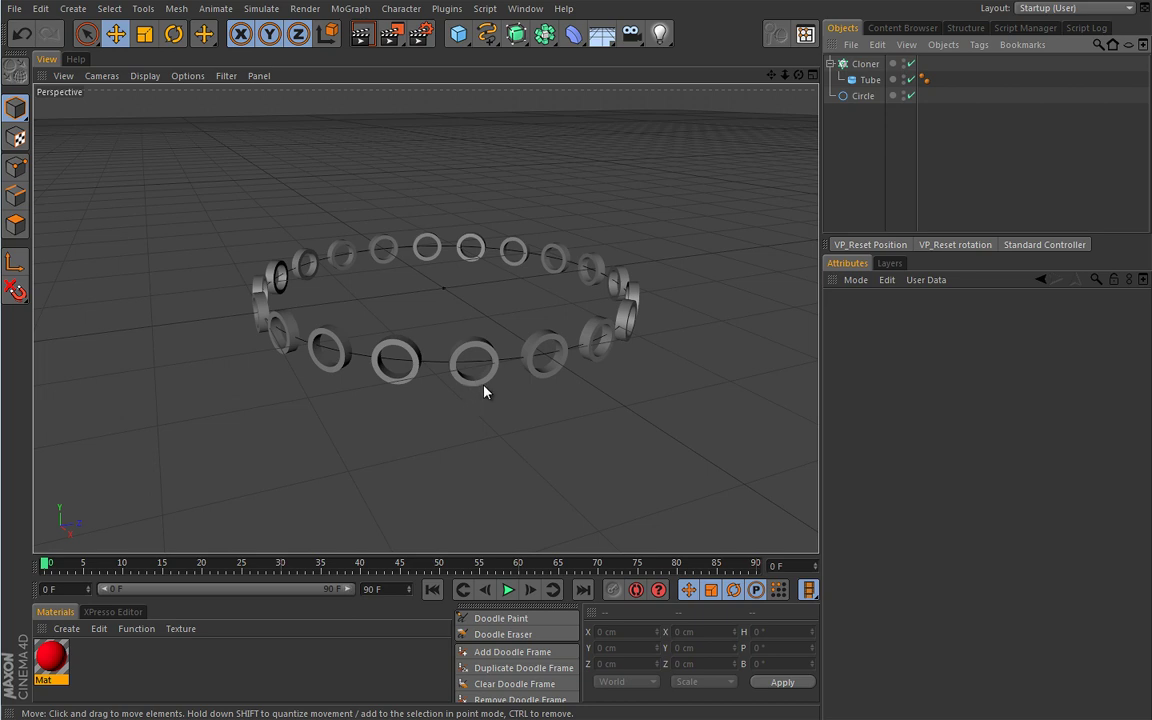
pyautogui.doubleClick(55, 668)
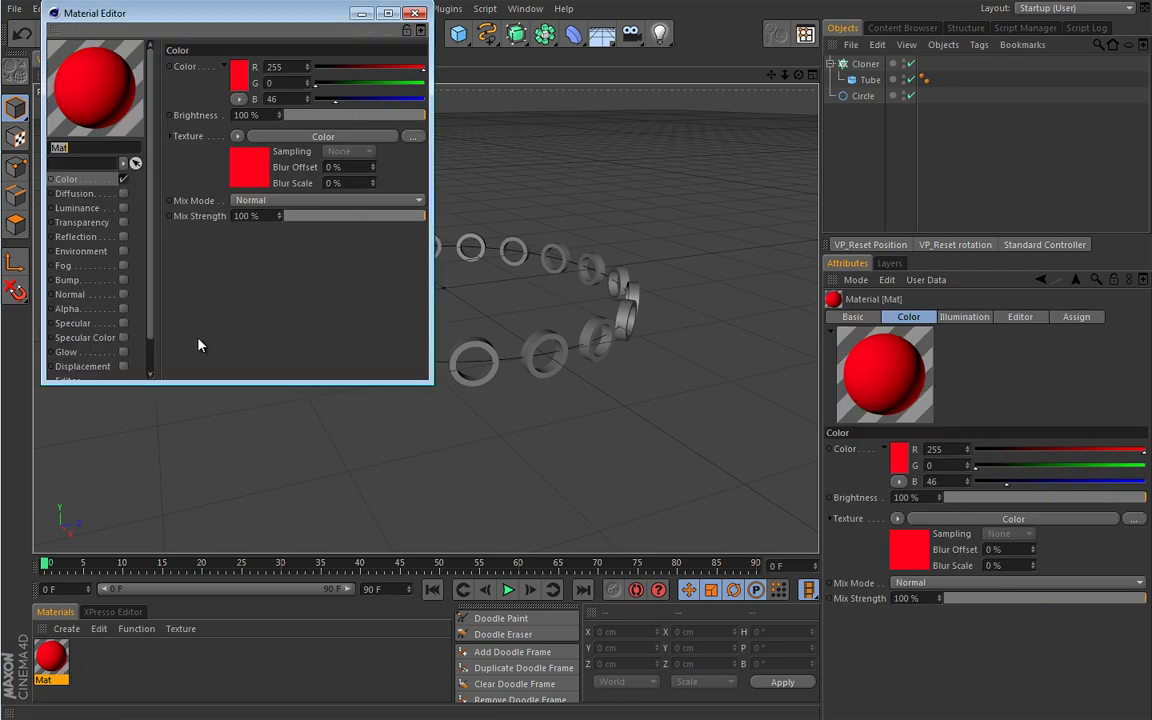
pyautogui.click(236, 136)
pyautogui.click(290, 152)
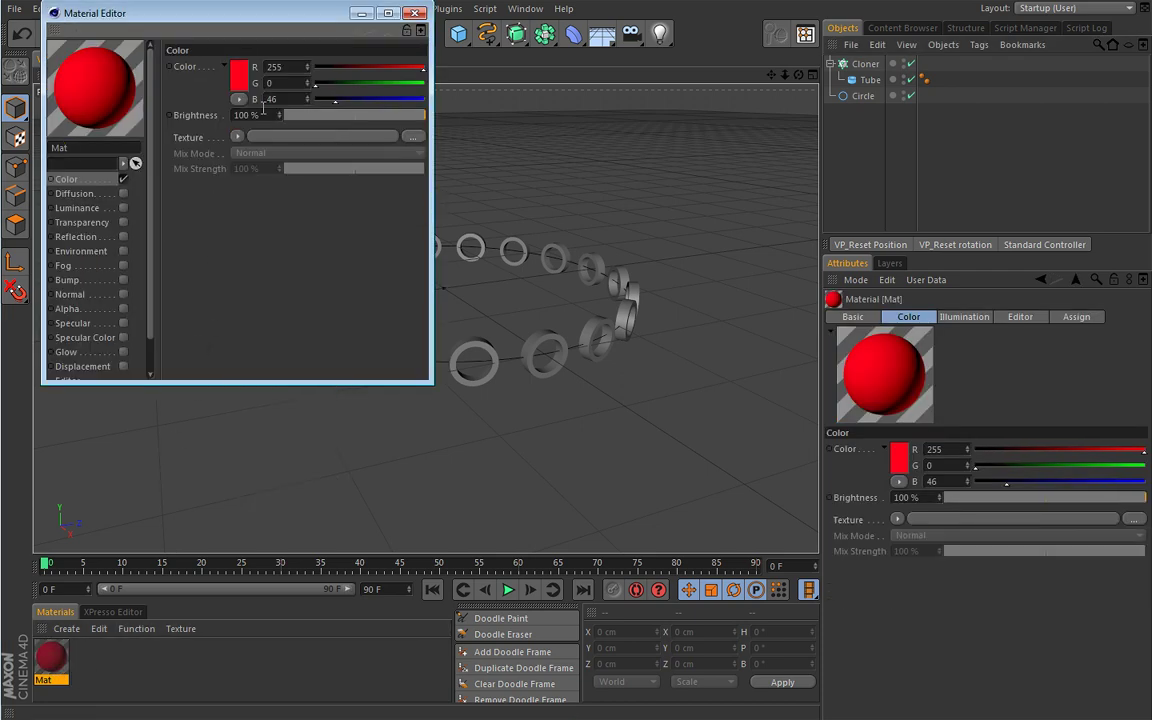
# Load the MoGraph Multi Shader as the Color texture of Mat, look at its properties and close the Material Editor.
pyautogui.moveTo(305, 18); pyautogui.dragTo(307, 131)
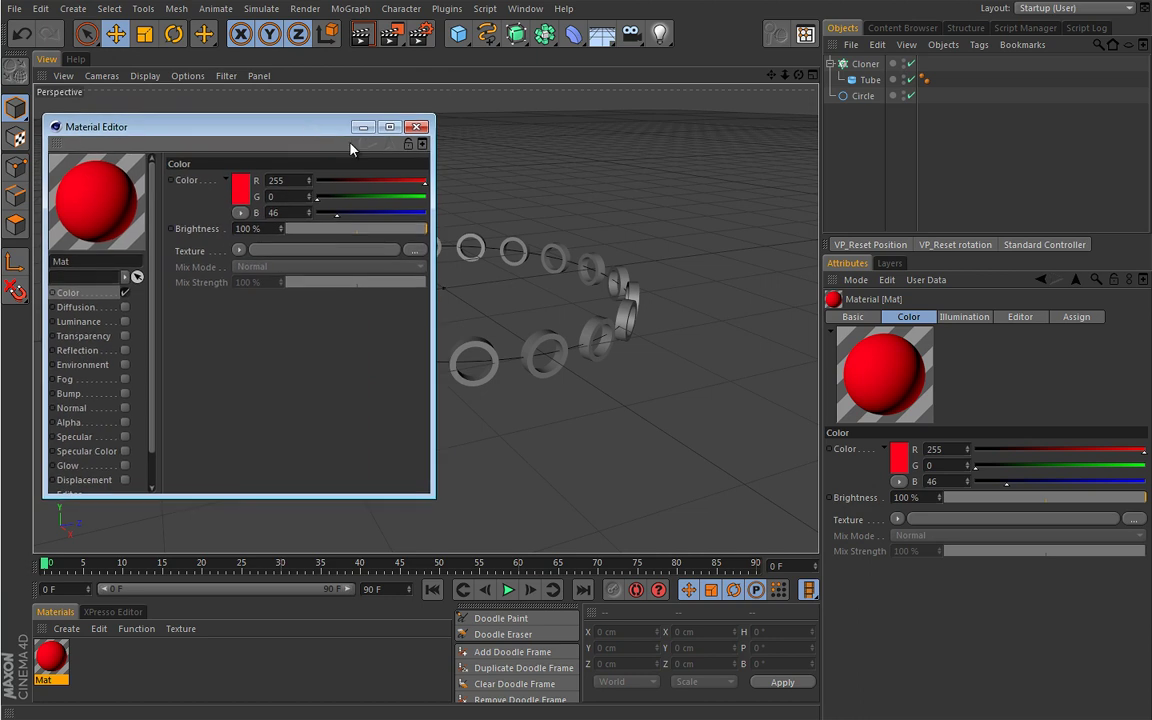
pyautogui.keyDown('alt'); pyautogui.moveTo(517, 232); pyautogui.dragTo(522, 402); pyautogui.keyUp('alt')
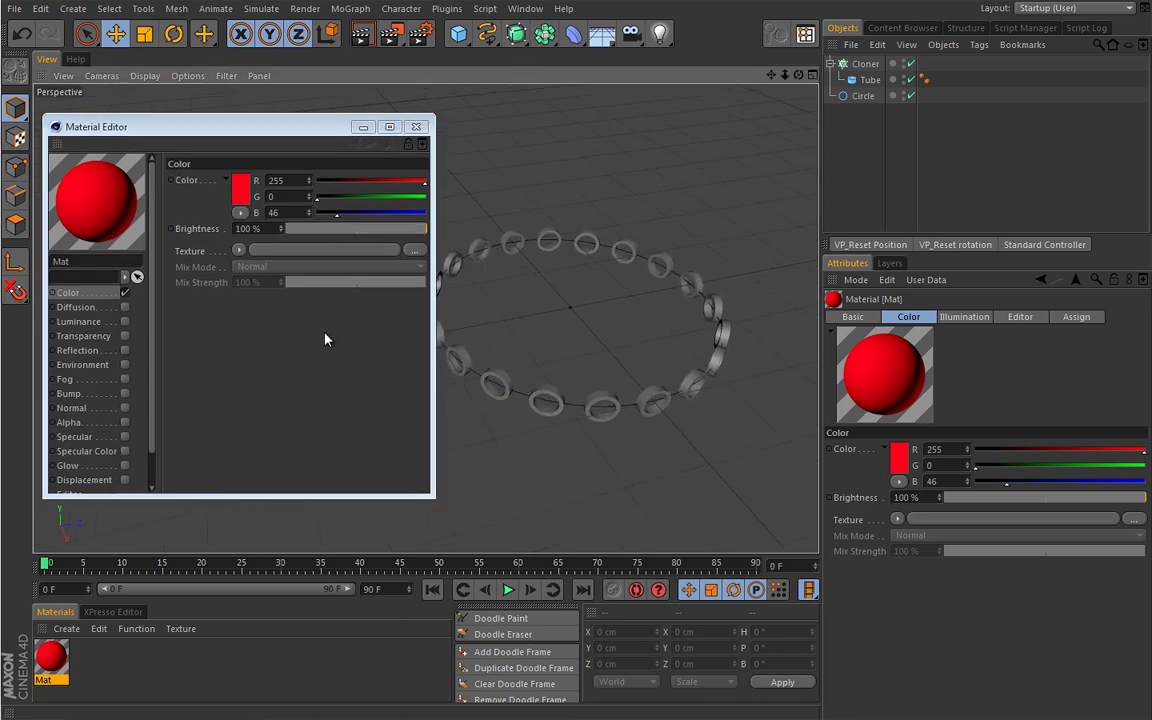
pyautogui.click(240, 251)
pyautogui.moveTo(268, 561)
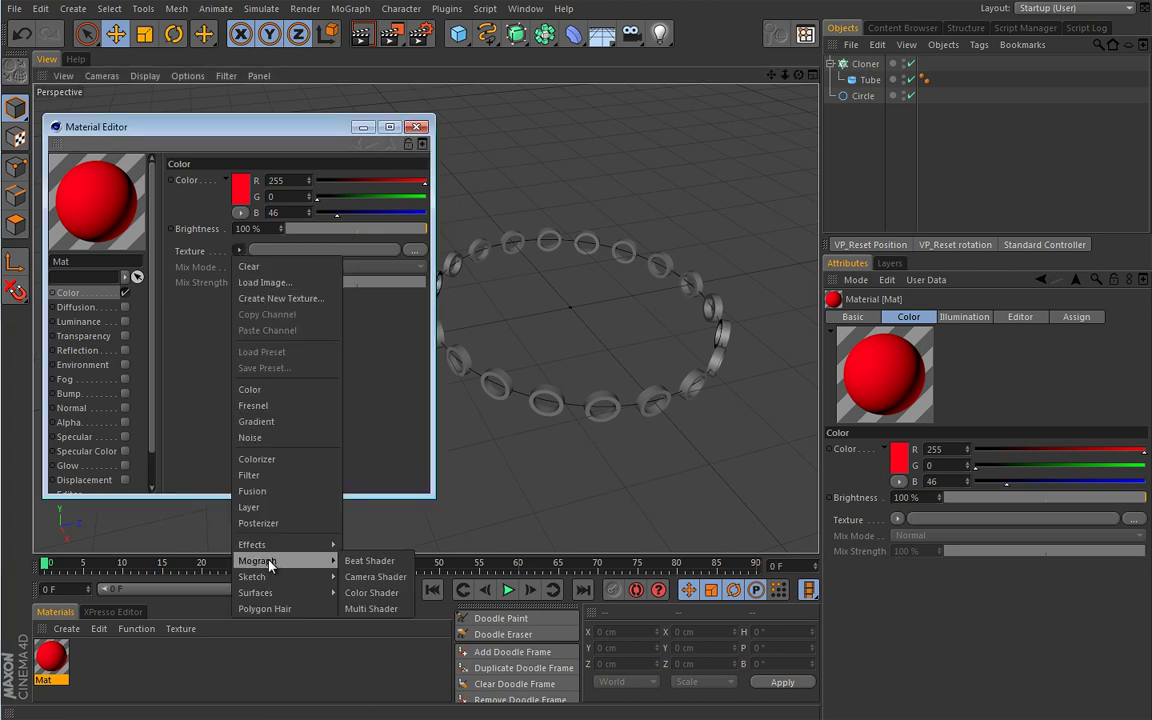
pyautogui.click(371, 608)
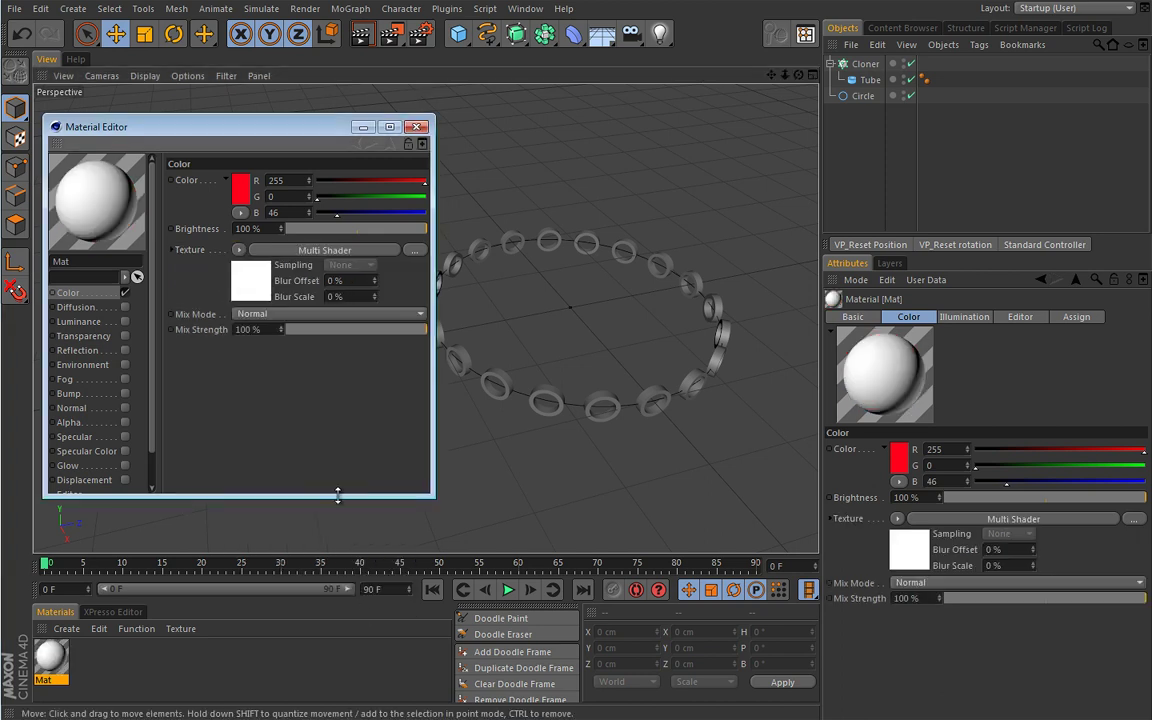
pyautogui.click(253, 284)
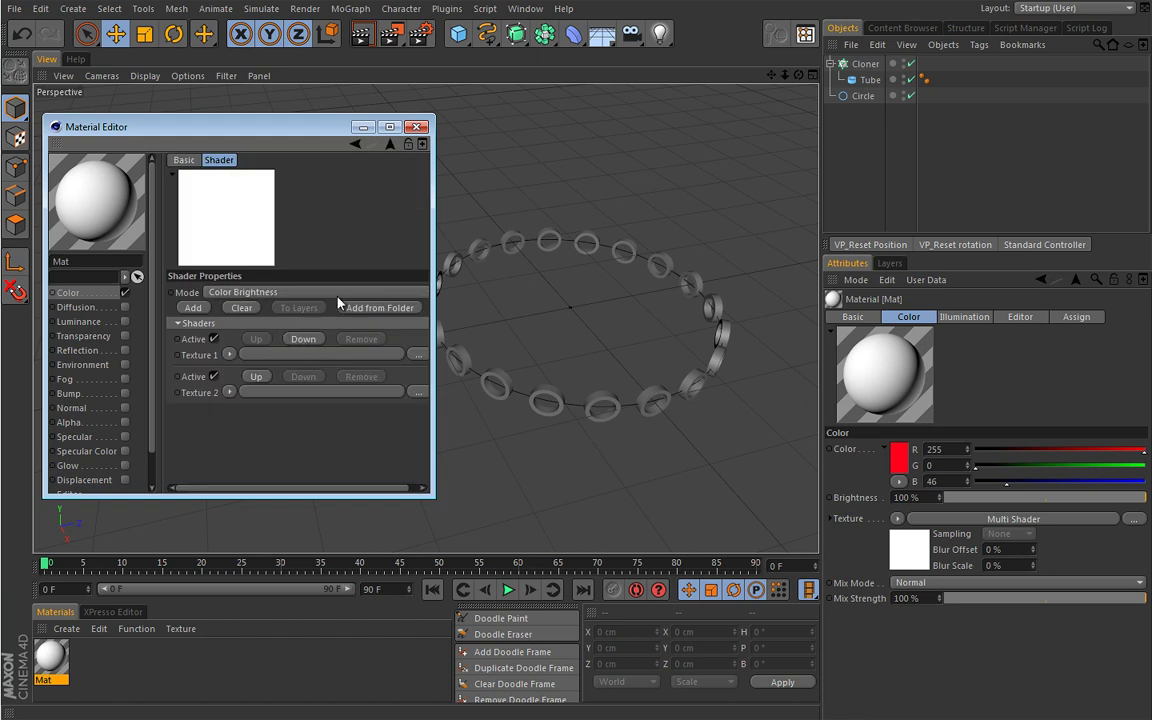
pyautogui.click(417, 127)
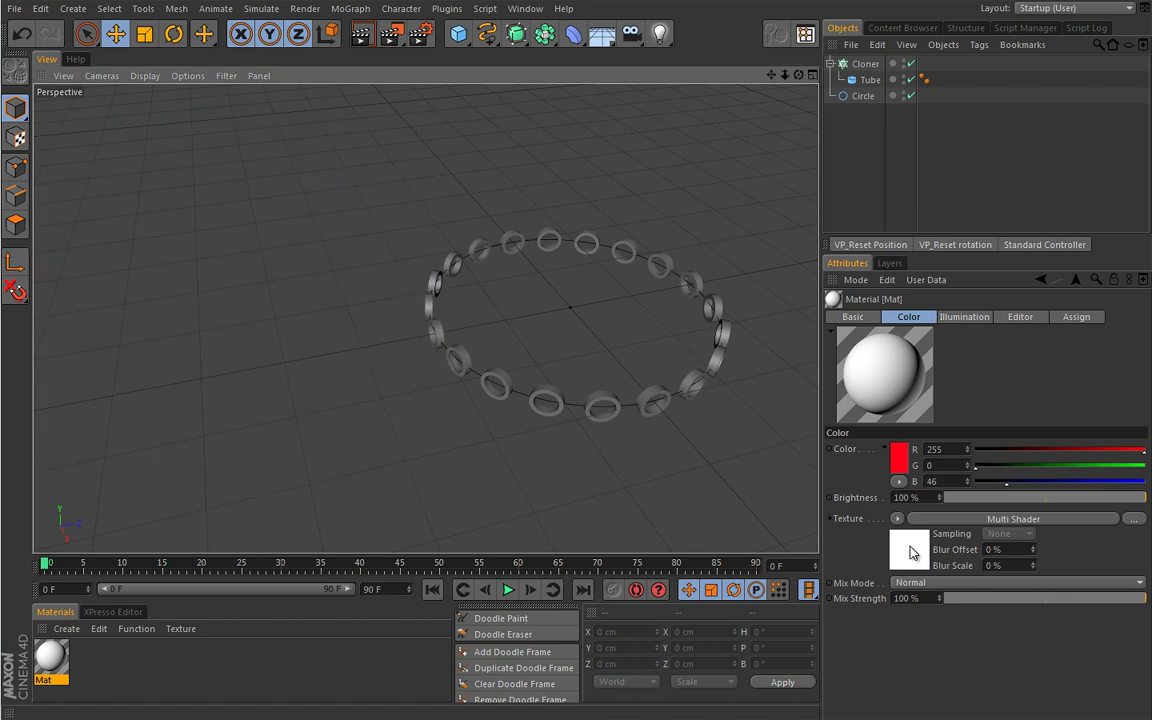
pyautogui.keyDown('alt'); pyautogui.moveTo(728, 478); pyautogui.dragTo(650, 419); pyautogui.keyUp('alt')
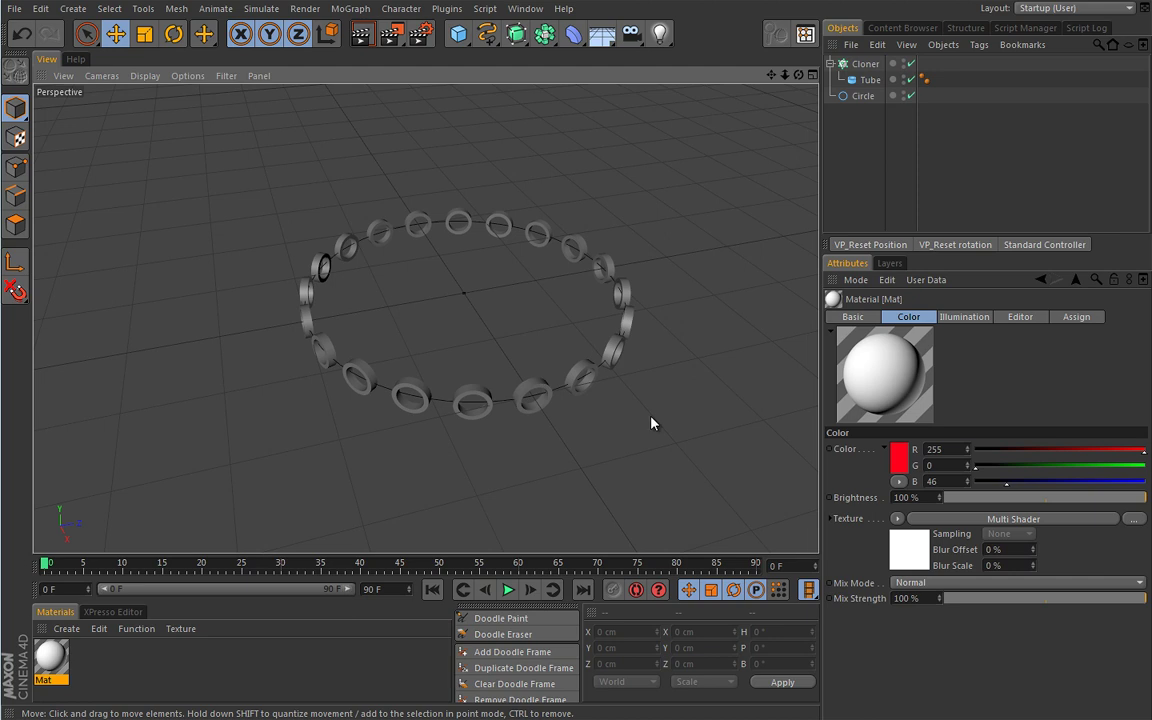
# Load the Galaxy surface shader as Texture 1 of the Multi Shader.
pyautogui.click(908, 552)
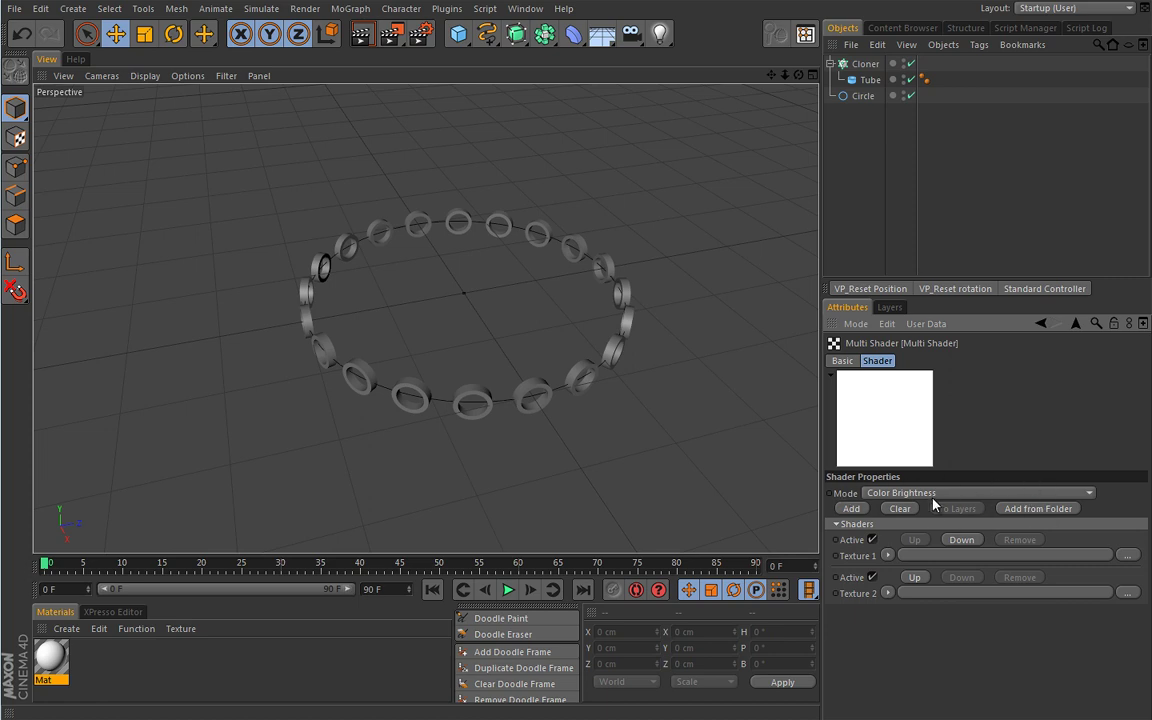
pyautogui.click(888, 555)
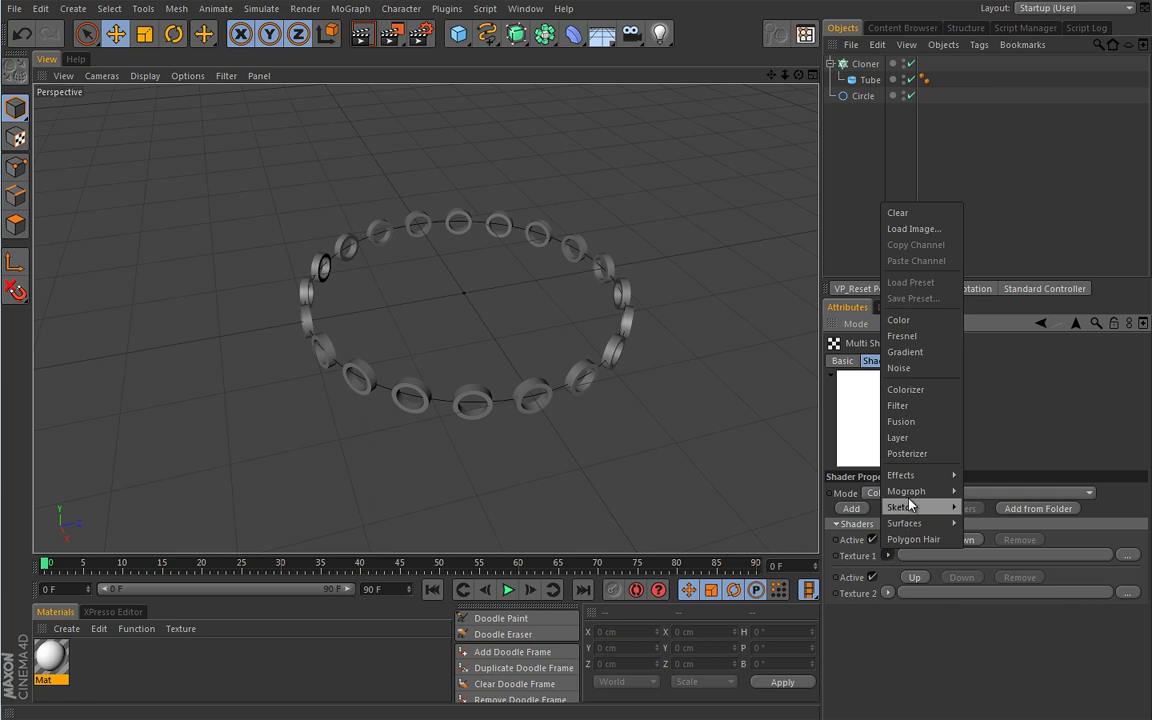
pyautogui.moveTo(909, 525)
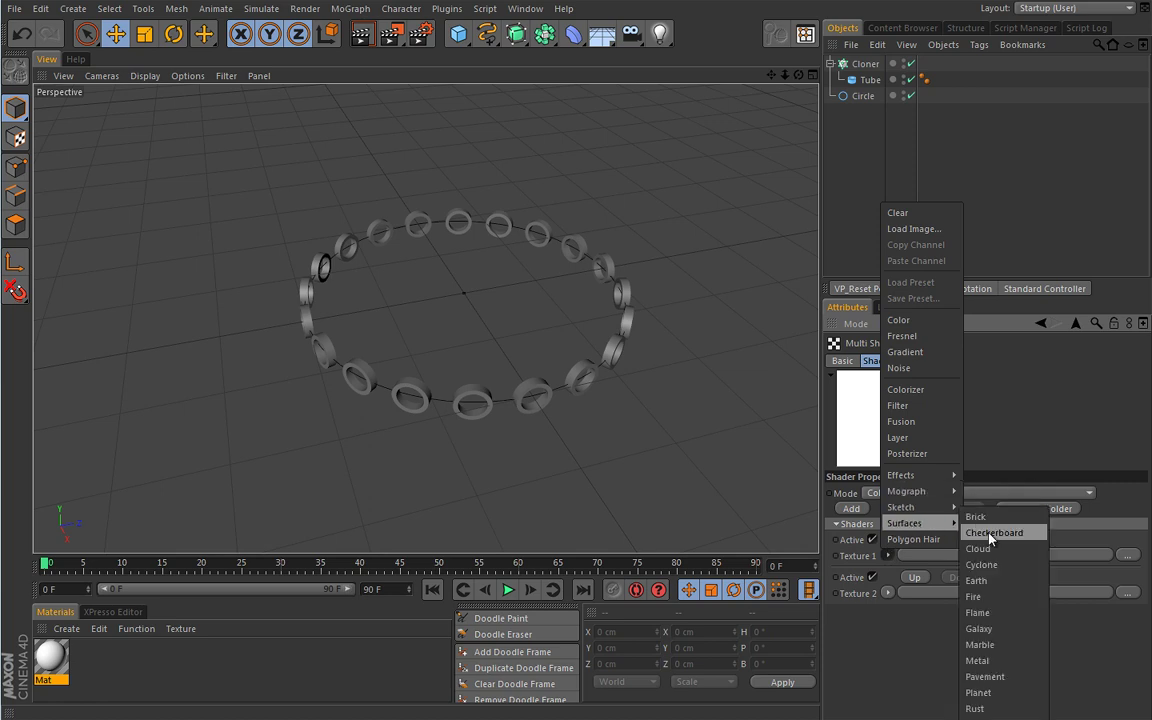
pyautogui.click(979, 628)
# Recolor the Galaxy shader's white gradient knot to bright blue (RGB 0, 172, 246) and return to the Multi Shader.
pyautogui.click(911, 585)
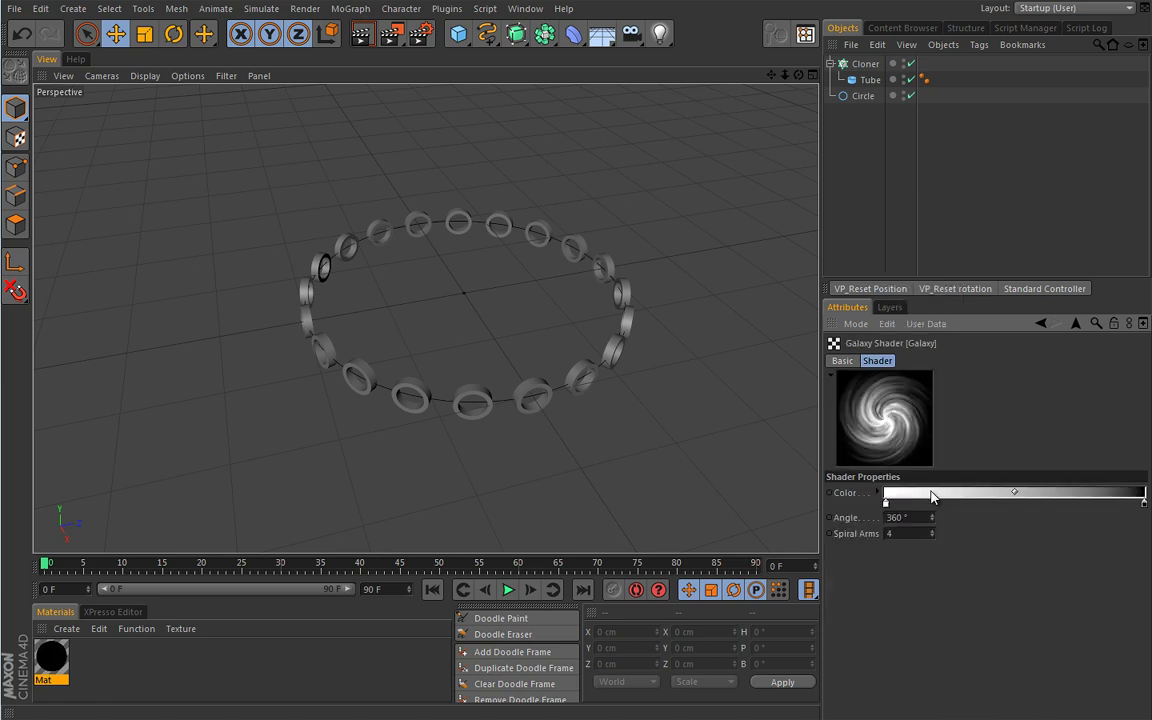
pyautogui.doubleClick(888, 498)
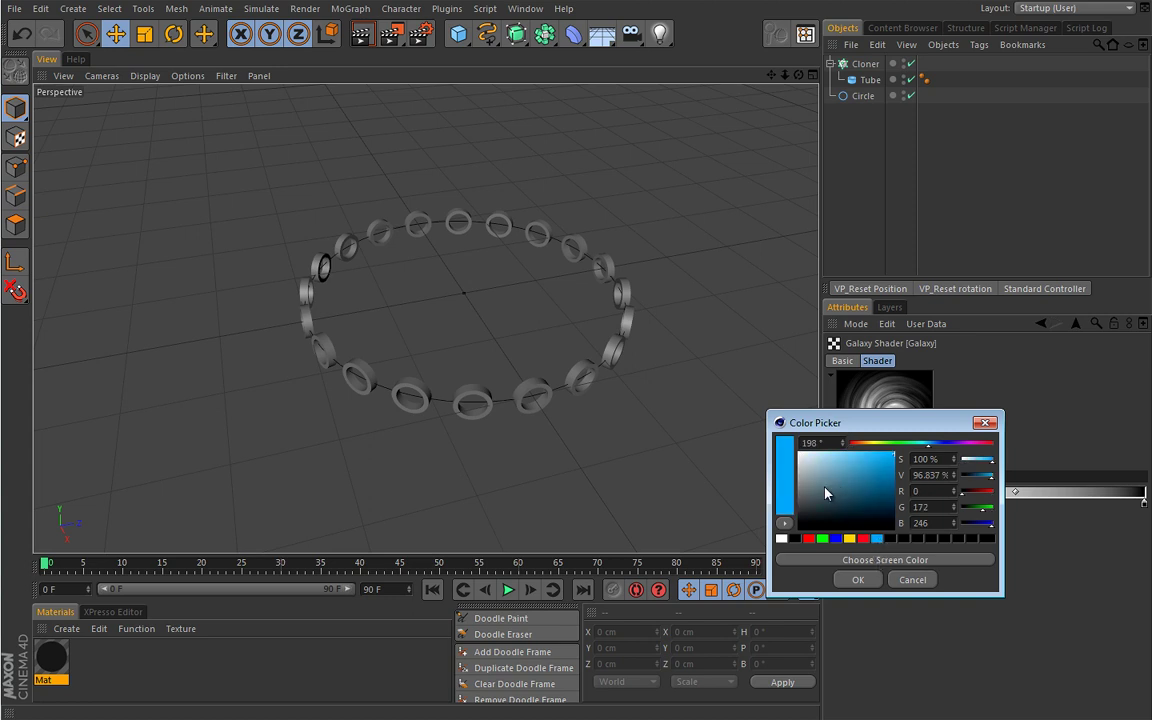
pyautogui.click(857, 580)
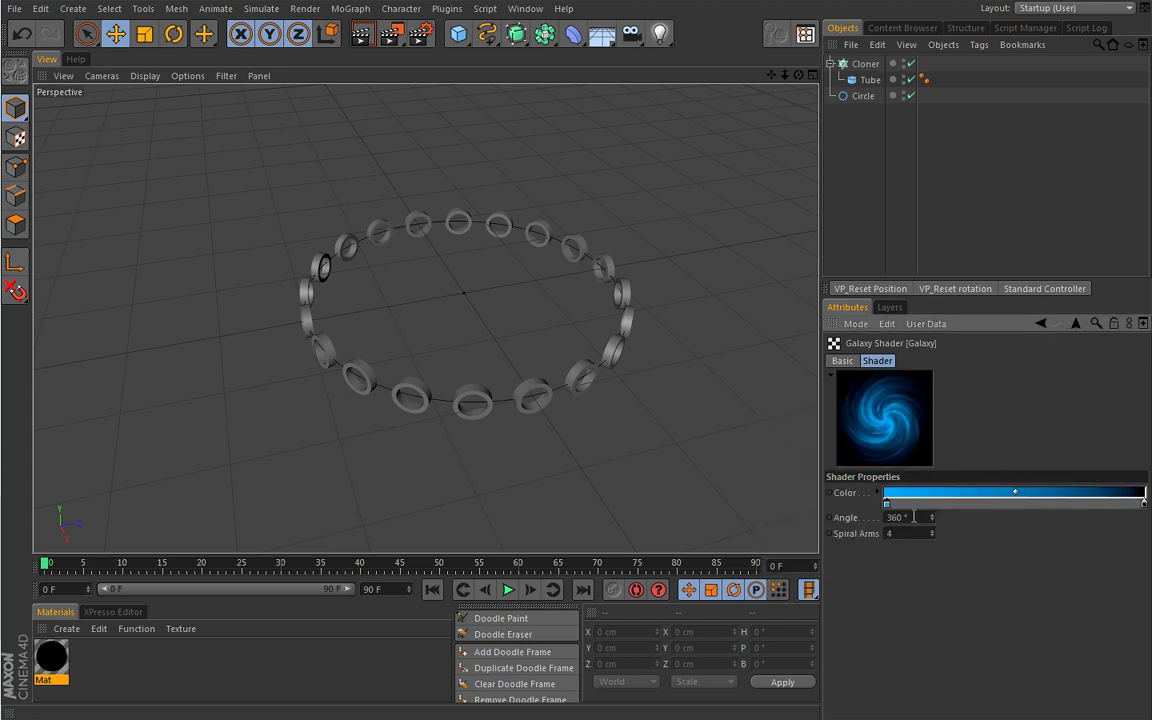
pyautogui.click(1041, 324)
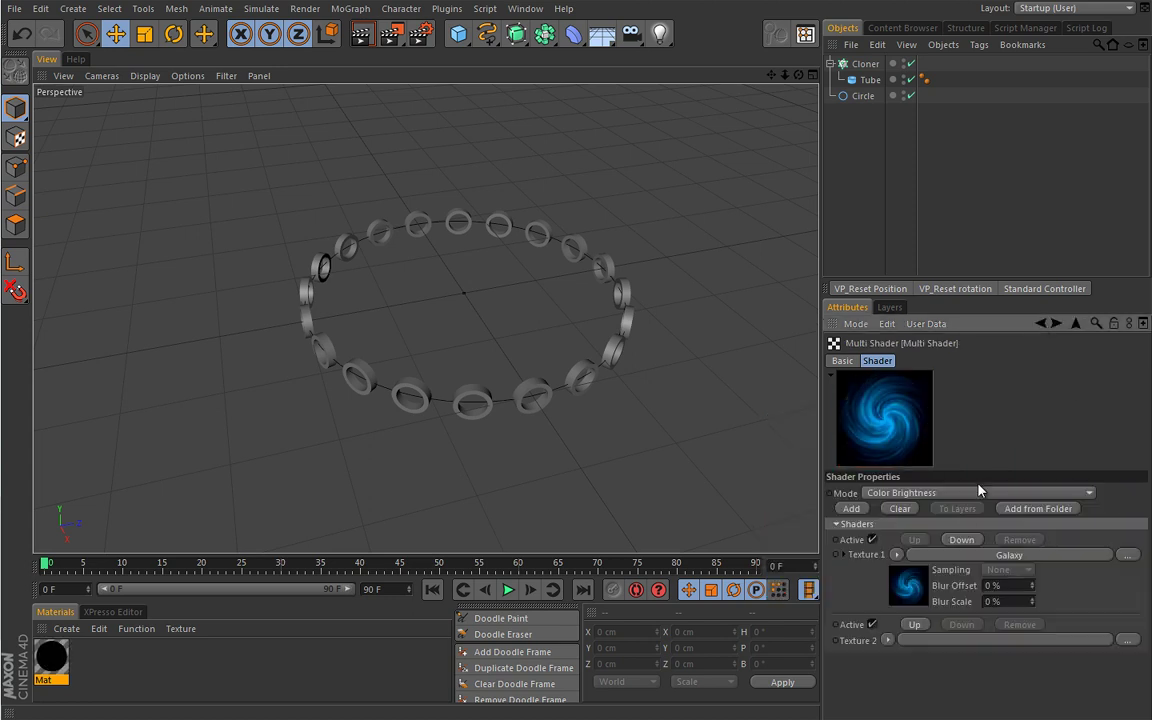
# Load the Tiles surface shader as Texture 2 of the Multi Shader.
pyautogui.click(889, 641)
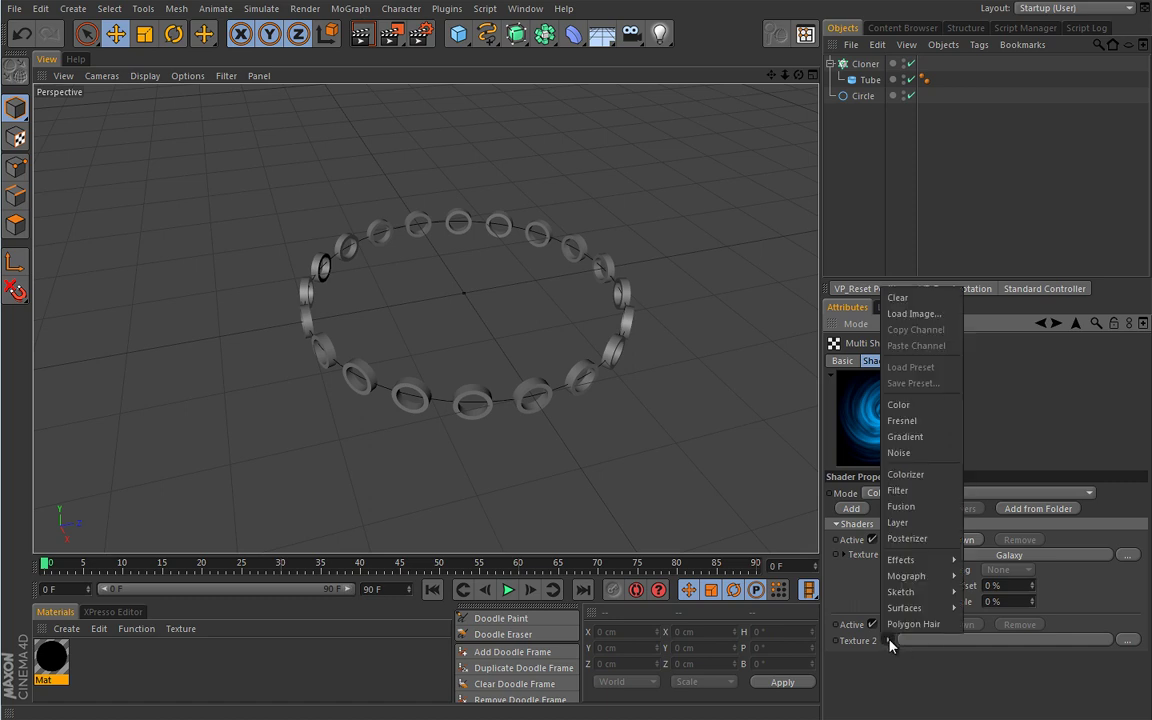
pyautogui.moveTo(910, 607)
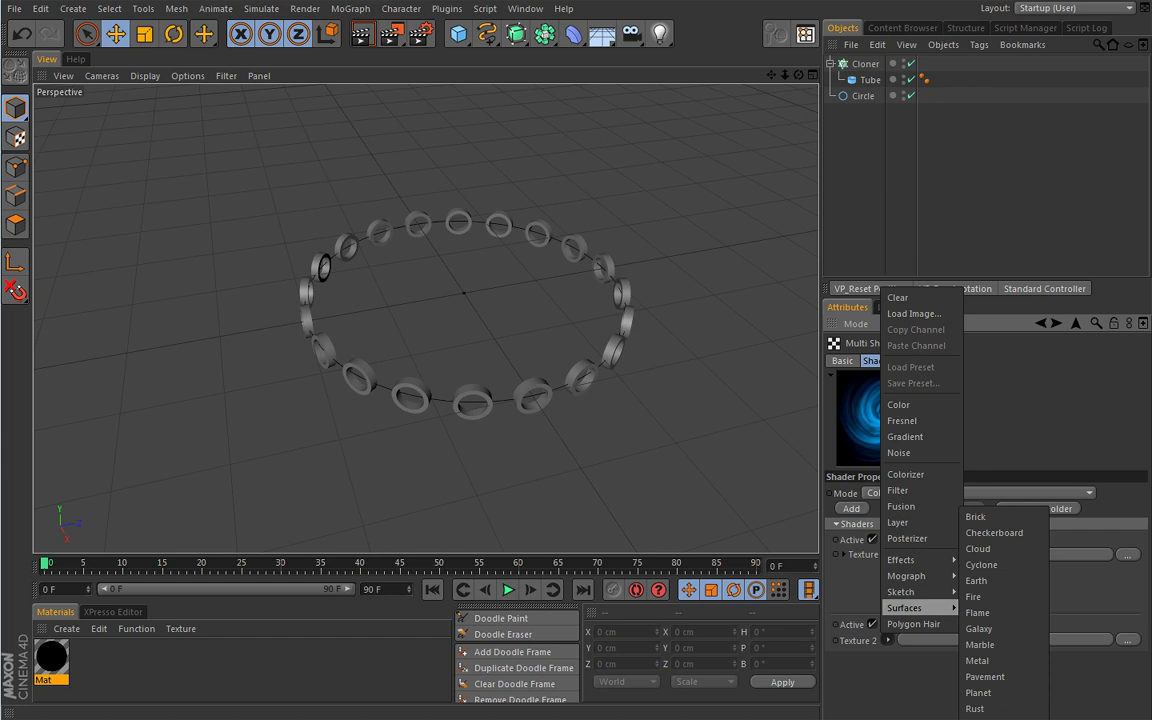
pyautogui.click(990, 716)
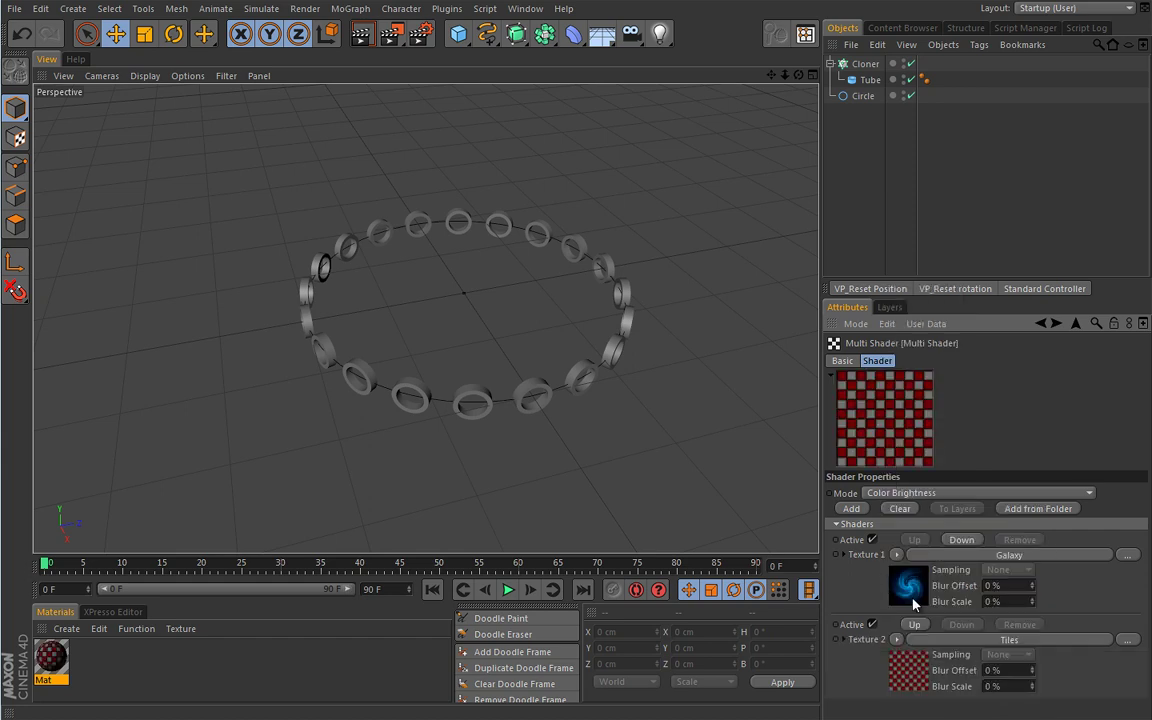
# Set the Tiles shader's Tiles Color 1 to yellow and Tiles Color 2 to red.
pyautogui.click(908, 668)
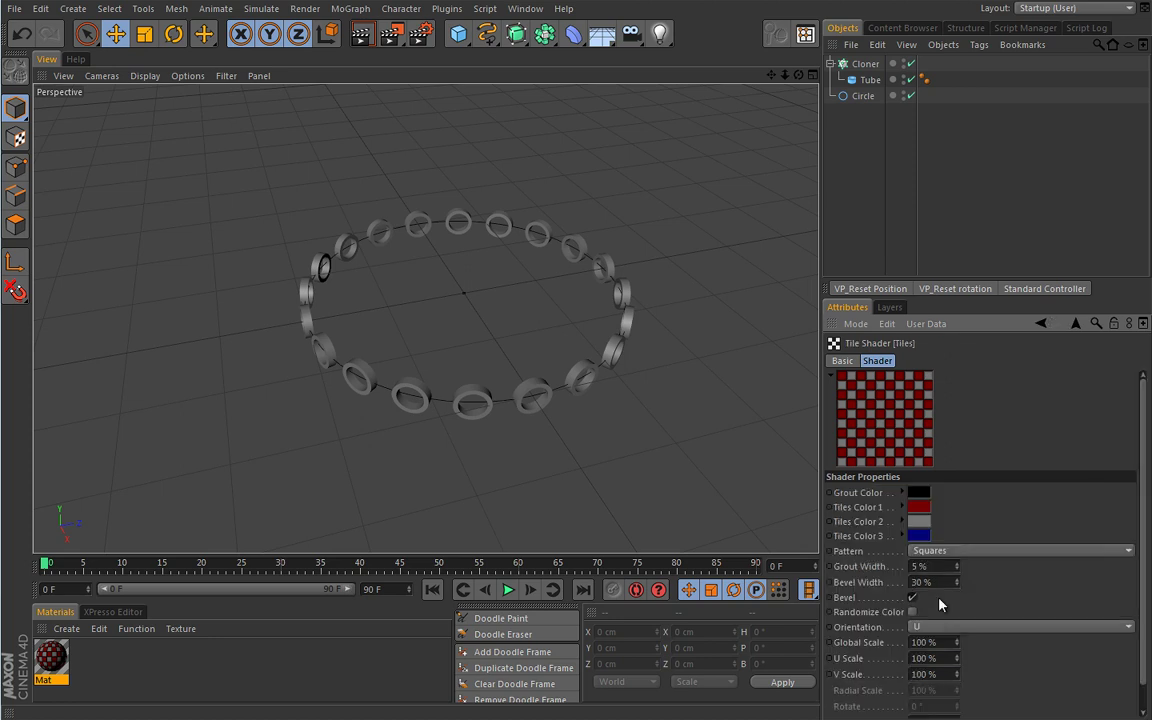
pyautogui.click(918, 507)
pyautogui.click(880, 541)
pyautogui.click(882, 581)
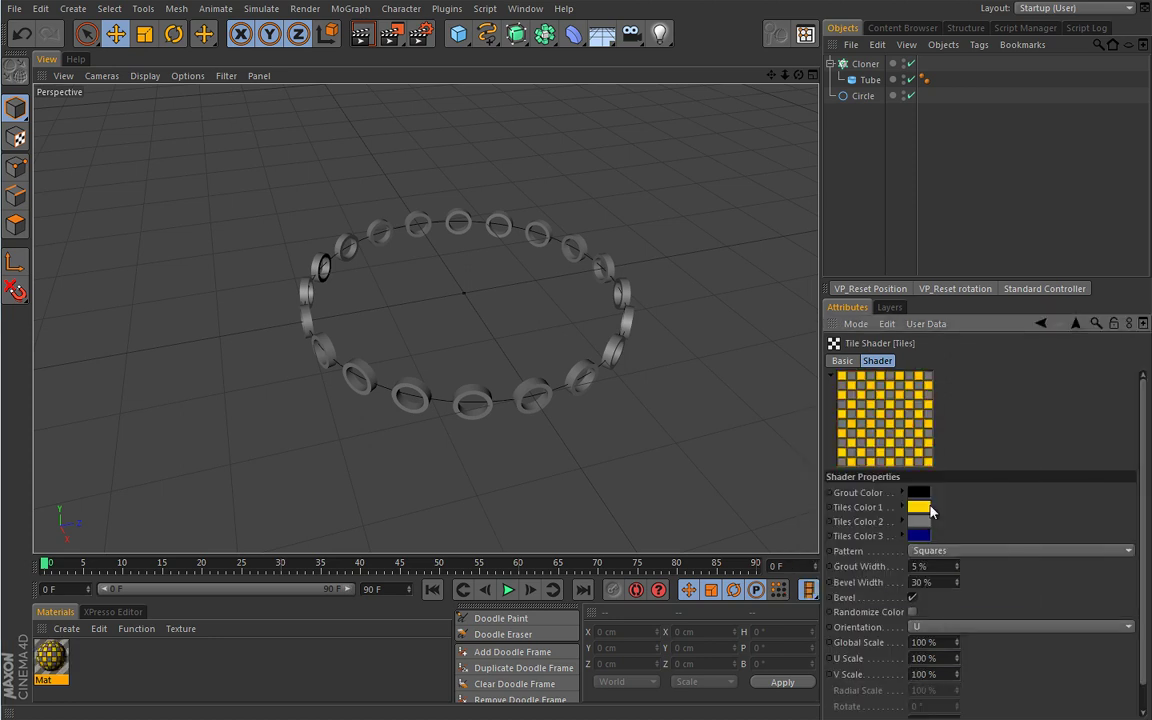
pyautogui.click(918, 521)
pyautogui.click(850, 551)
pyautogui.click(884, 590)
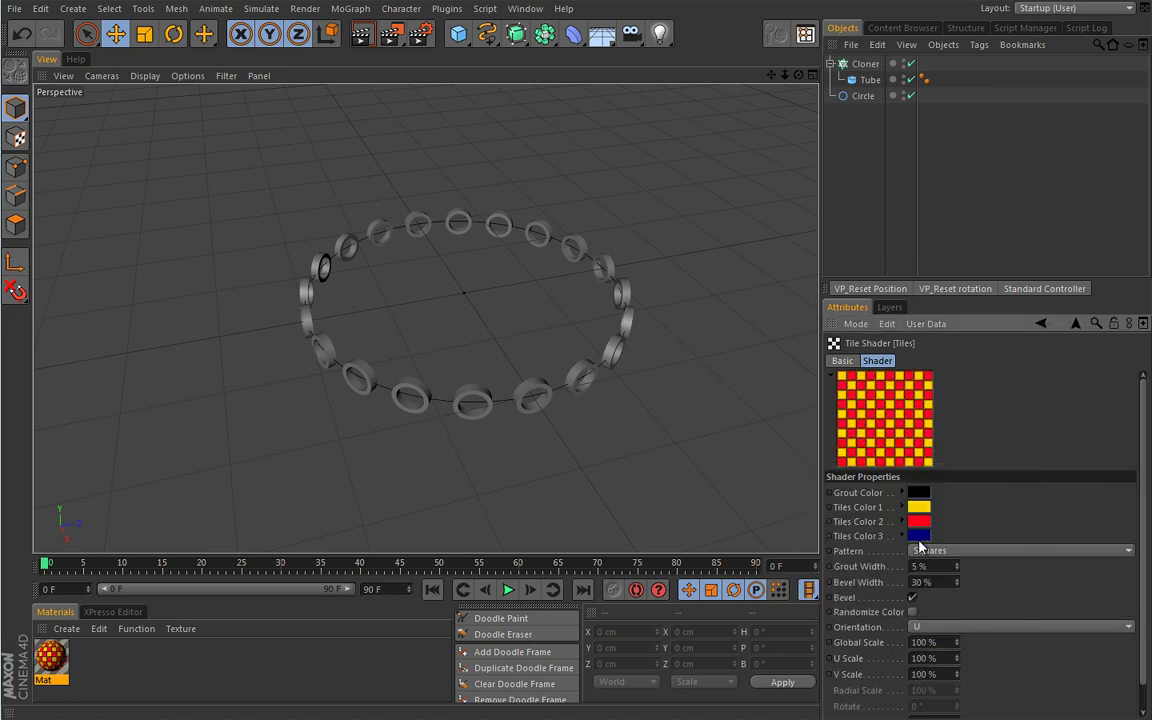
# Set the Tiles shader's Tiles Color 3 to bright blue and copy that color to Tiles Color 2.
pyautogui.click(918, 536)
pyautogui.click(825, 505)
pyautogui.click(889, 609)
pyautogui.click(912, 597)
pyautogui.moveTo(923, 538); pyautogui.dragTo(919, 521)
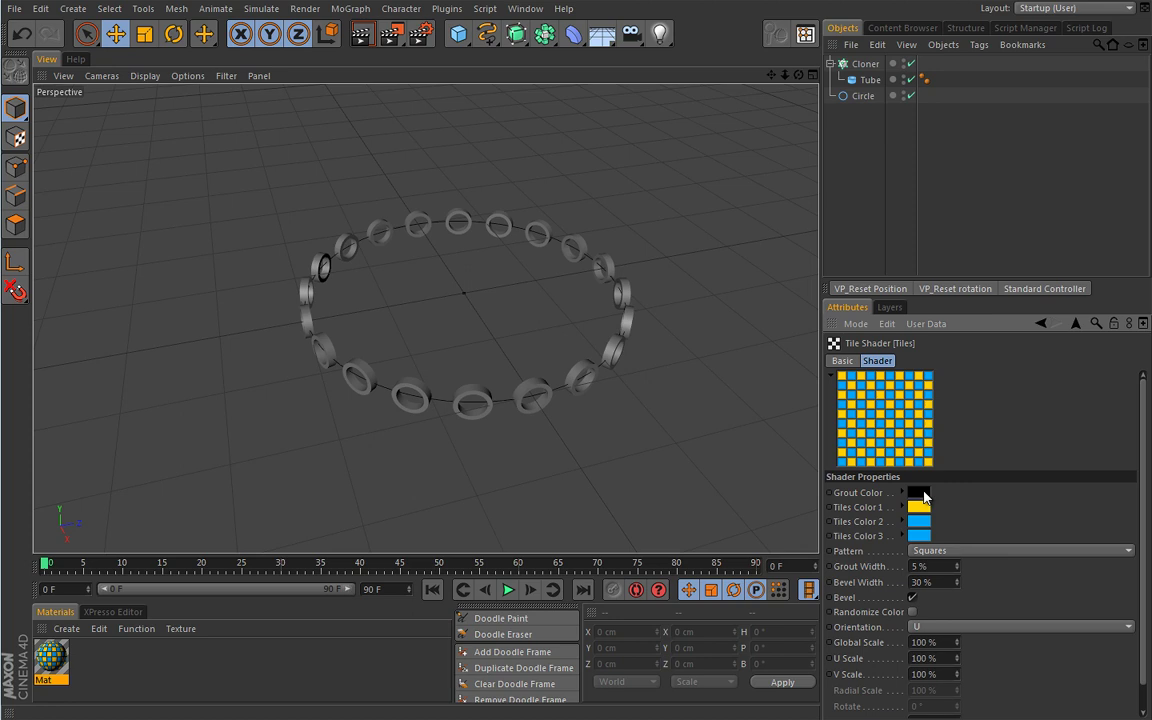
# Set the Tiles shader's Grout Color to red and return to the Multi Shader.
pyautogui.click(918, 492)
pyautogui.click(899, 527)
pyautogui.click(893, 569)
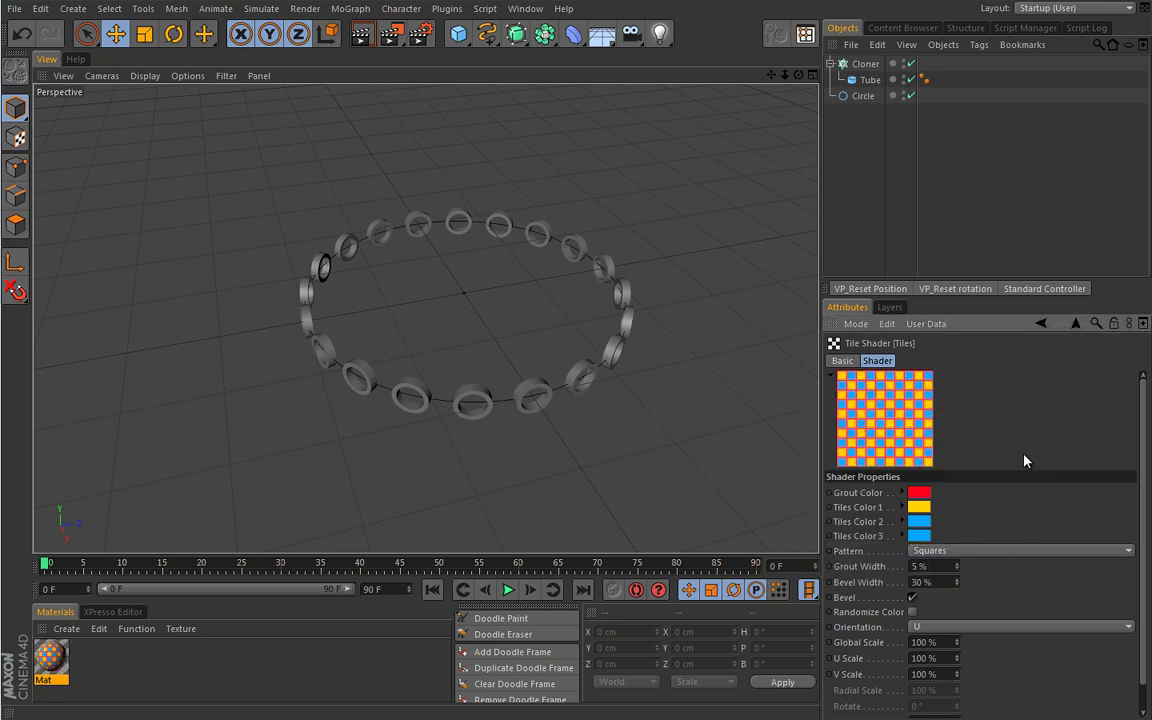
pyautogui.click(1041, 323)
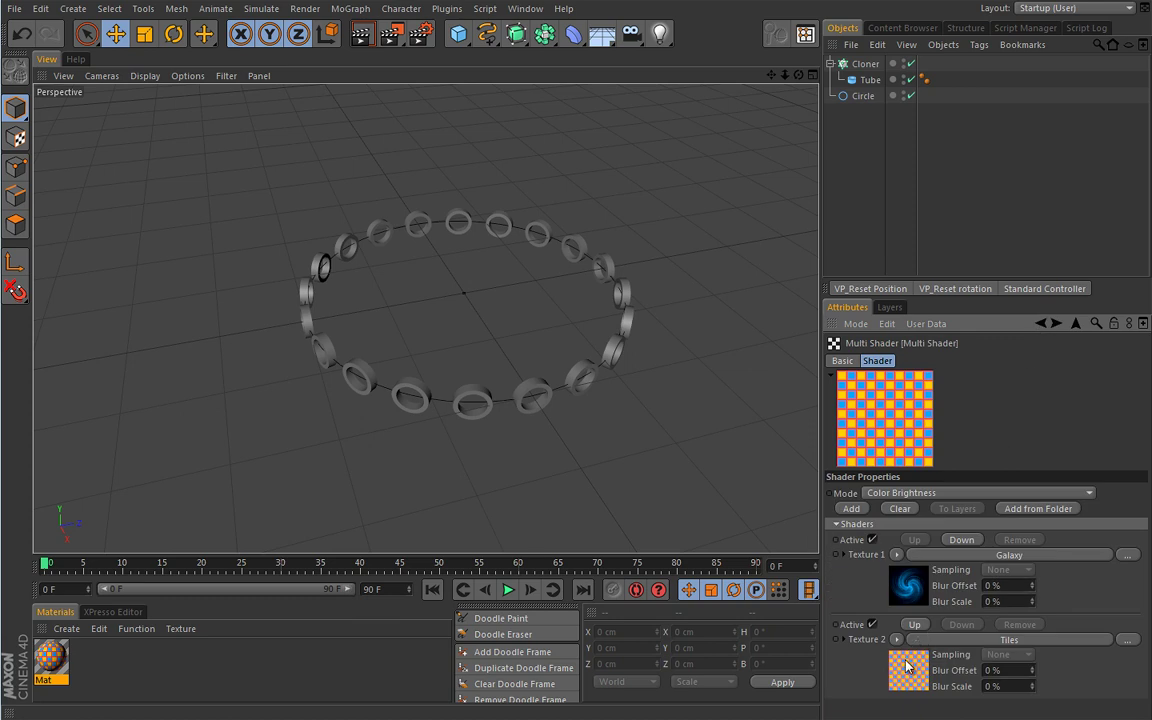
# Add a third texture slot to the Multi Shader and load a Gradient shader into it.
pyautogui.click(851, 508)
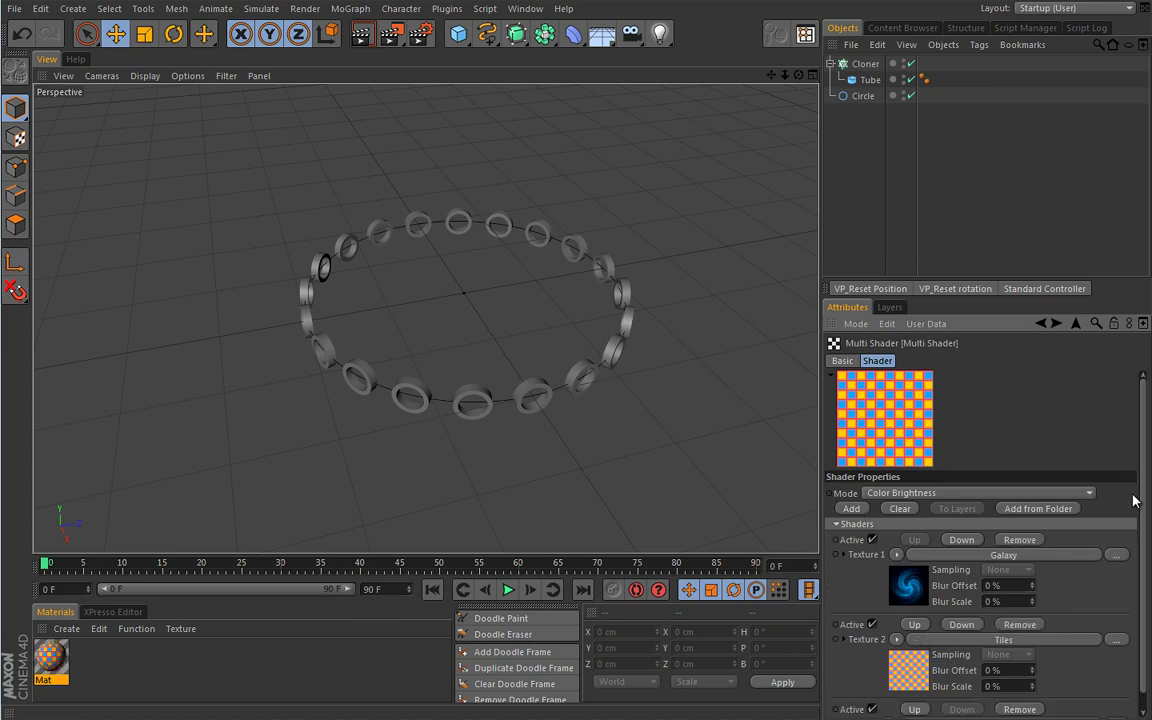
pyautogui.scroll(-1, 1147, 500)
pyautogui.click(888, 707)
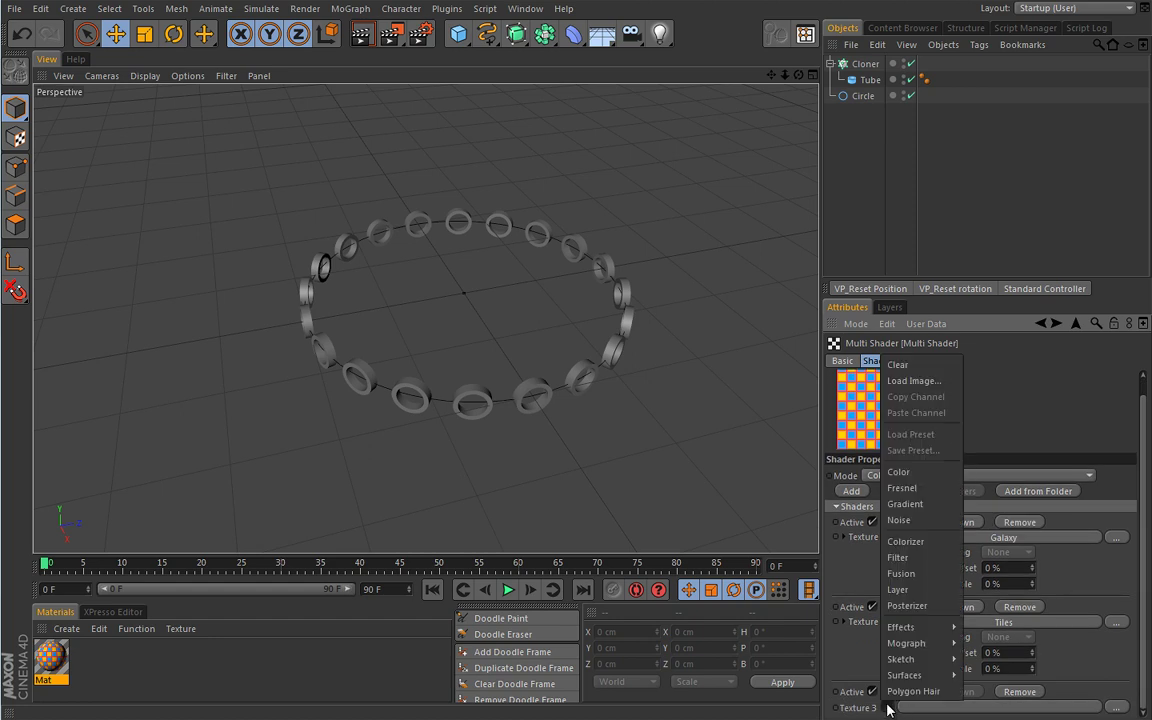
pyautogui.click(935, 505)
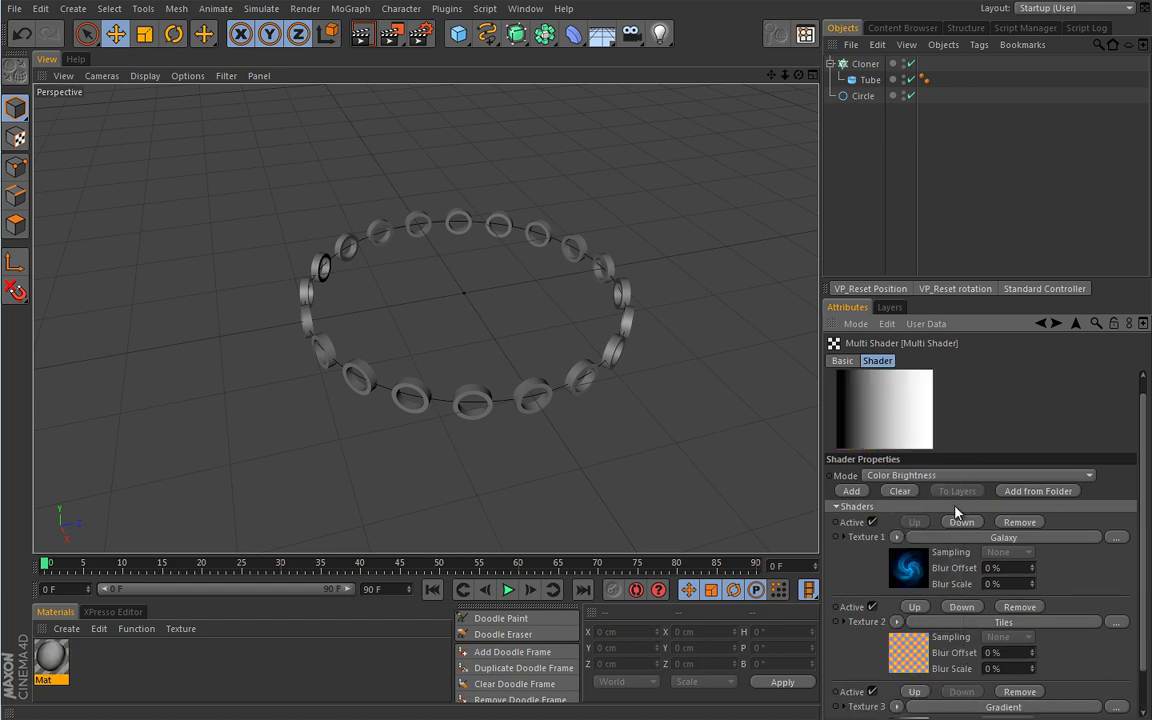
# Open the Gradient shader in Texture 3 and set its white end knot to a bright mint green.
pyautogui.scroll(-3, 1024, 638)
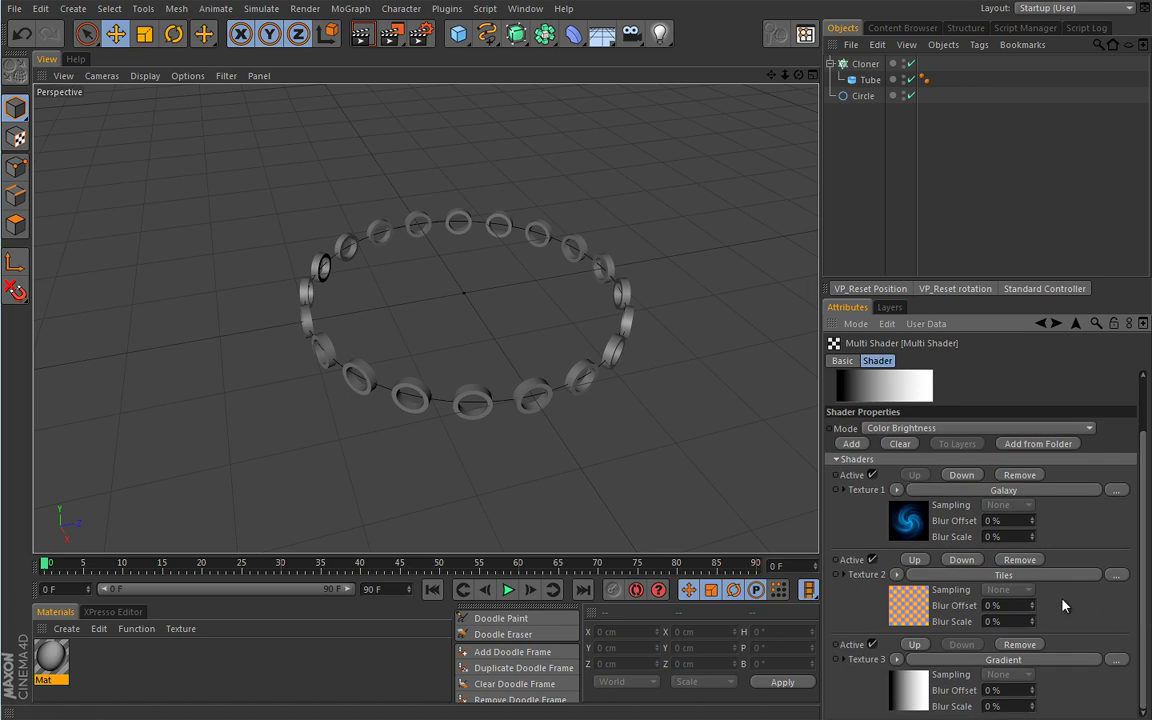
pyautogui.click(926, 688)
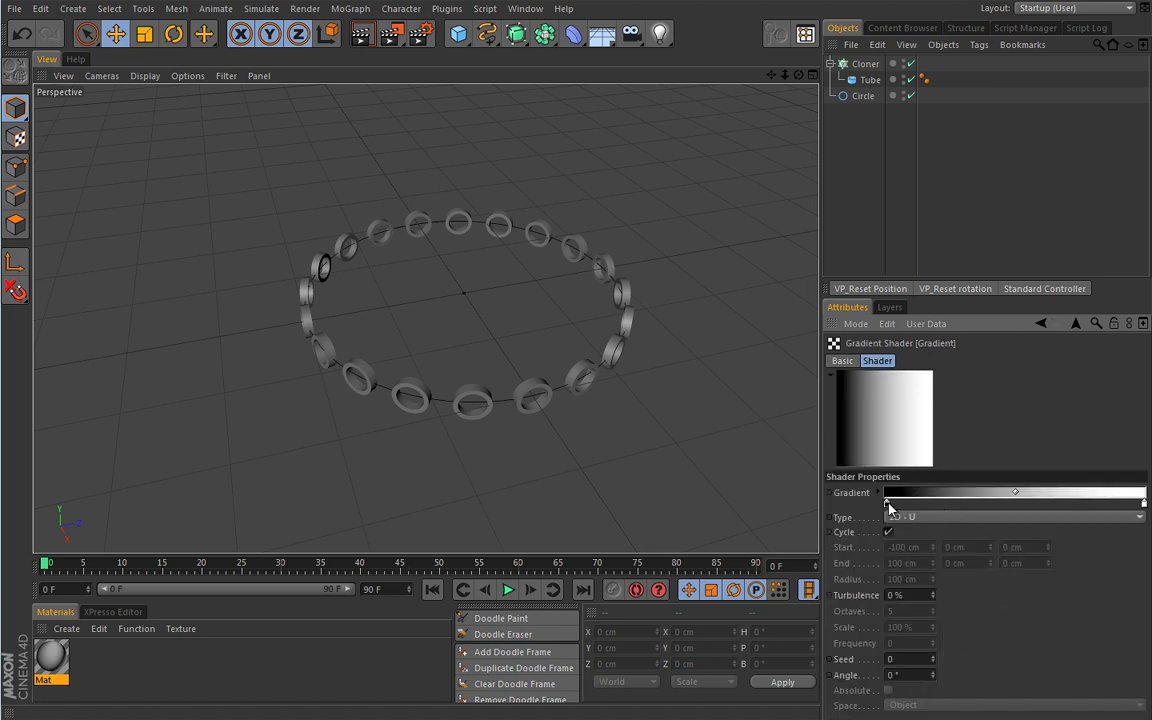
pyautogui.doubleClick(1143, 503)
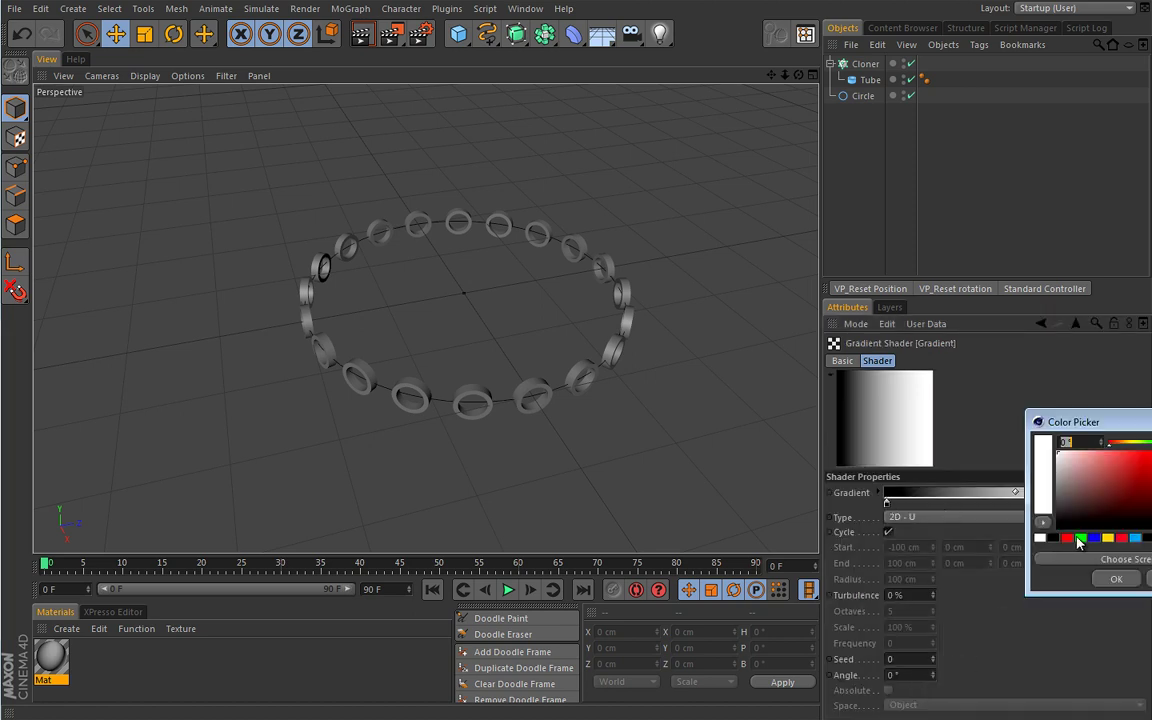
pyautogui.click(1080, 539)
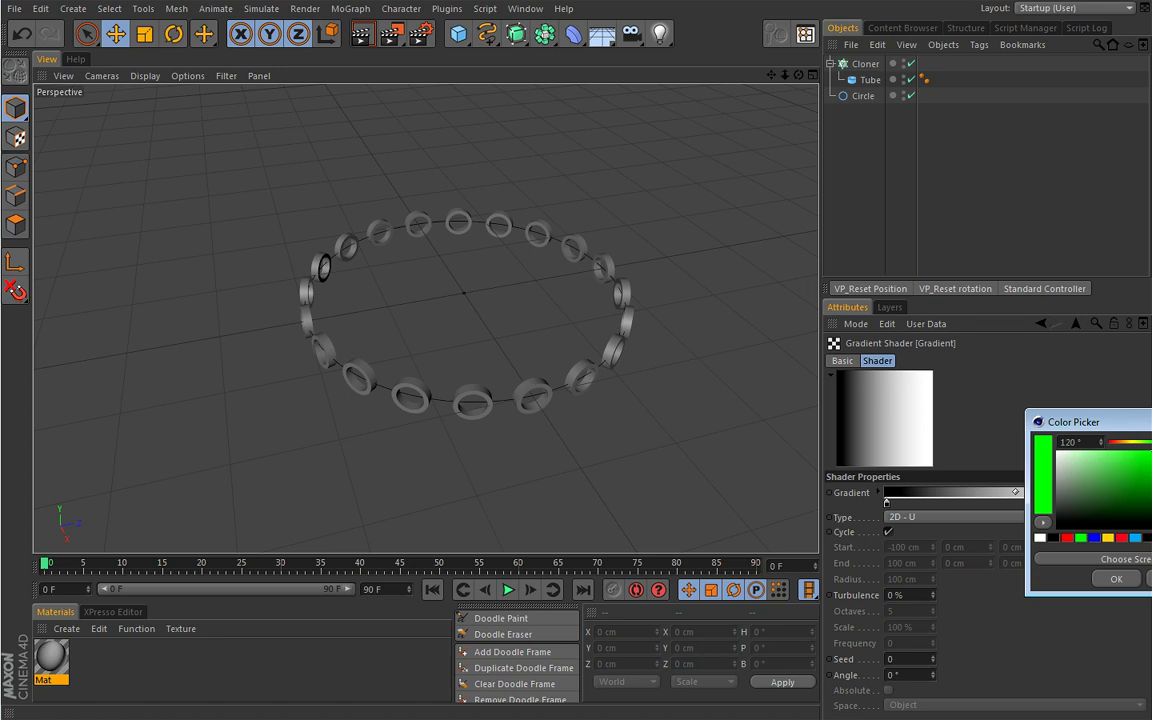
pyautogui.click(1116, 579)
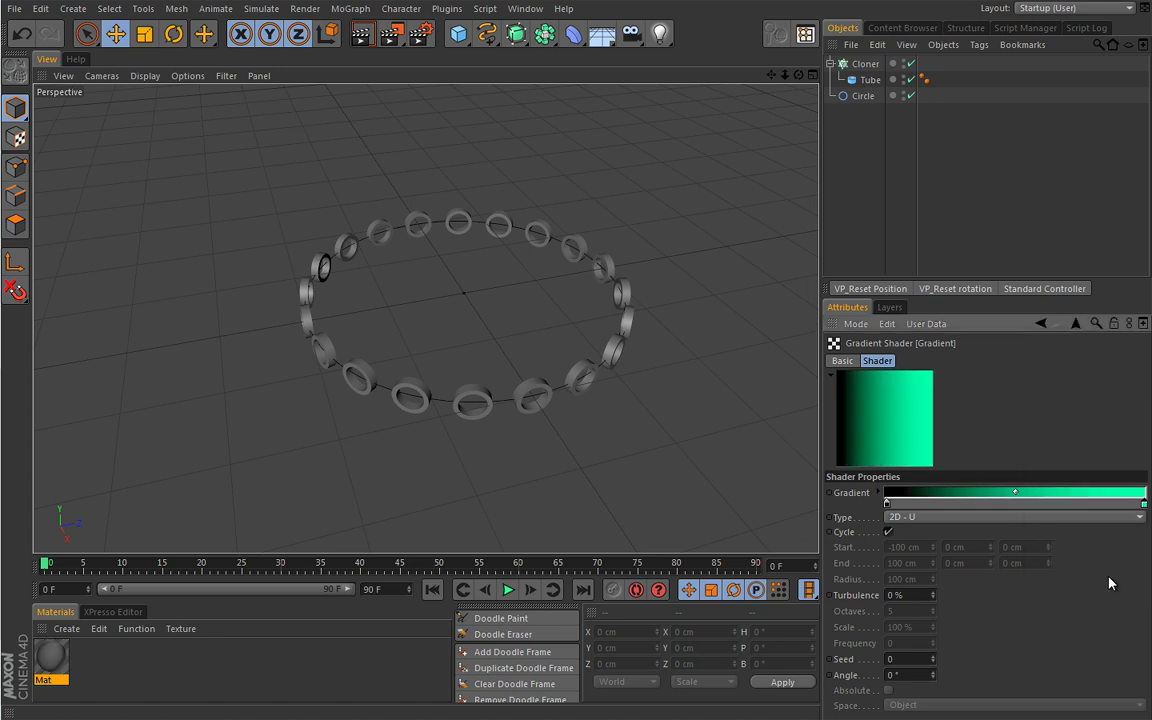
# Return to the Multi Shader and apply the Mat material to the Cloner.
pyautogui.click(1041, 324)
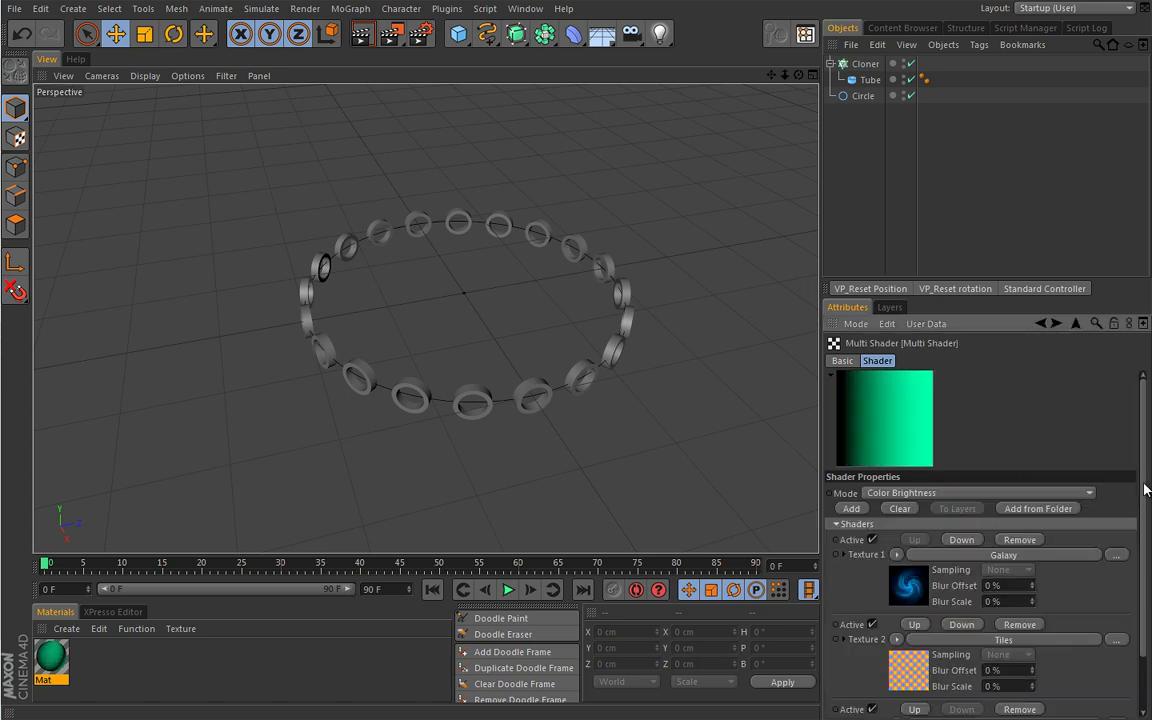
pyautogui.scroll(-2, 1142, 483)
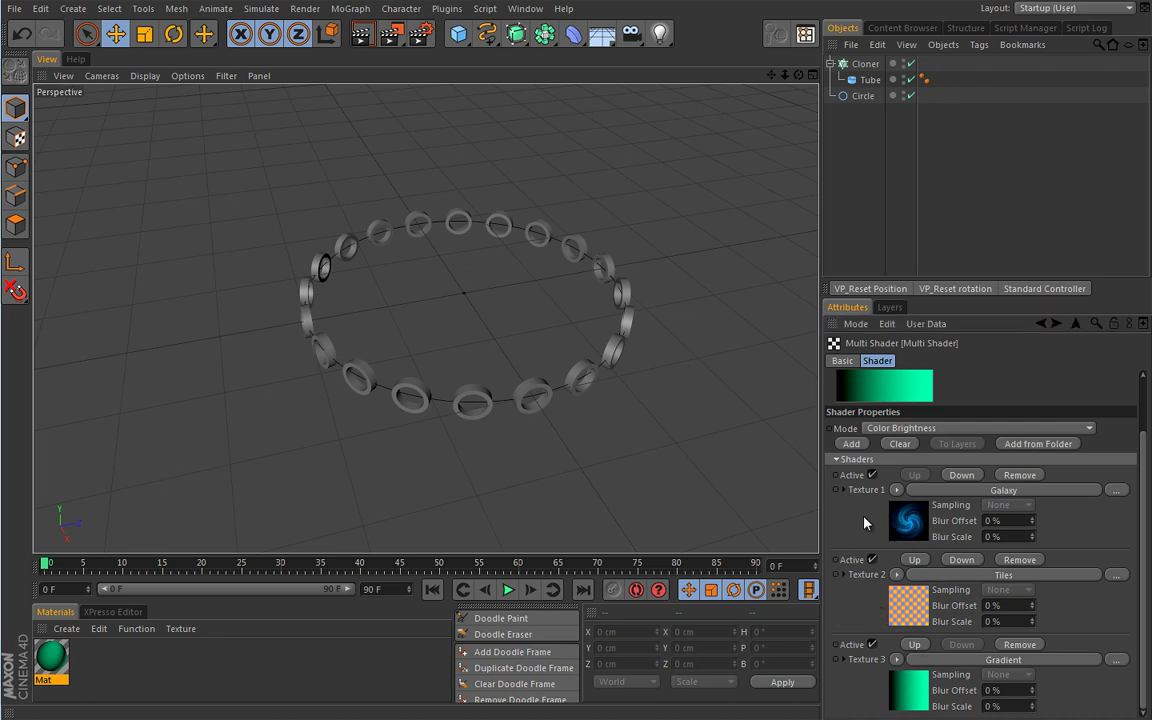
pyautogui.moveTo(51, 657); pyautogui.dragTo(864, 64)
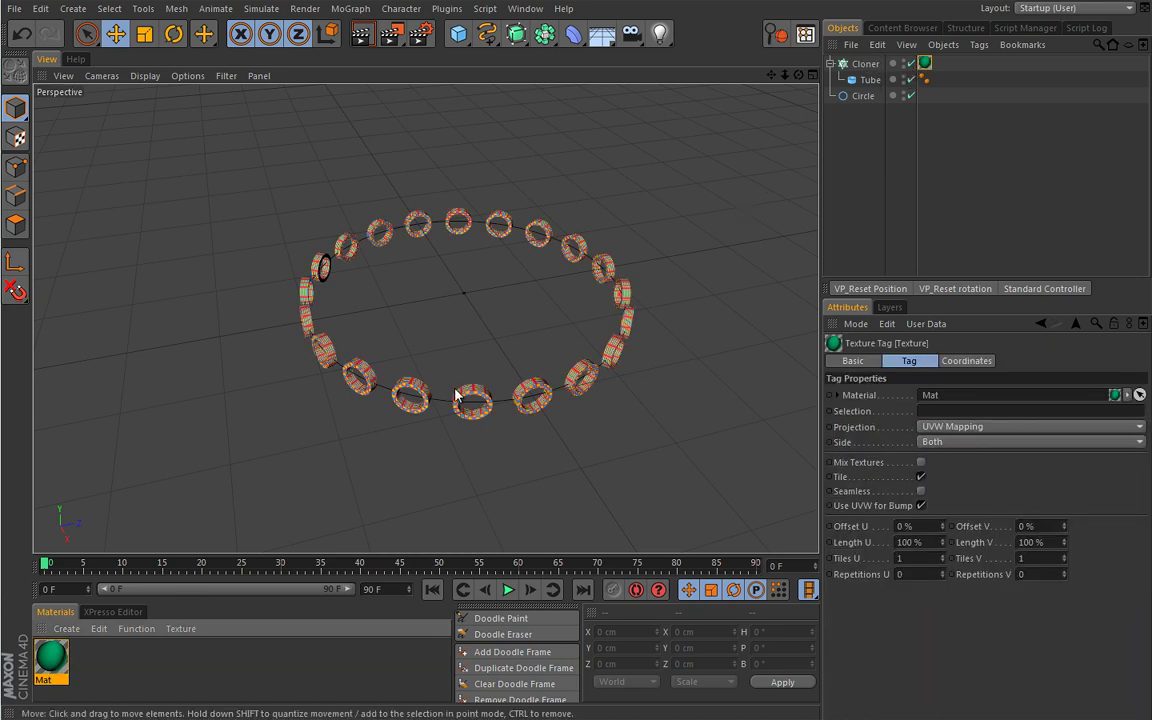
# Try moving the Gradient above Tiles in the Multi Shader's texture order and restore the previous order.
pyautogui.click(52, 657)
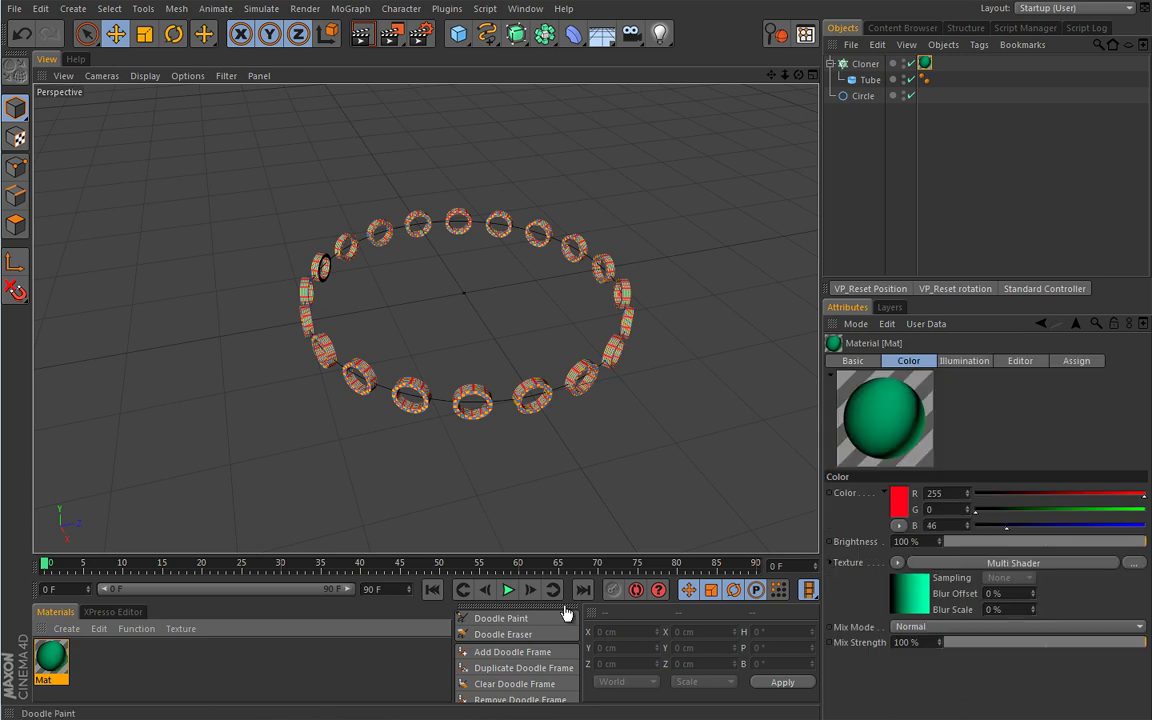
pyautogui.click(892, 591)
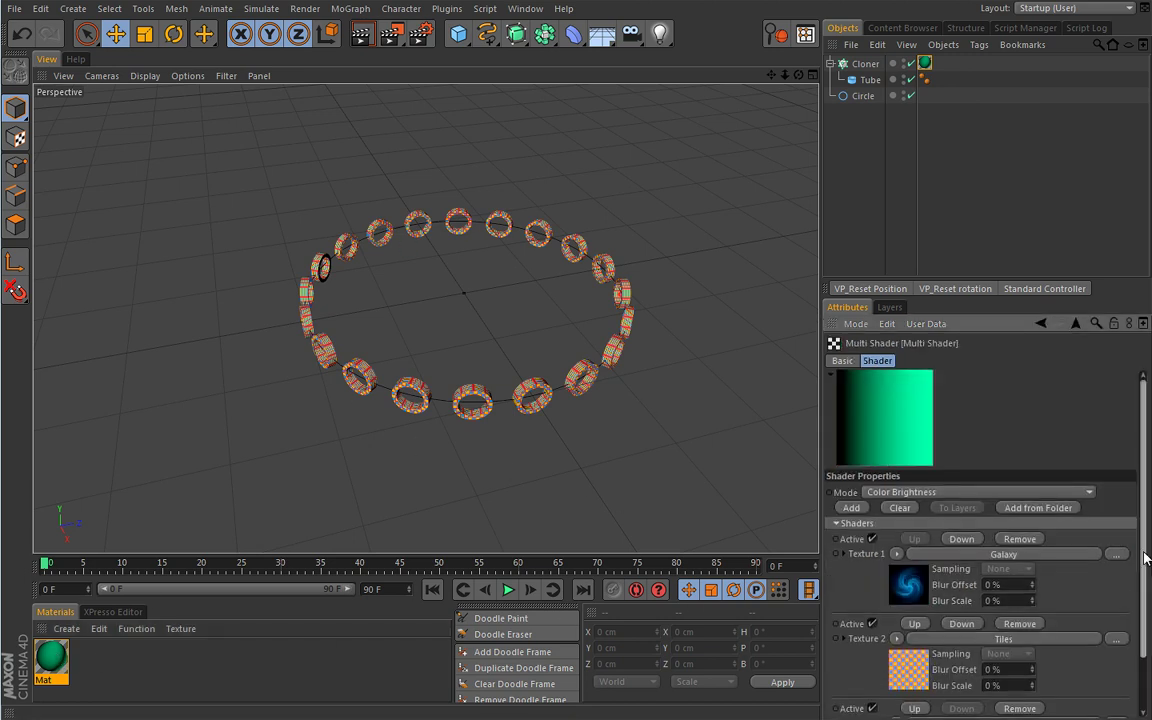
pyautogui.scroll(-3, 1142, 553)
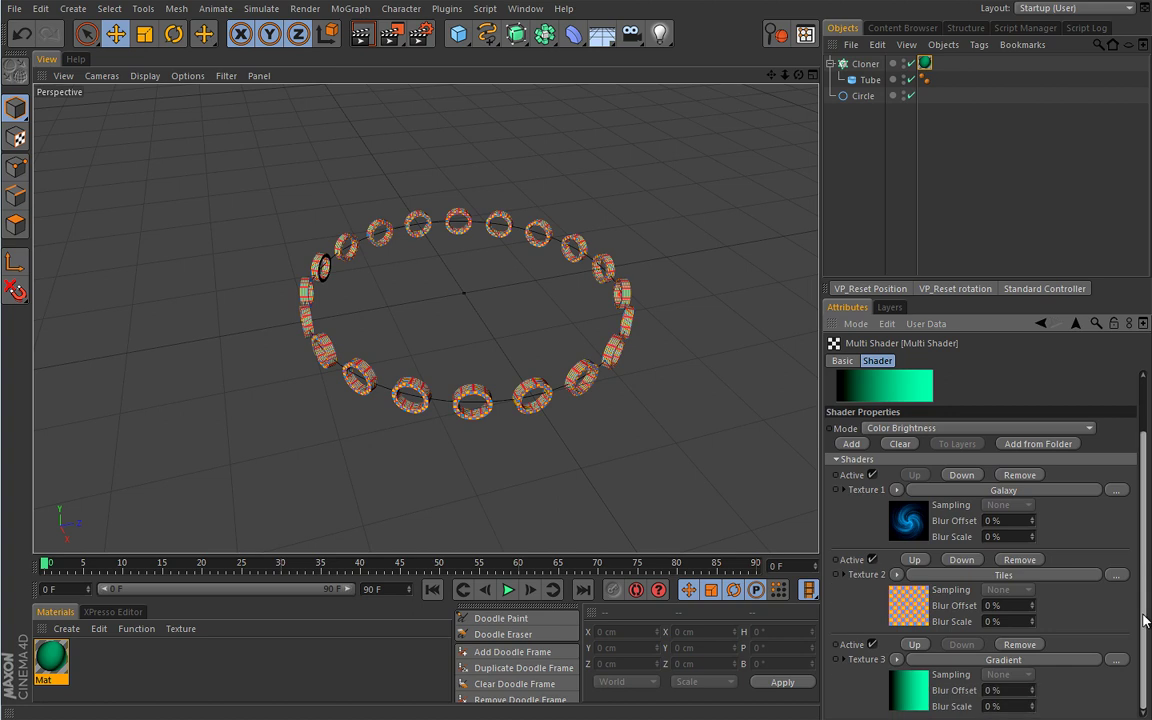
pyautogui.click(915, 645)
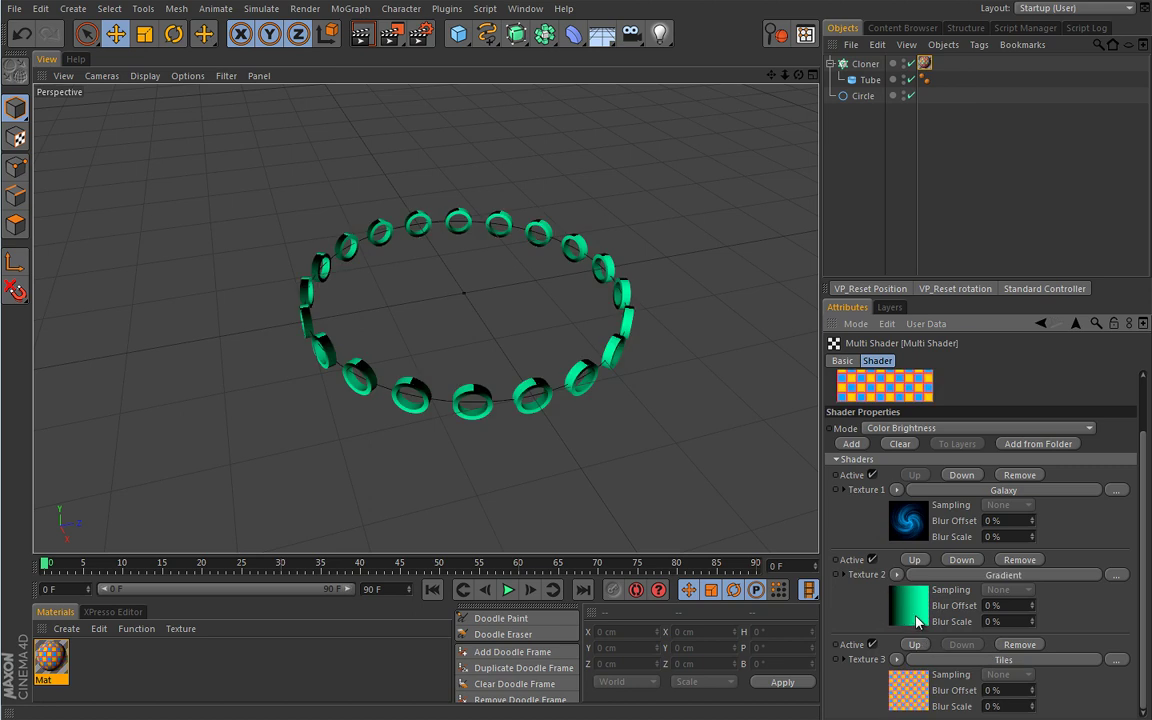
pyautogui.click(915, 645)
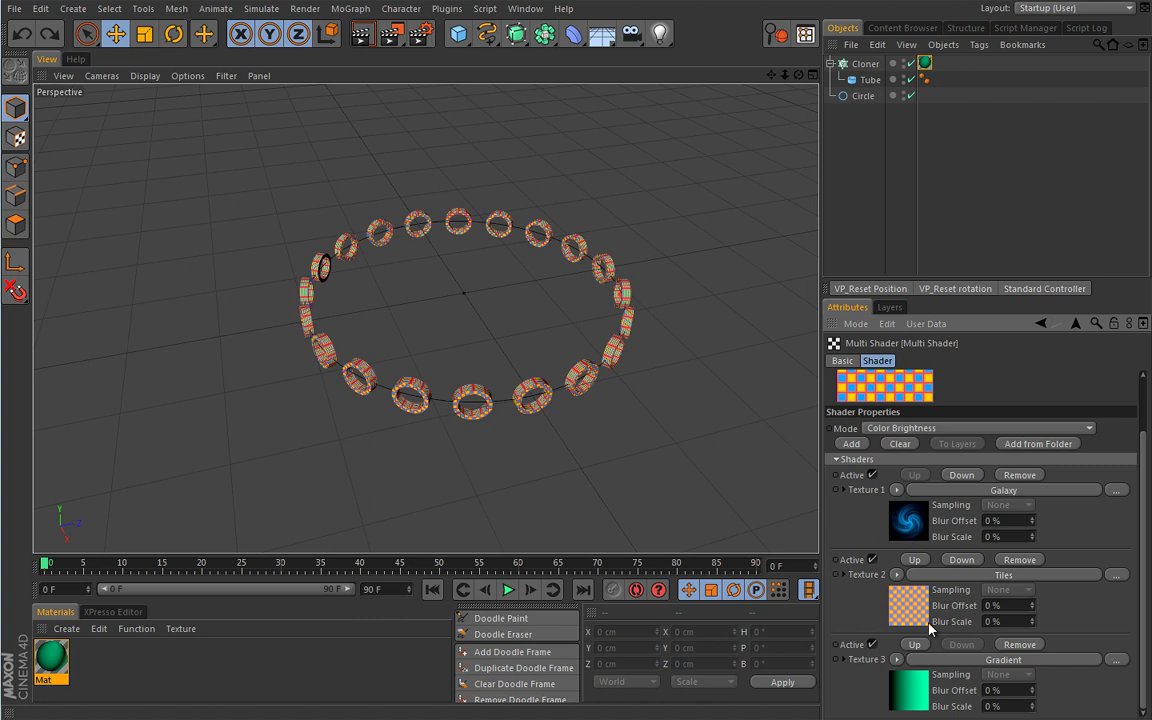
pyautogui.scroll(3, 1030, 438)
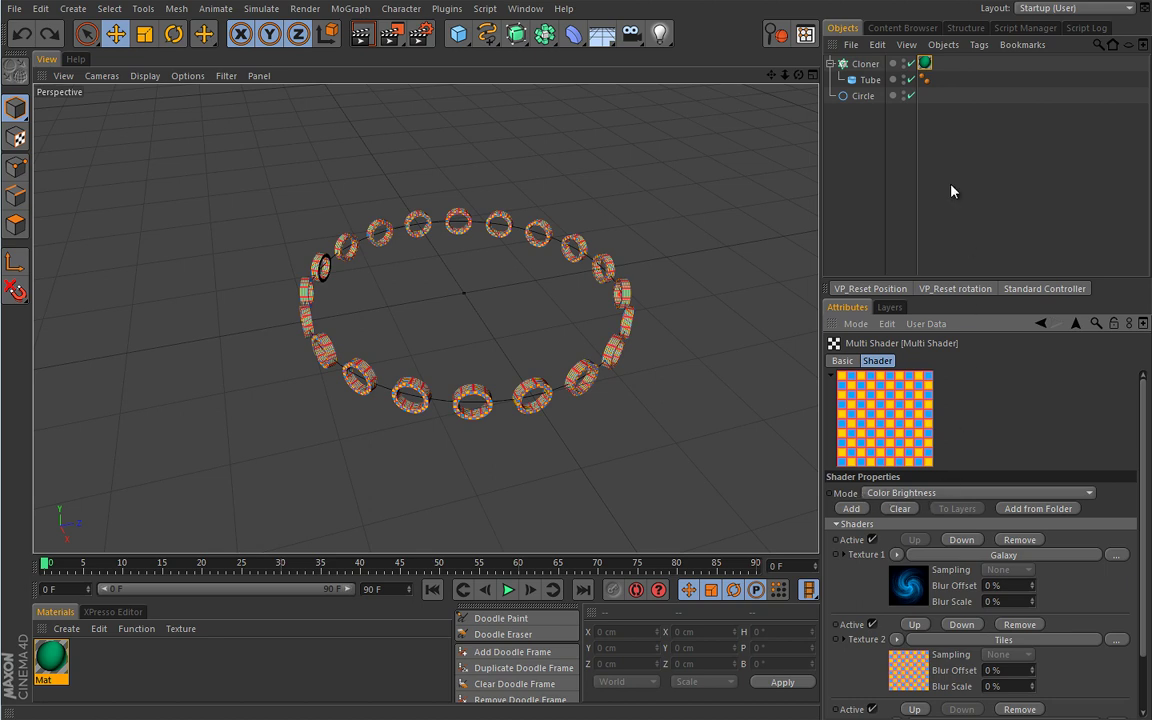
# Set the Cloner's Transform color to black and reopen the material's Multi Shader to compare the textures.
pyautogui.click(865, 63)
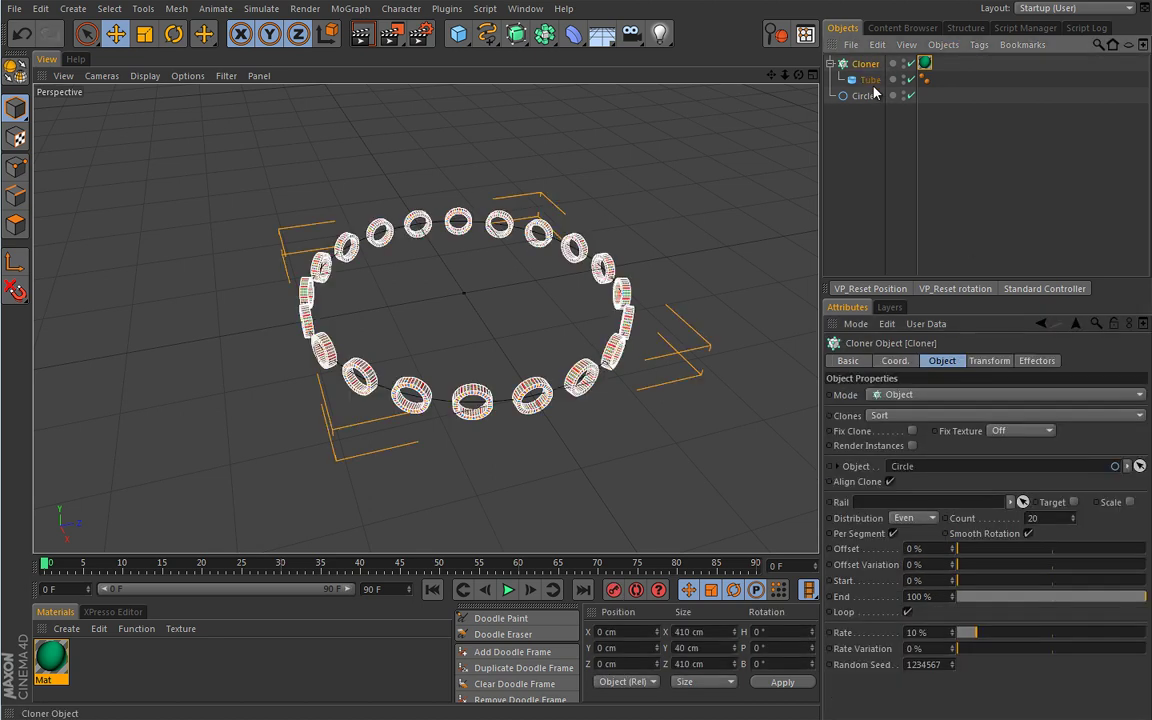
pyautogui.click(1000, 362)
pyautogui.click(884, 478)
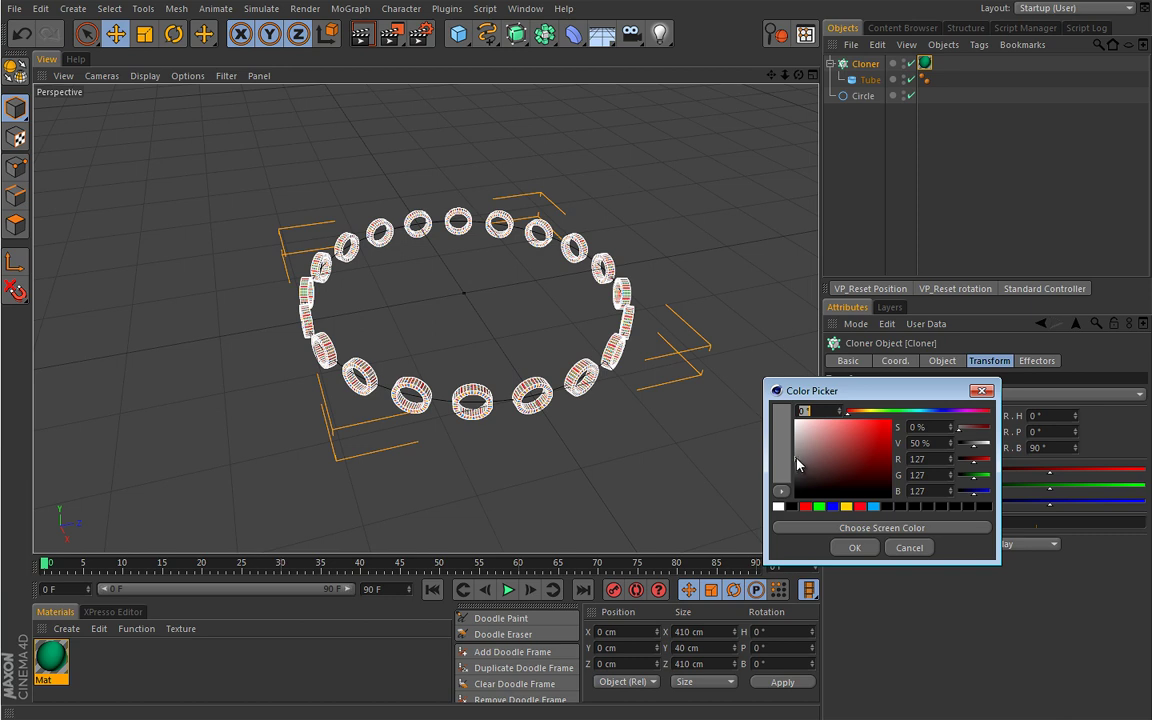
pyautogui.moveTo(798, 465); pyautogui.dragTo(797, 497)
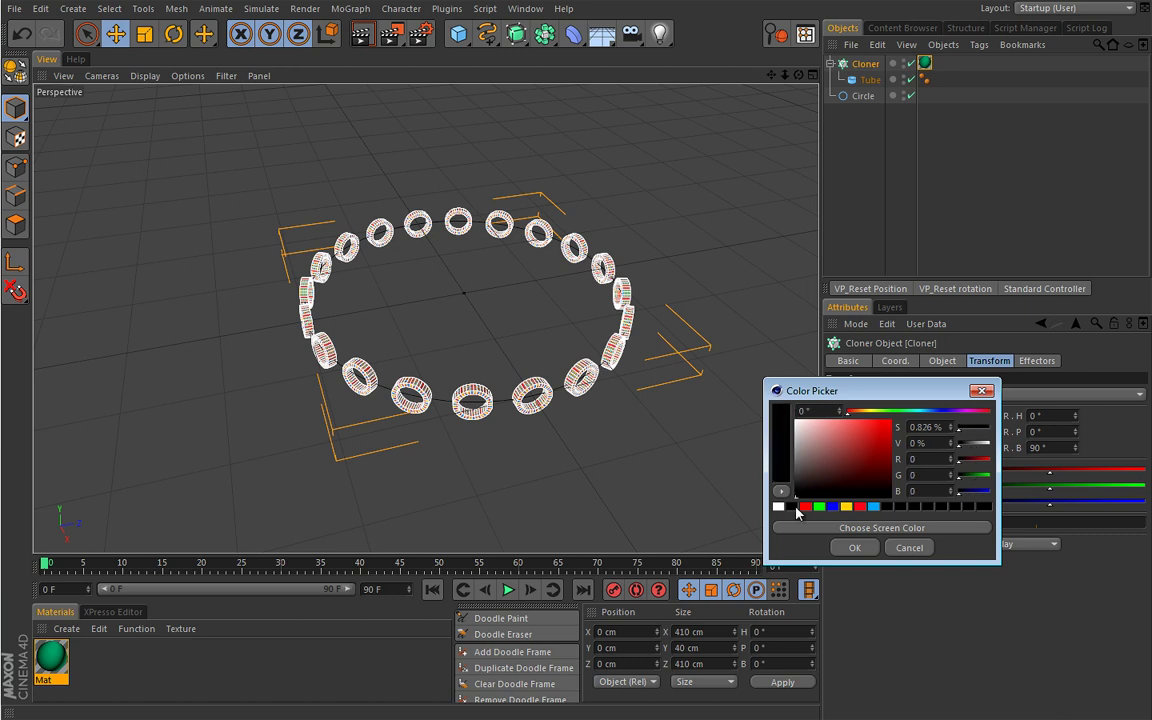
pyautogui.click(854, 548)
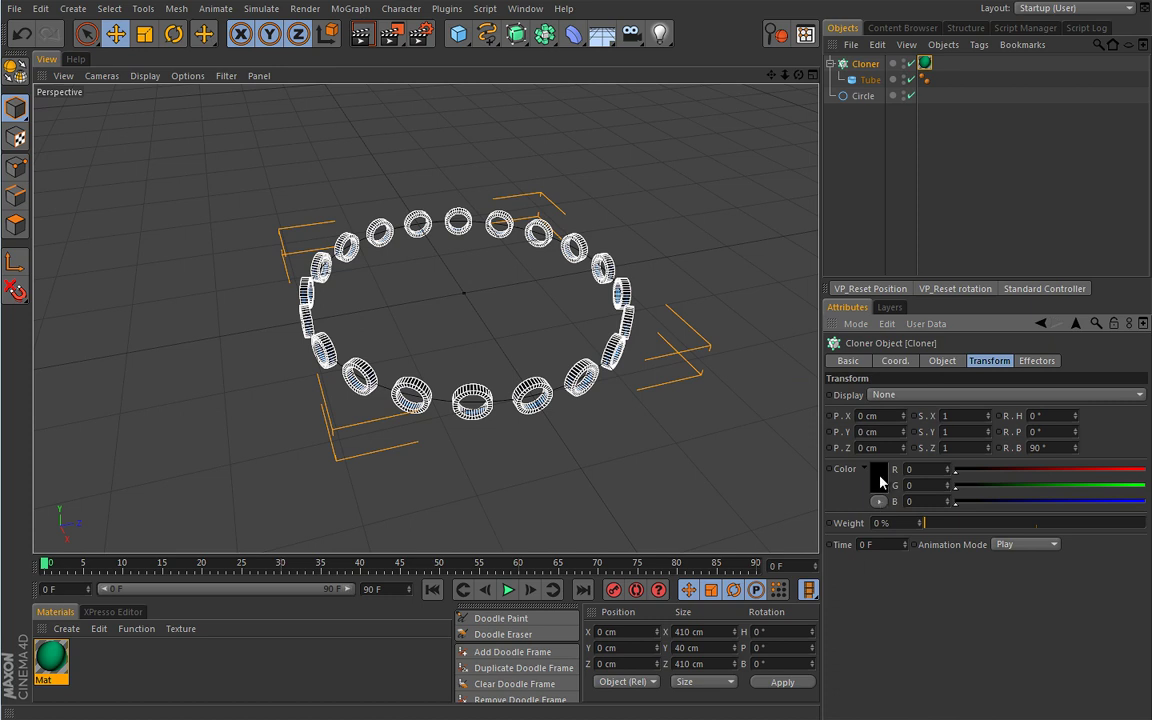
pyautogui.click(856, 188)
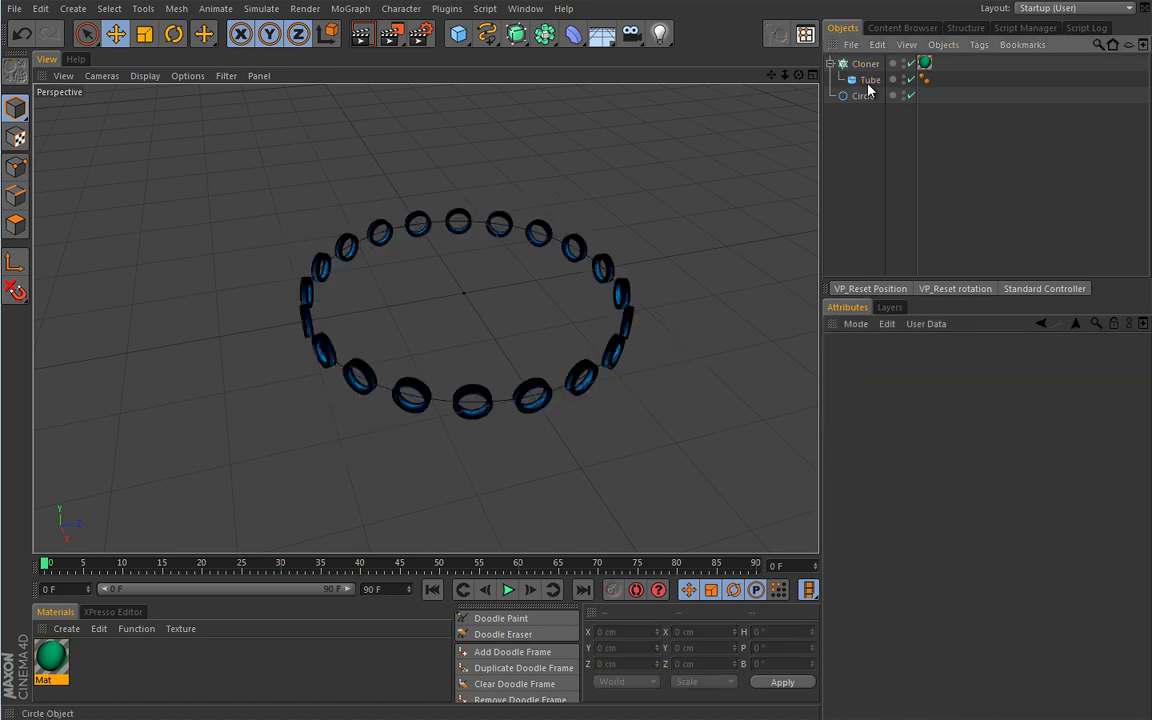
pyautogui.click(51, 657)
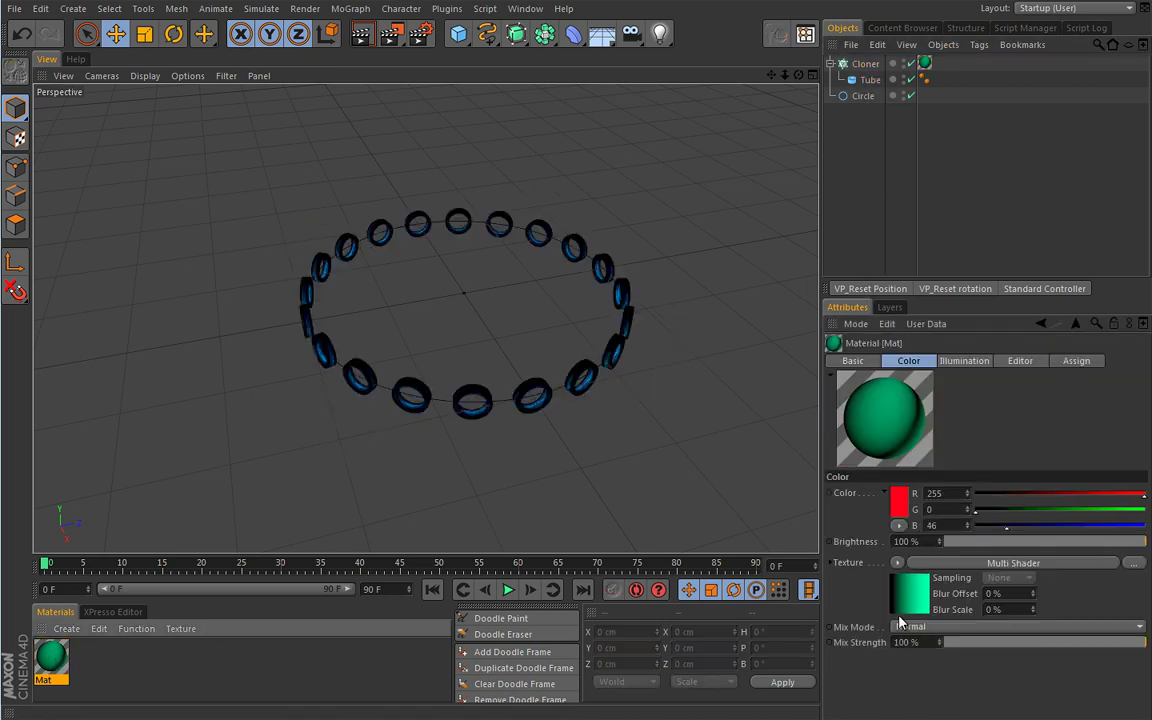
pyautogui.click(912, 562)
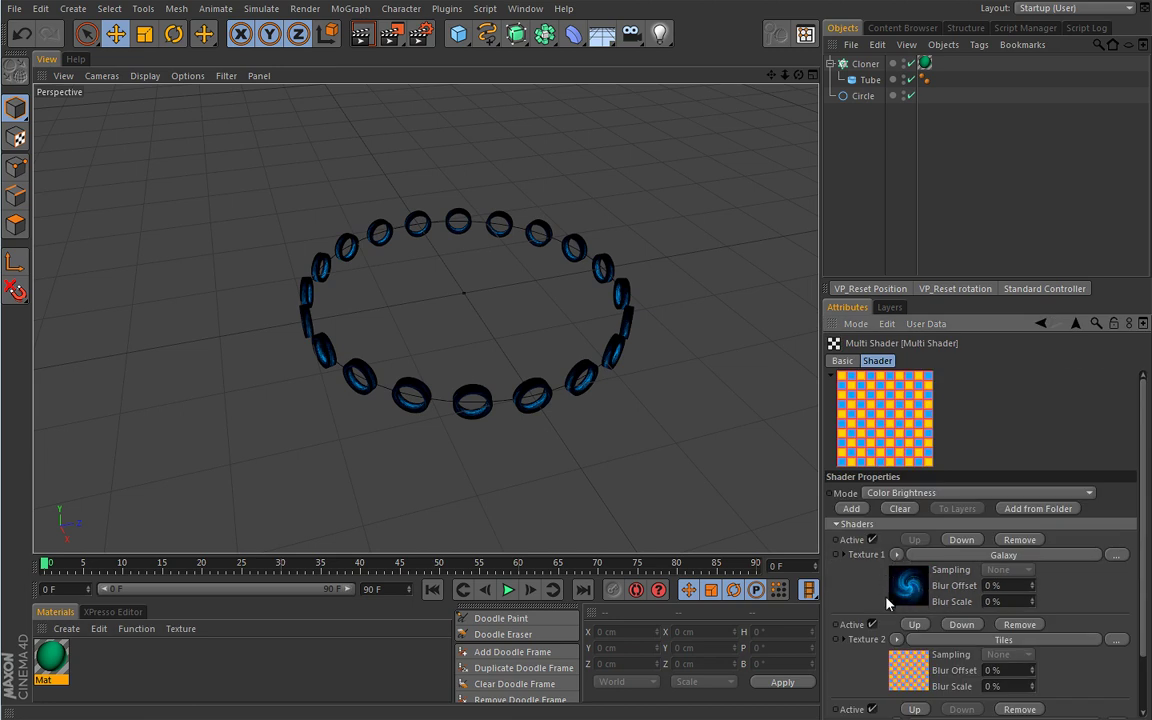
# Set the Cloner's Transform color to white and check the Multi Shader's third texture slot.
pyautogui.click(866, 63)
pyautogui.click(883, 481)
pyautogui.moveTo(812, 482); pyautogui.dragTo(797, 425)
pyautogui.click(855, 553)
pyautogui.click(856, 162)
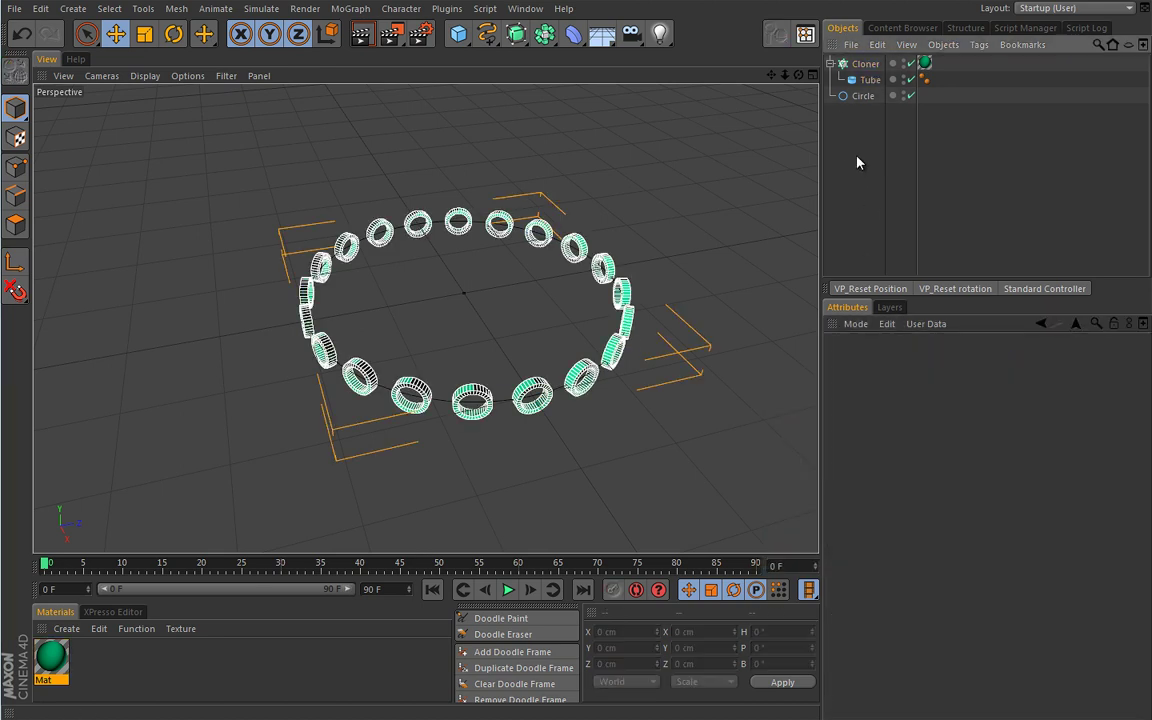
pyautogui.click(51, 656)
pyautogui.click(1013, 562)
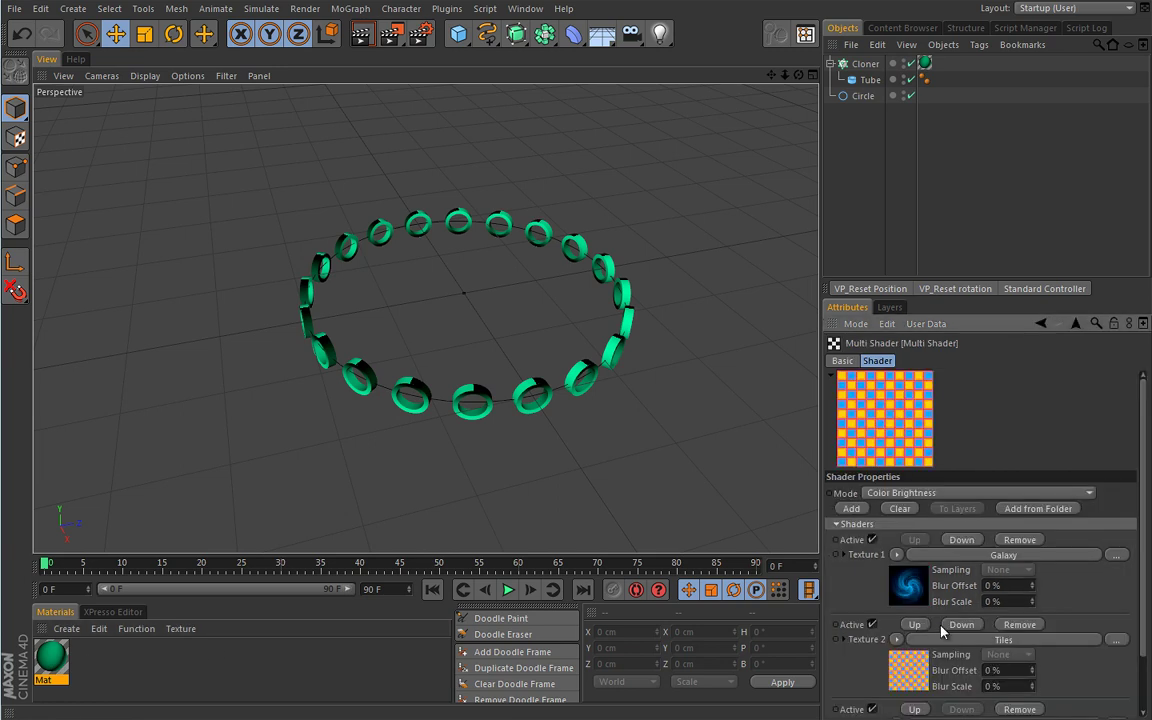
pyautogui.scroll(-2, 978, 592)
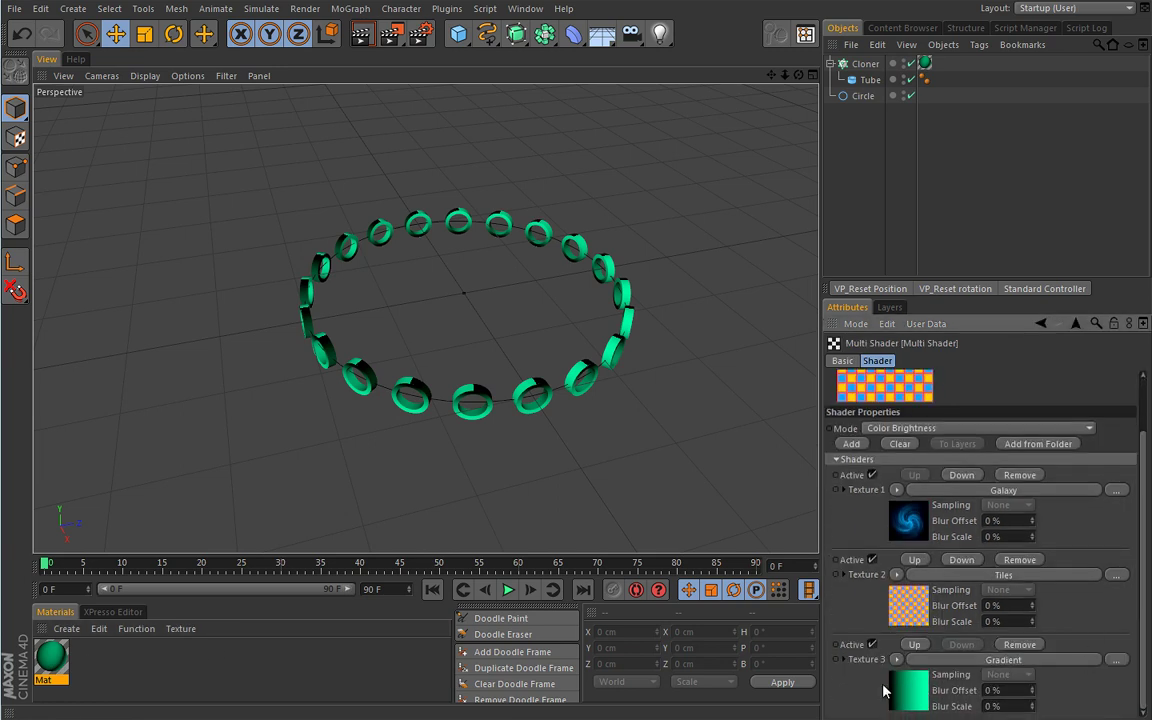
# Set the Cloner's Transform color to mid grey, RGB 127, 127, 127.
pyautogui.click(866, 65)
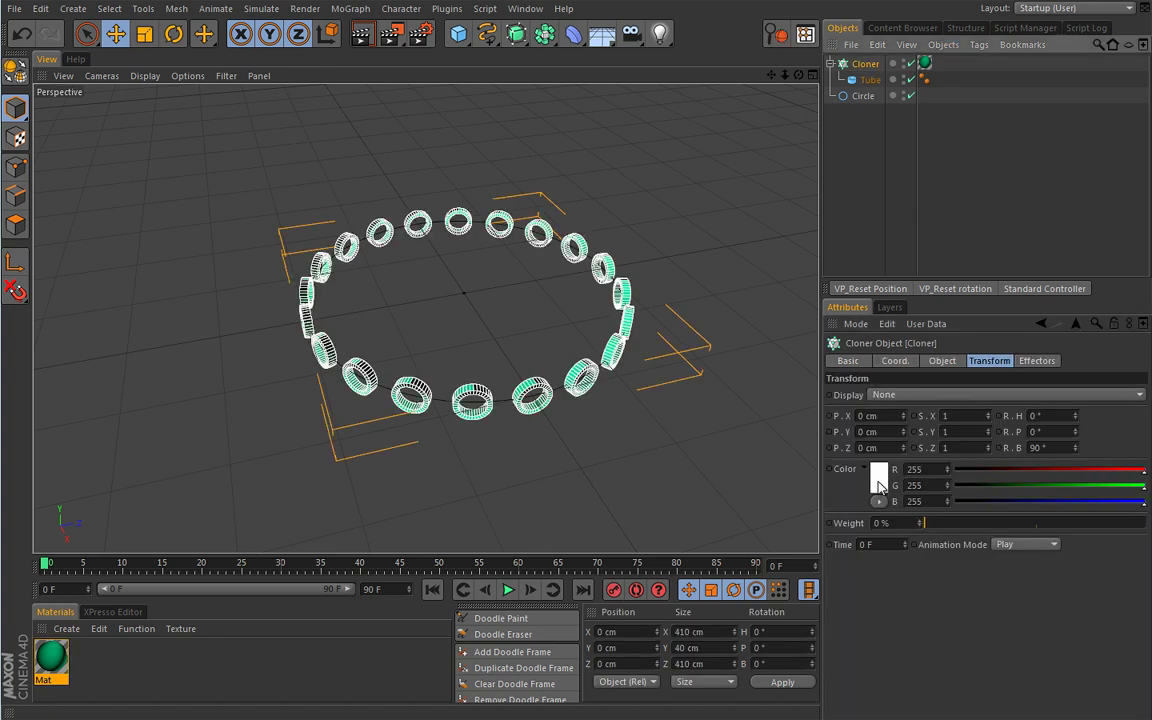
pyautogui.click(880, 478)
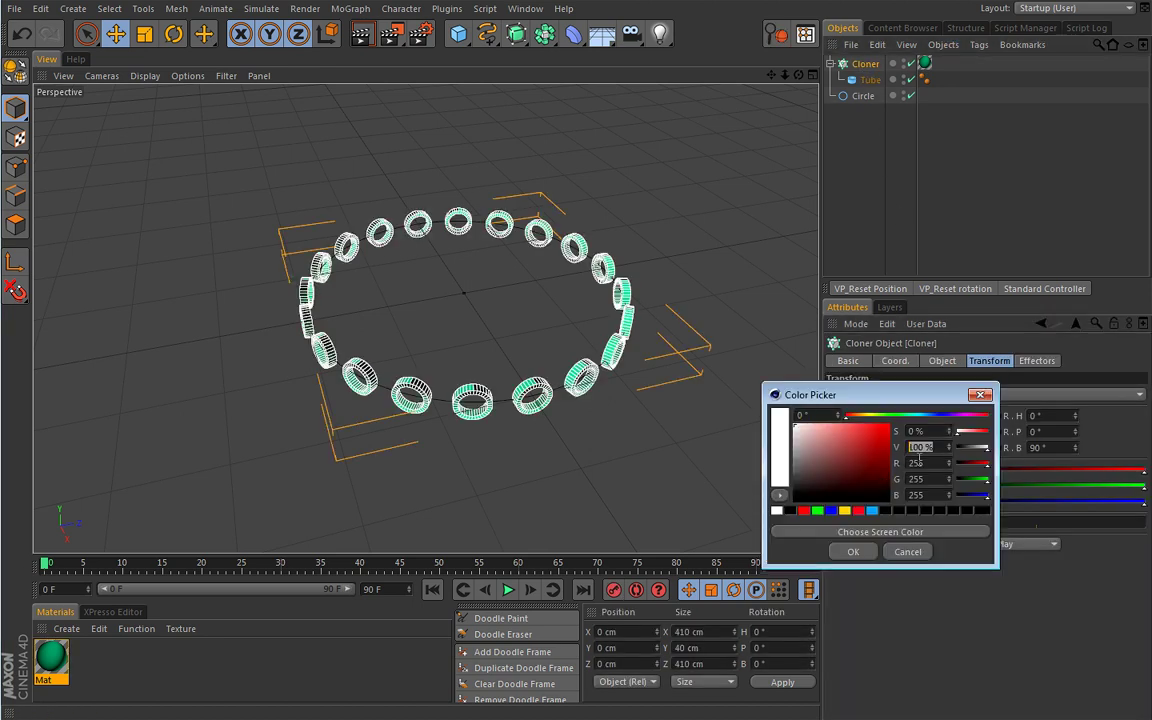
pyautogui.click(795, 462)
pyautogui.click(856, 551)
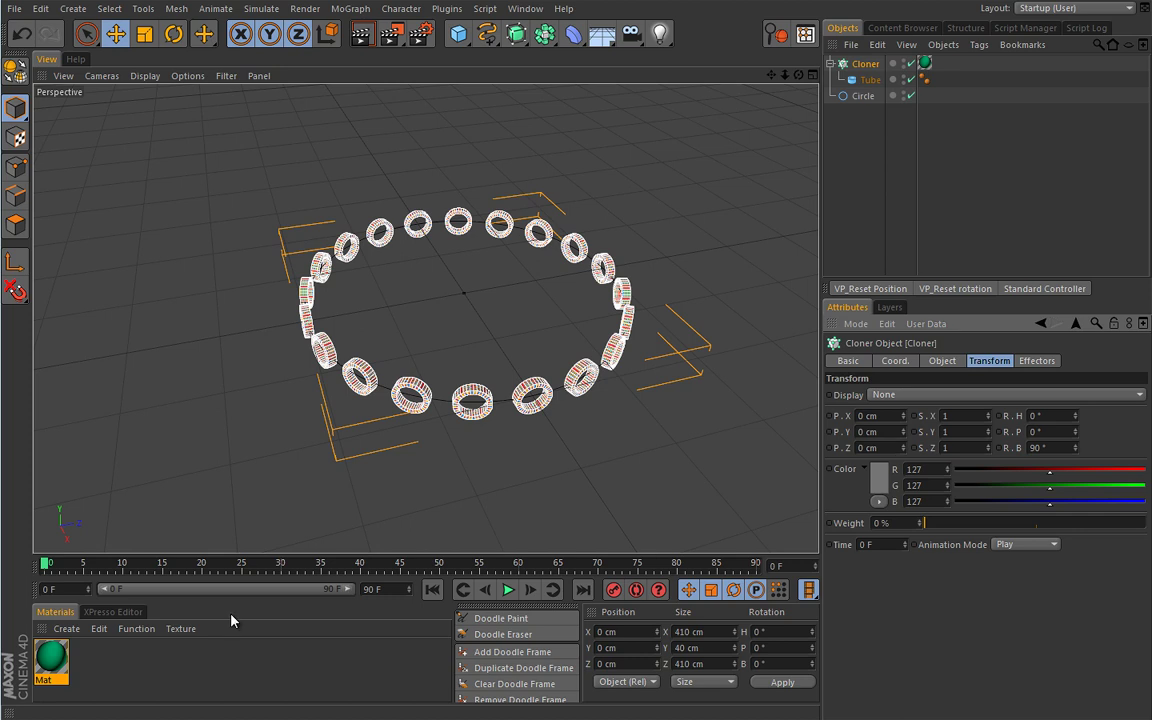
# Set the Multi Shader's mode to Index Ratio and deselect the Cloner.
pyautogui.click(55, 660)
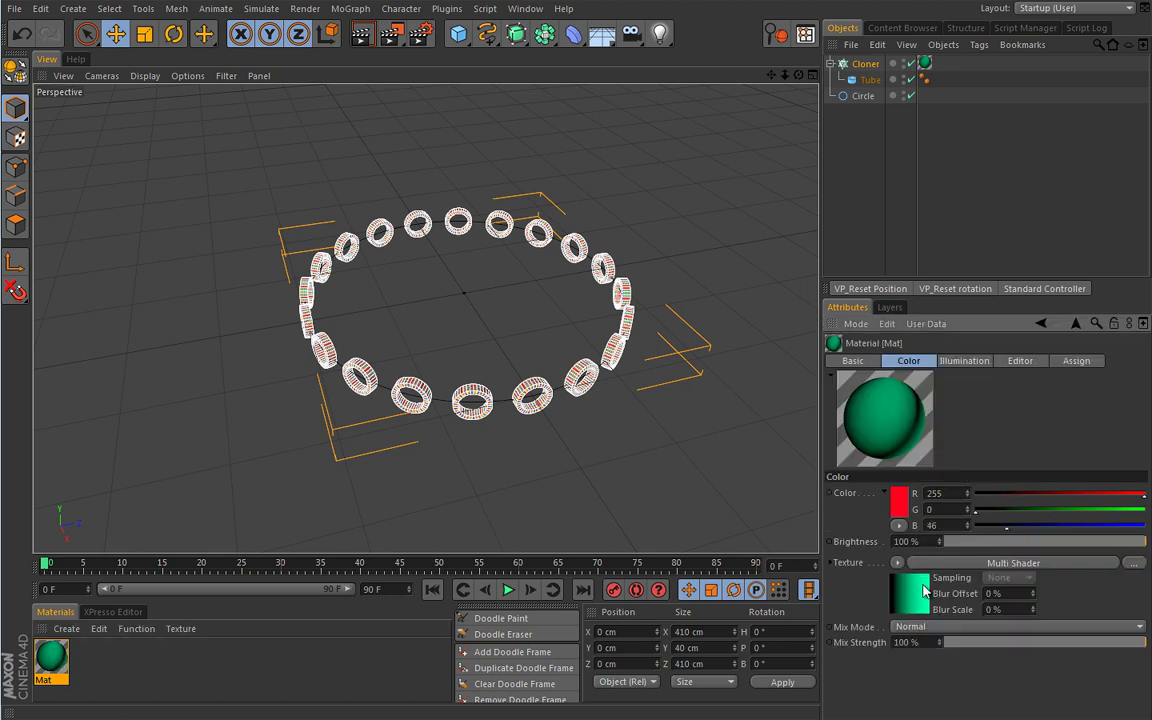
pyautogui.click(1013, 562)
pyautogui.click(911, 494)
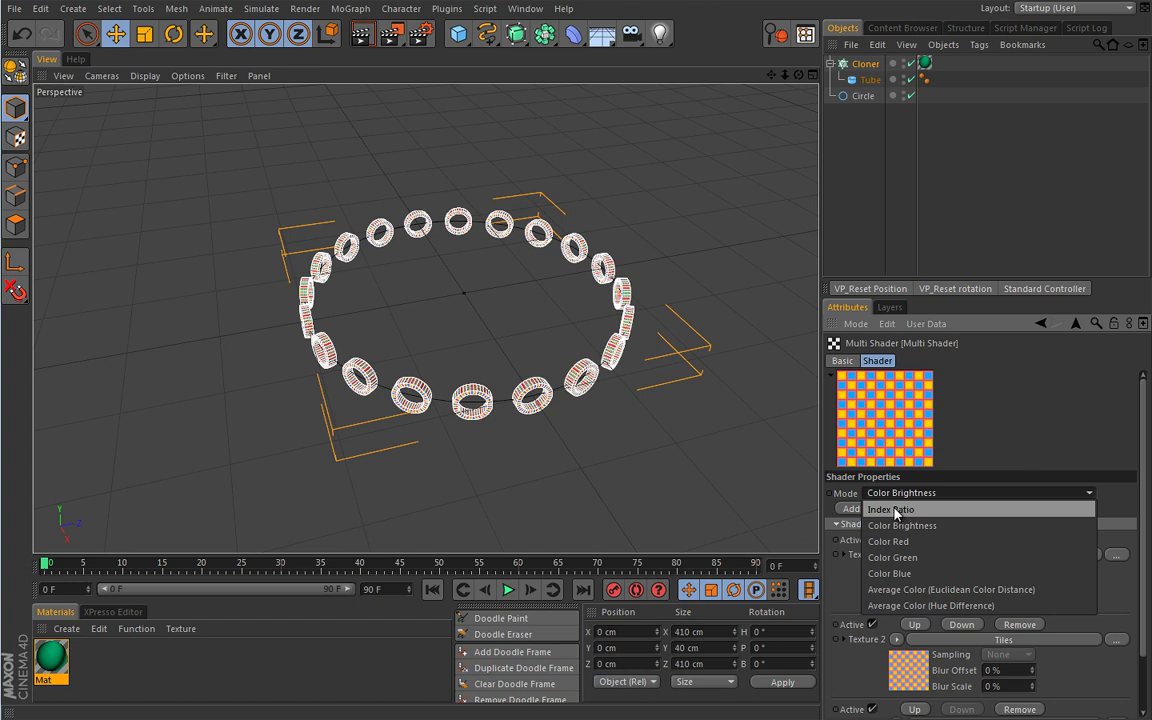
pyautogui.click(897, 511)
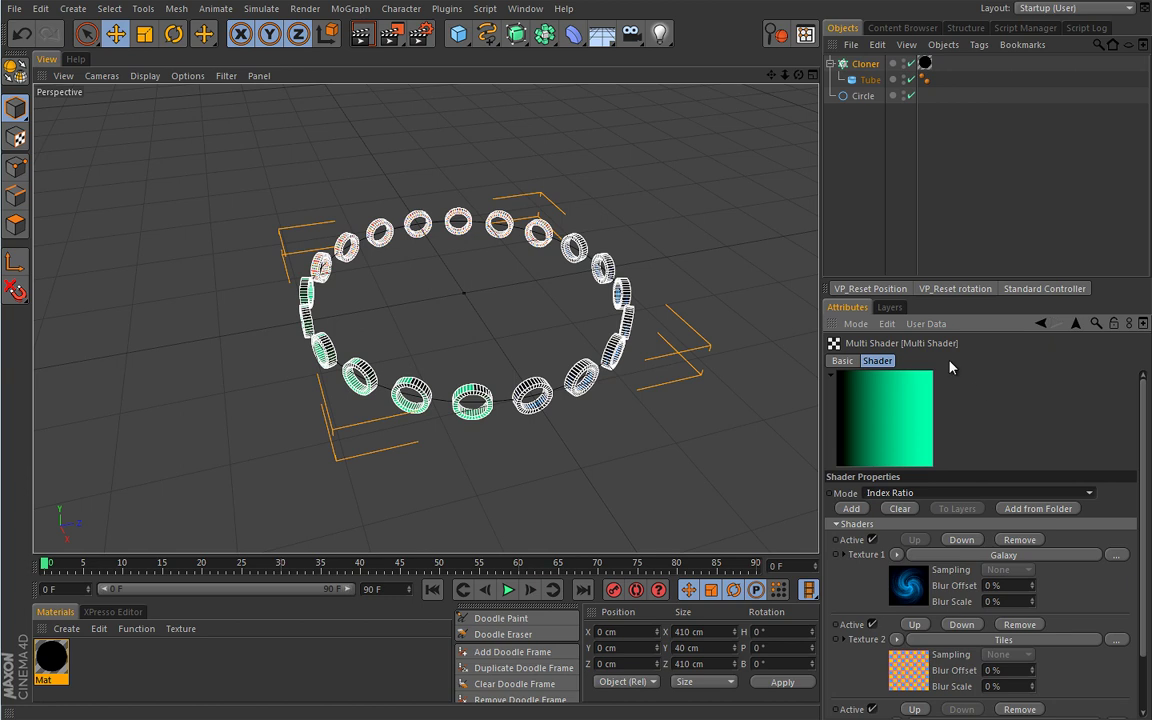
pyautogui.click(866, 200)
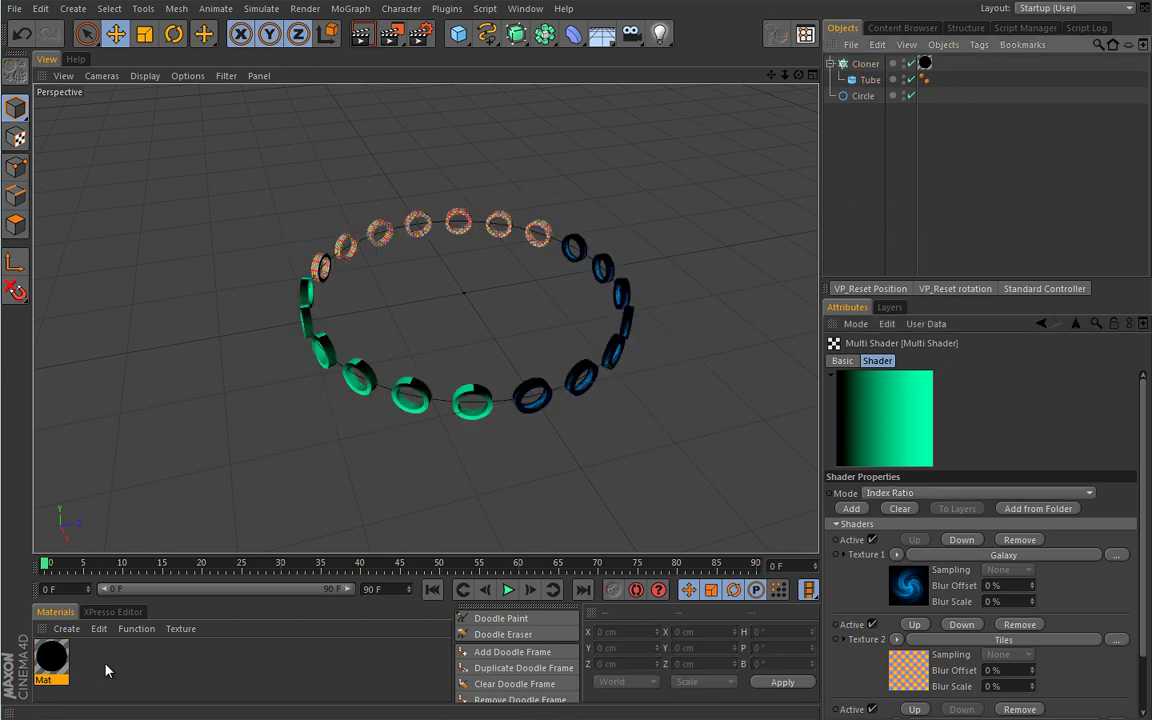
# Set the Multi Shader's mode back to Color Brightness and select the Cloner.
pyautogui.click(52, 657)
pyautogui.click(912, 600)
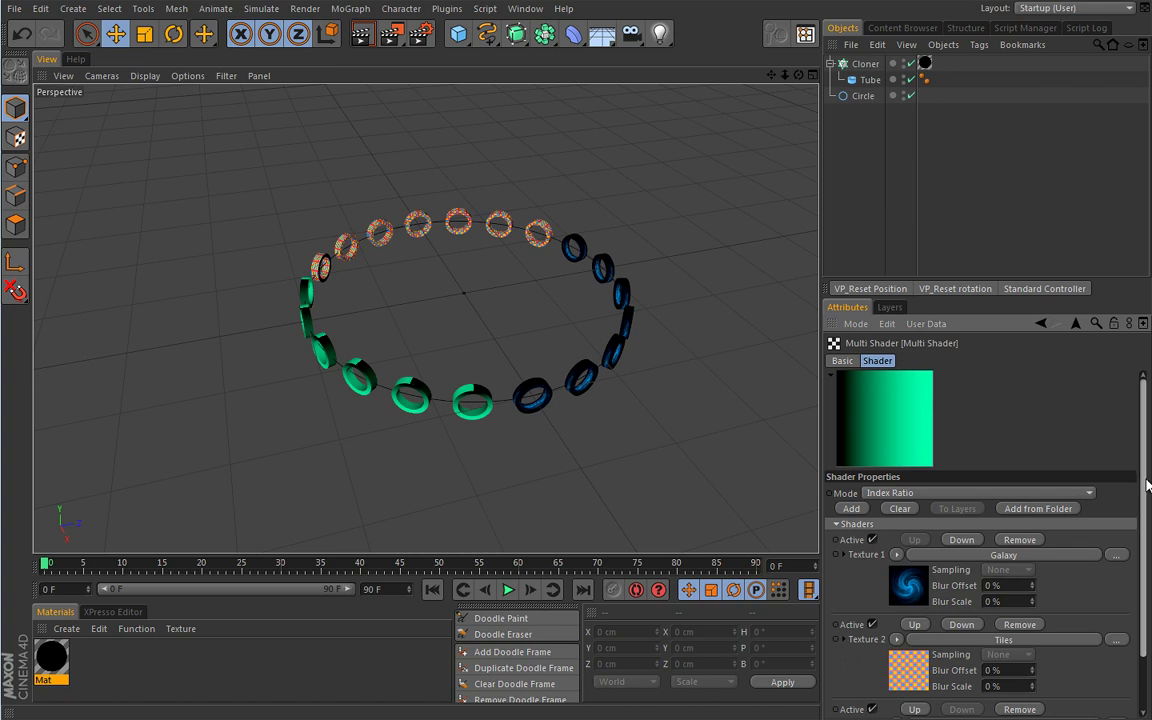
pyautogui.scroll(-2, 1030, 440)
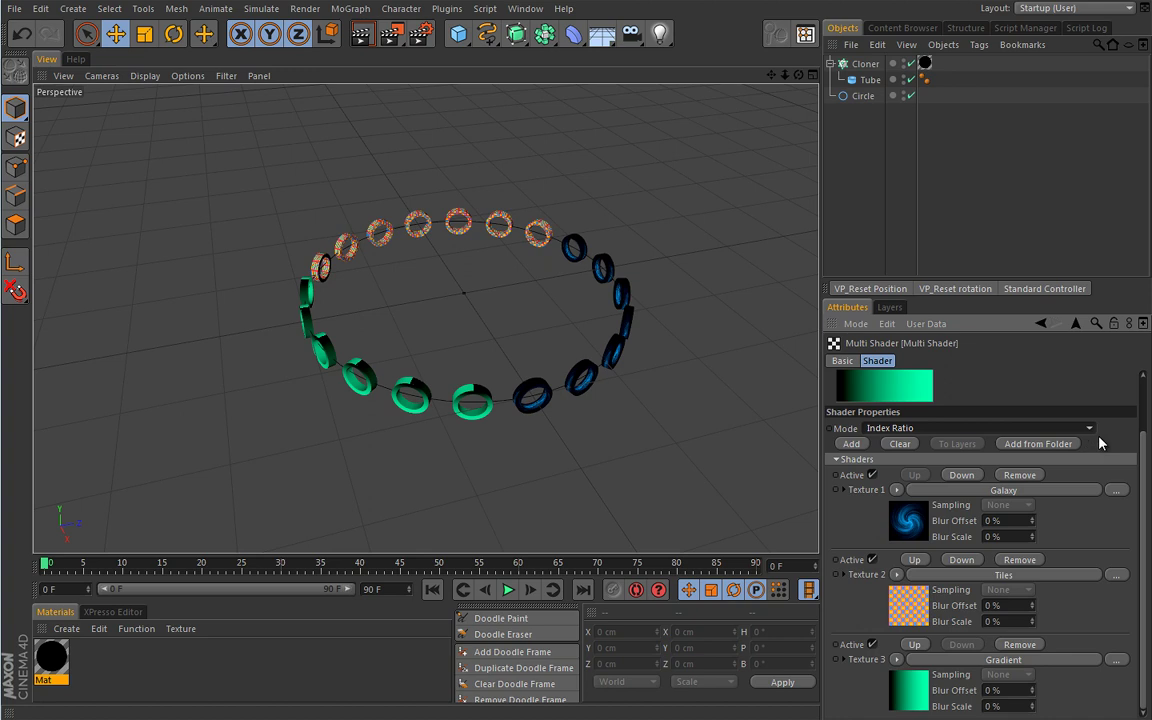
pyautogui.click(925, 430)
pyautogui.click(930, 459)
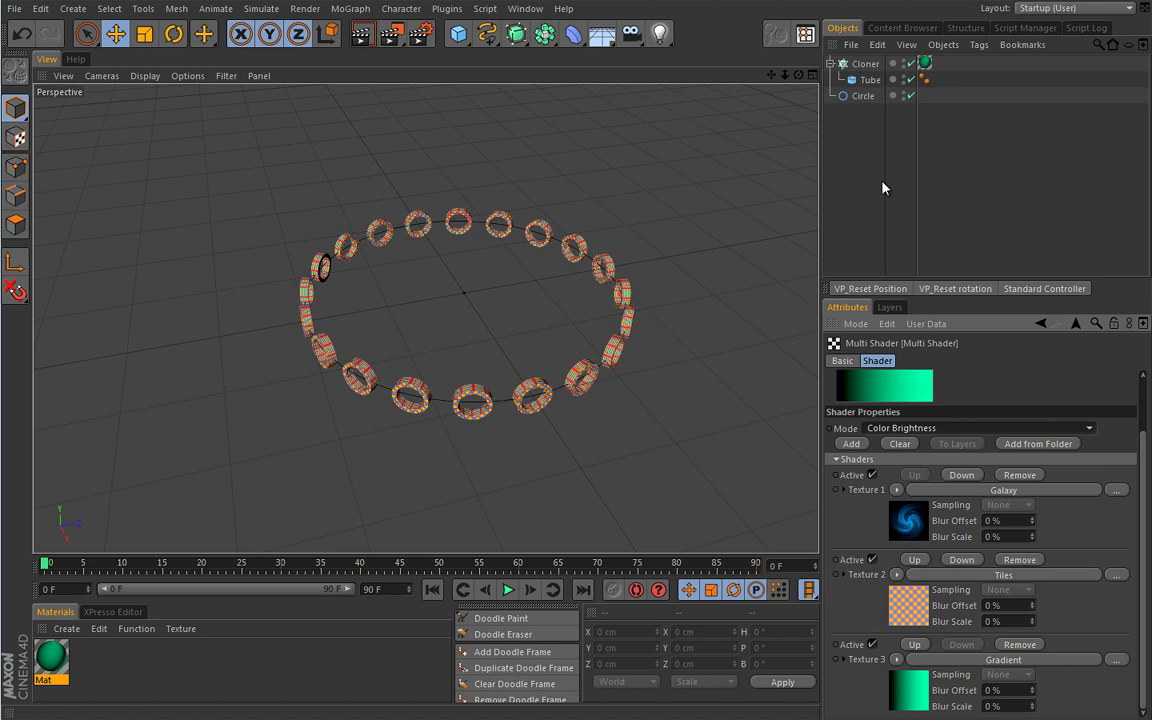
pyautogui.click(866, 63)
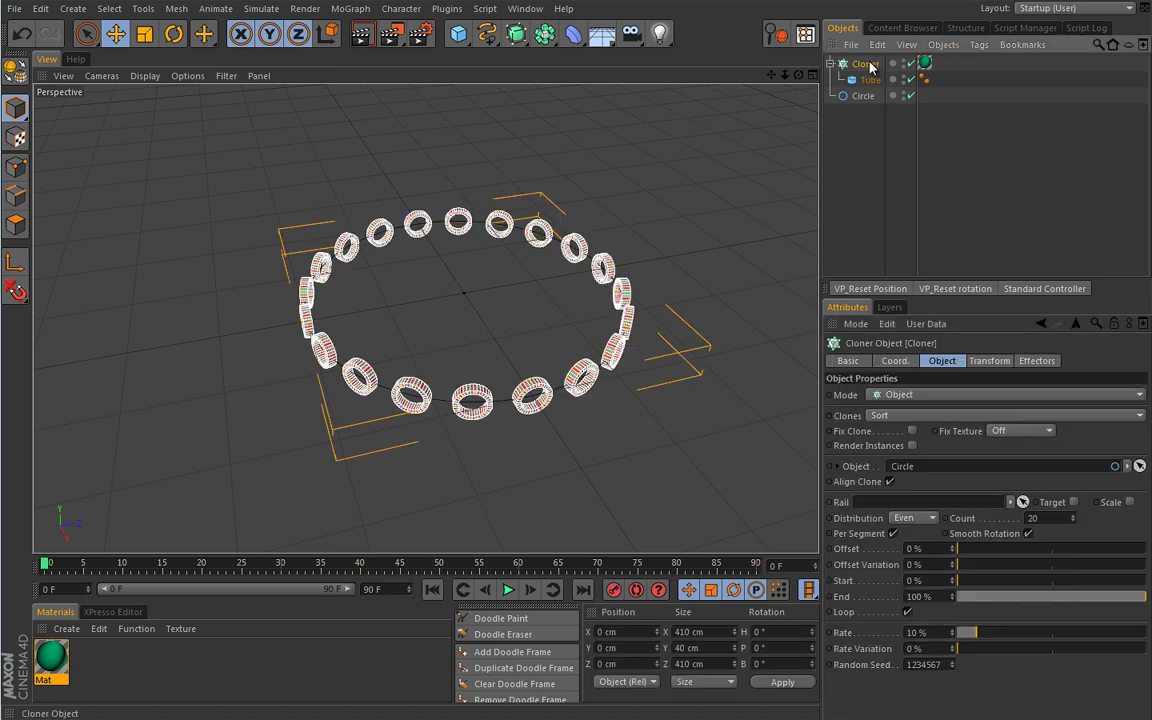
# Add a Shader effector to the Cloner and turn off its Scale and Use Alpha/Strength parameters.
pyautogui.click(350, 9)
pyautogui.moveTo(365, 33)
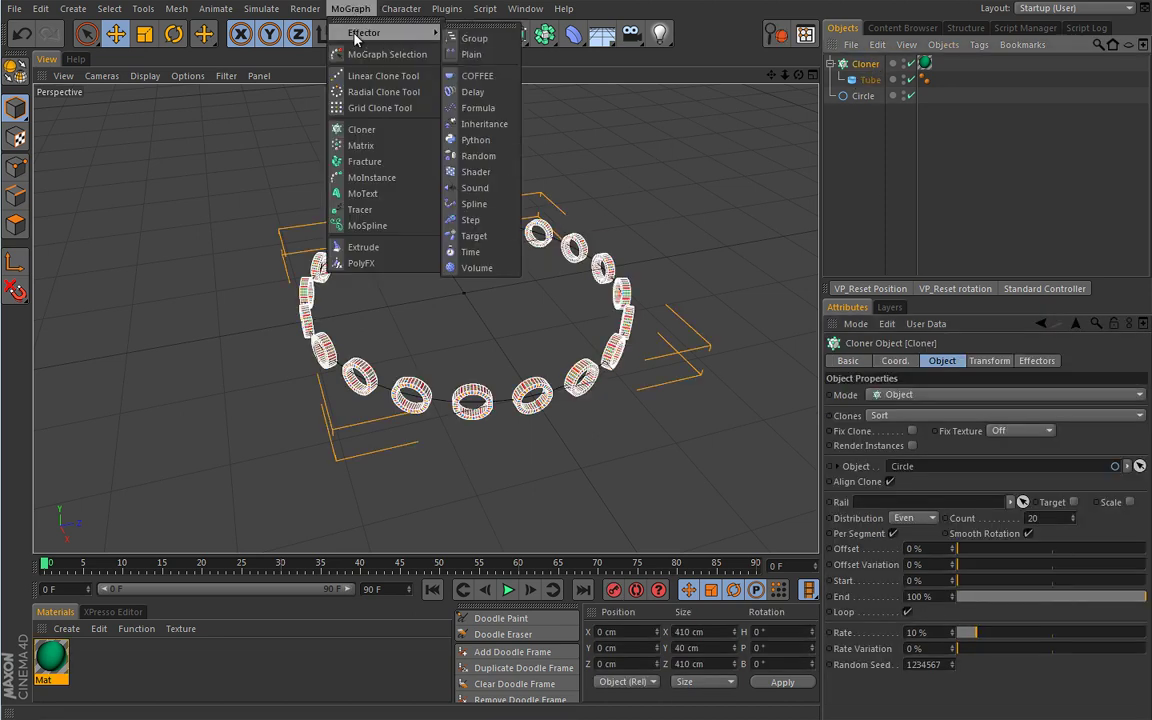
pyautogui.click(476, 172)
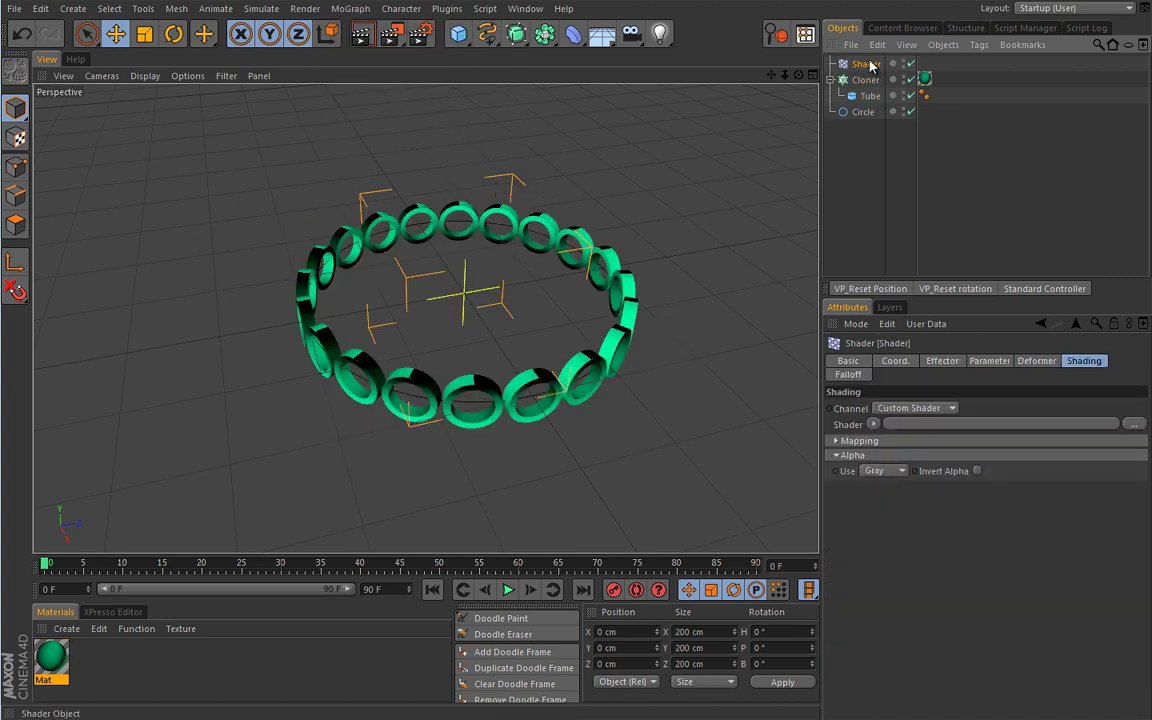
pyautogui.click(989, 360)
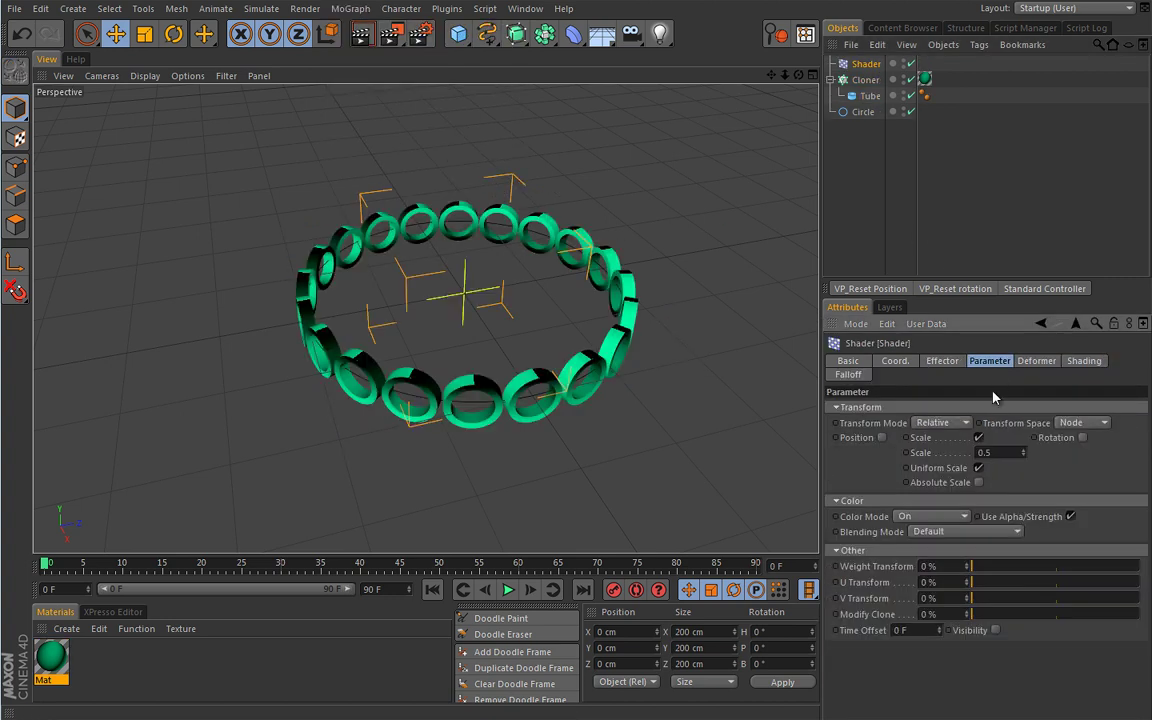
pyautogui.click(979, 438)
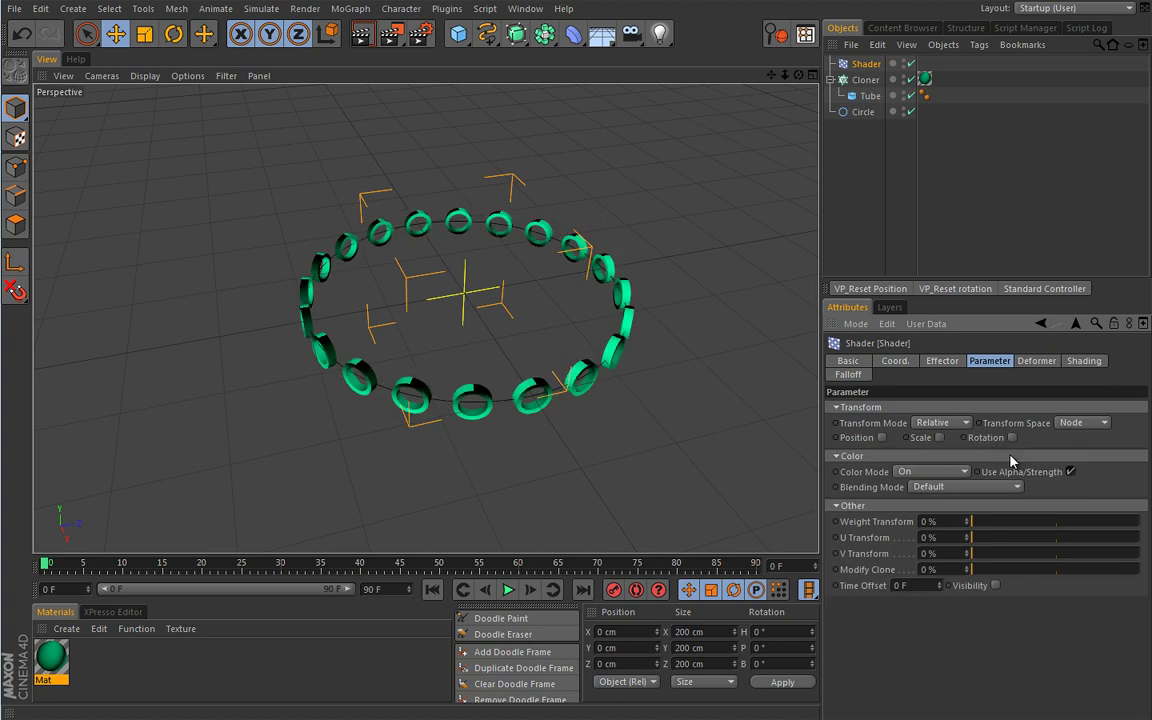
pyautogui.click(1070, 472)
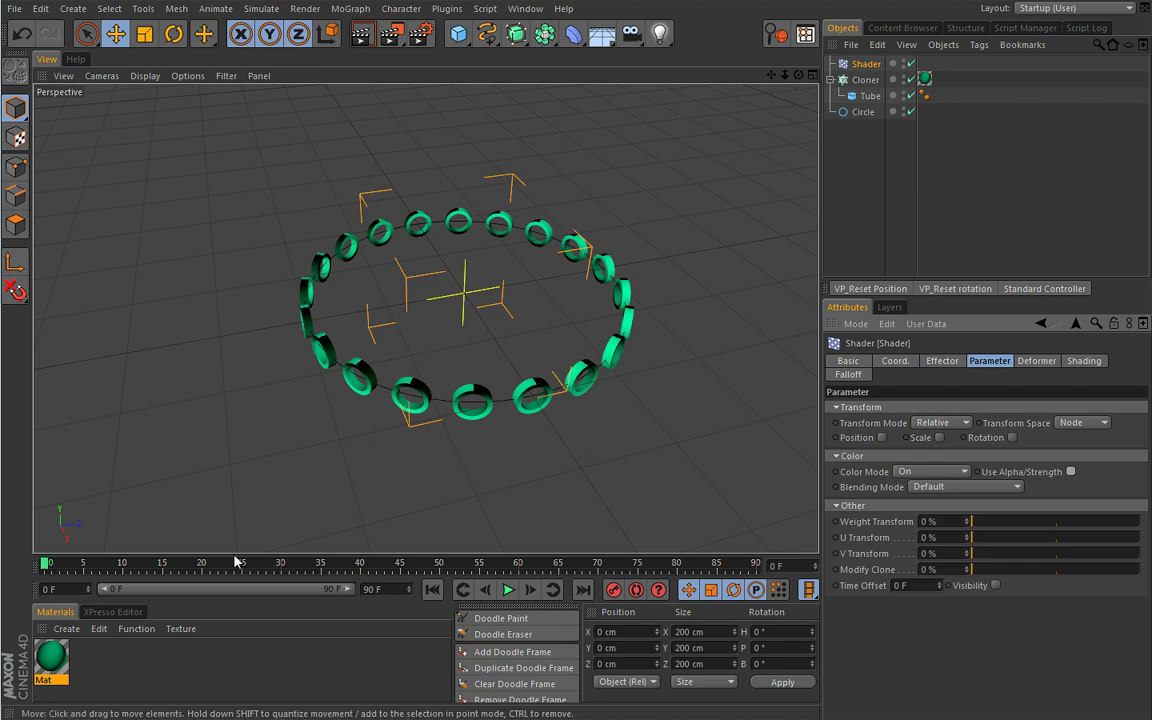
# Open the Multi Shader in the Mat material's color channel and review its three texture slots.
pyautogui.click(51, 658)
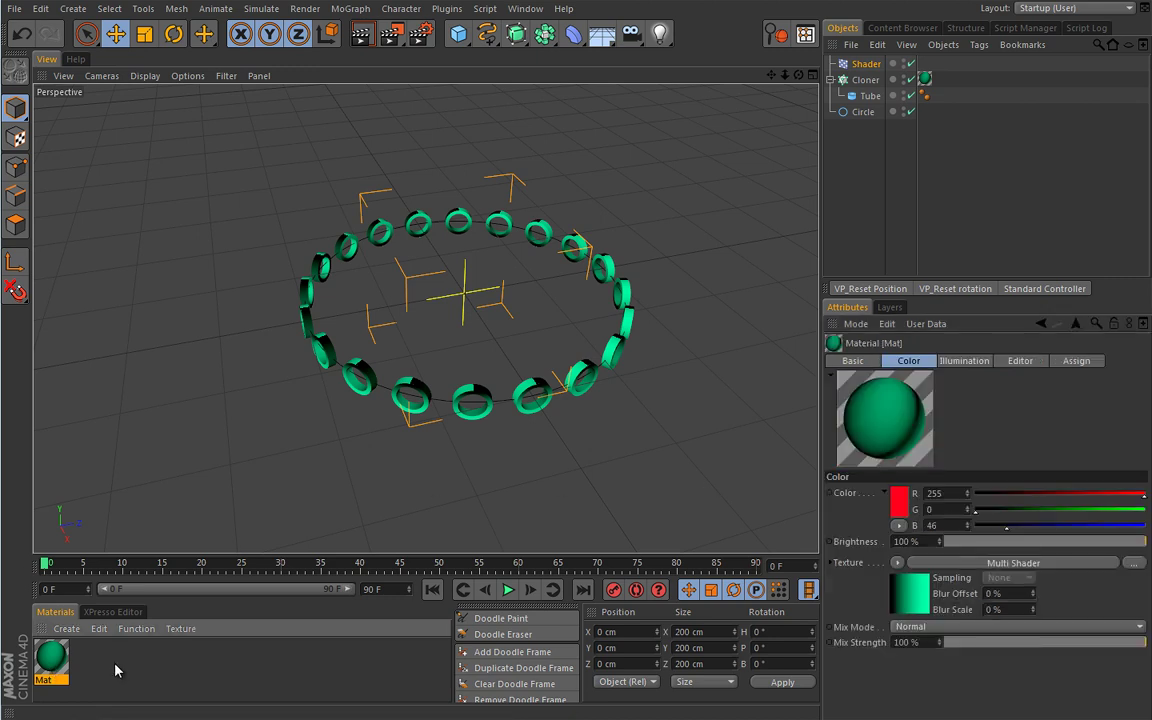
pyautogui.click(910, 592)
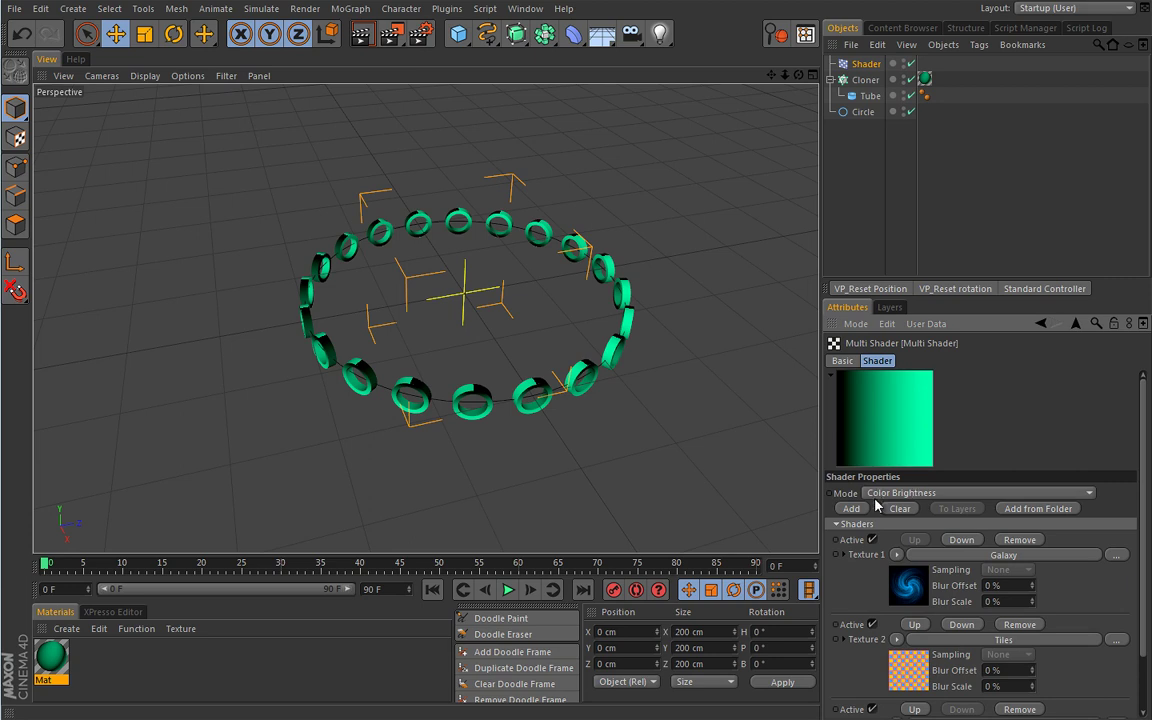
pyautogui.scroll(-2, 1145, 519)
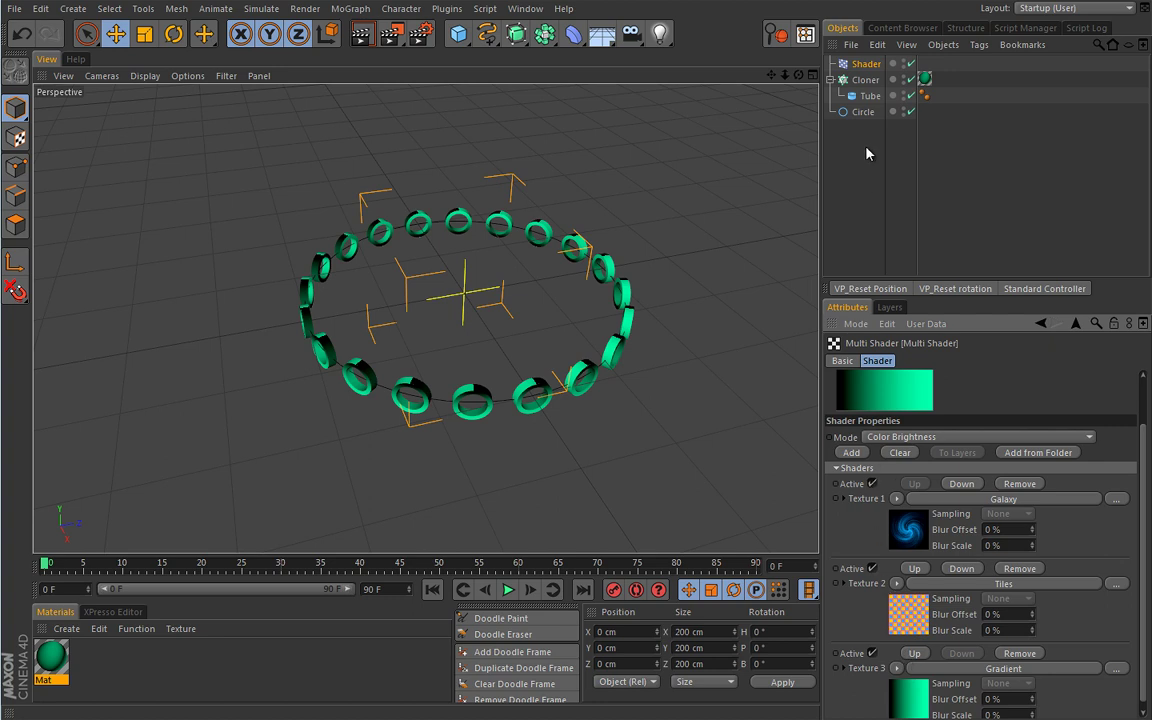
# Load a Gradient as the Shader effector's custom shader and open the gradient's settings.
pyautogui.click(866, 65)
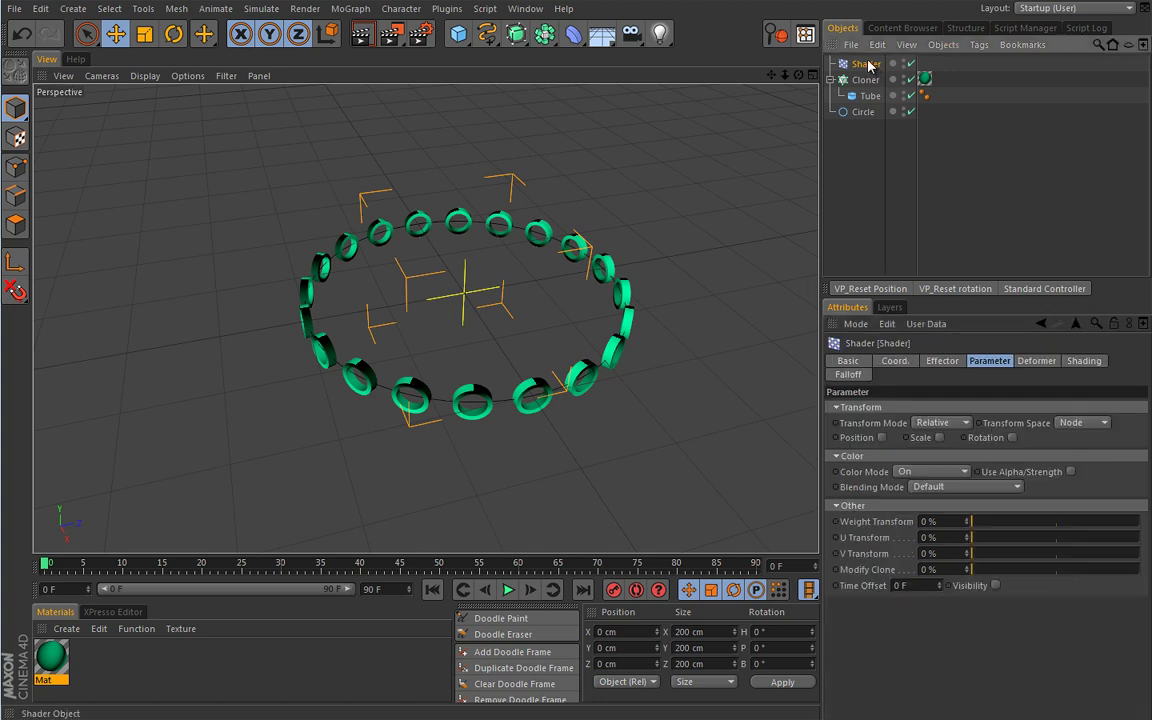
pyautogui.click(1084, 361)
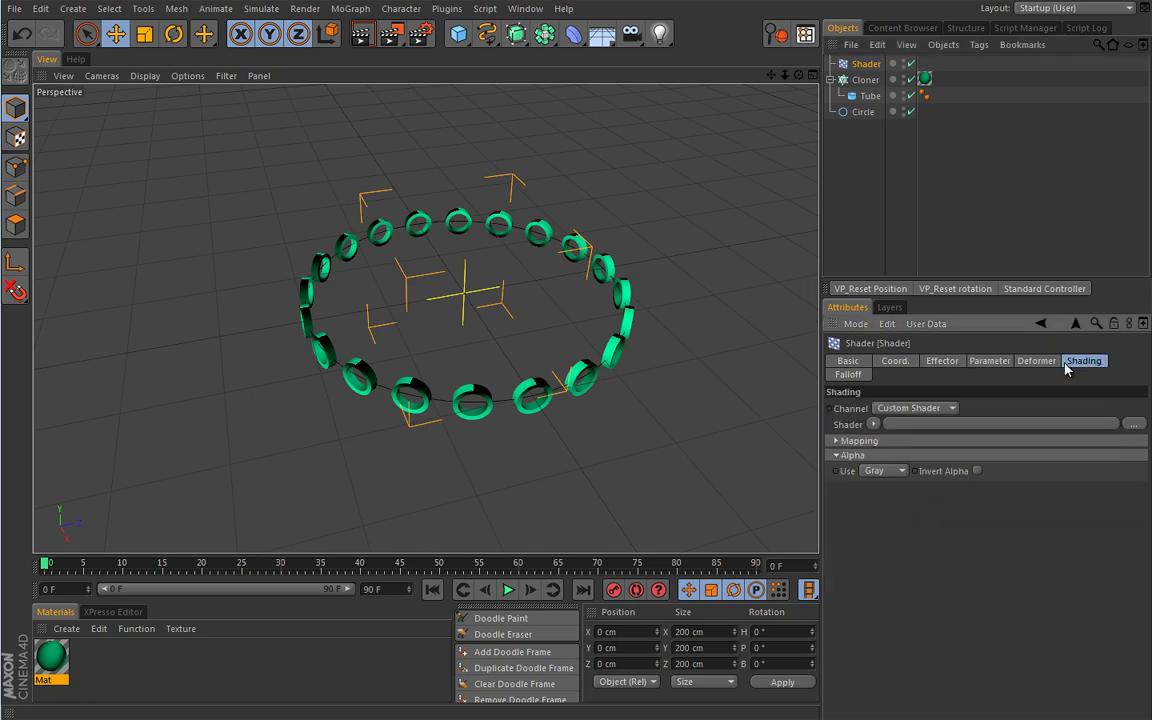
pyautogui.click(873, 425)
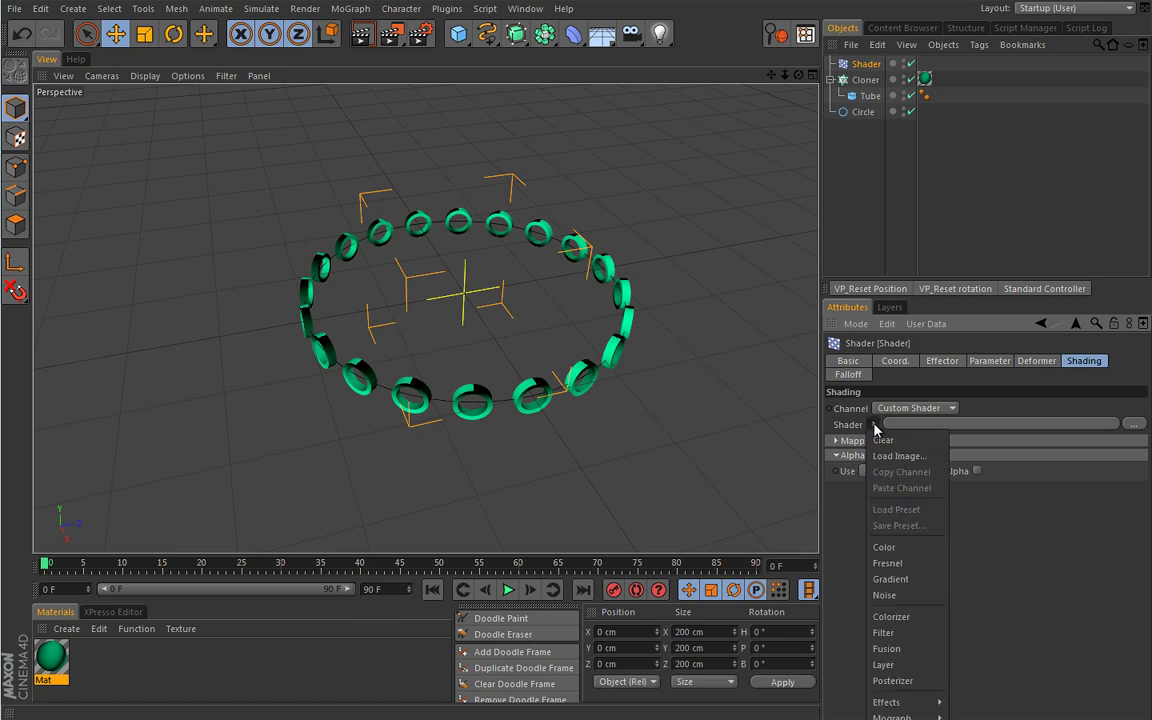
pyautogui.click(899, 580)
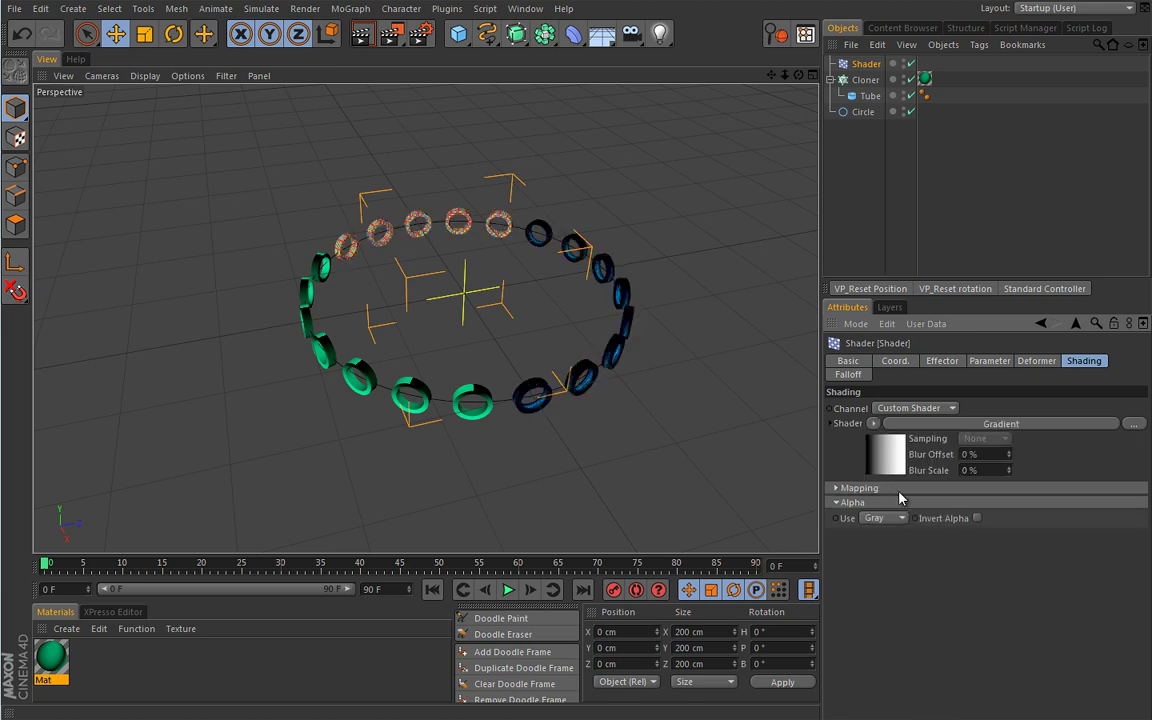
pyautogui.click(886, 460)
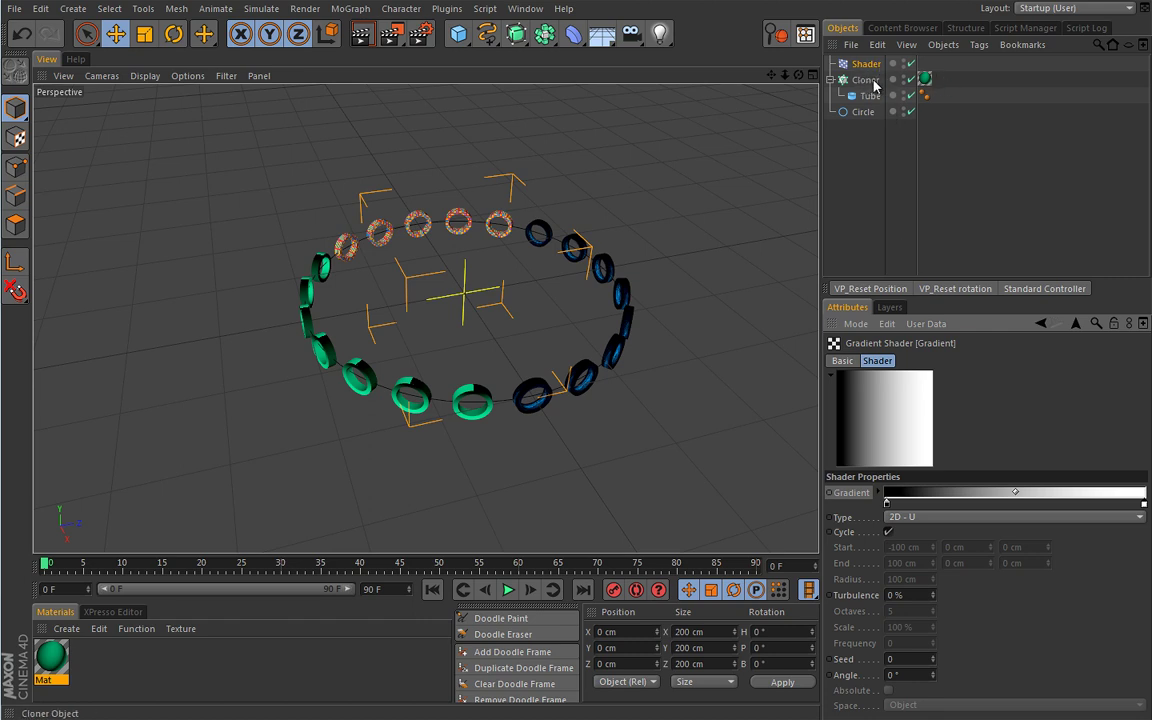
# Check the order of the Multi Shader's textures against the clones colored by the effector's gradient.
pyautogui.click(51, 657)
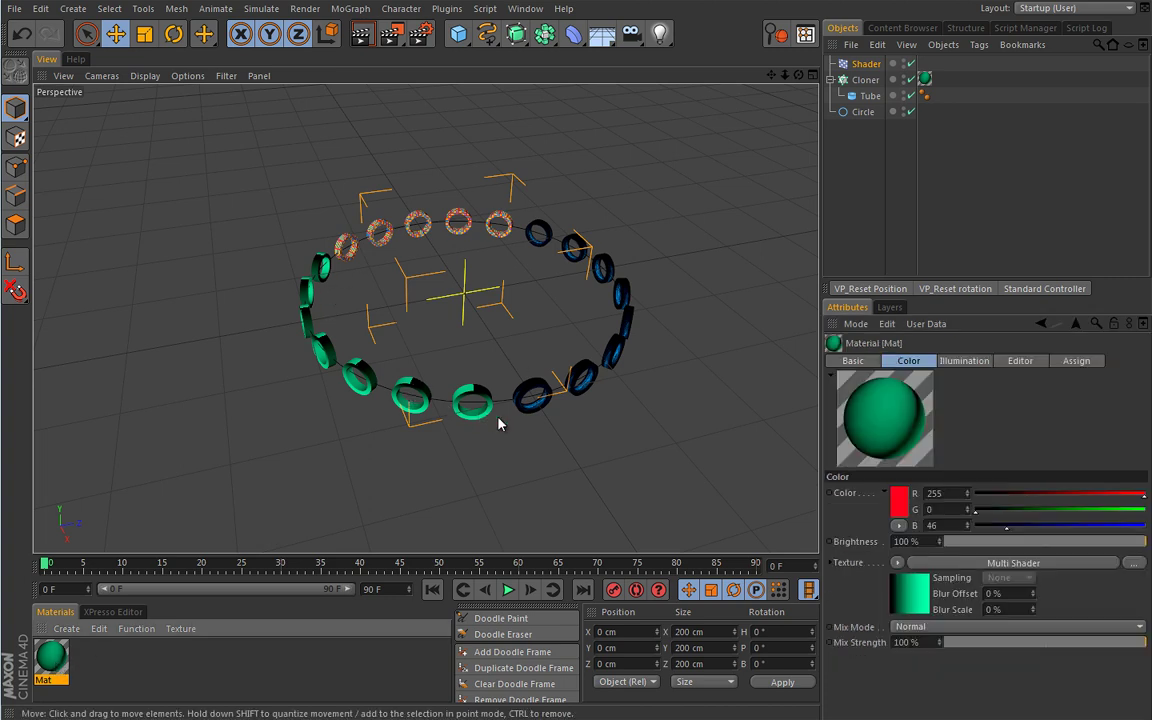
pyautogui.click(1013, 562)
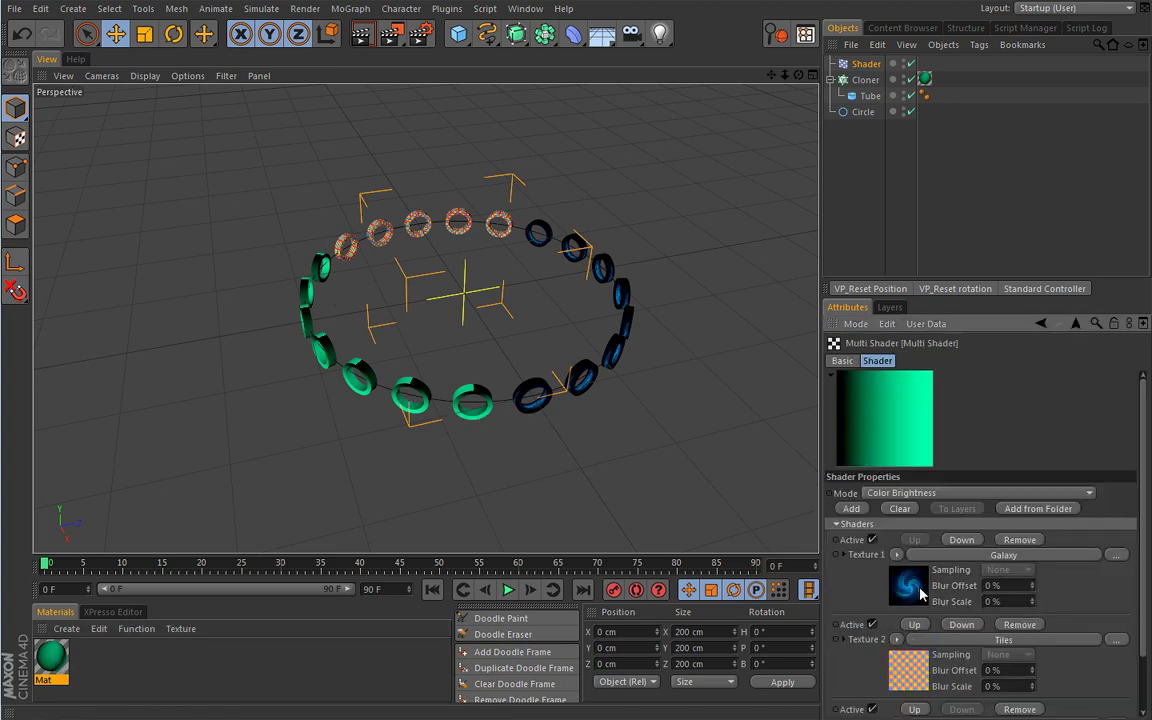
pyautogui.scroll(-3, 1000, 490)
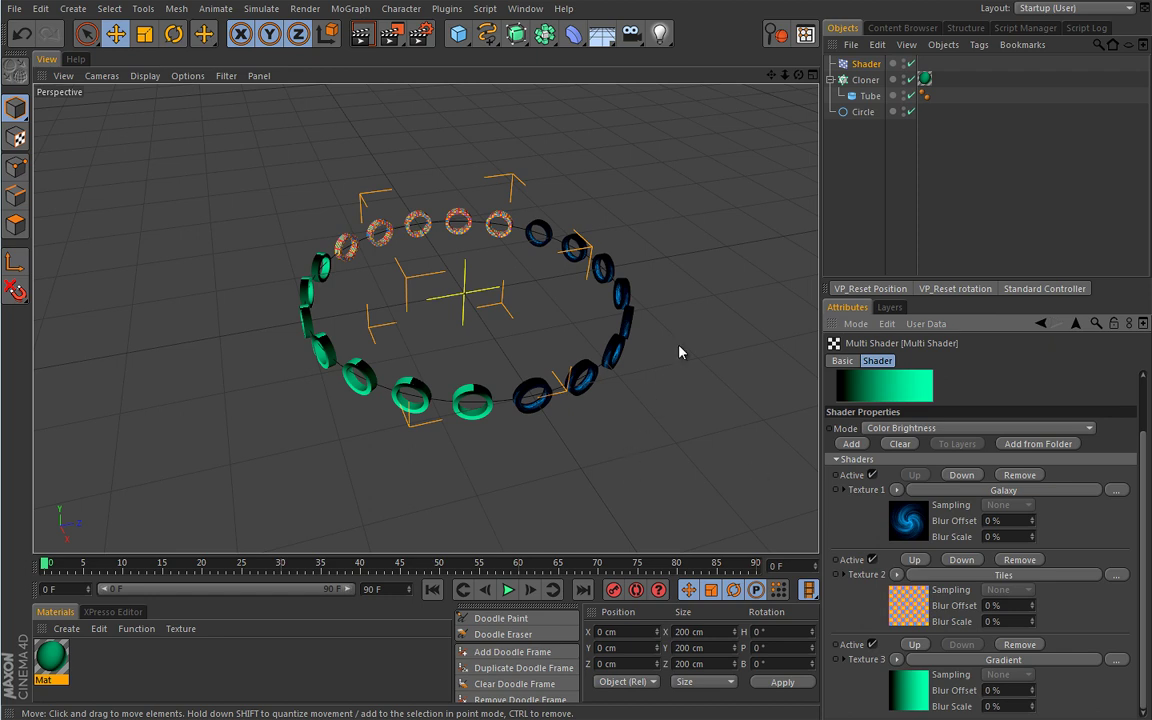
# Invert the knots of the Shader effector's gradient and shift its midpoint close to the black end.
pyautogui.click(866, 64)
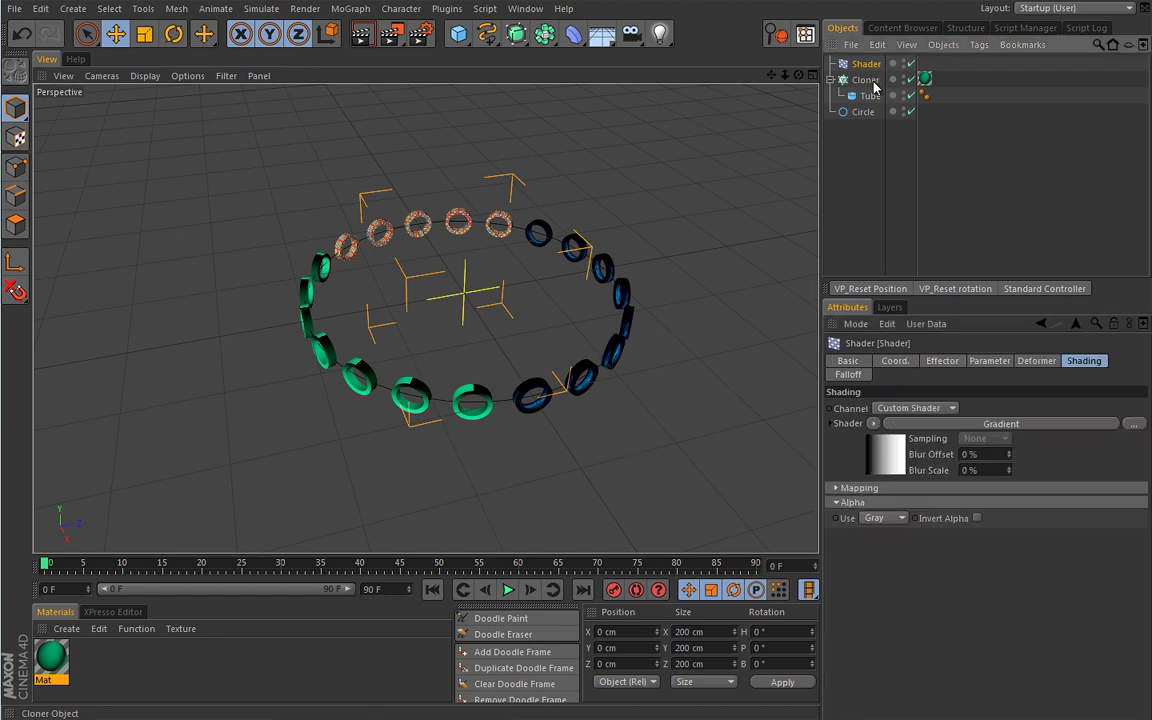
pyautogui.click(876, 452)
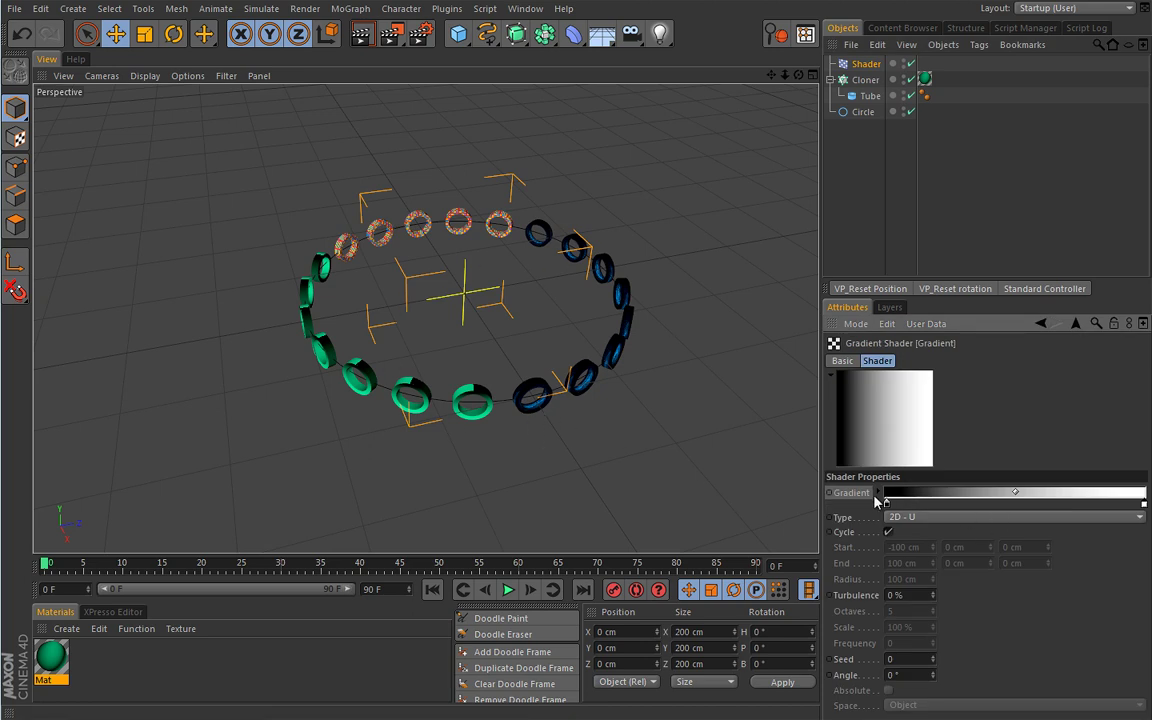
pyautogui.rightClick(914, 493)
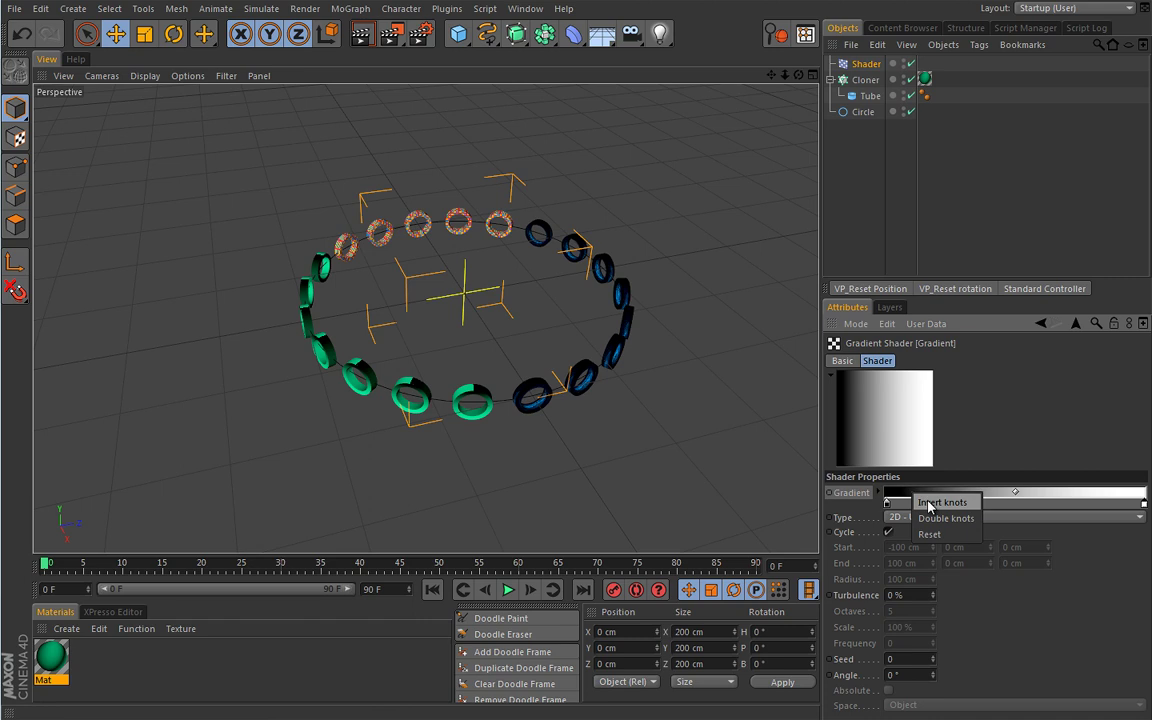
pyautogui.click(929, 503)
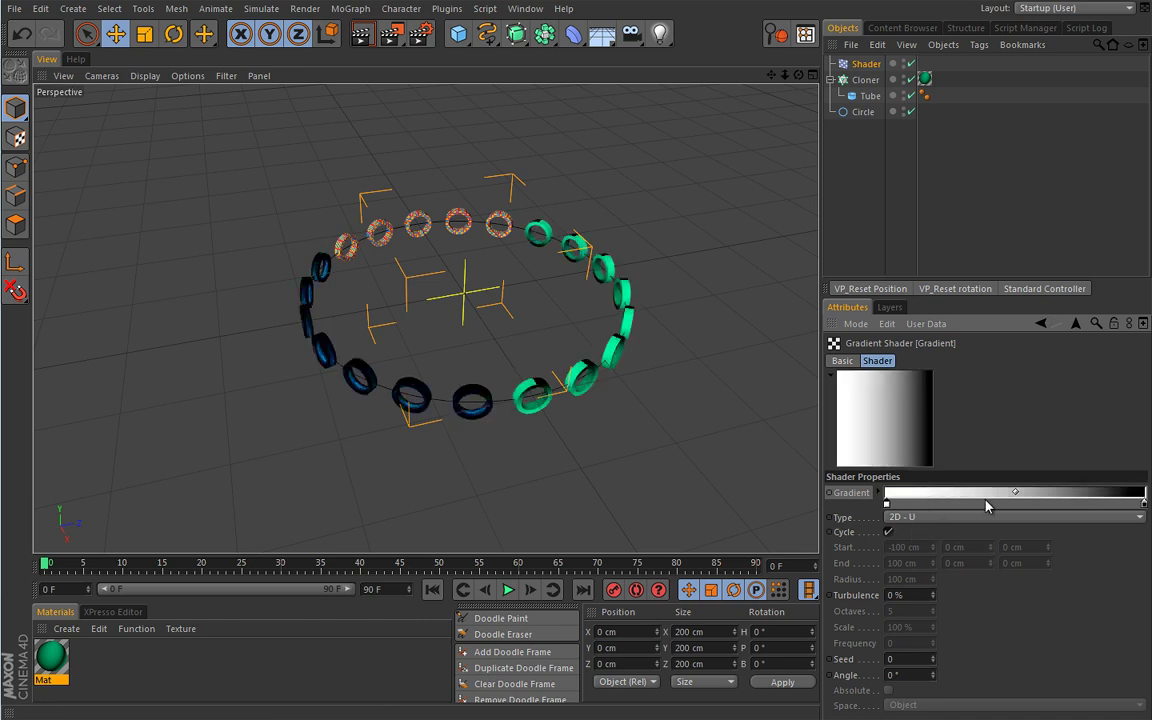
pyautogui.moveTo(1016, 497); pyautogui.dragTo(1130, 499)
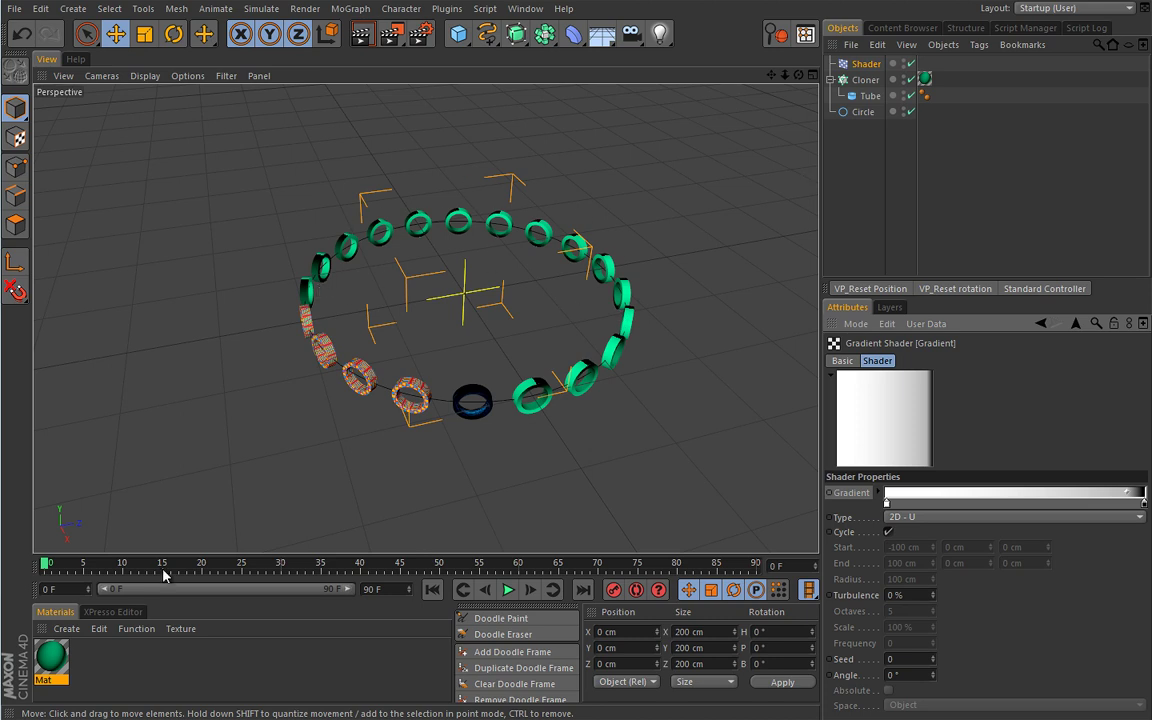
# Compare the Multi Shader's texture slots with the clones after the gradient's inversion.
pyautogui.click(51, 657)
pyautogui.click(915, 592)
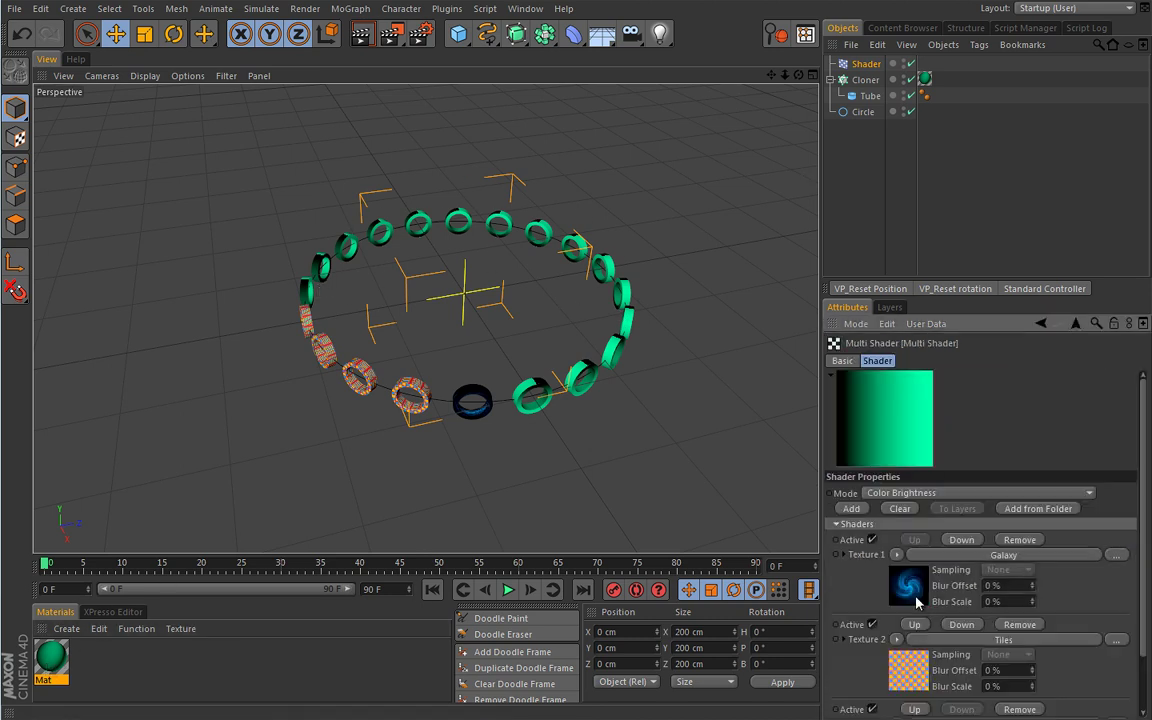
pyautogui.moveTo(1143, 540); pyautogui.dragTo(1146, 590)
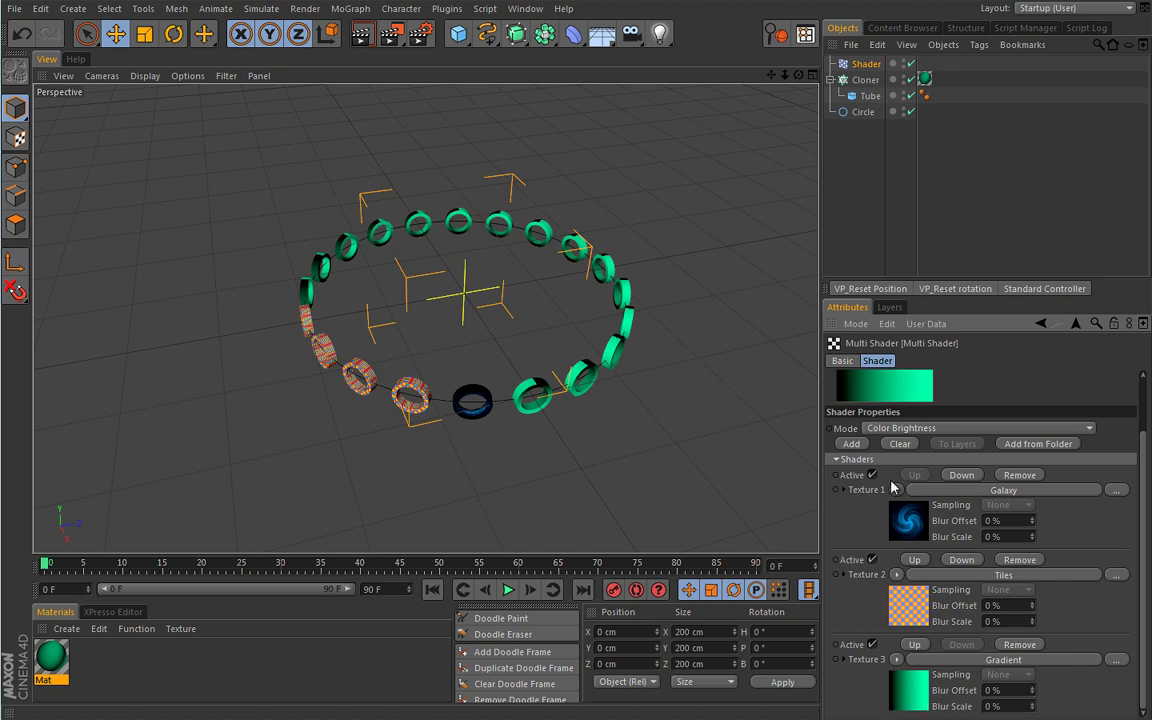
# Move the effector gradient's midpoint close to the white end and its black knot to about a fifth of the gradient's length.
pyautogui.click(860, 65)
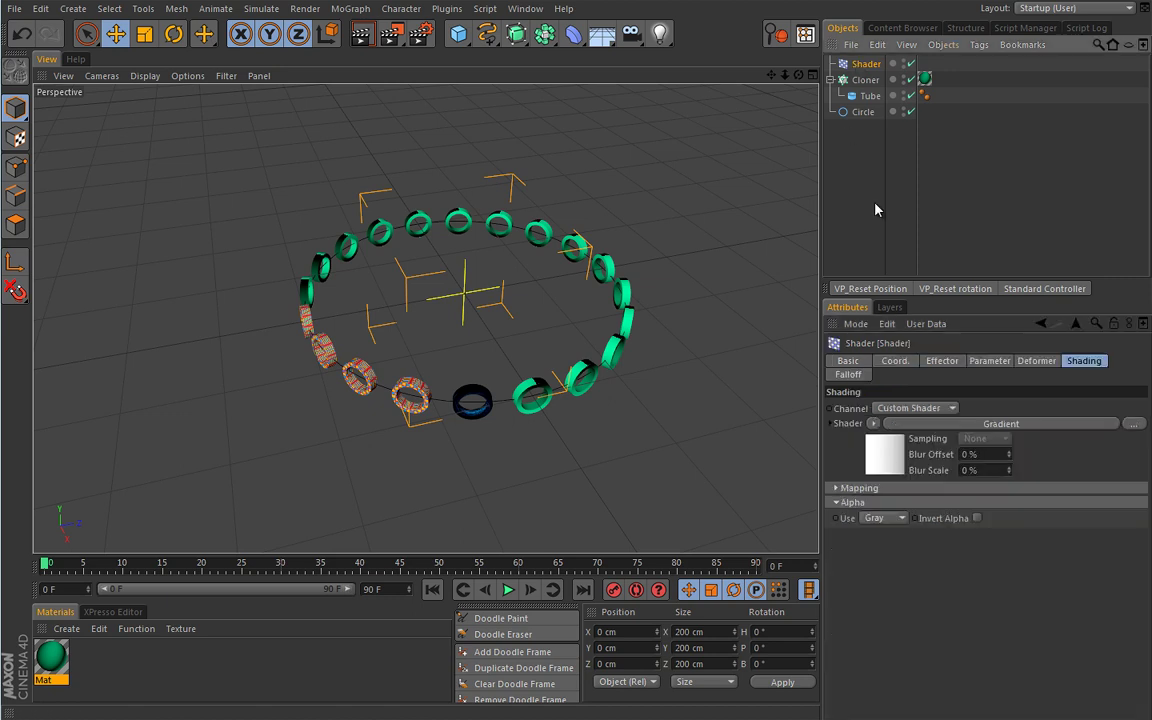
pyautogui.click(874, 450)
pyautogui.moveTo(1129, 493); pyautogui.dragTo(913, 494)
pyautogui.moveTo(1143, 508); pyautogui.dragTo(945, 502)
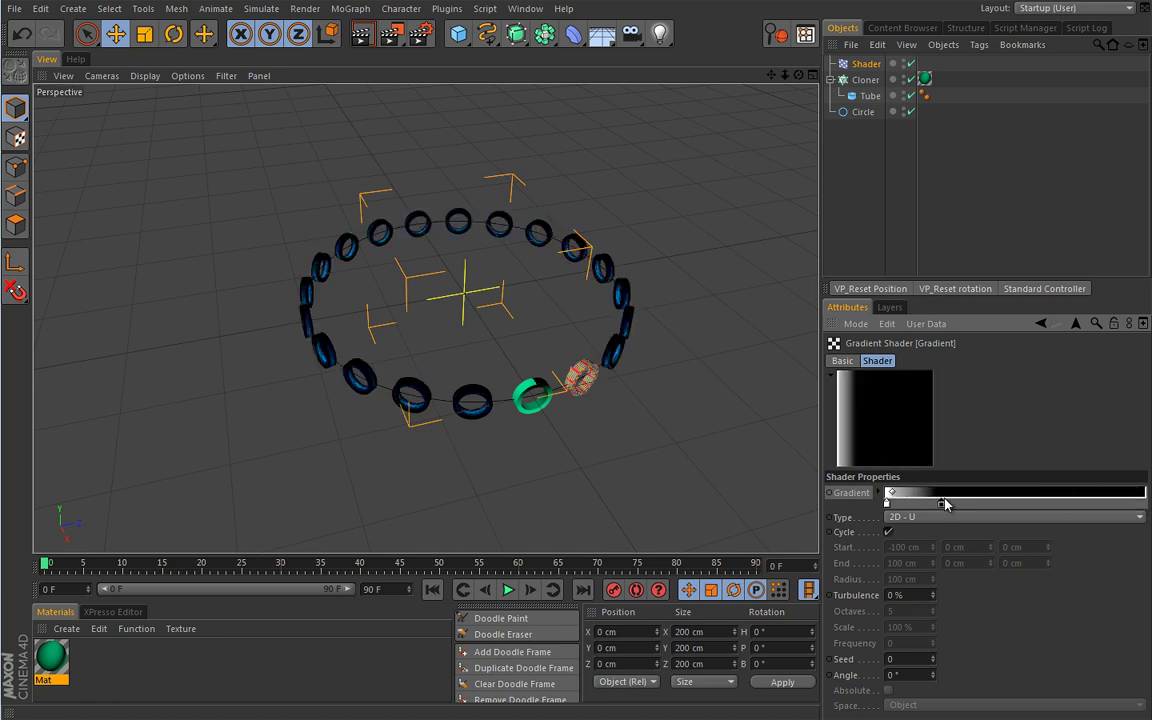
# Reopen the Mat material's Multi Shader settings.
pyautogui.click(50, 660)
pyautogui.click(908, 585)
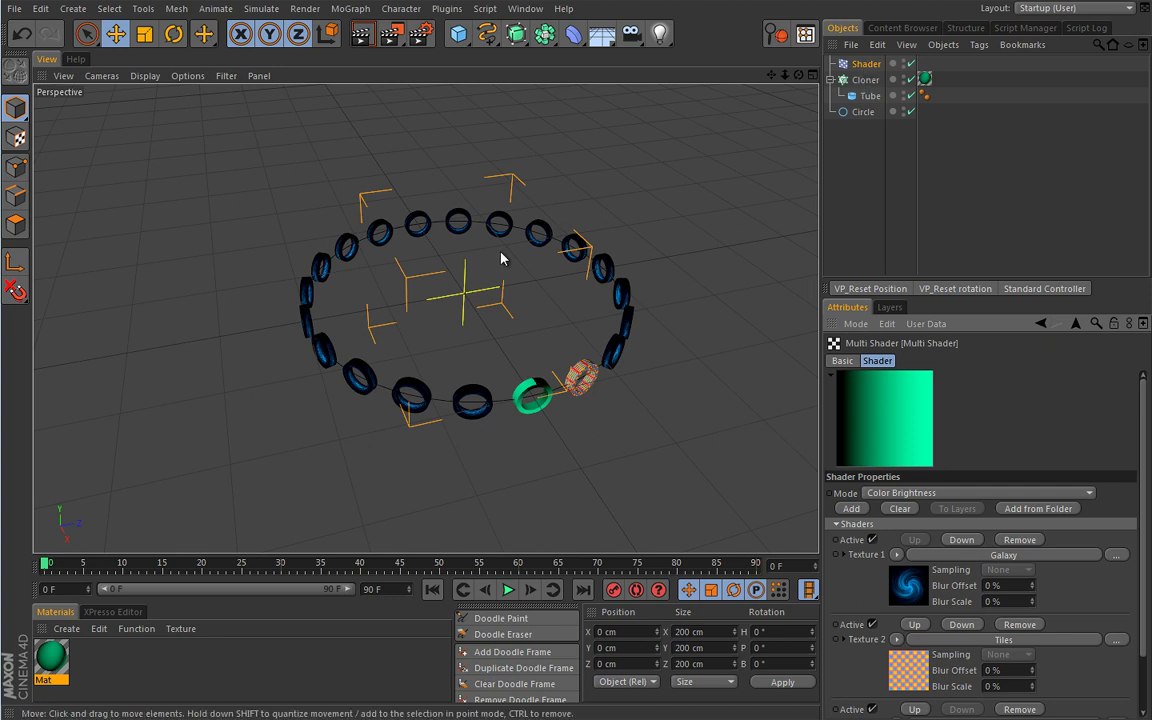
pyautogui.click(356, 12)
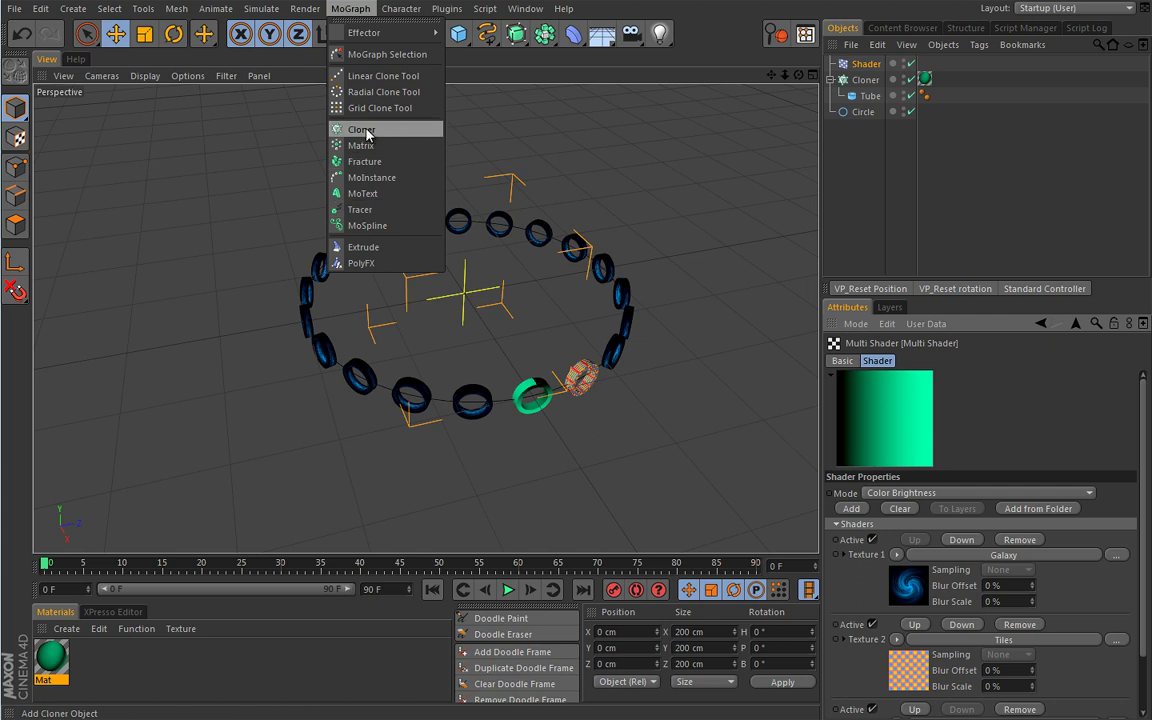
pyautogui.click(864, 140)
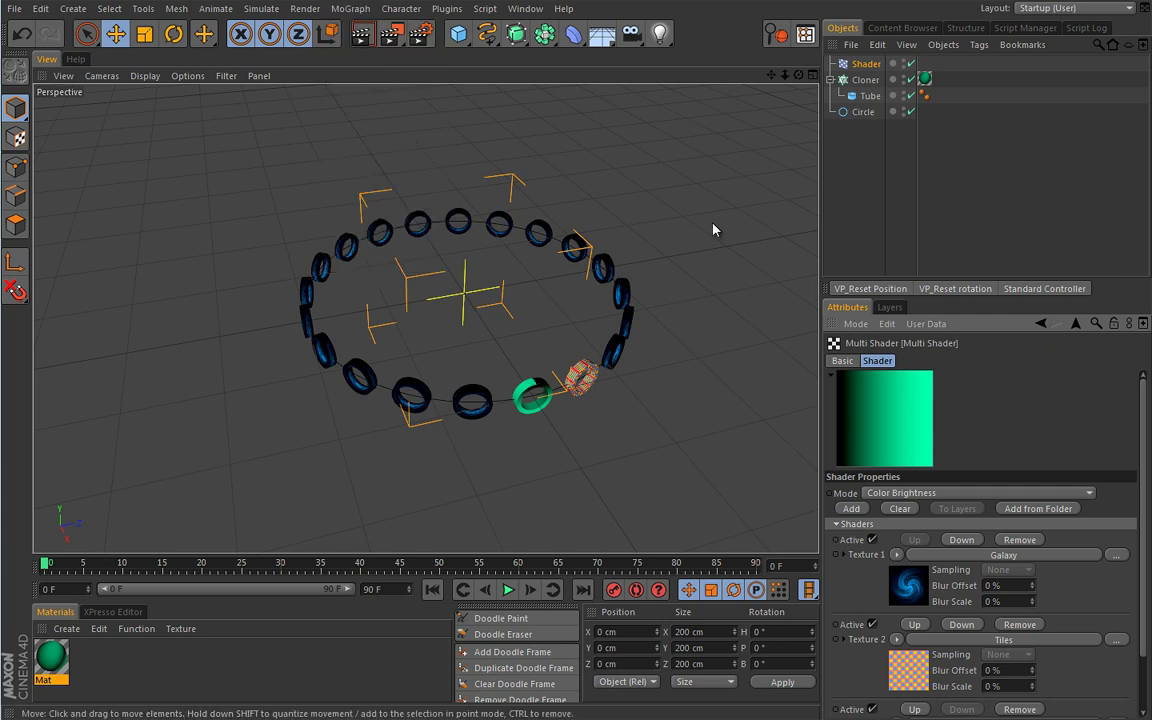